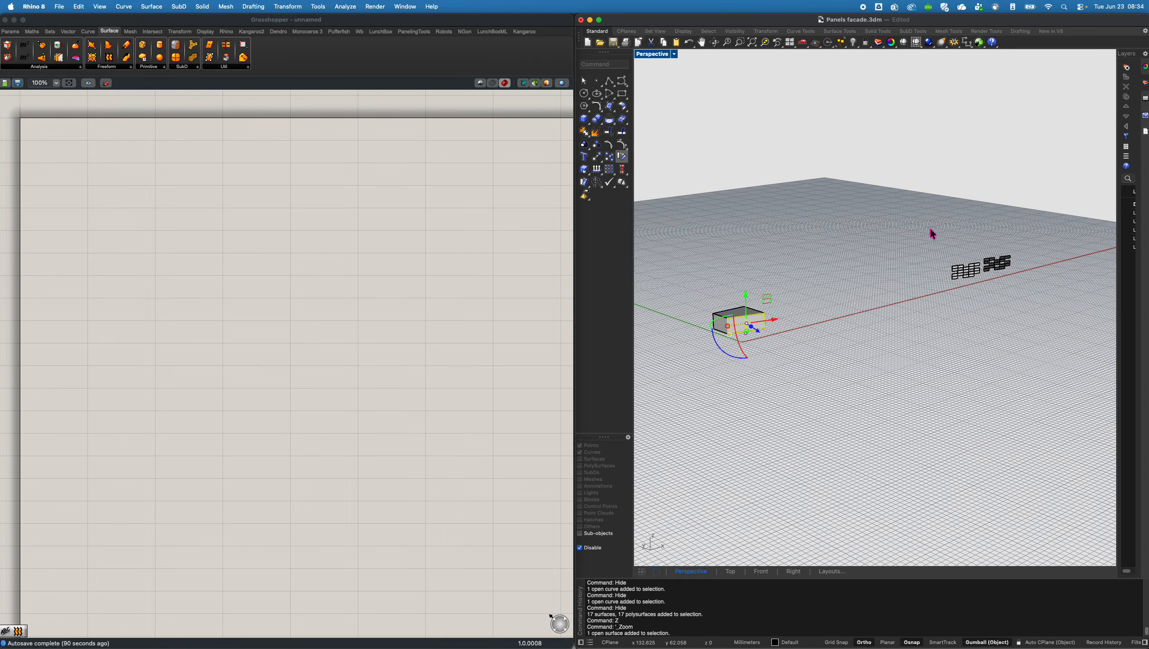
Inspect the two sets of facade panels and the box in the perspective view.
left_click(979, 267)
type("z")
key("Return")
key("Escape")
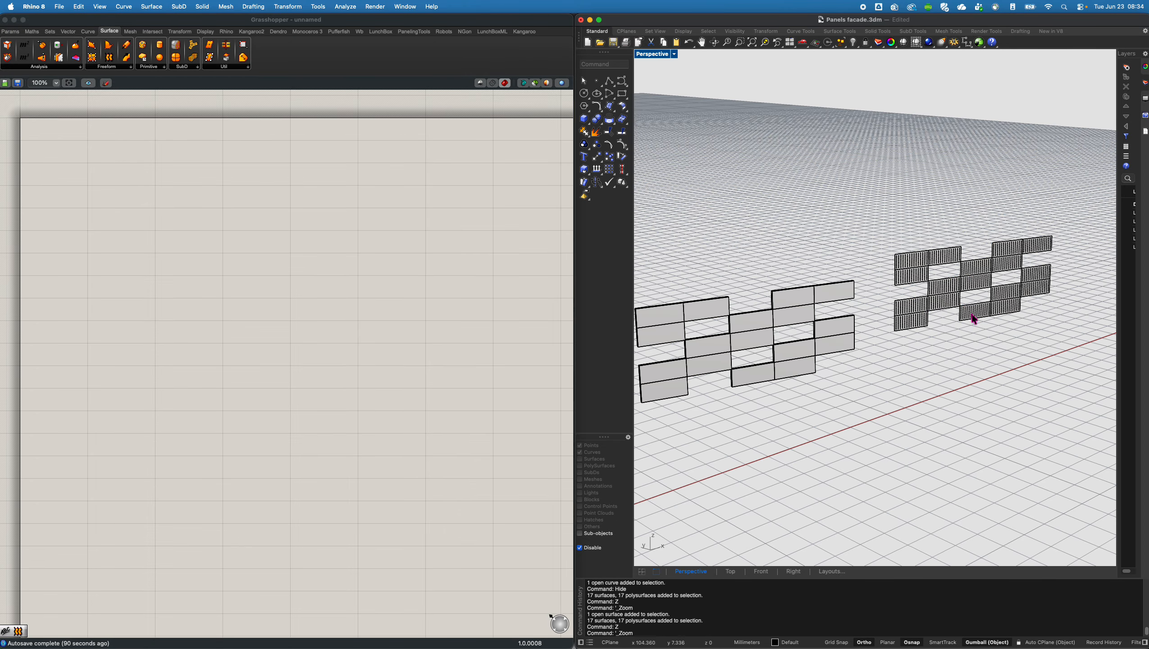
scroll(793, 336, "up", 2)
scroll(921, 329, "down", 5)
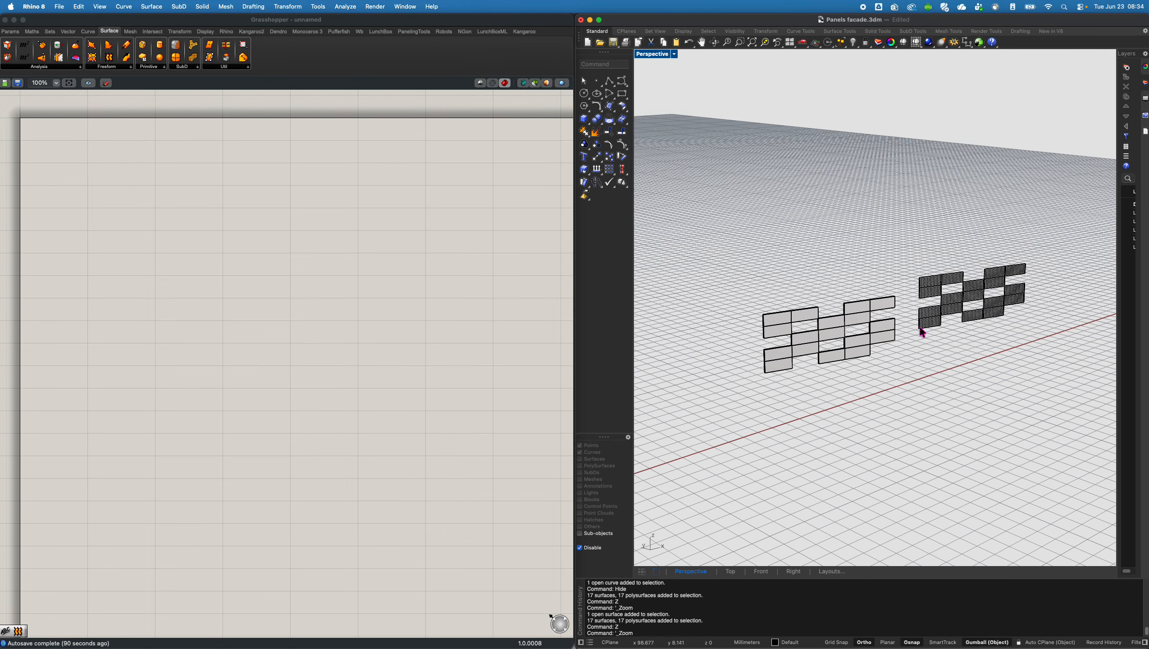
scroll(780, 380, "up", 5)
scroll(801, 284, "down", 2)
scroll(839, 300, "up", 5)
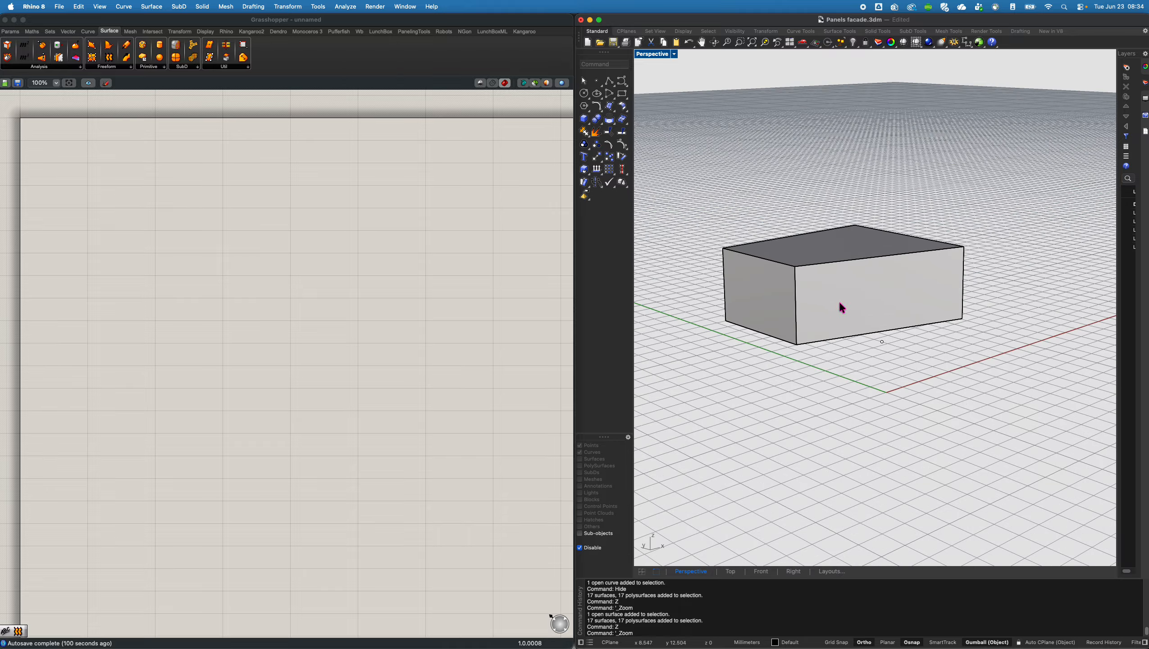
scroll(846, 302, "down", 4)
scroll(846, 305, "up", 3)
scroll(847, 305, "down", 2)
Add a Surface parameter to the canvas and reference the box's long front face in it.
left_click(846, 305)
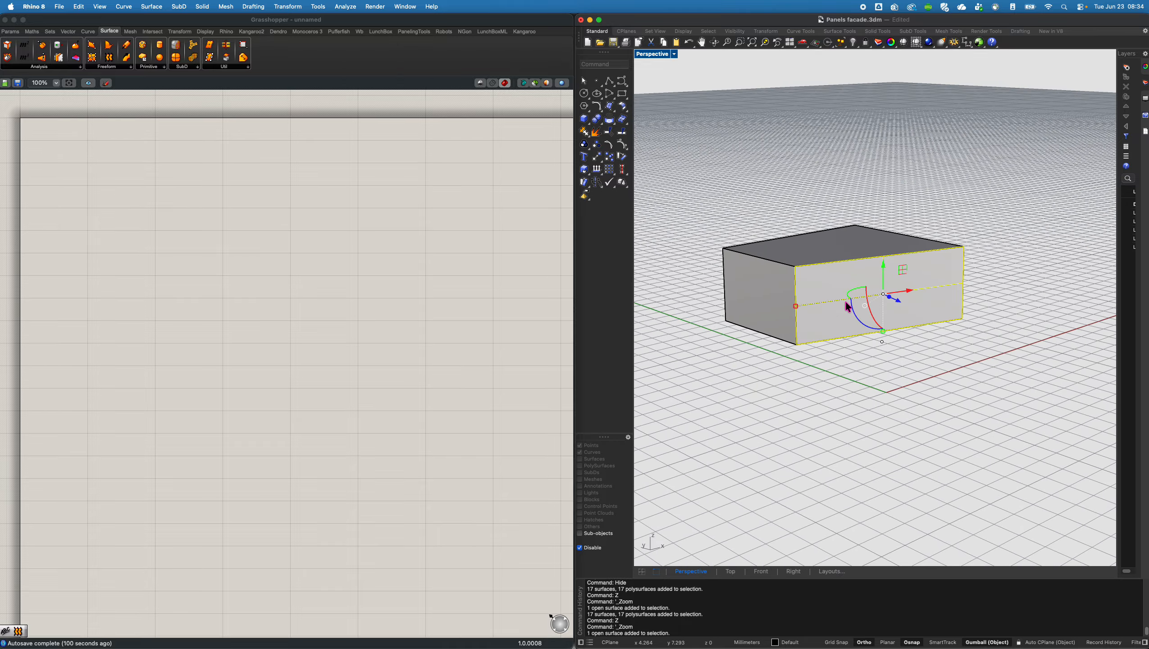
double_click(148, 243)
type("surface")
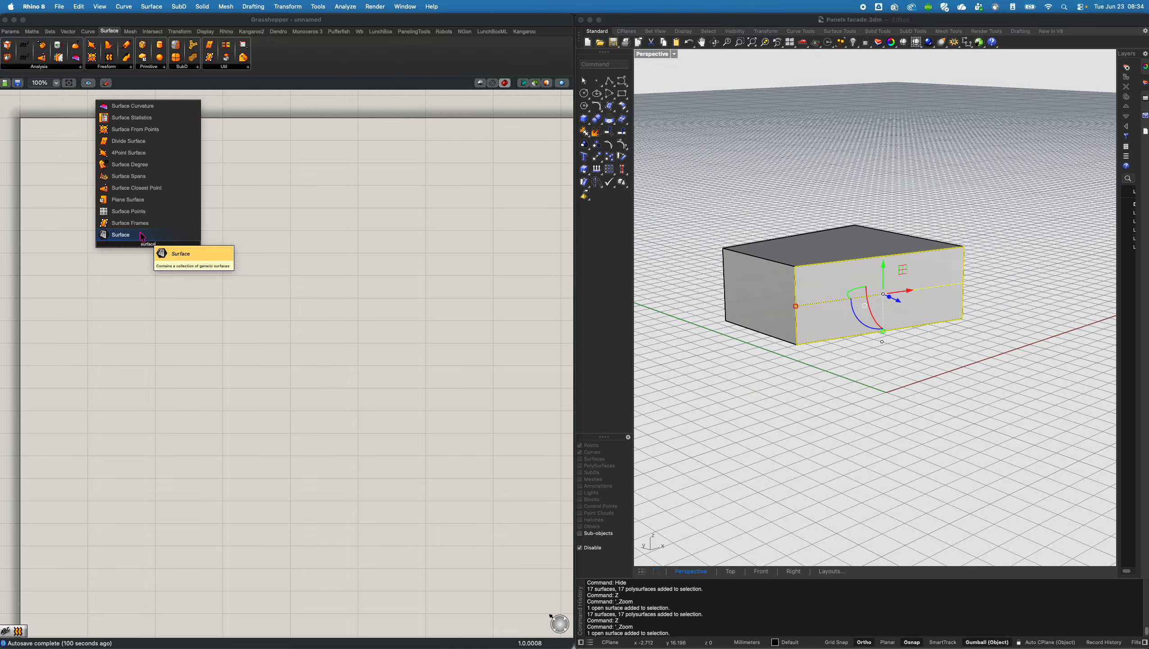
left_click(142, 236)
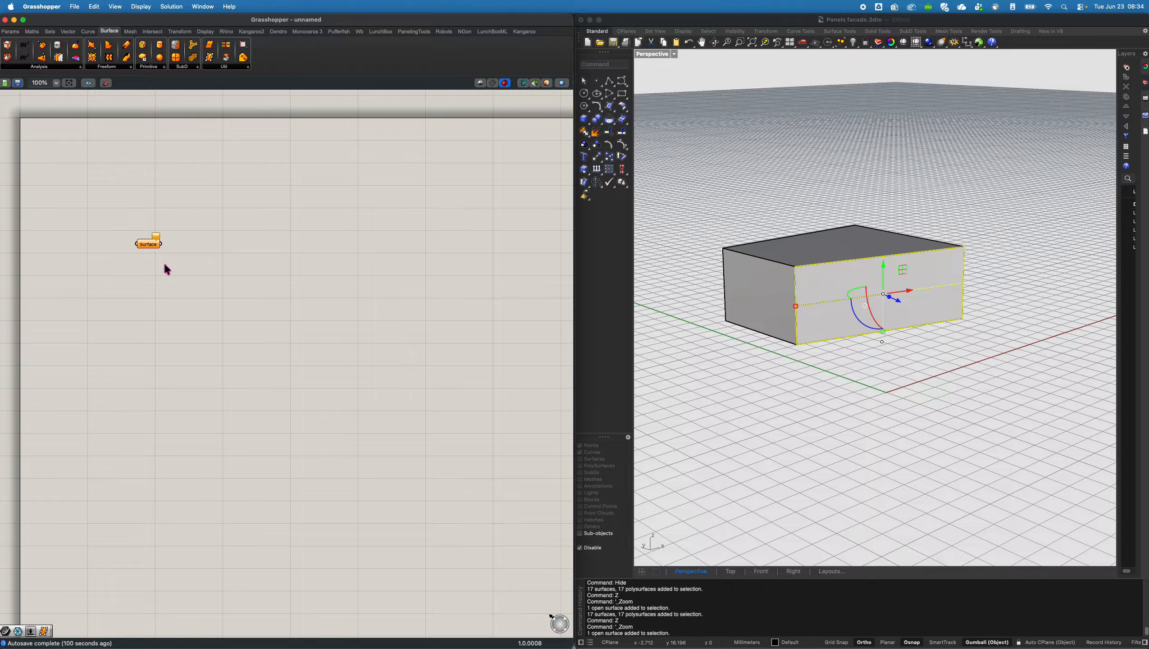
right_click(147, 244)
left_click(179, 385)
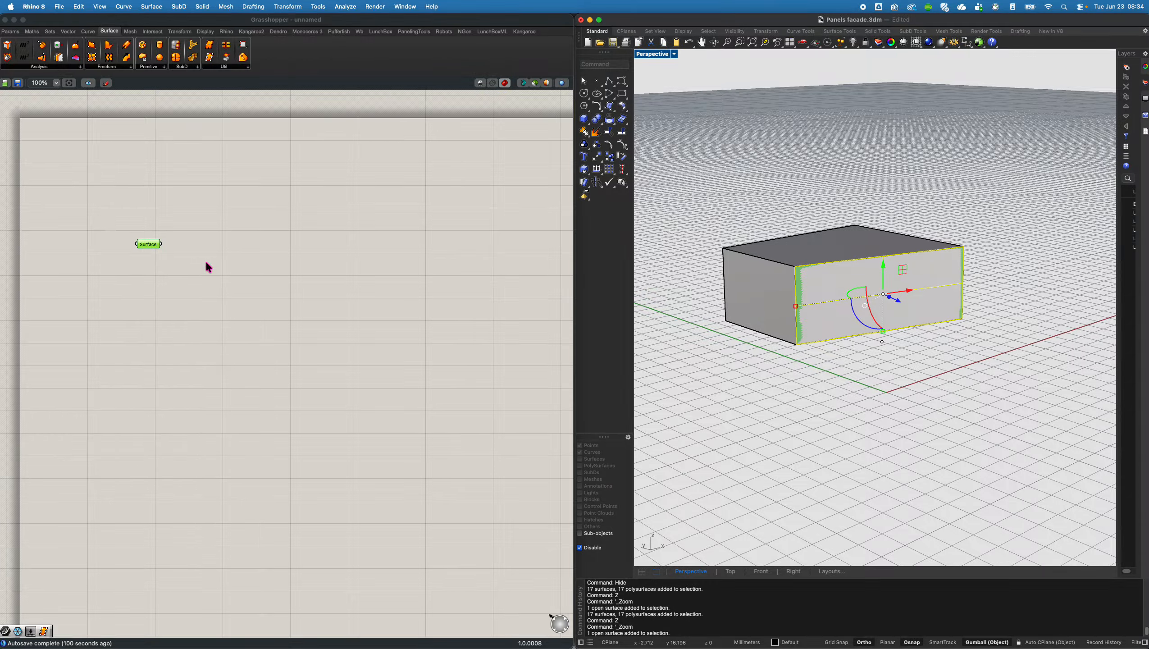
left_click(233, 265)
Hide the box's surfaces in the Rhino viewport.
left_click(876, 356)
left_click(958, 204)
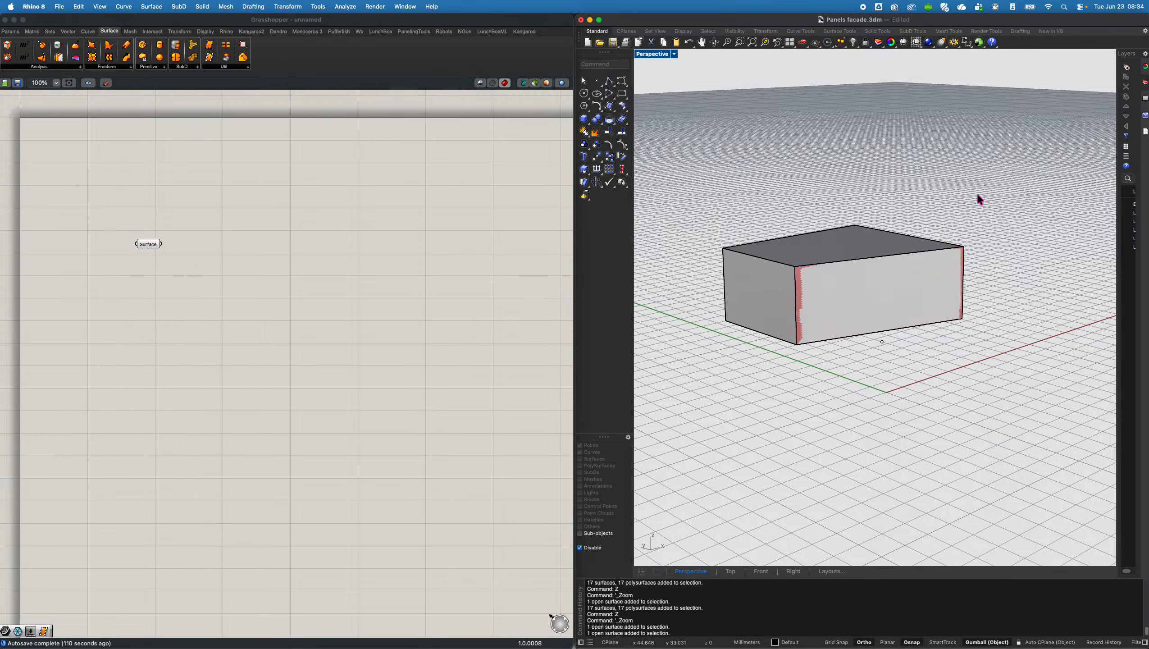
left_click_drag(976, 199, 746, 300)
key("super+h")
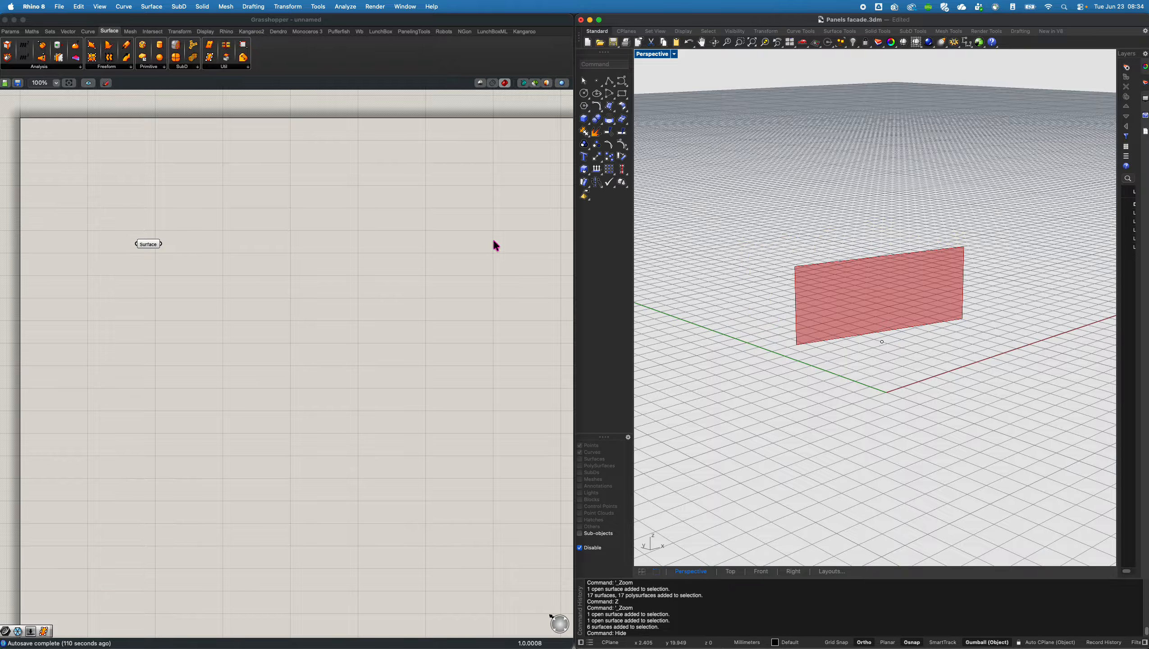
Restrict the Grasshopper preview to selected components and test it on the Surface parameter.
left_click(164, 235)
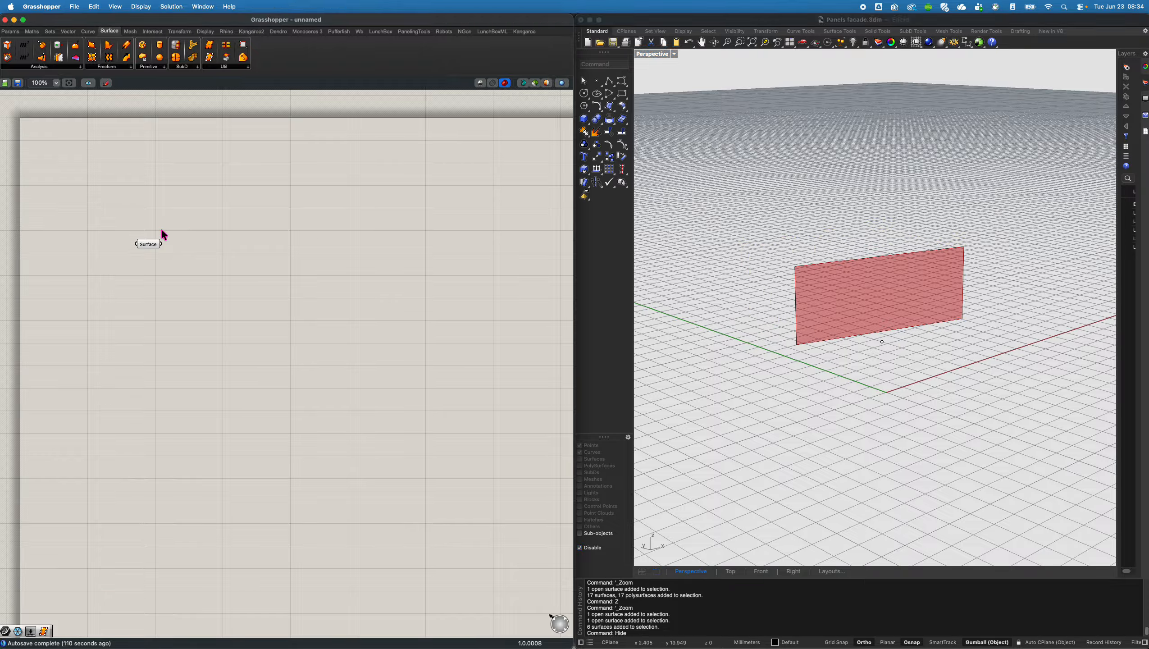
left_click(535, 85)
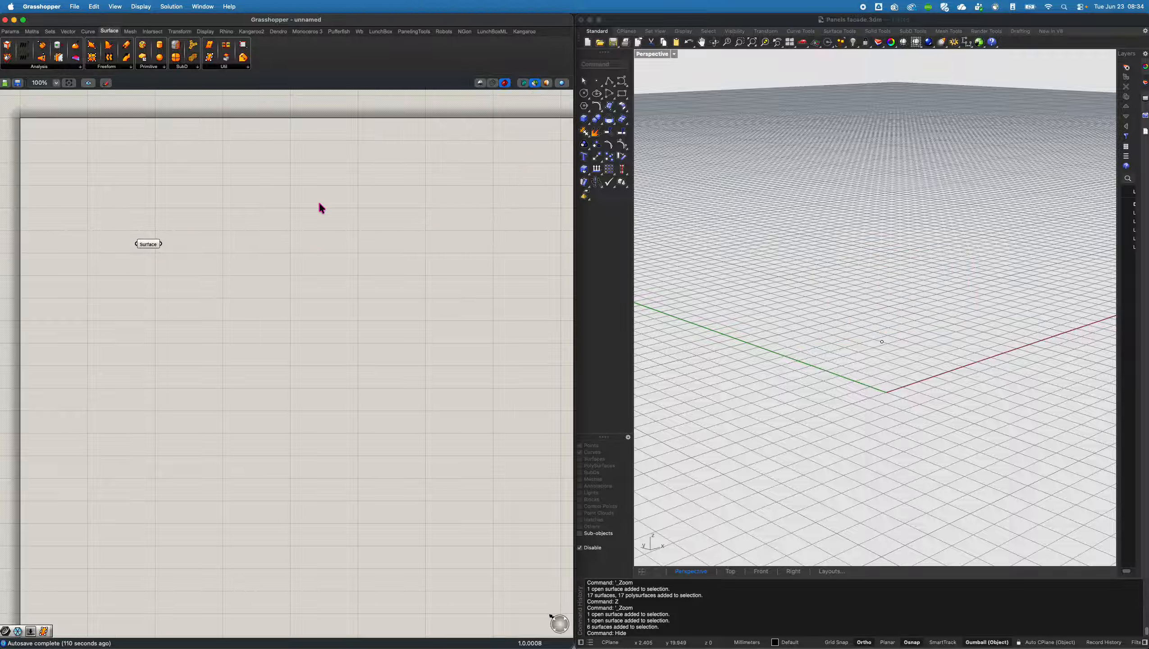
left_click_drag(190, 211, 122, 289)
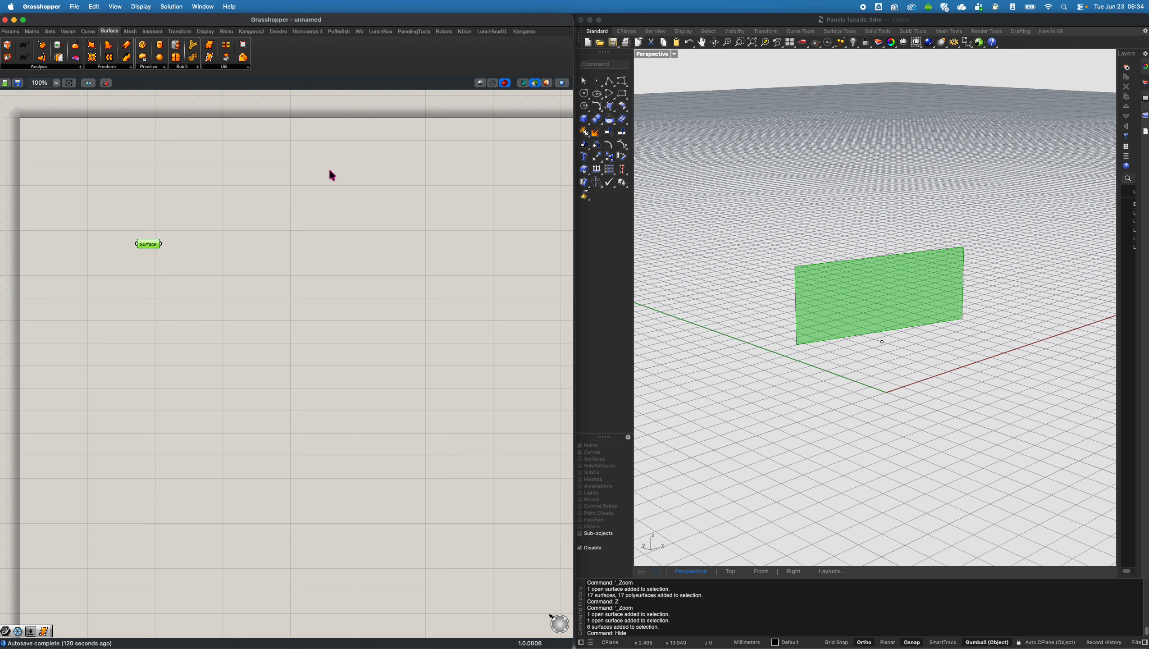
left_click(204, 235)
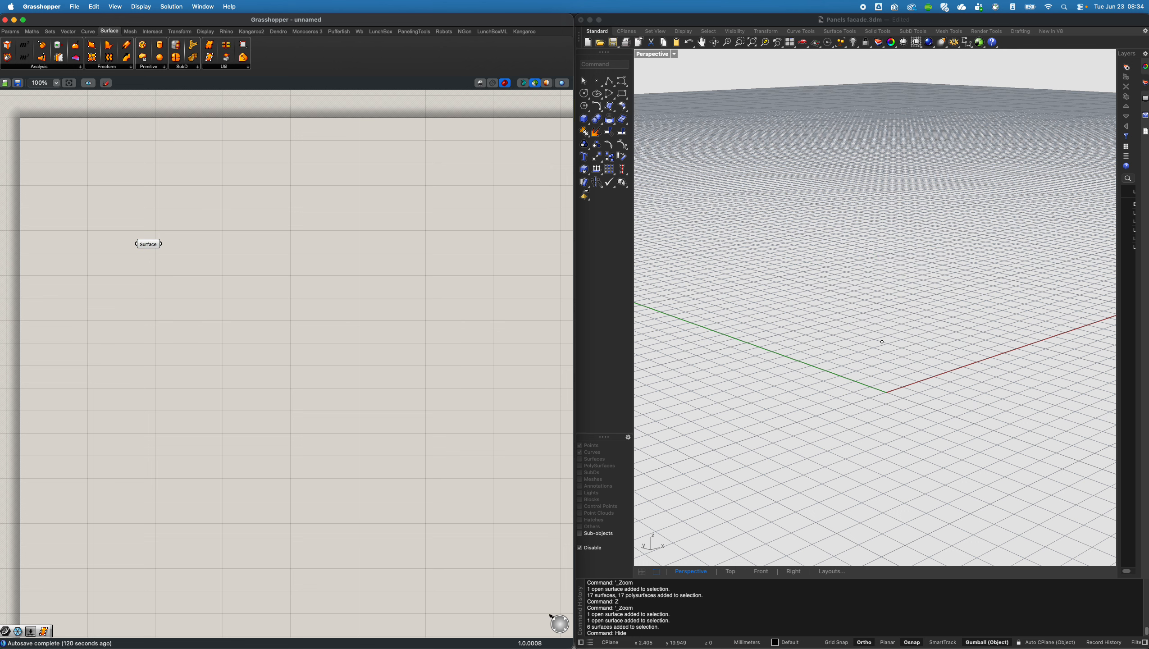
left_click(881, 341)
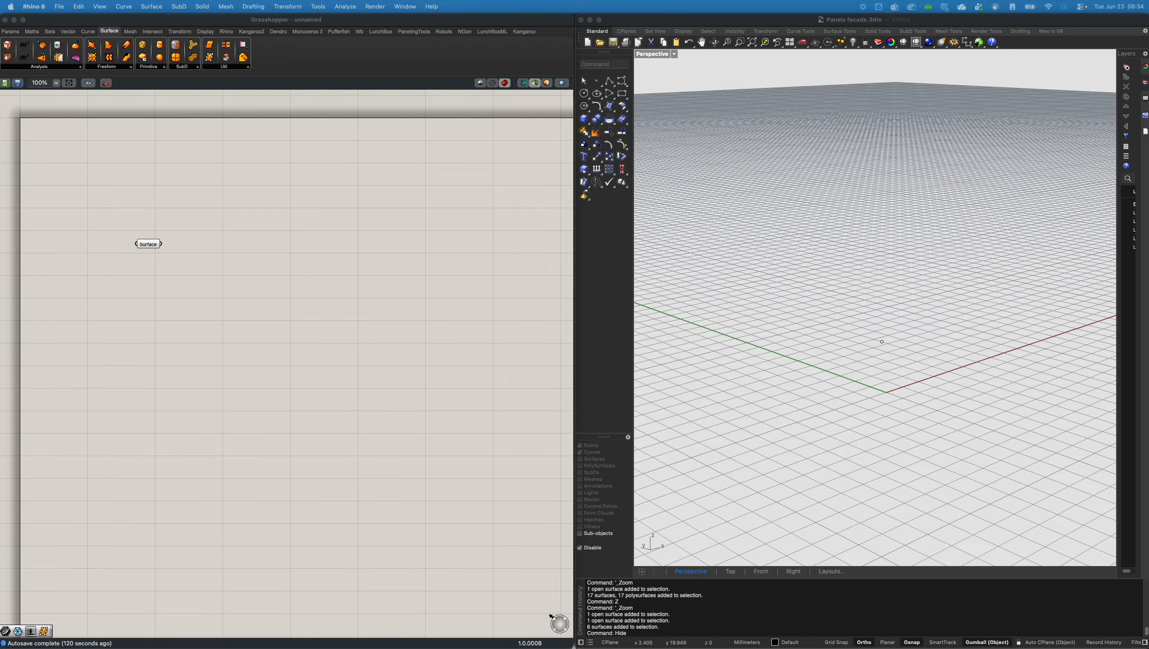
Add a Divide Domain² component and connect the Surface parameter to its Domain input.
double_click(208, 248)
type("divide c")
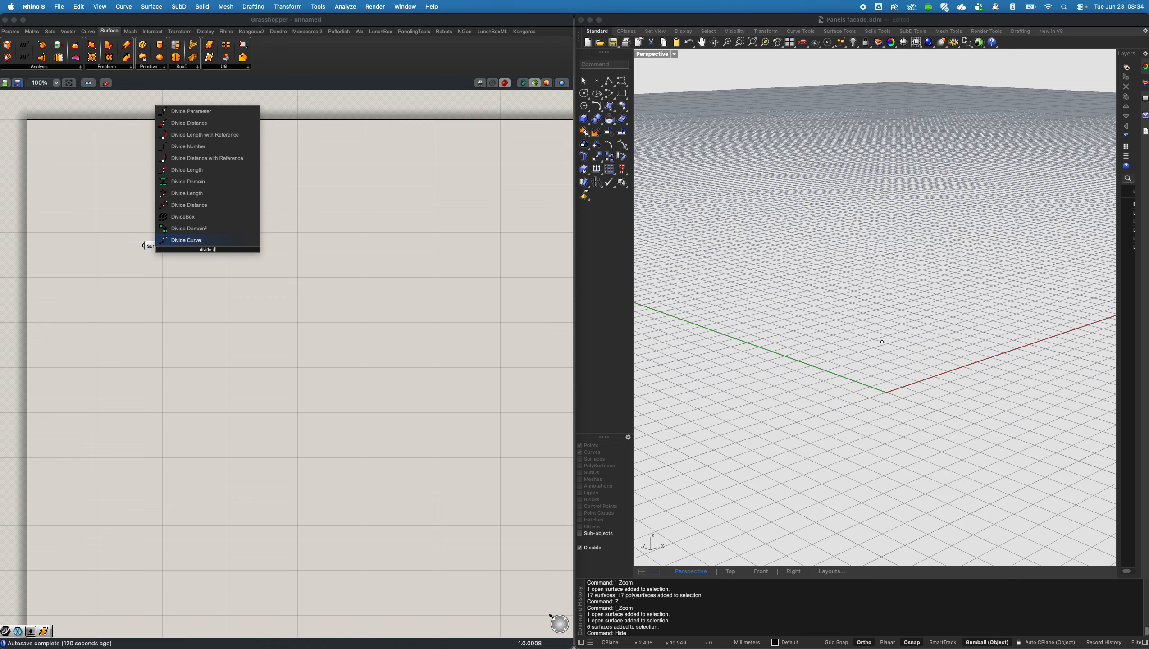
key("BackSpace")
type("doma")
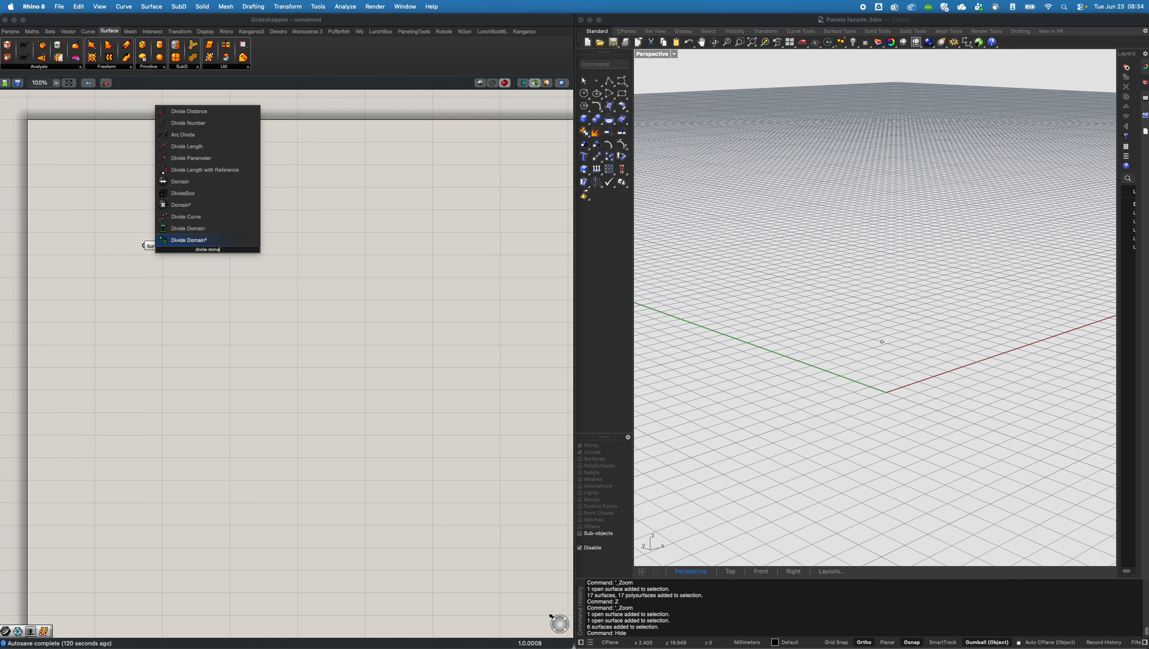
key("Return")
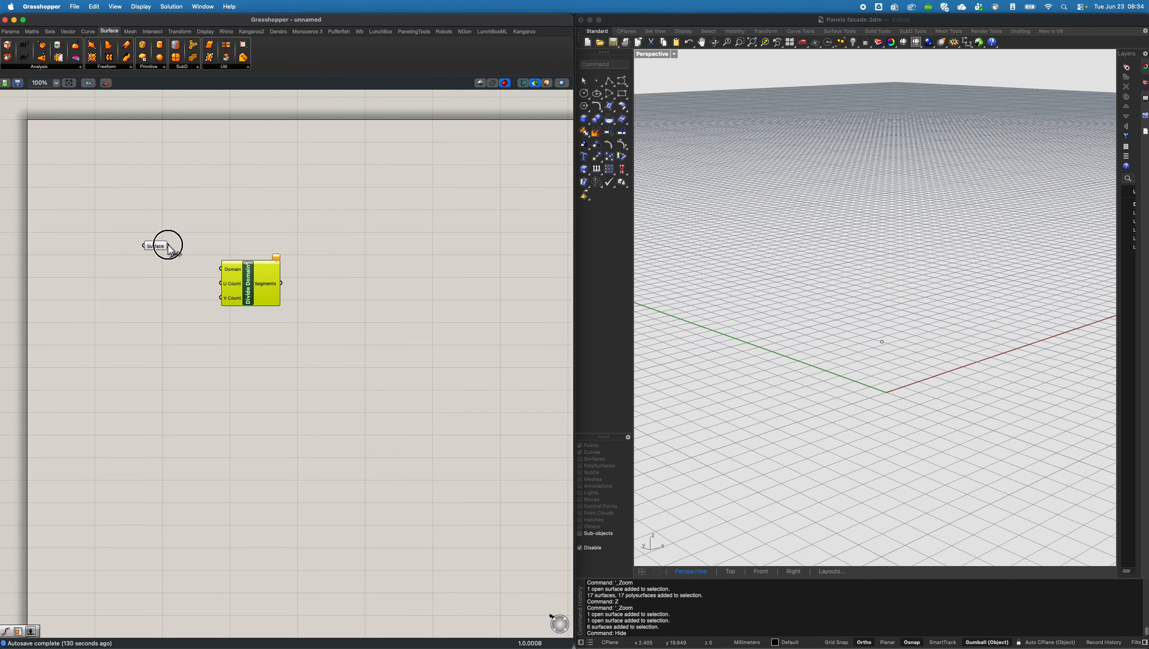
left_click_drag(169, 248, 258, 285)
left_click(182, 301)
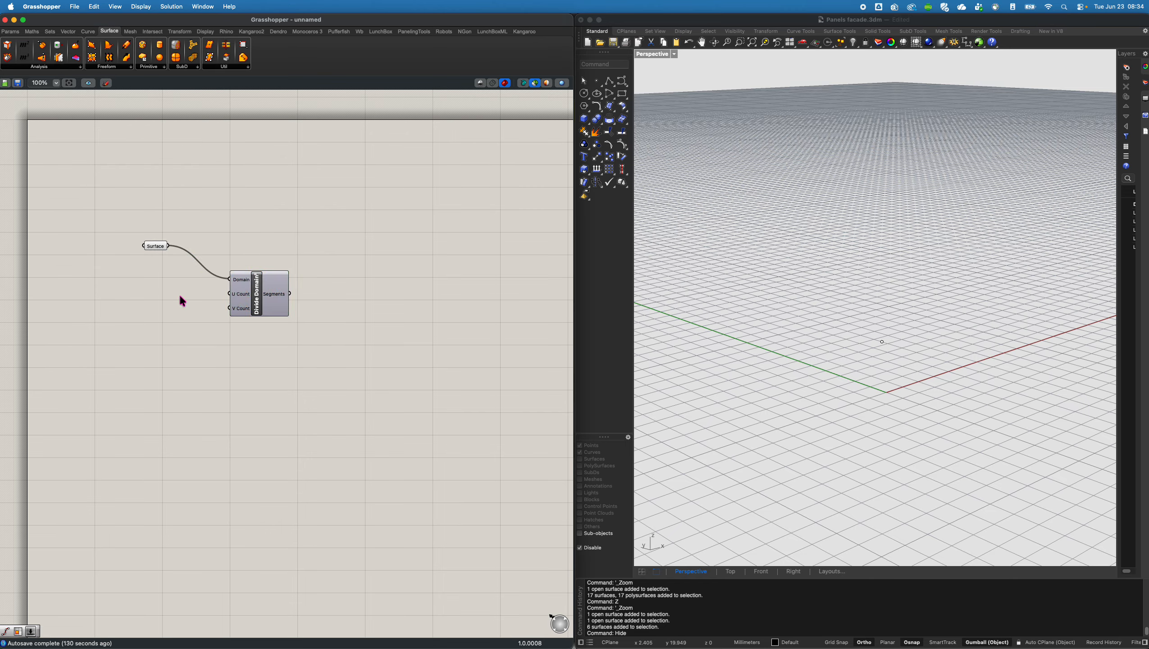
Add two 0 to 30 number sliders set to 13 and 12, feed them into U Count and V Count, and align Divide Domain² with the Surface parameter.
double_click(181, 299)
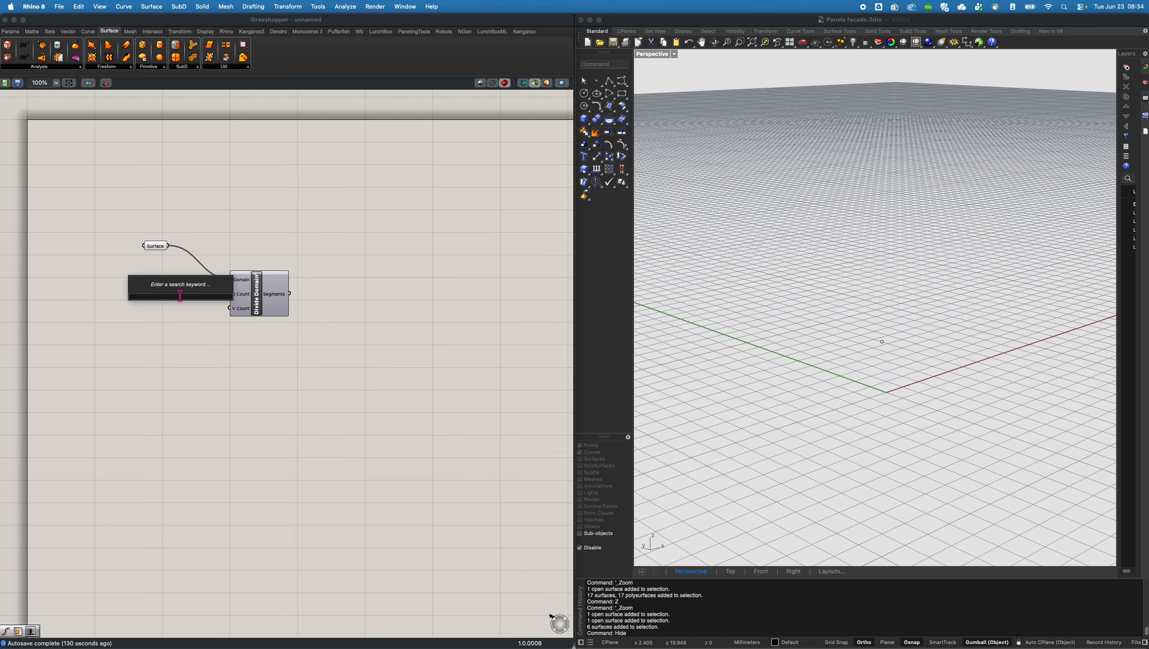
type("0..30")
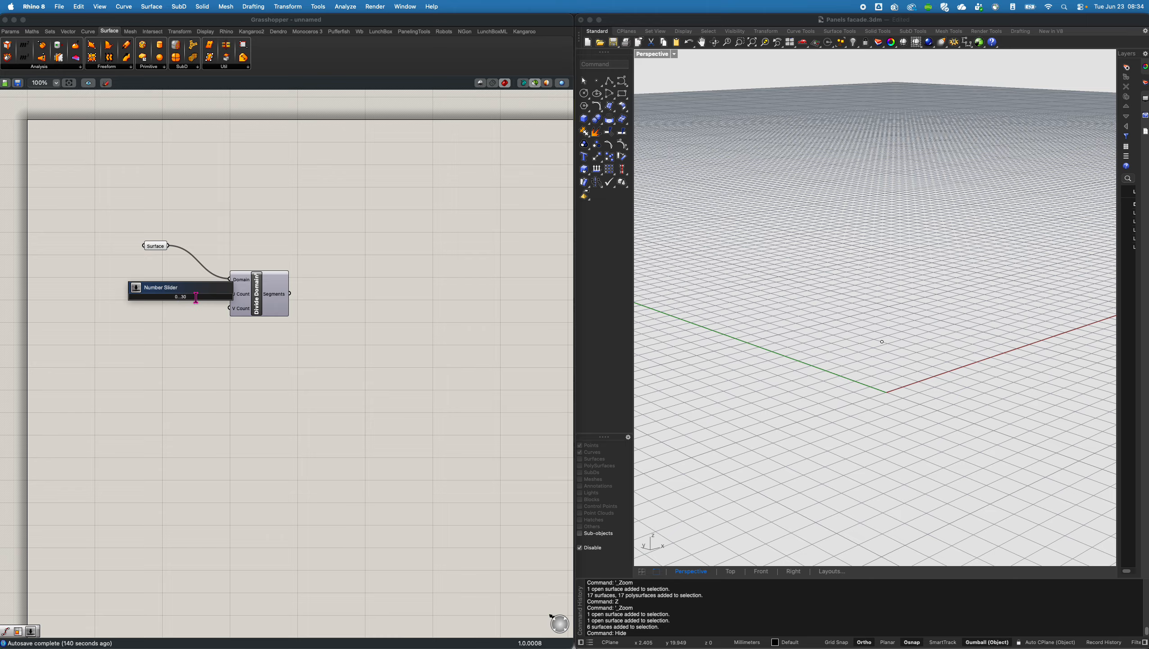
left_click_drag(196, 298, 193, 295)
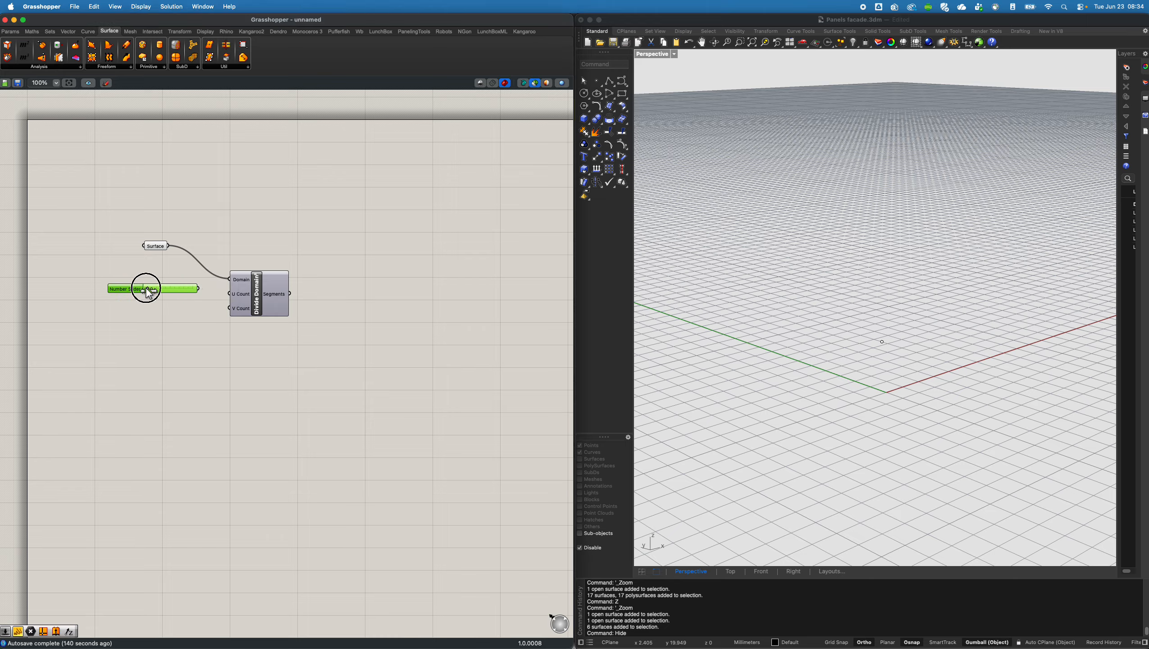
left_click_drag(199, 288, 170, 303)
left_click_drag(268, 299, 277, 265)
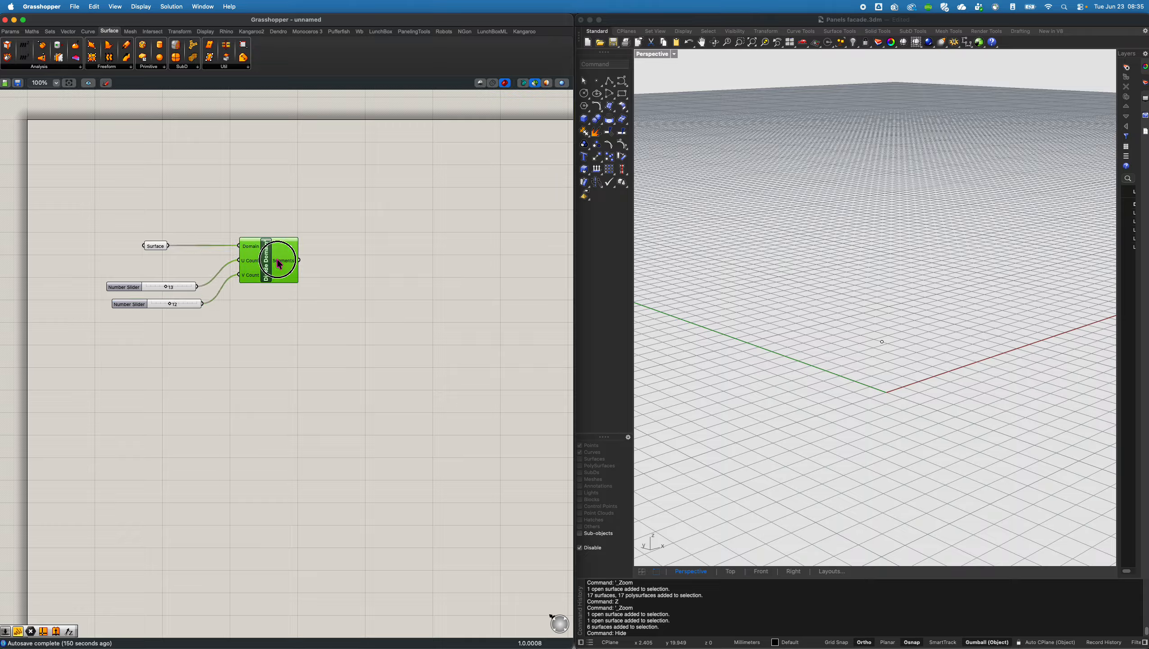
Add an Isotrim component and connect the Surface parameter and the Divide Domain² segments to its inputs.
double_click(353, 231)
type("isotrim")
key("Return")
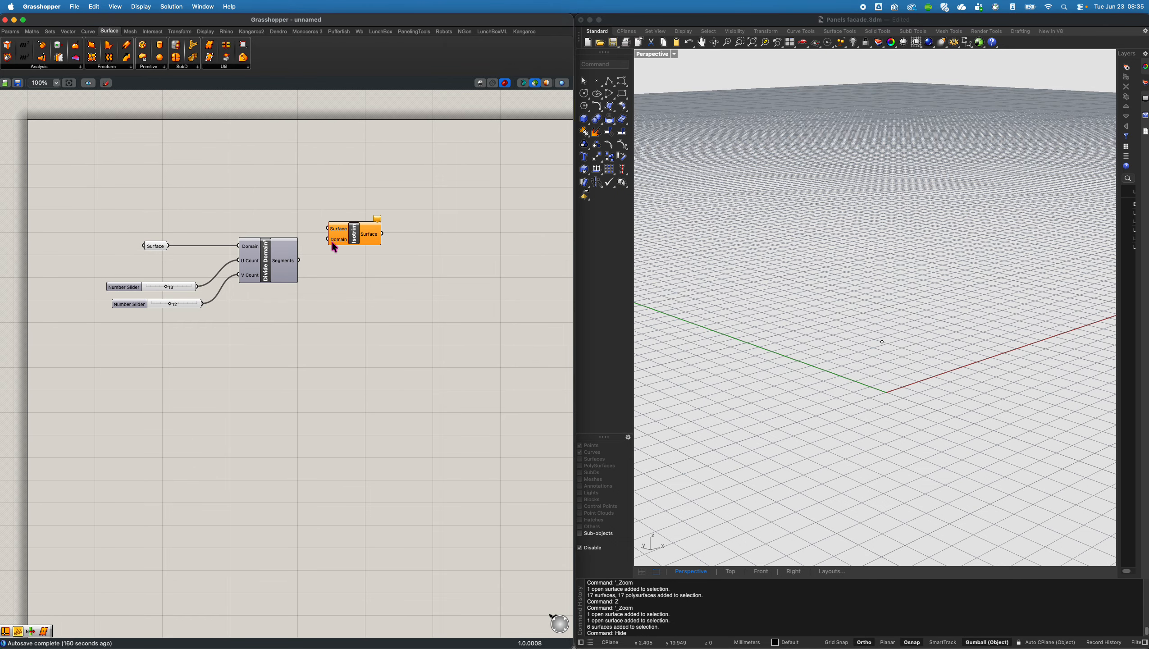
left_click_drag(168, 246, 330, 239)
Set the U Count slider to 9 and the V Count slider to 6.
right_click_drag(897, 348, 856, 312)
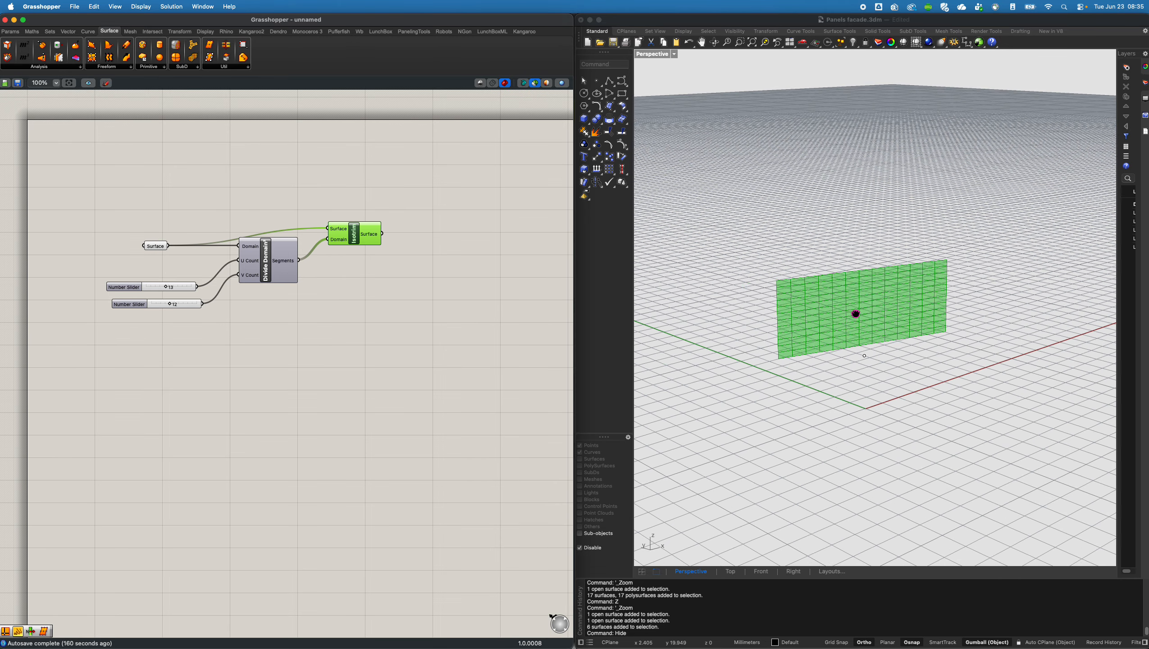
scroll(853, 326, "up", 3)
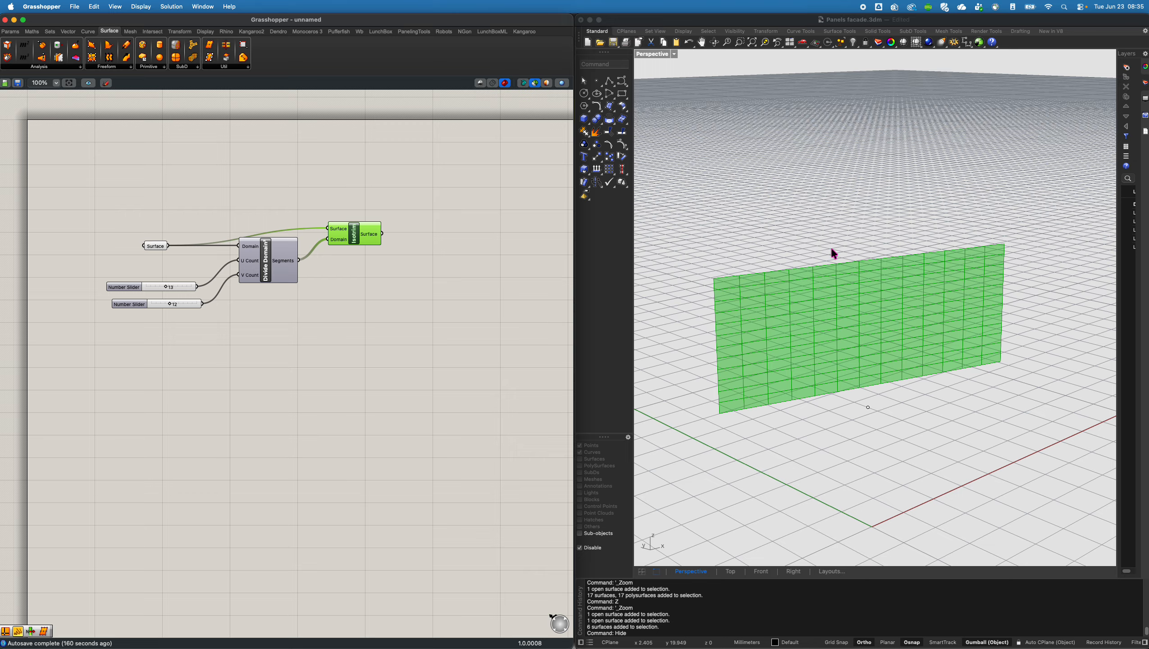
left_click_drag(167, 288, 160, 306)
Find the point object in front of the subdivided surface and move it a short distance along the facade.
left_click_drag(723, 241, 982, 498)
type("z")
key("Return")
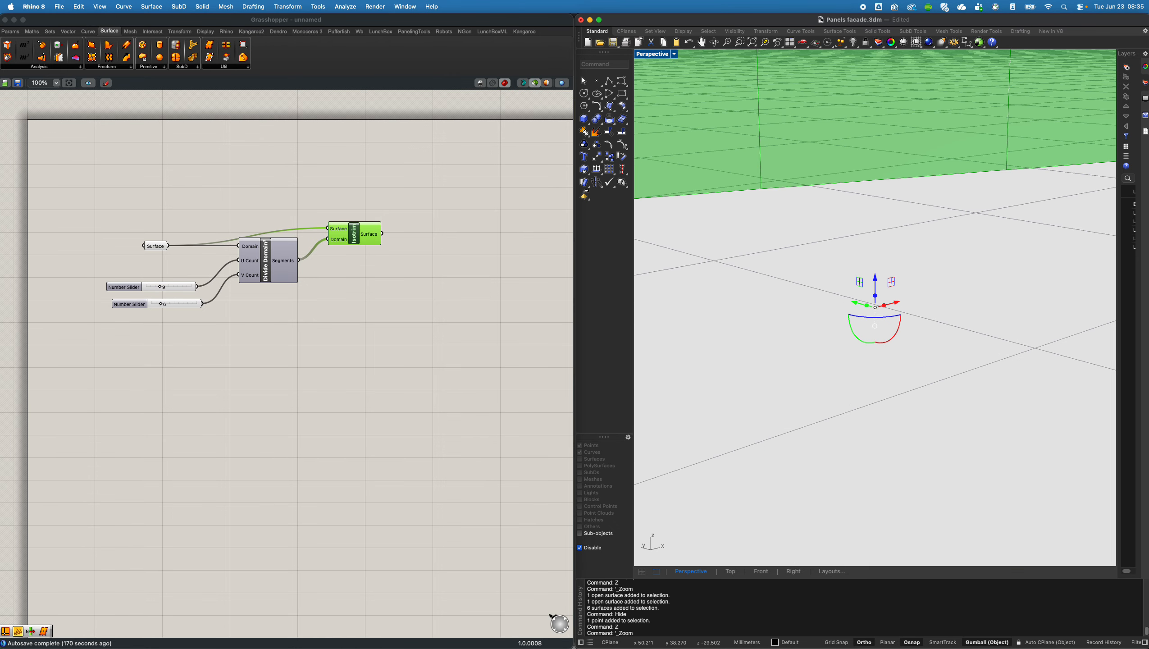
scroll(854, 402, "down", 15)
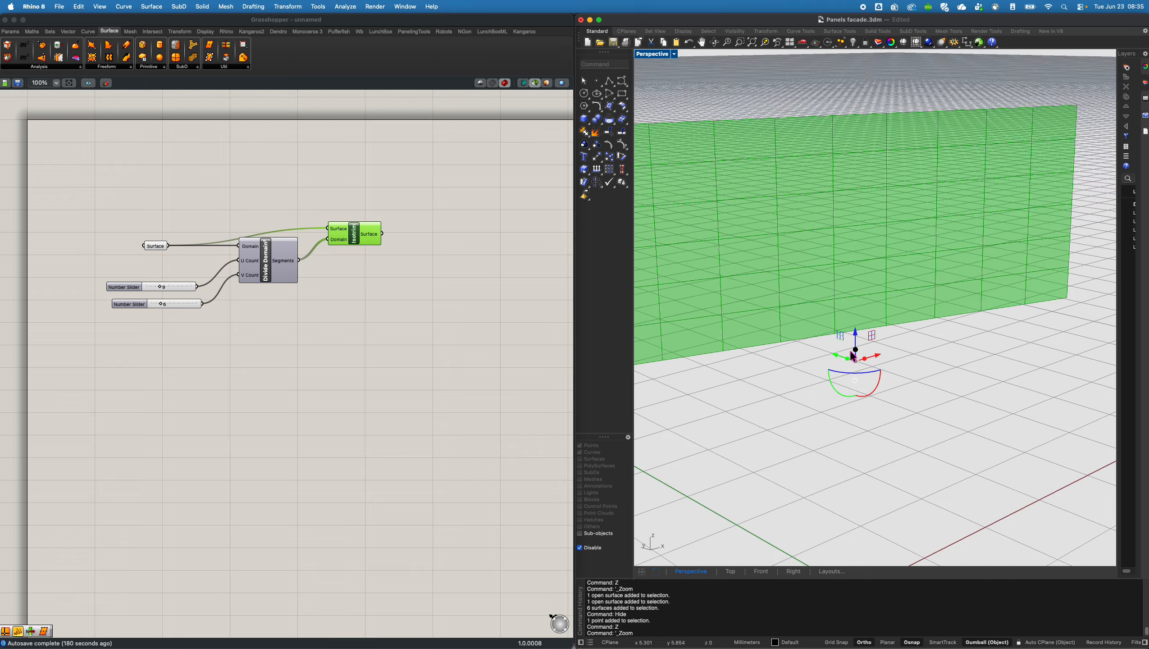
scroll(854, 357, "down", 5)
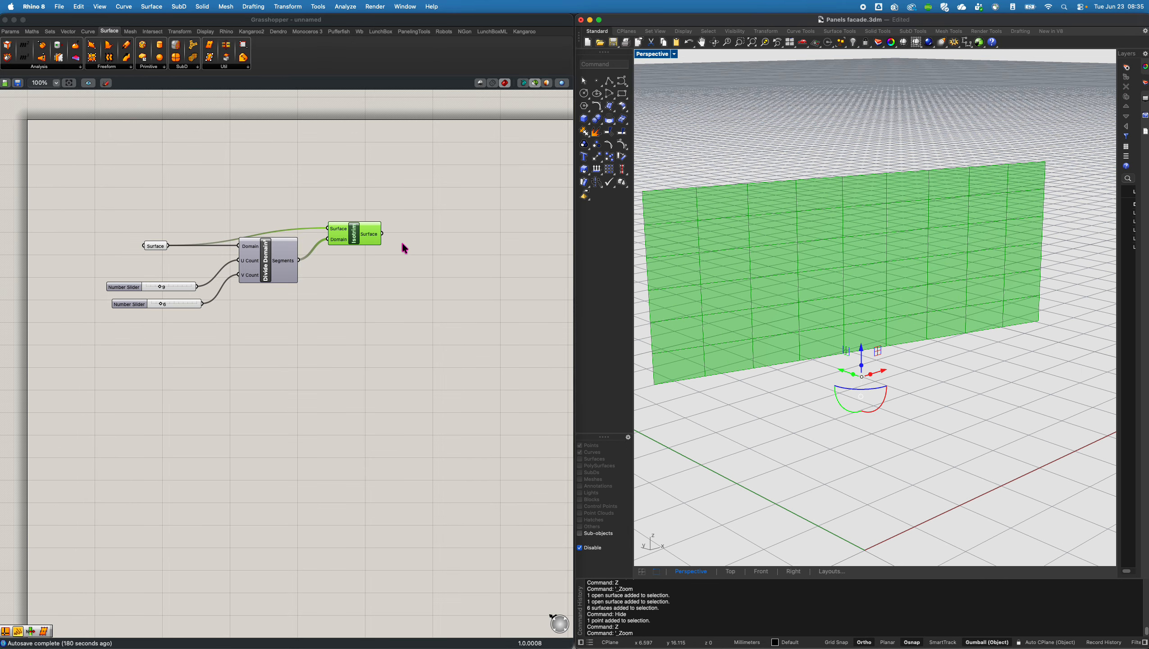
left_click_drag(350, 243, 343, 240)
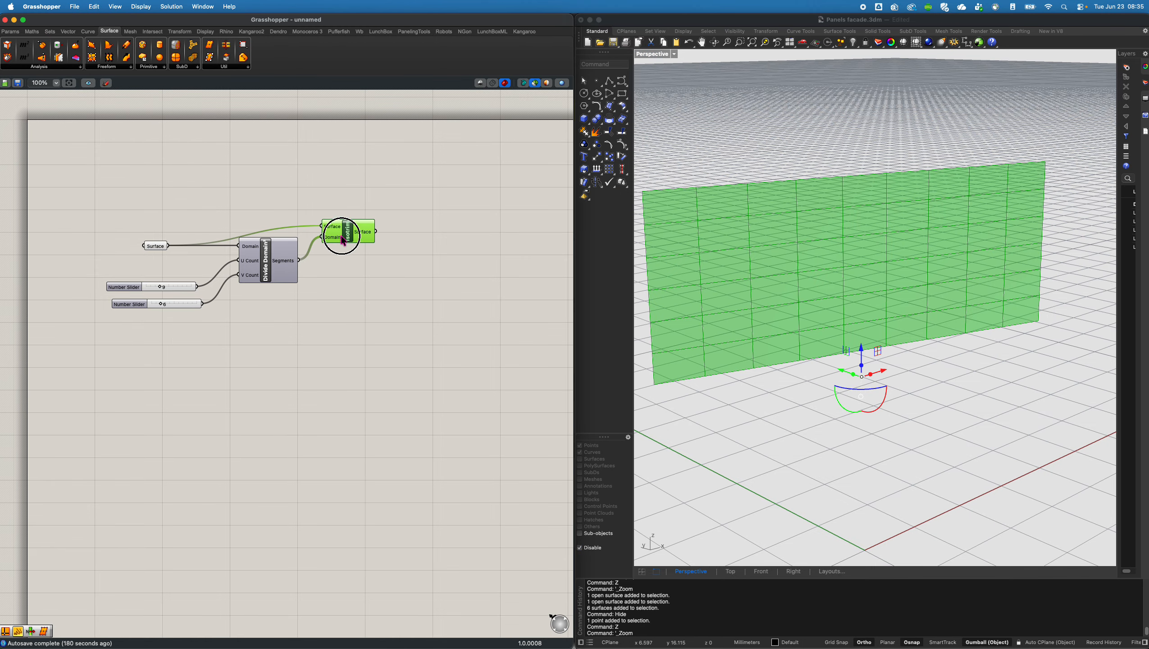
right_click_drag(920, 406, 913, 410)
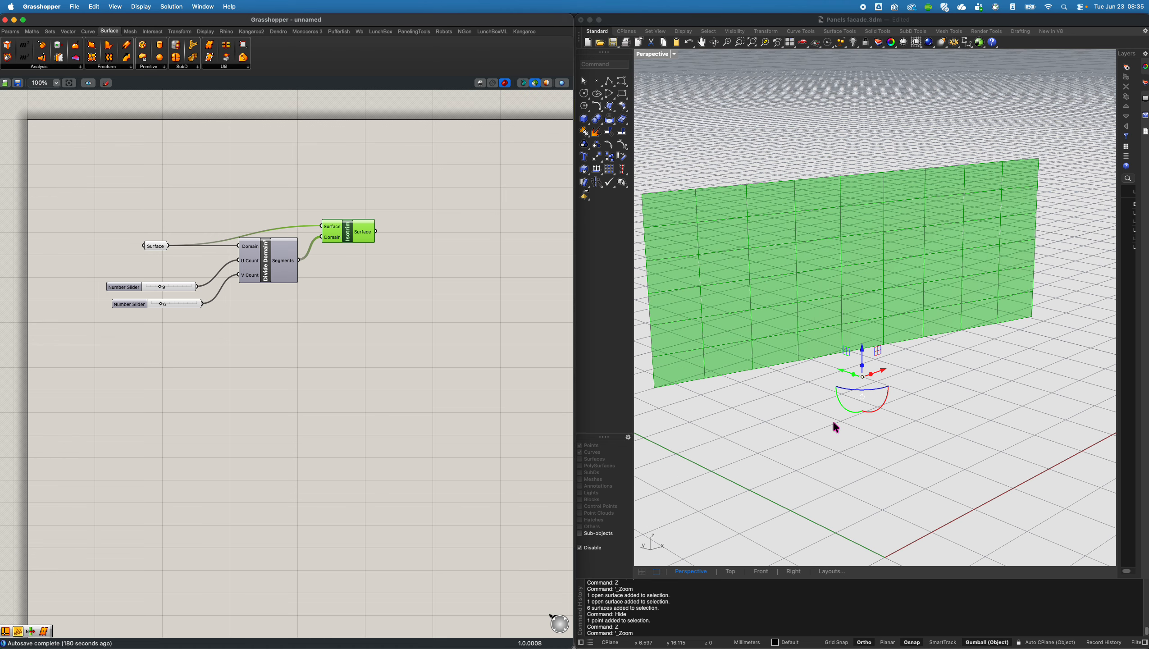
left_click(826, 435)
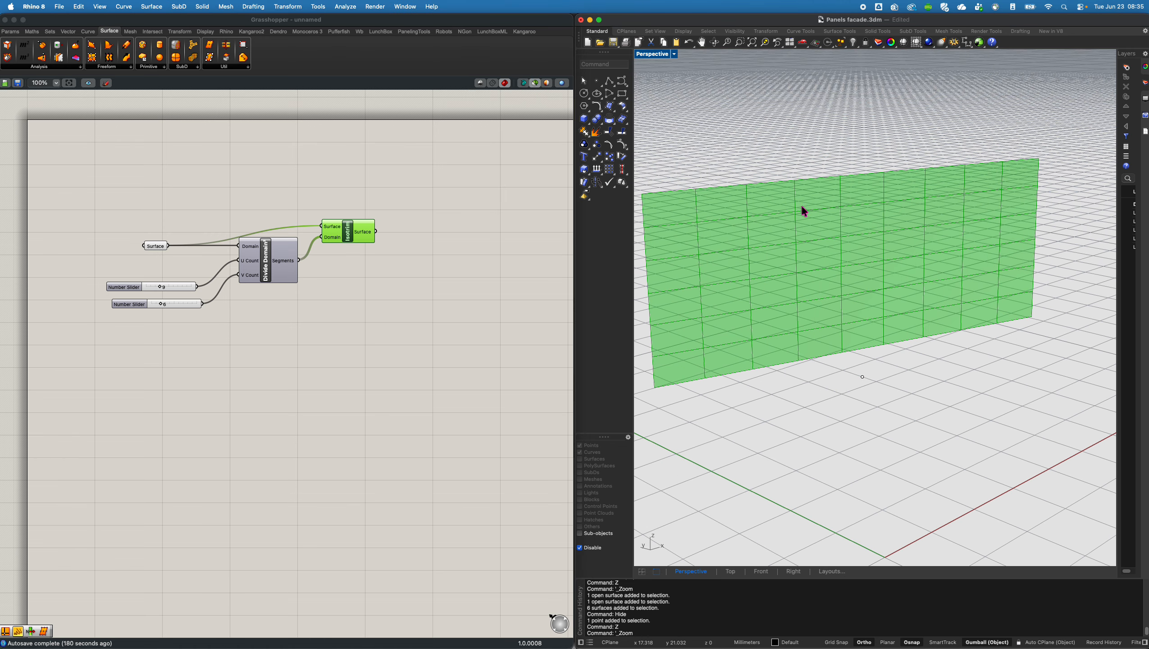
right_click_drag(800, 266, 886, 396)
left_click_drag(926, 415, 927, 416)
left_click_drag(907, 378, 945, 363)
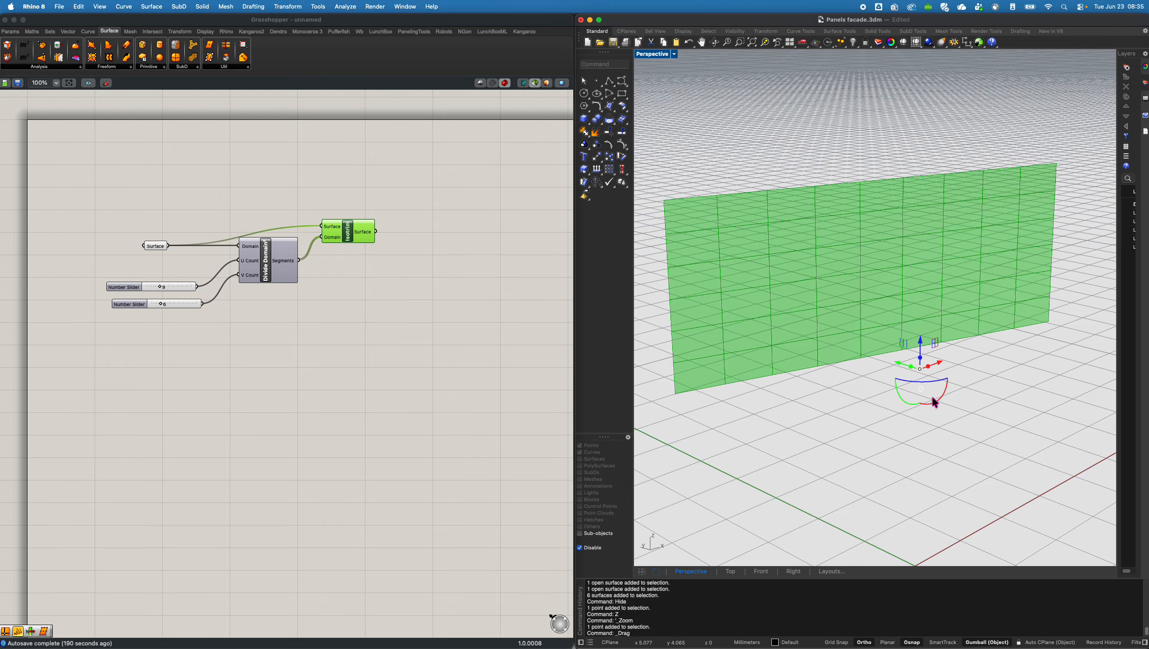
Add a Point parameter below the slider components and reference the selected Rhino point in it.
double_click(243, 345)
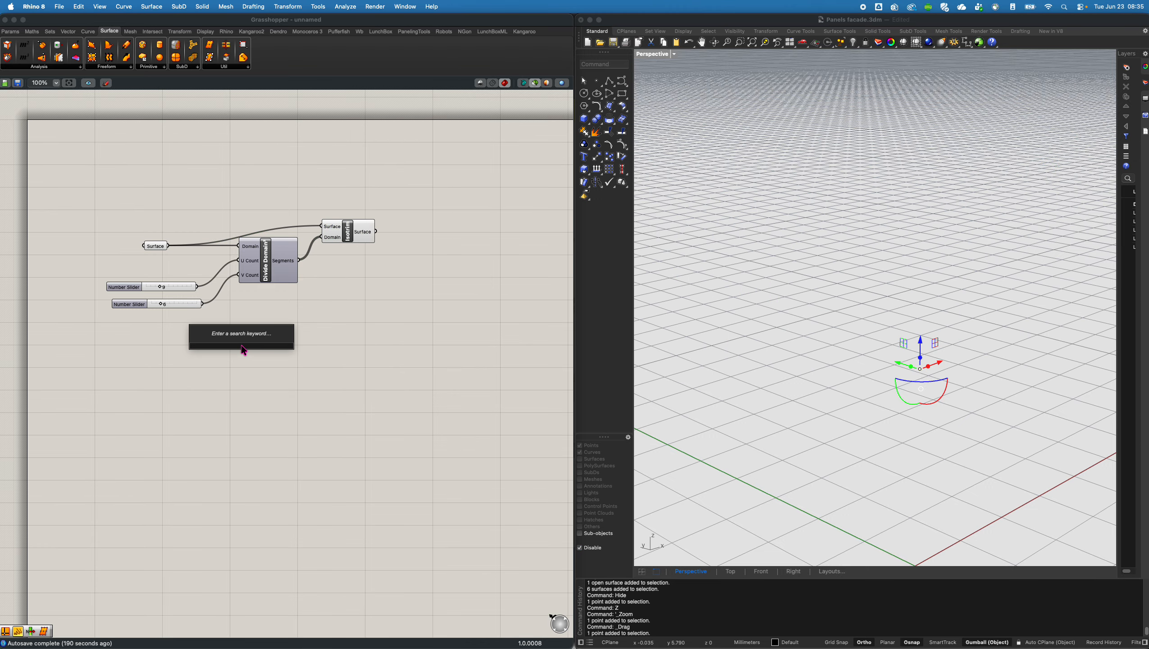
type("point")
key("Return")
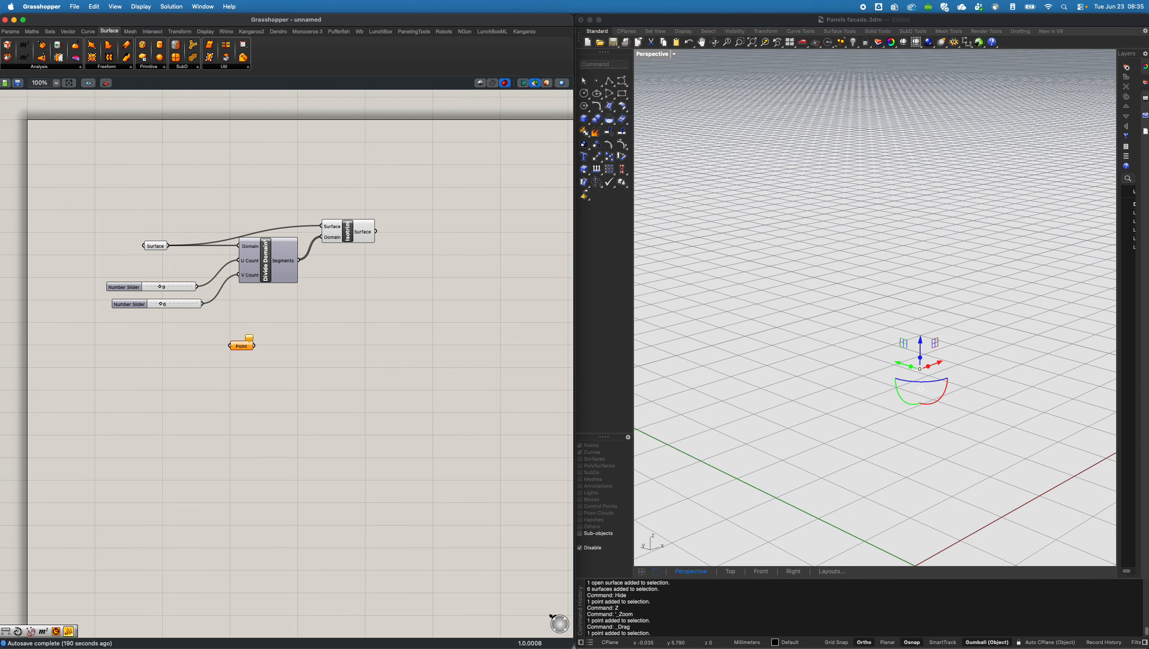
right_click(240, 345)
left_click(279, 487)
left_click(300, 393)
left_click_drag(241, 345, 242, 365)
Select the Isotrim and Point components together to preview the panel grid with the point.
left_click(926, 508)
left_click_drag(428, 182, 343, 258)
left_click_drag(286, 333, 186, 394)
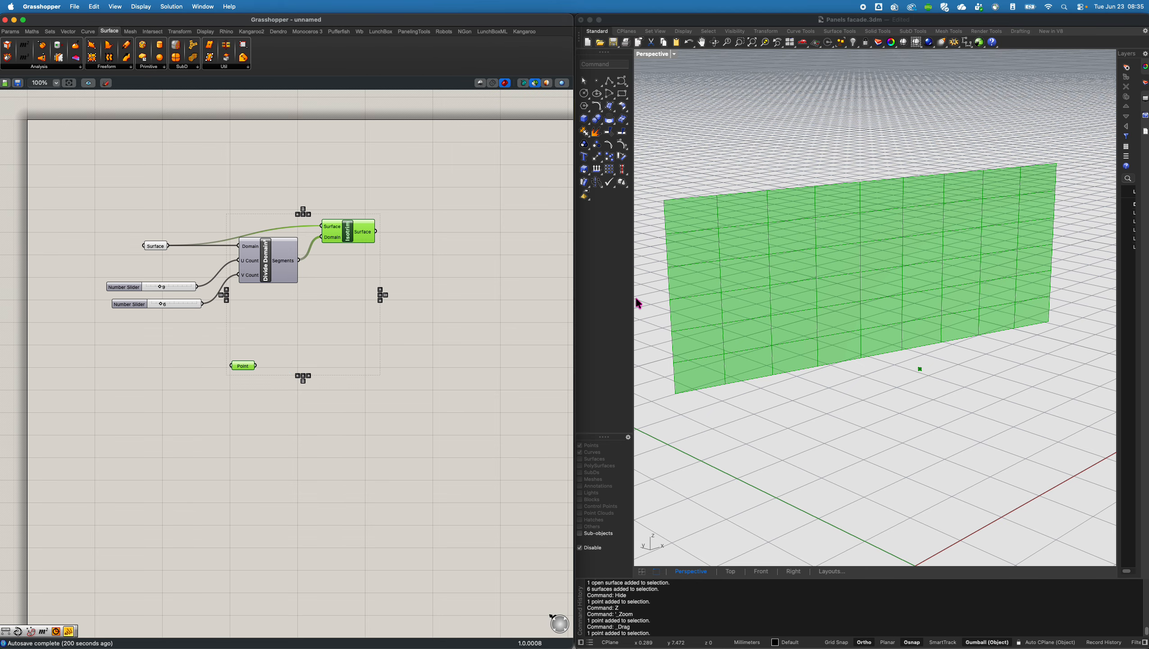
Add an Extrude component after Isotrim and connect Isotrim's Surface output to its Base input.
double_click(451, 296)
type("extrude")
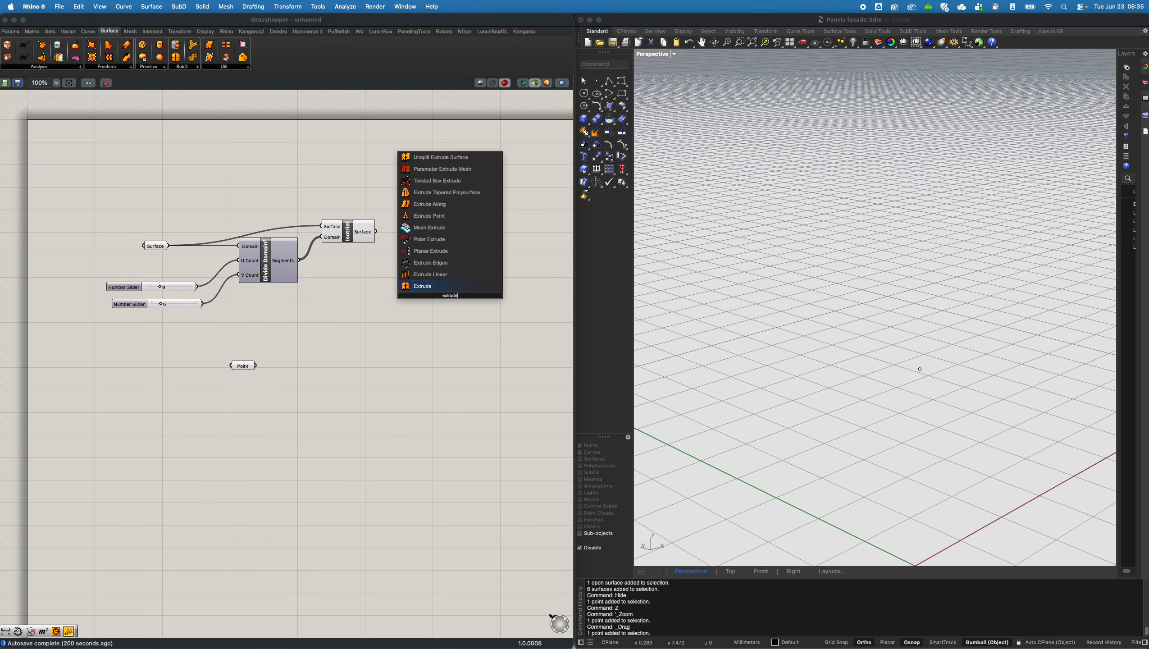
left_click(434, 285)
left_click_drag(376, 231, 462, 290)
left_click(347, 235)
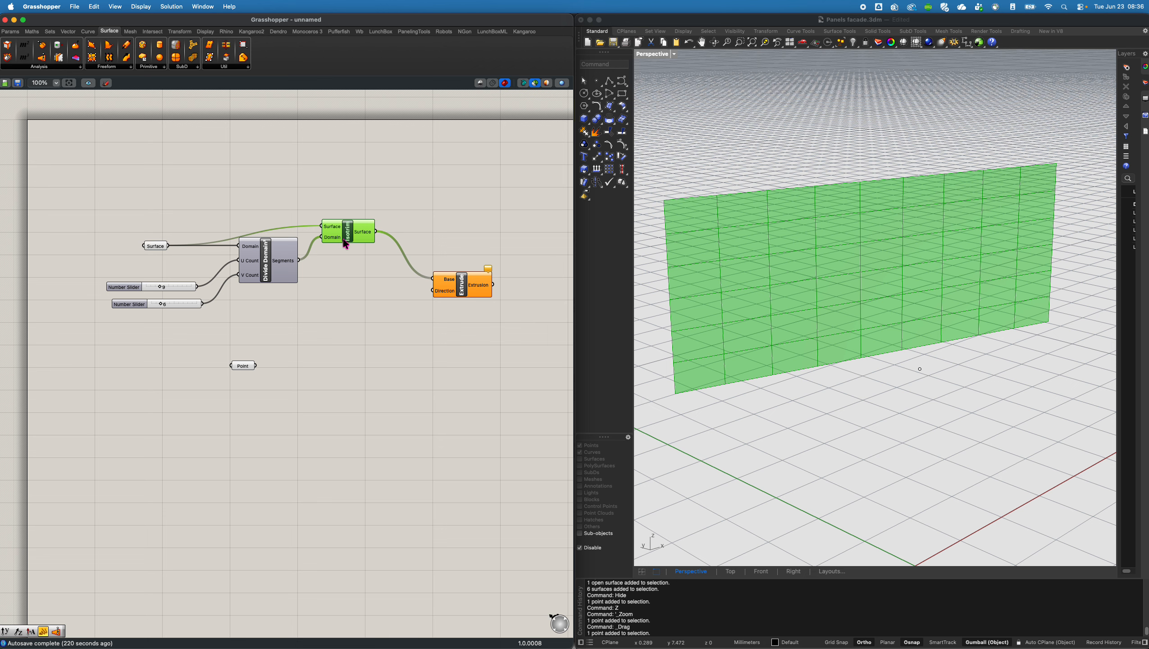
left_click_drag(353, 235, 351, 232)
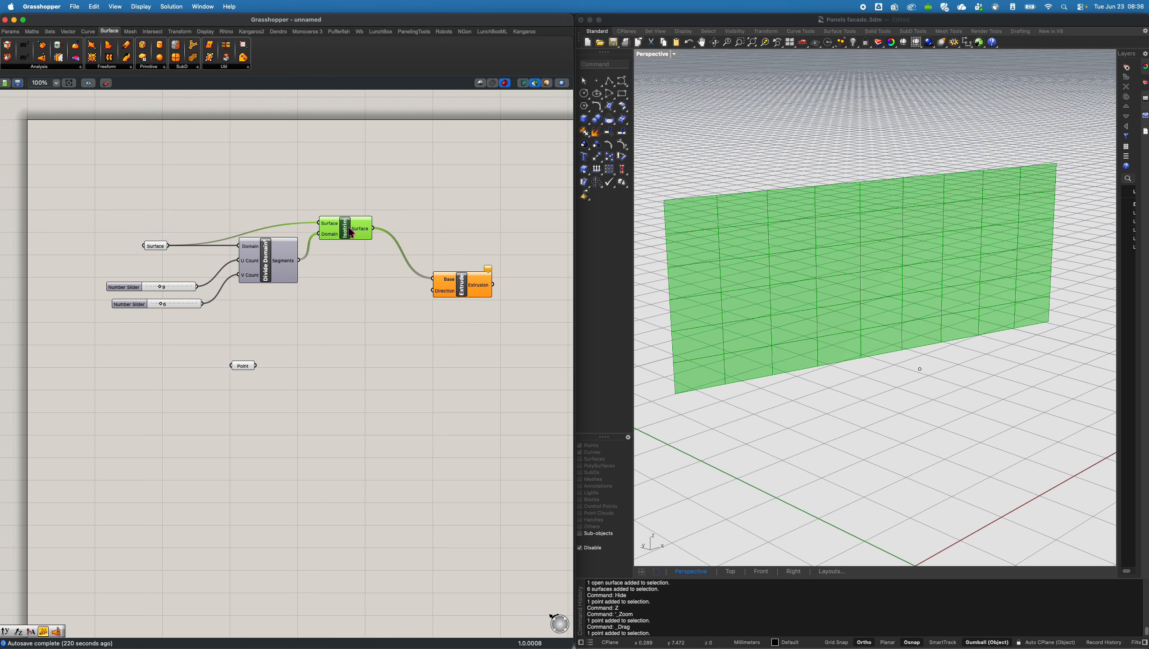
Add an Area component below Isotrim, feed the Isotrim surfaces into its Geometry input, and preview both together.
double_click(359, 311)
type("area")
key("Return")
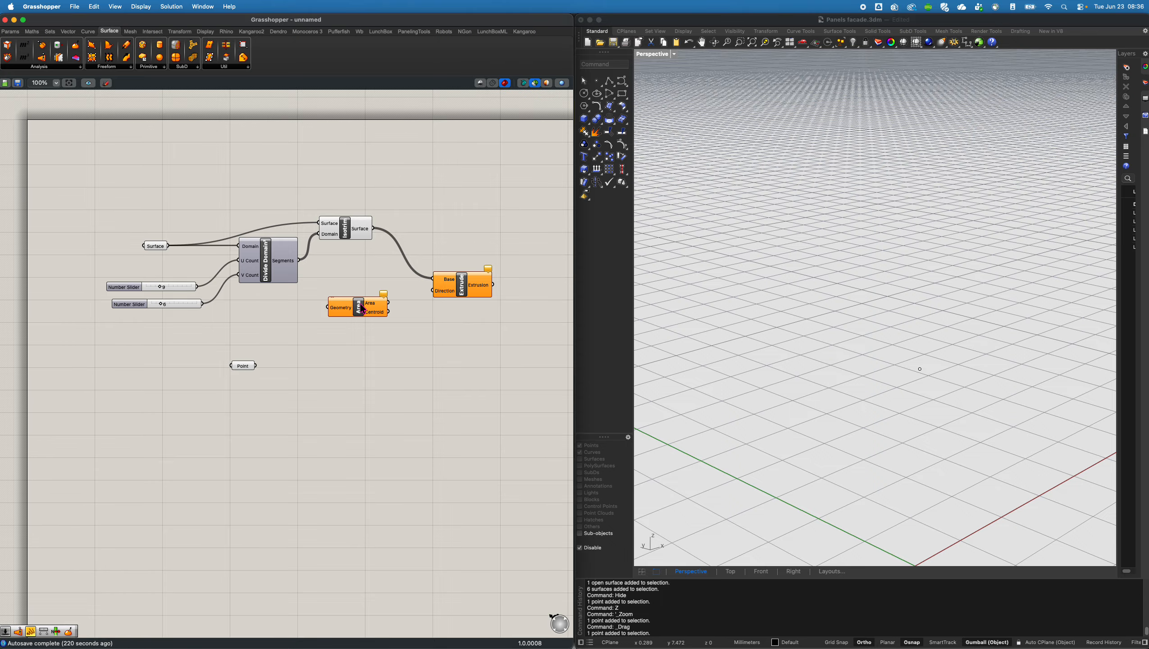
left_click_drag(370, 228, 358, 319)
left_click(348, 235, "shift")
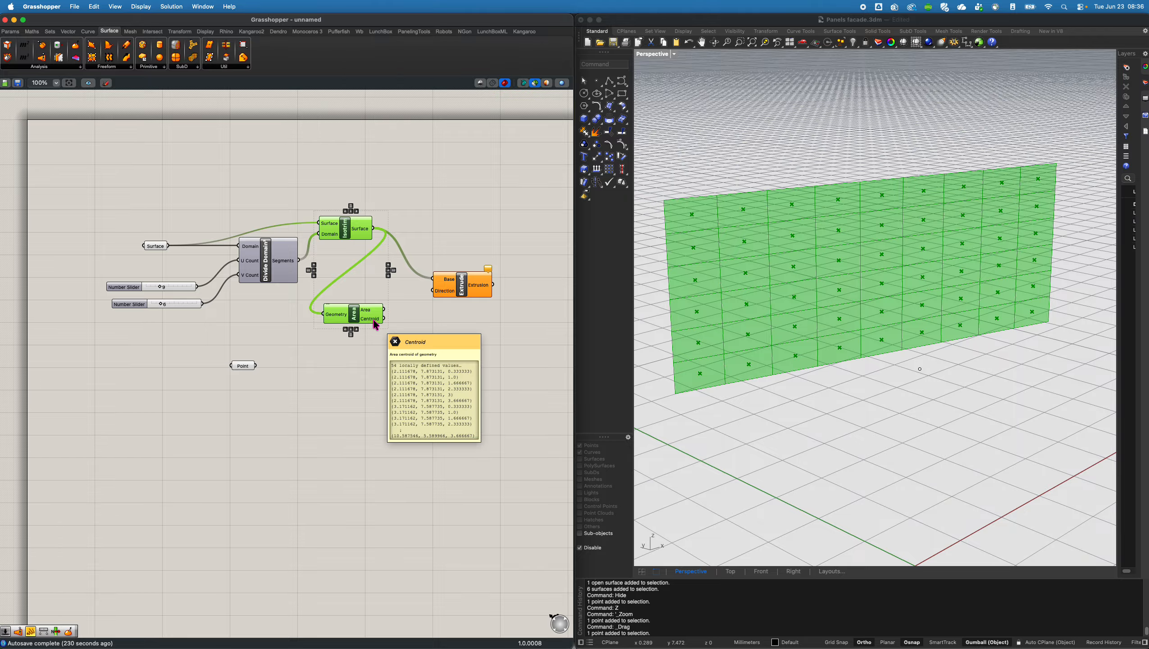
Add a Distance component, connecting Area's Centroid to Point A and the referenced Point parameter to Point B.
left_click_drag(239, 373, 291, 387)
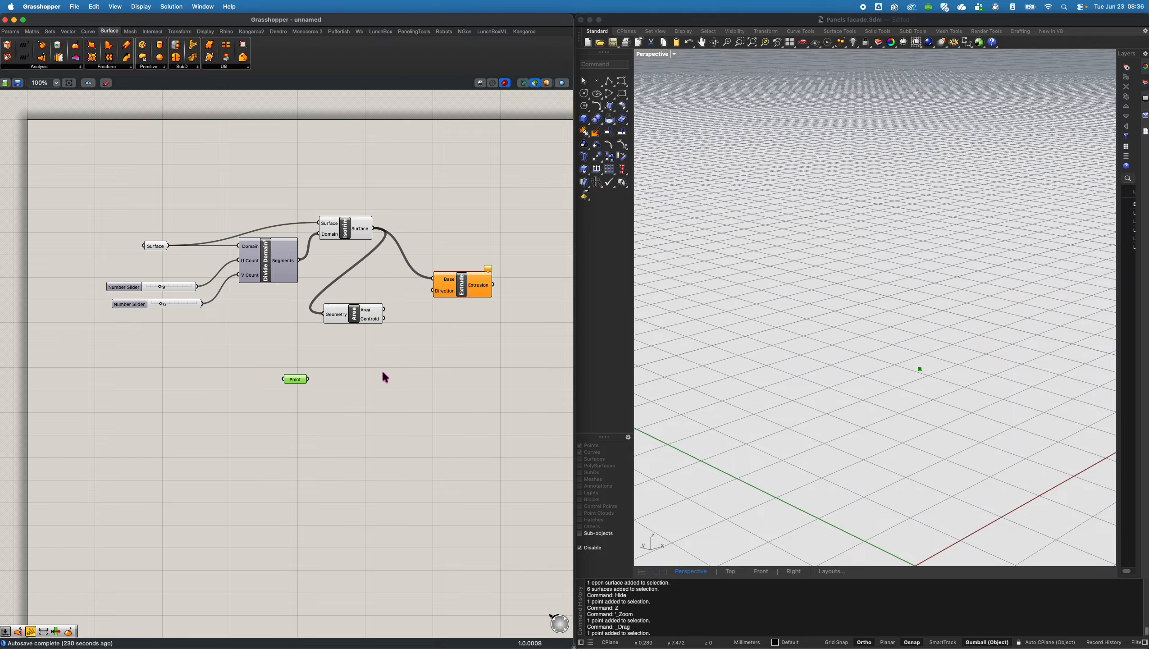
double_click(395, 374)
type("distance")
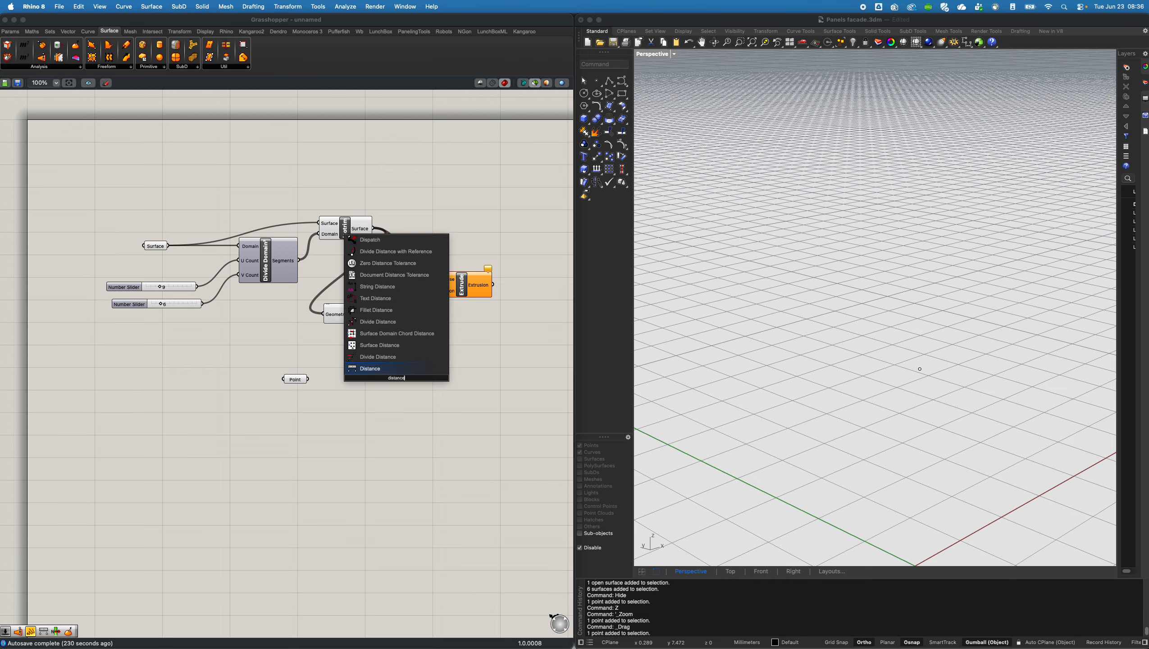
key("Return")
left_click(356, 316)
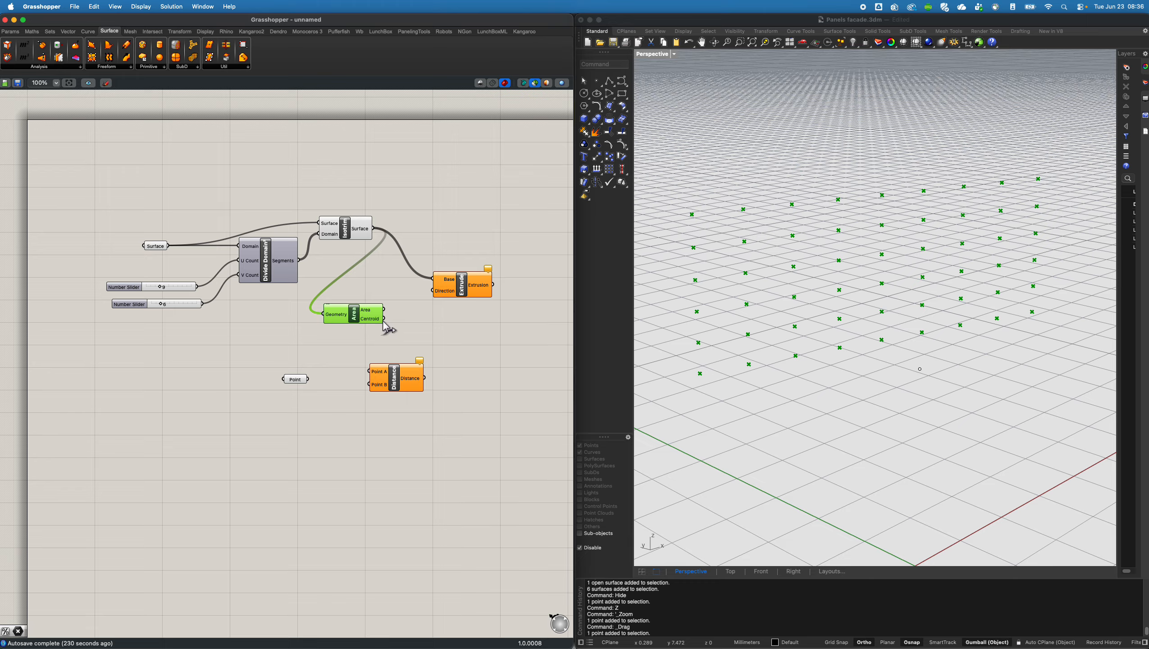
left_click_drag(382, 319, 388, 372)
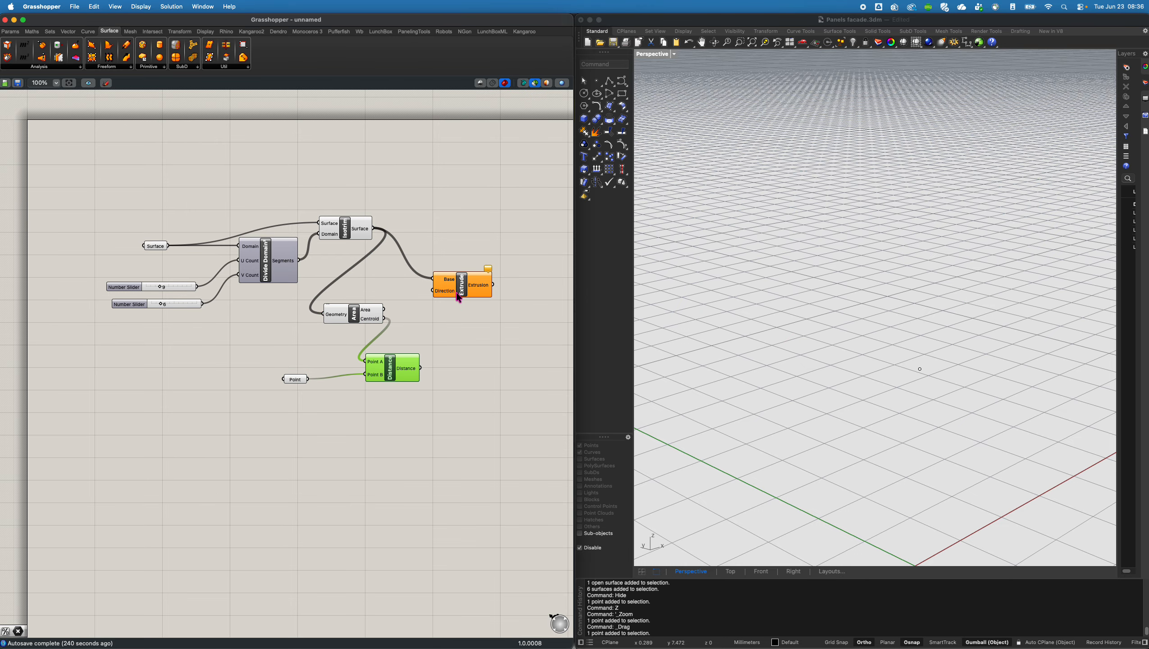
Space out the definition by moving Extrude farther from Isotrim and shifting Distance slightly away from the Point parameter.
left_click_drag(459, 294, 537, 253)
right_click_drag(541, 257, 425, 239)
left_click_drag(428, 241, 482, 232)
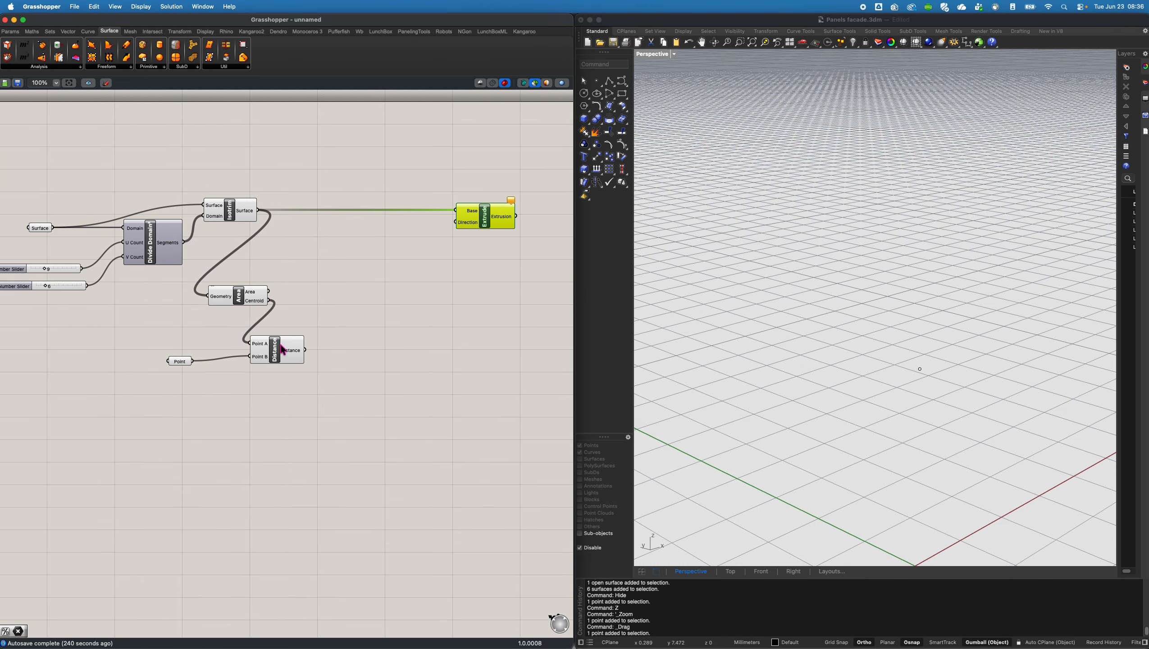
left_click_drag(282, 350, 300, 353)
left_click(470, 221)
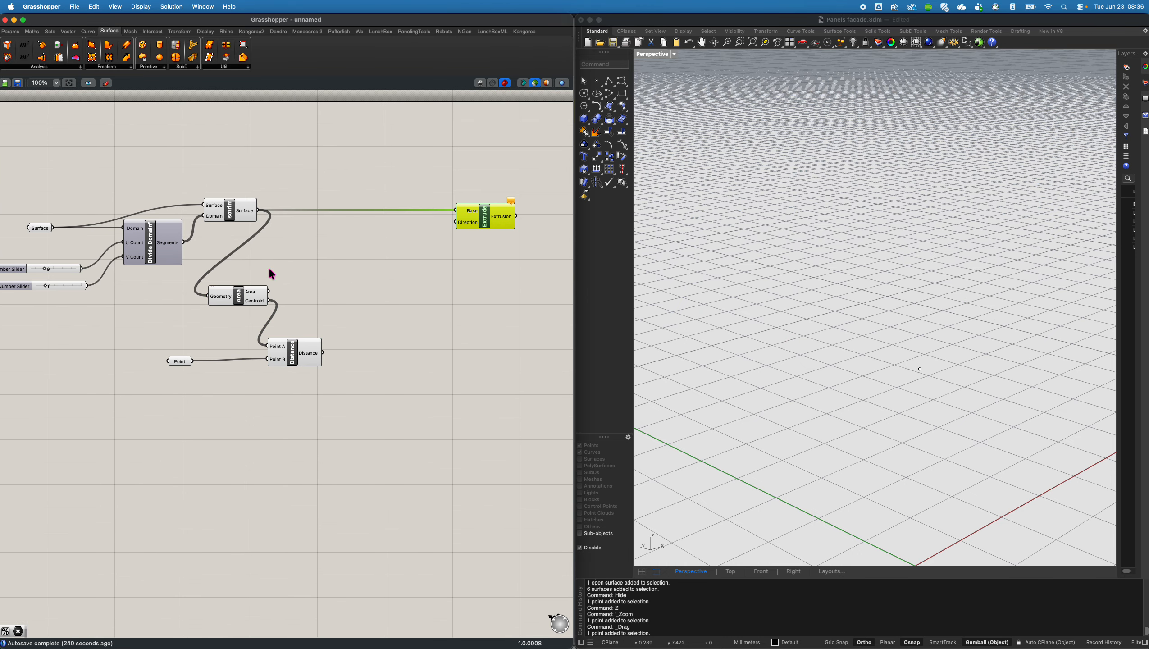
Preview the Isotrim panels in Rhino, view them at an angle, and switch to the four-viewport layout.
left_click(236, 213)
scroll(933, 358, "up", 2)
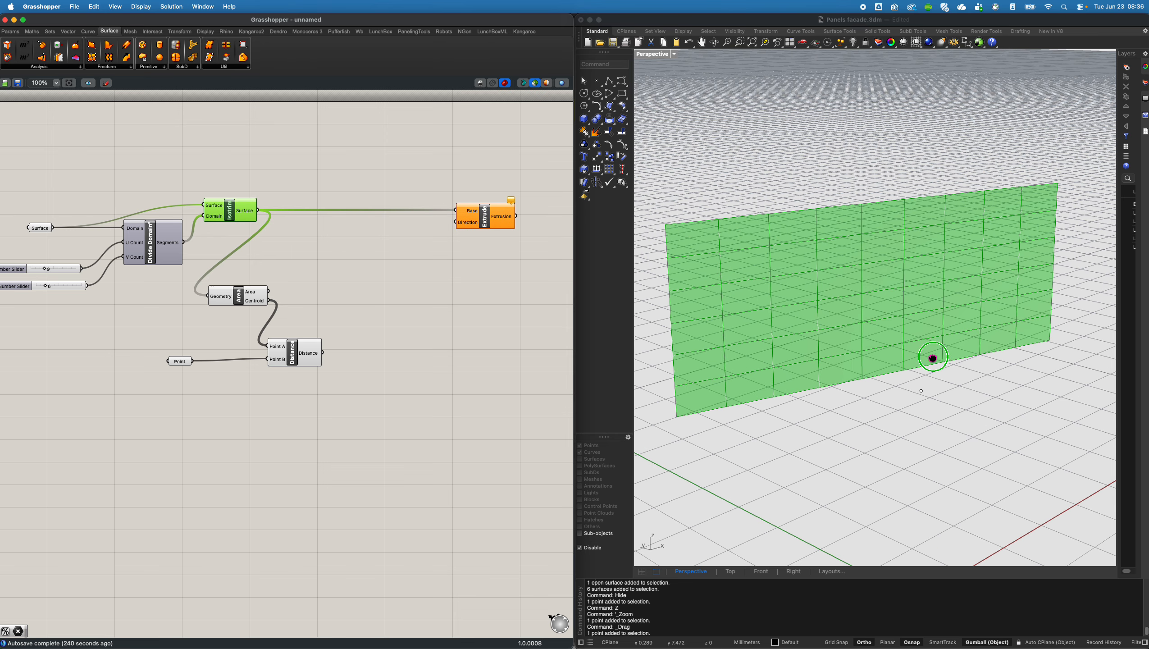
right_click_drag(895, 275, 834, 334)
right_click_drag(837, 264, 855, 234)
right_click_drag(867, 342, 893, 358, "shift")
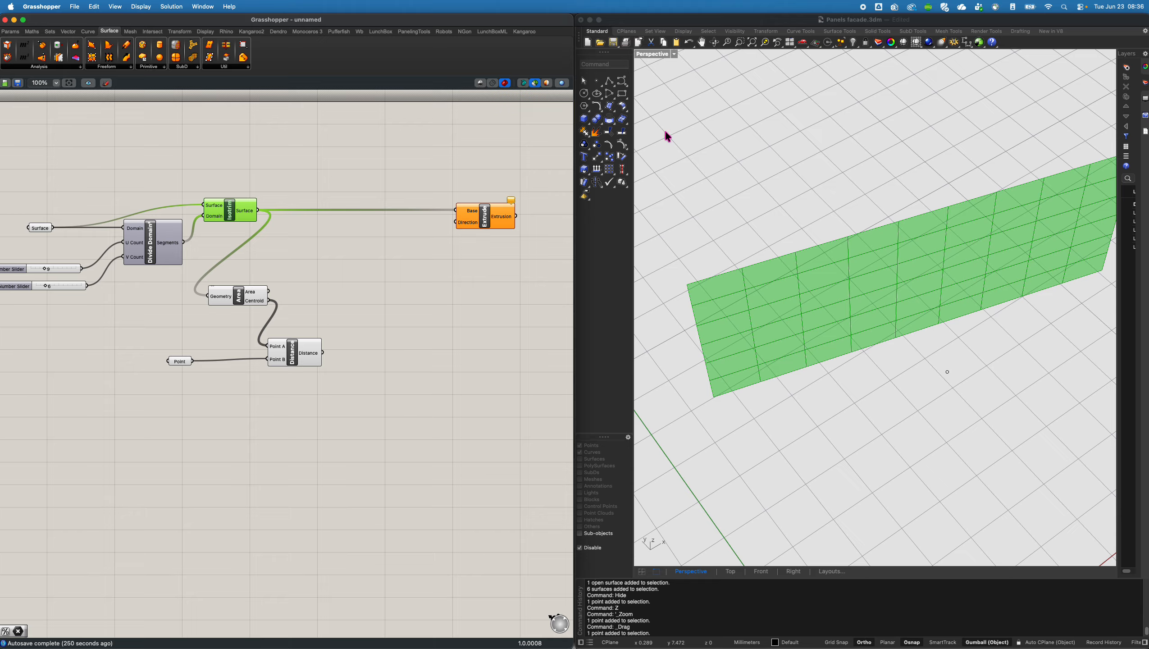
double_click(653, 59)
double_click(645, 55)
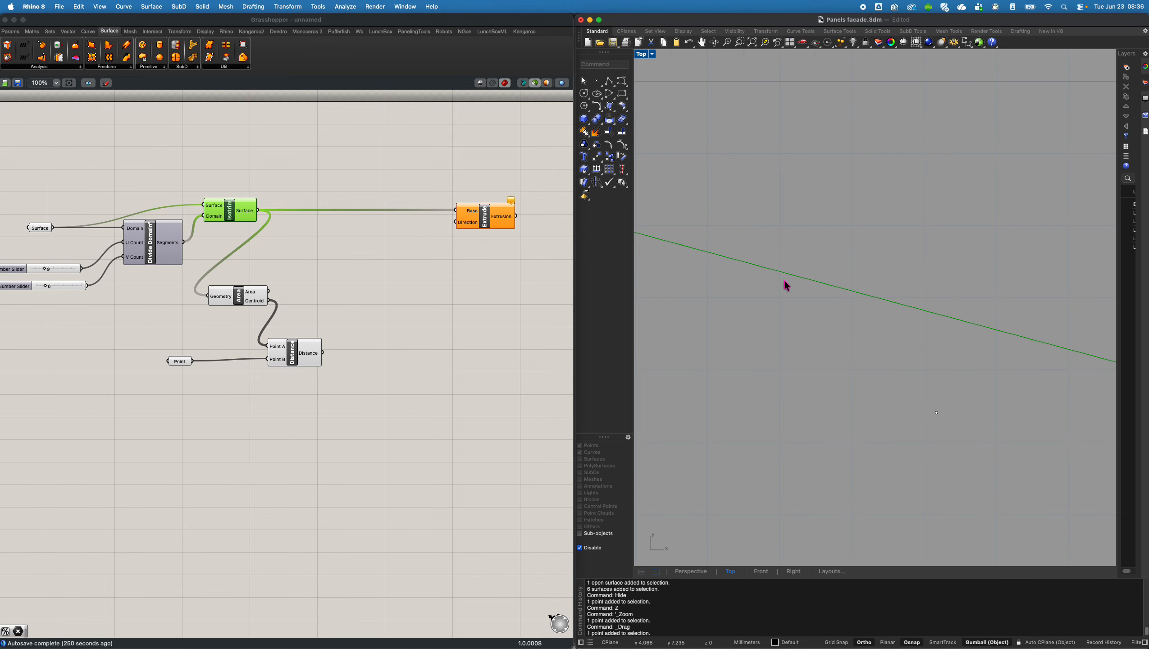
double_click(640, 53)
right_click_drag(1033, 205, 1034, 188)
scroll(1021, 236, "up", 5)
right_click_drag(1021, 237, 1020, 223)
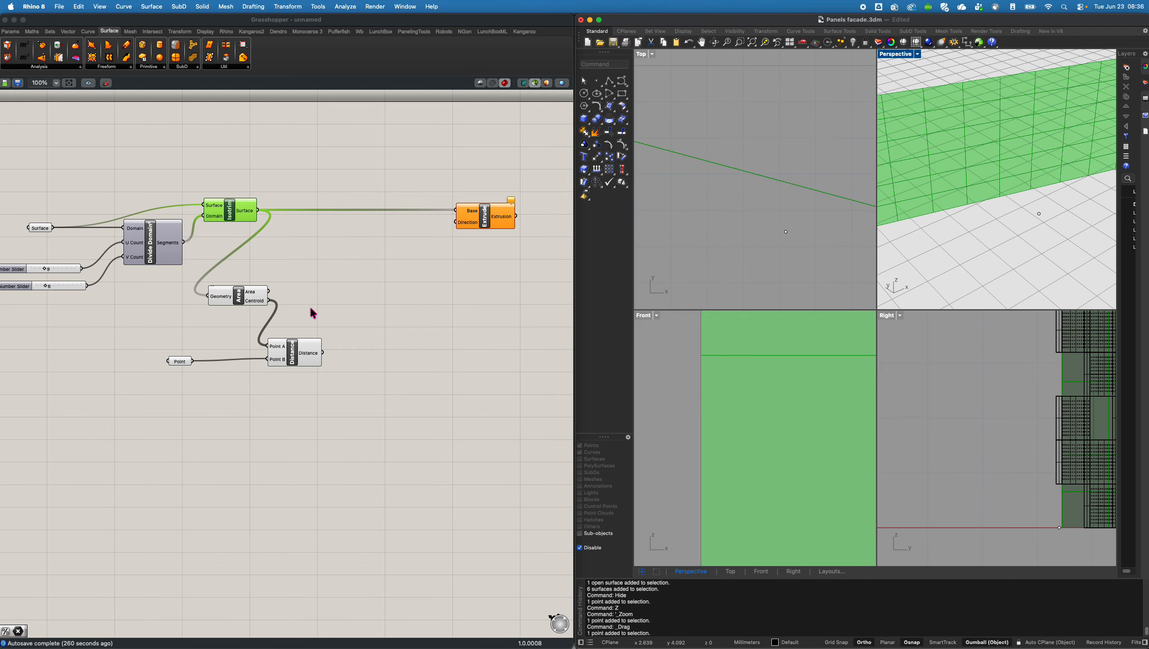
Add a Surface Closest Point component and place it beside the Area and Distance components.
double_click(344, 333)
type("surf")
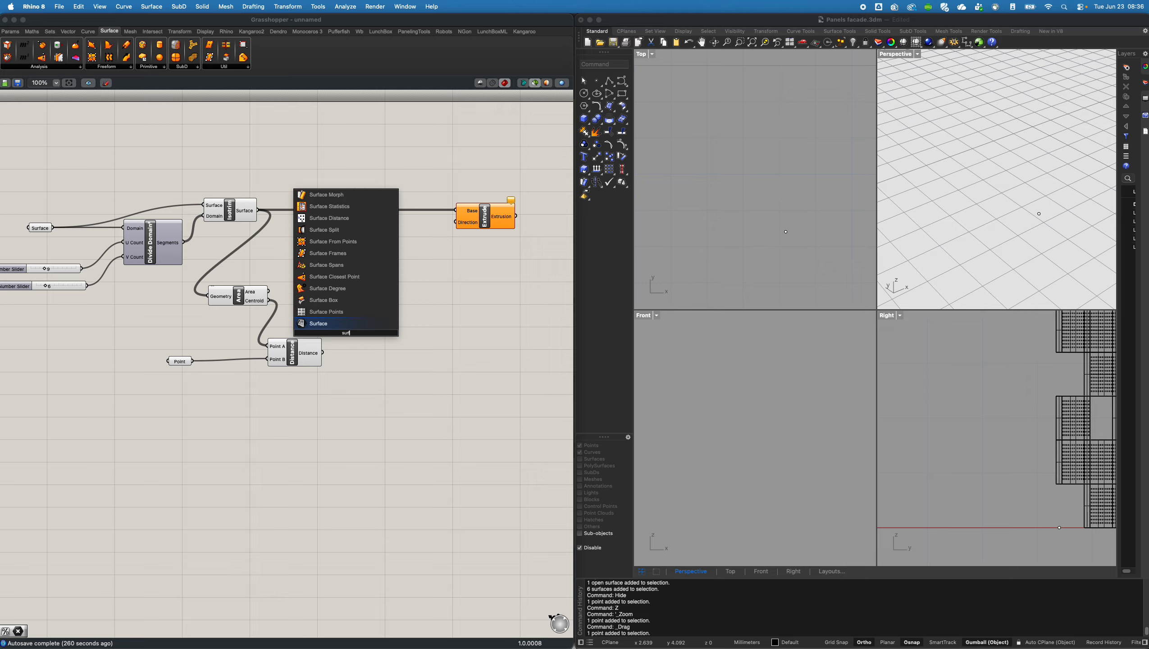
type("ace close")
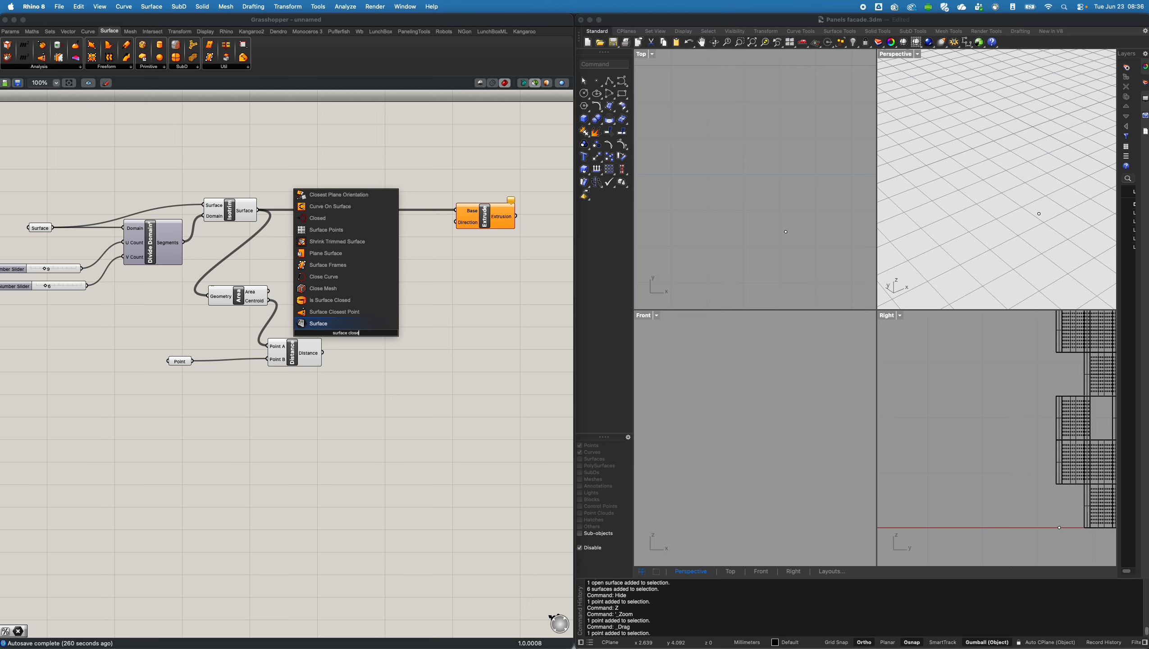
key("Up")
key("Return")
left_click_drag(348, 324, 381, 318)
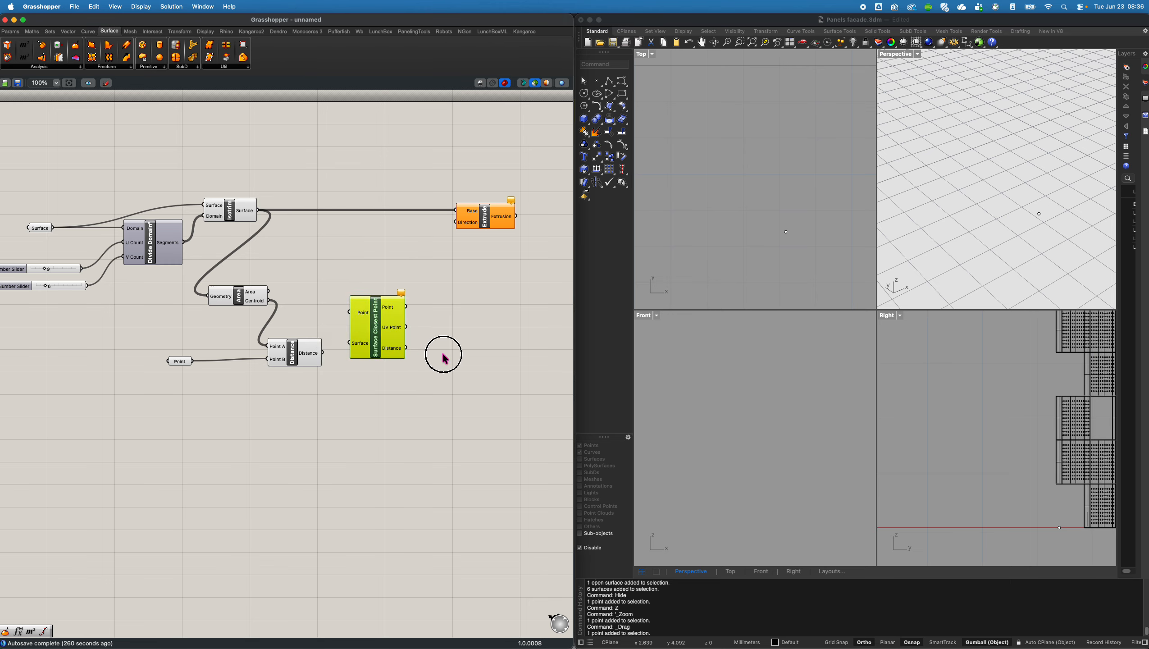
Add an Evaluate Surface component, connecting UV Point to its Point input and the Isotrim surfaces to its Surface input.
double_click(444, 353)
type("evaluate sur")
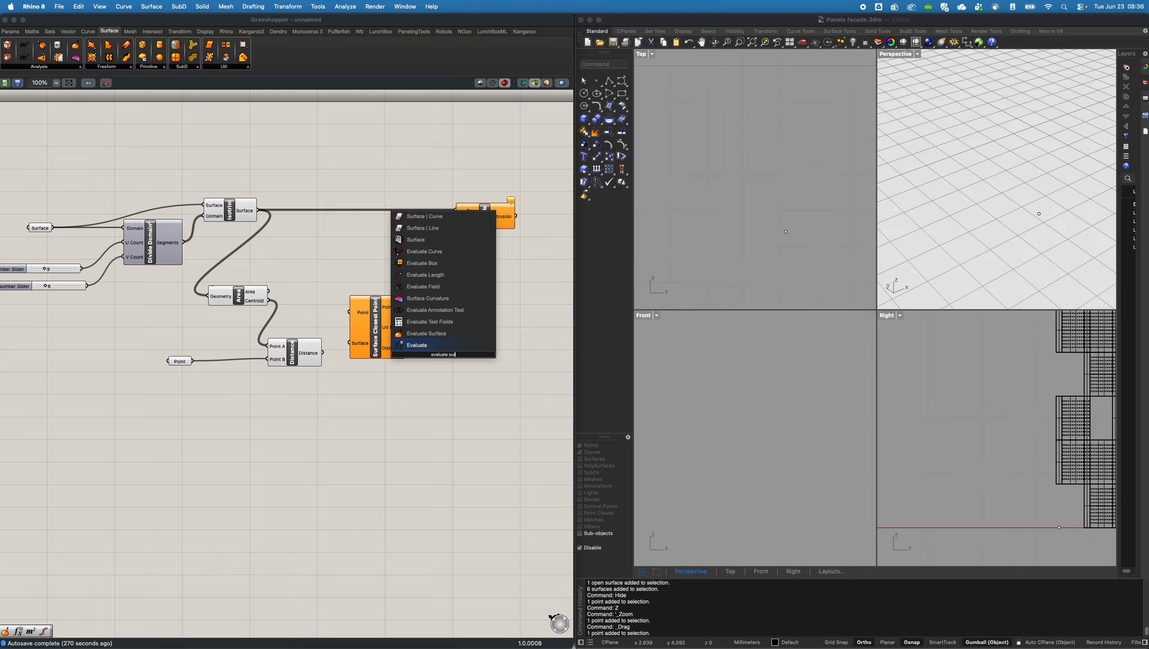
left_click(439, 333)
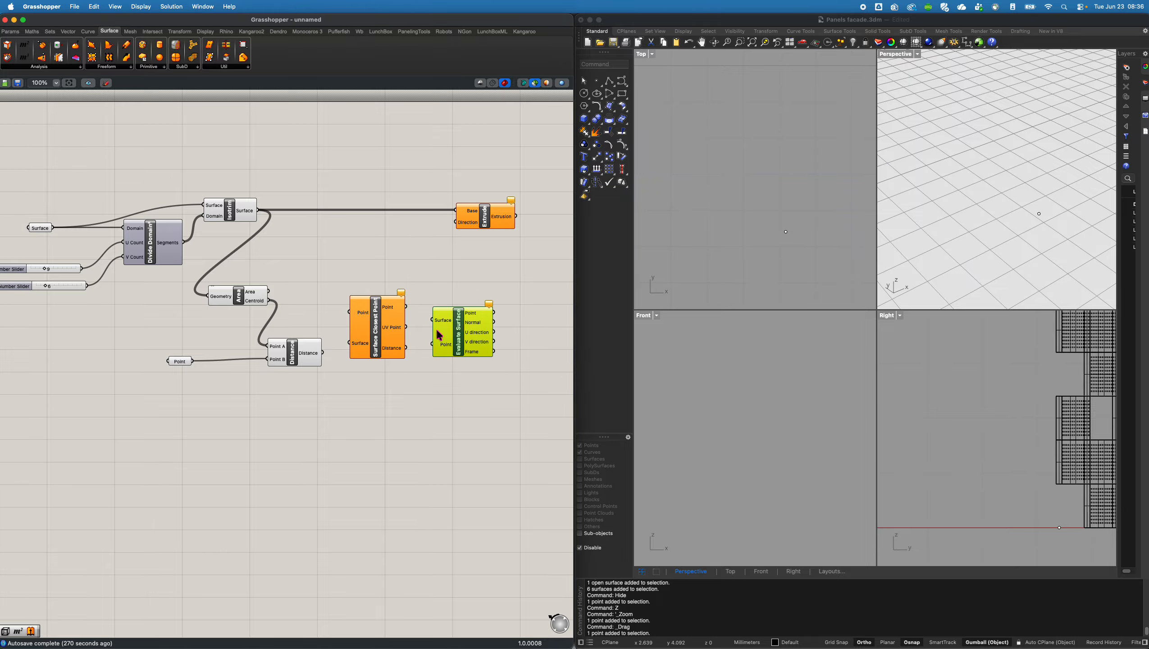
left_click_drag(406, 326, 457, 303)
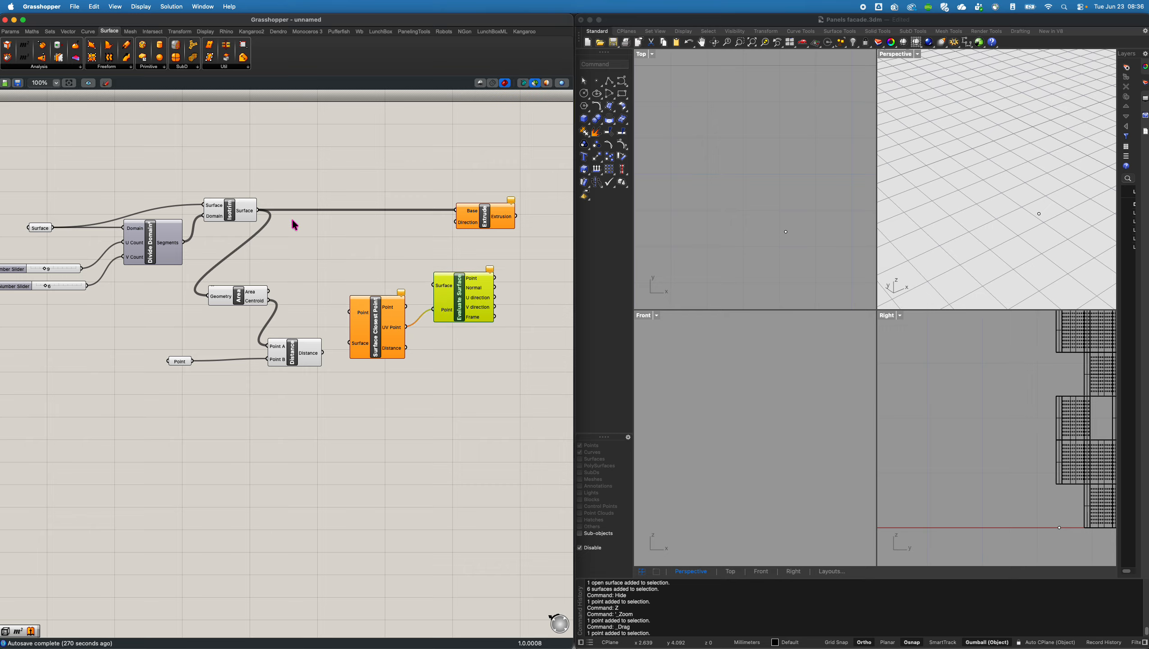
left_click(245, 214)
left_click_drag(257, 210, 432, 285)
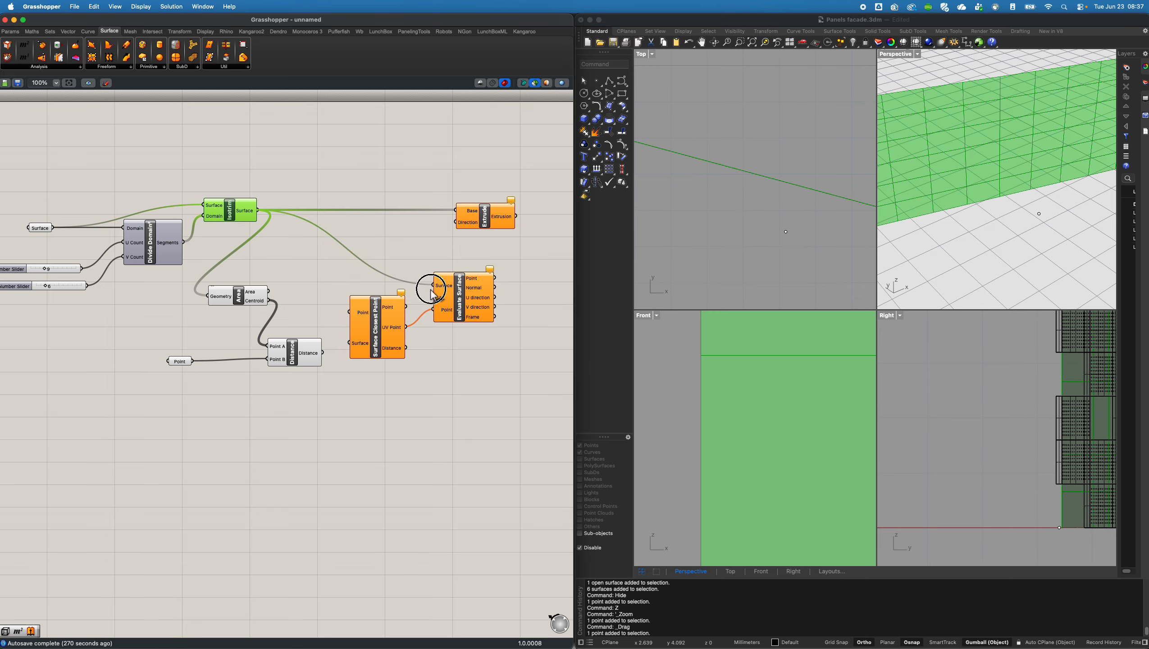
Feed Area's Centroid and Isotrim's Surface into Surface Closest Point, and move Distance below it.
left_click(252, 301)
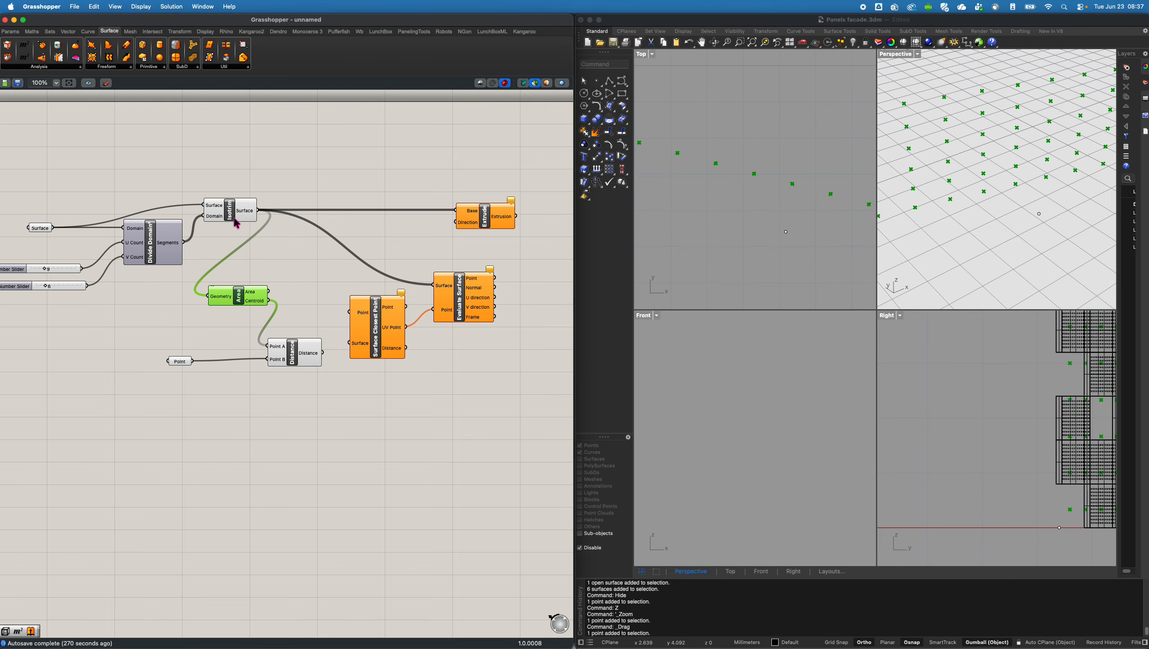
left_click_drag(289, 298, 349, 310)
left_click_drag(257, 210, 357, 419)
left_click(292, 359)
left_click(376, 339)
Preview the Evaluate Surface frames in the Perspective view, keeping the component close to Surface Closest Point.
left_click(447, 304)
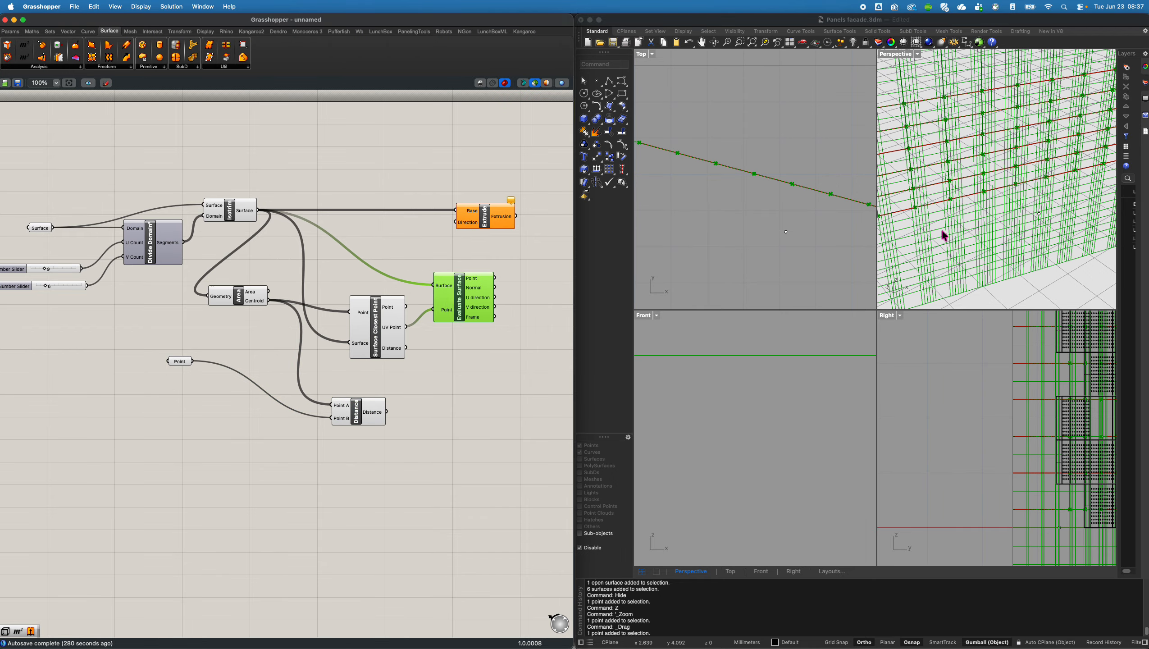
right_click_drag(954, 198, 907, 139)
scroll(940, 108, "up", 5)
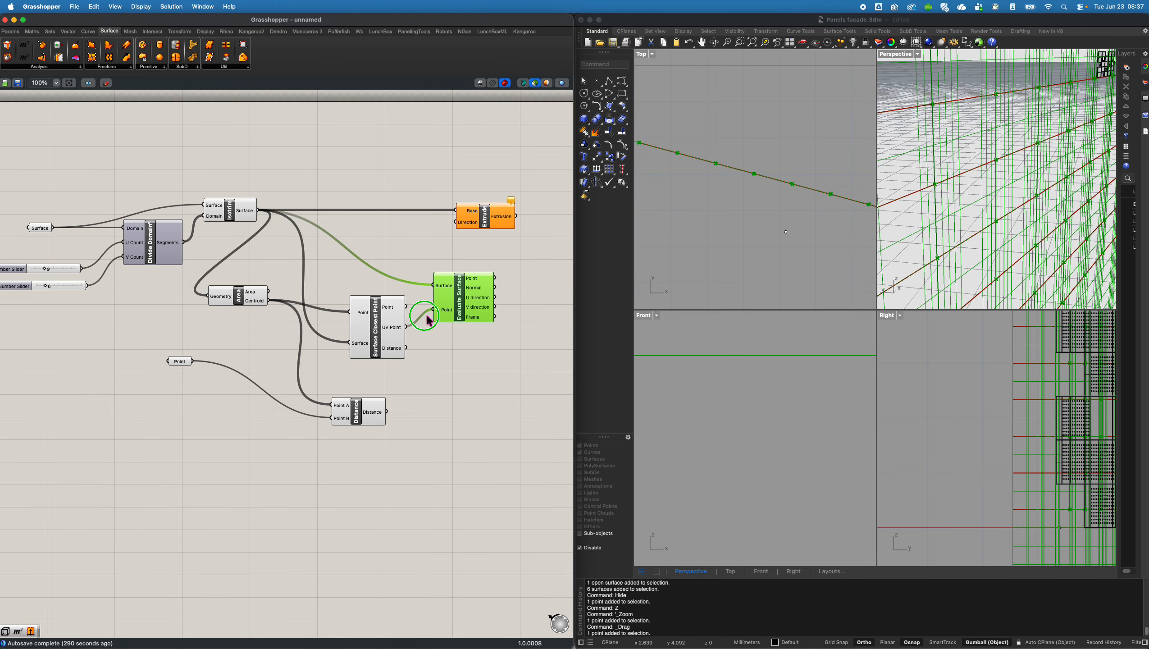
right_click_drag(426, 318, 364, 306)
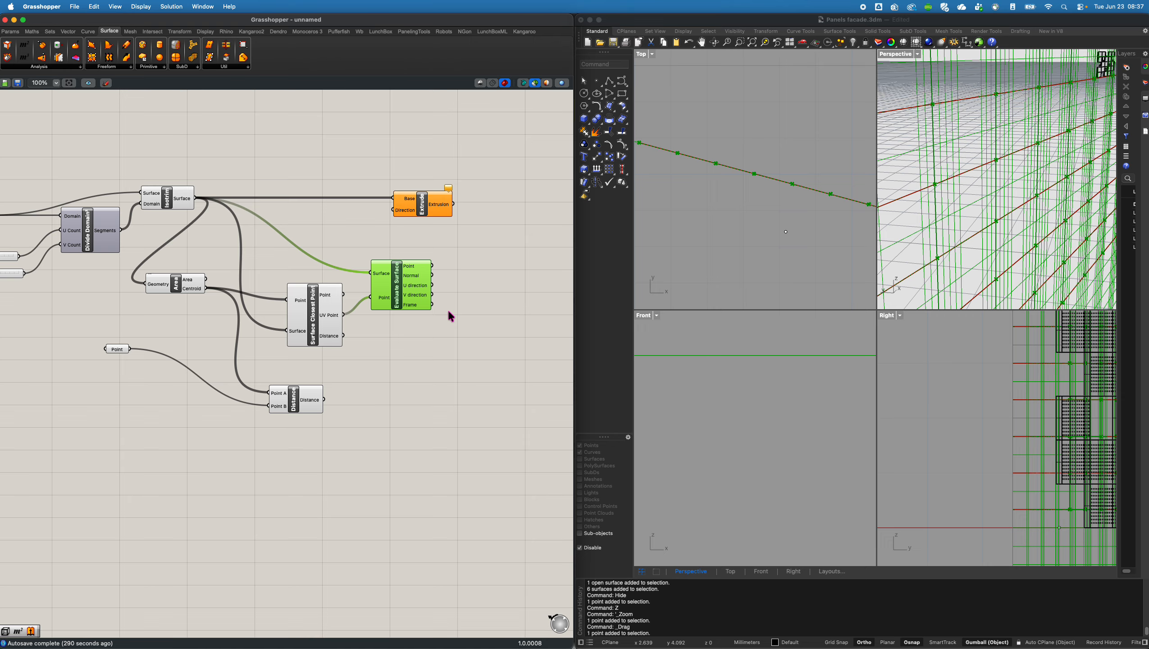
mouse_move(423, 274)
left_mouse_down()
mouse_move(384, 283)
mouse_move(408, 273)
left_mouse_up()
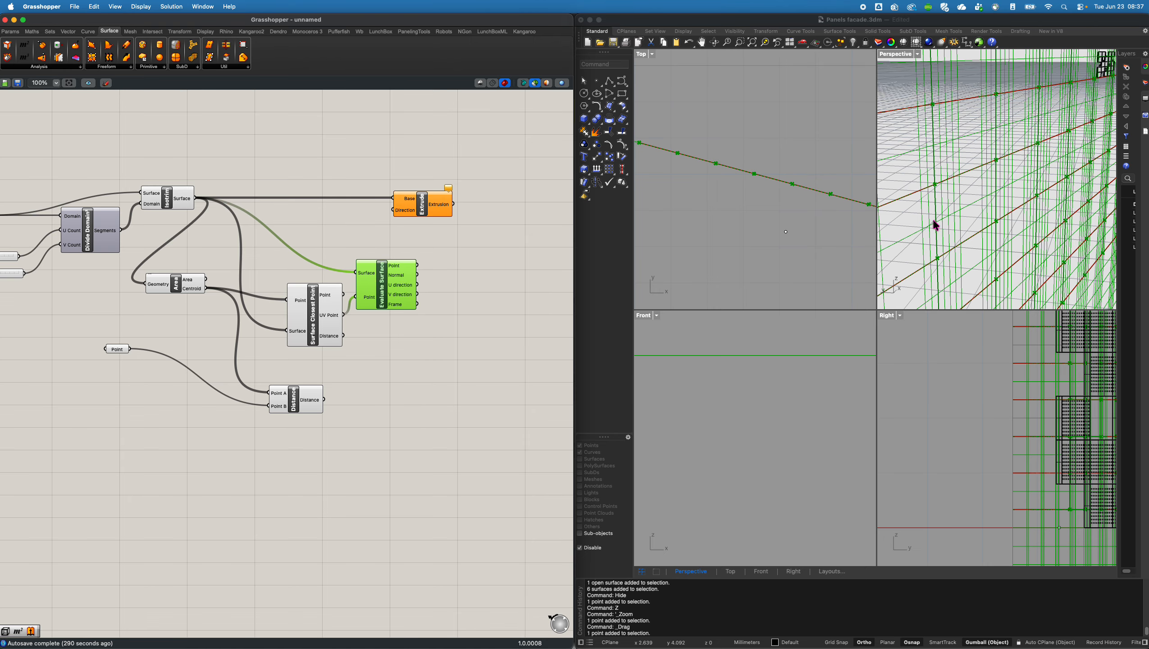
right_click_drag(934, 222, 961, 194)
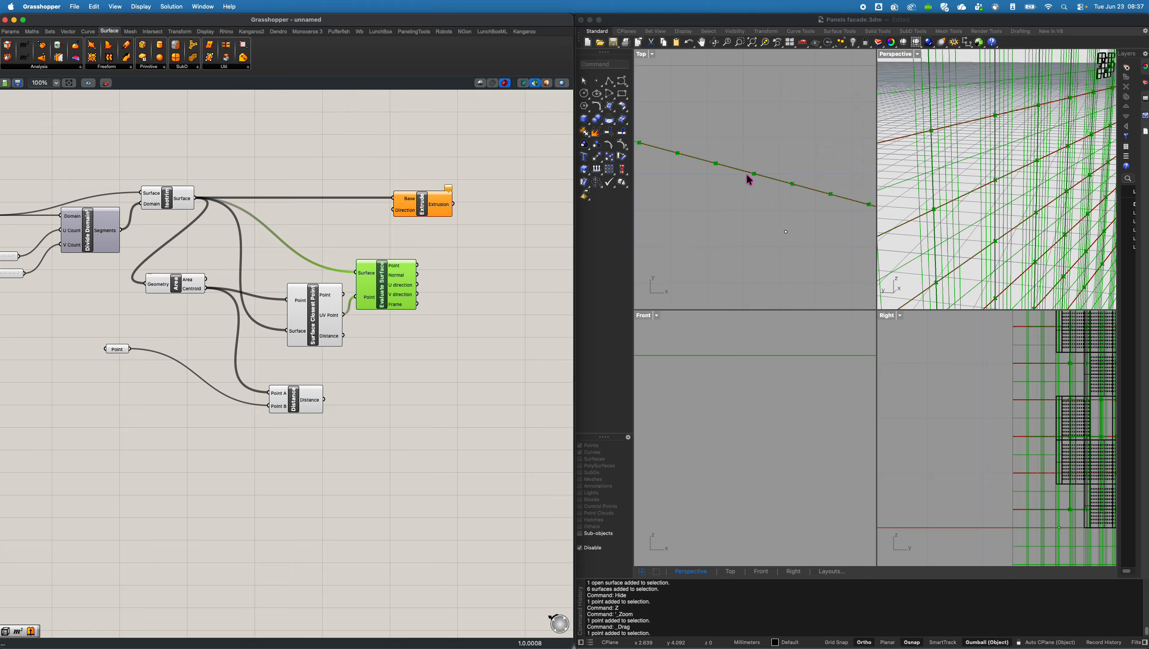
Add a Vector Display Ex component and connect Evaluate Surface's Point and Normal outputs to its Point and Vector inputs.
double_click(466, 345)
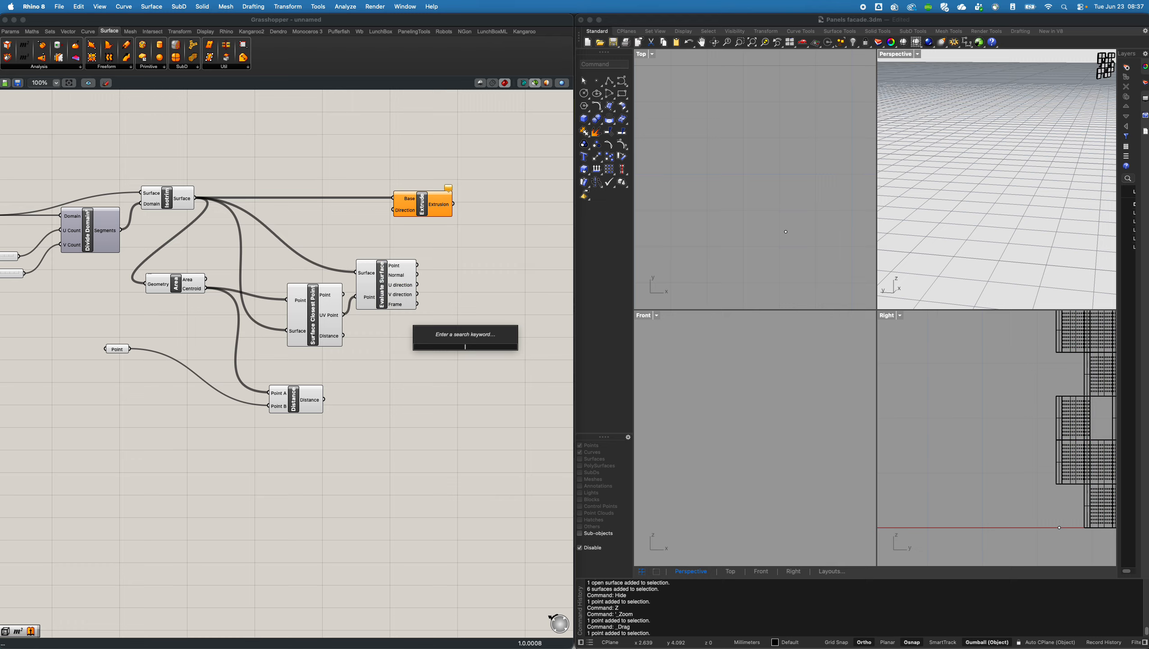
type("display")
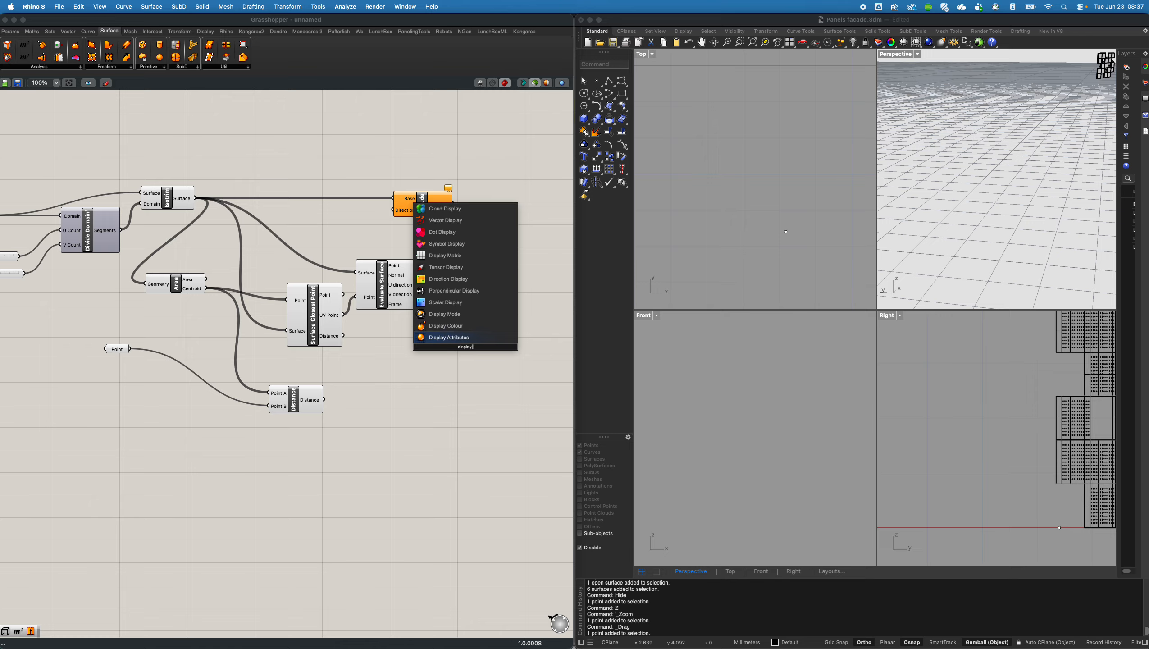
type(" vect")
left_click(463, 325)
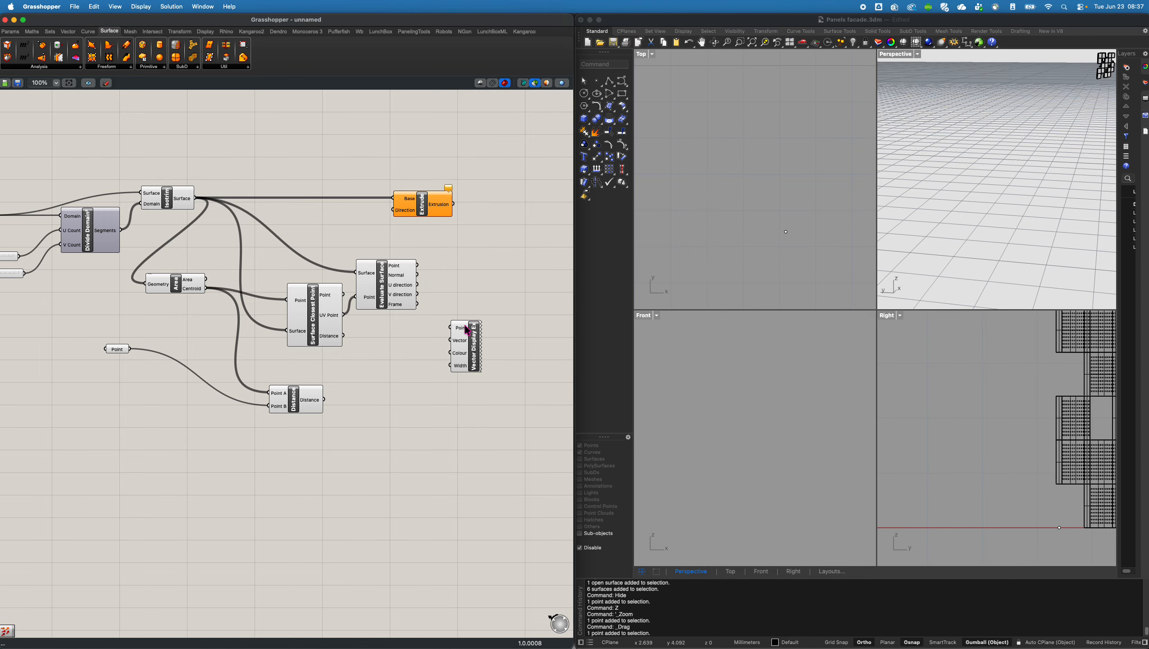
left_click_drag(465, 344, 484, 309)
left_click_drag(416, 266, 468, 302)
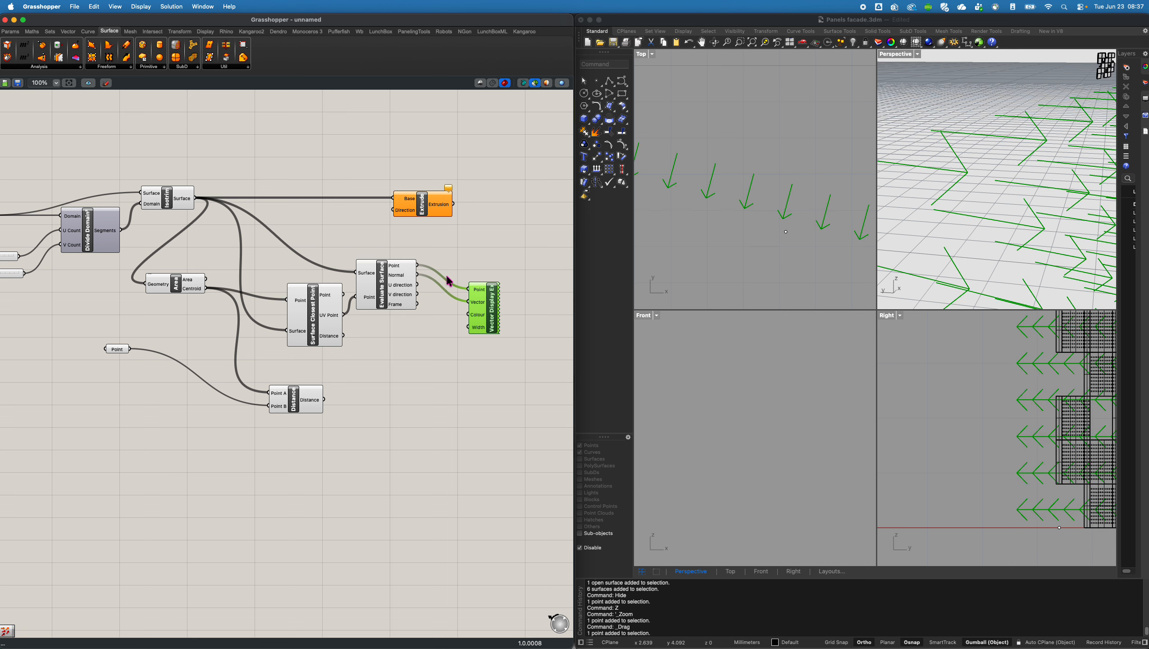
left_click(400, 284, "shift")
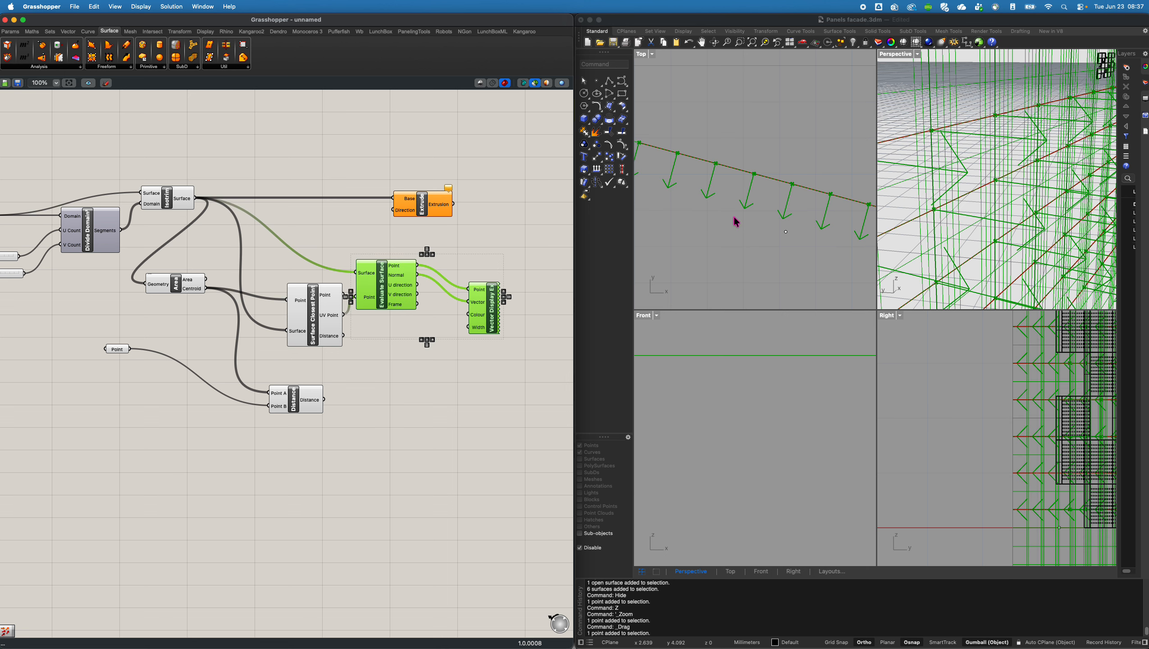
Move Extrude and Vector Display Ex farther from Evaluate Surface to free up canvas space.
left_click_drag(433, 210, 539, 185)
right_click_drag(525, 268, 452, 285)
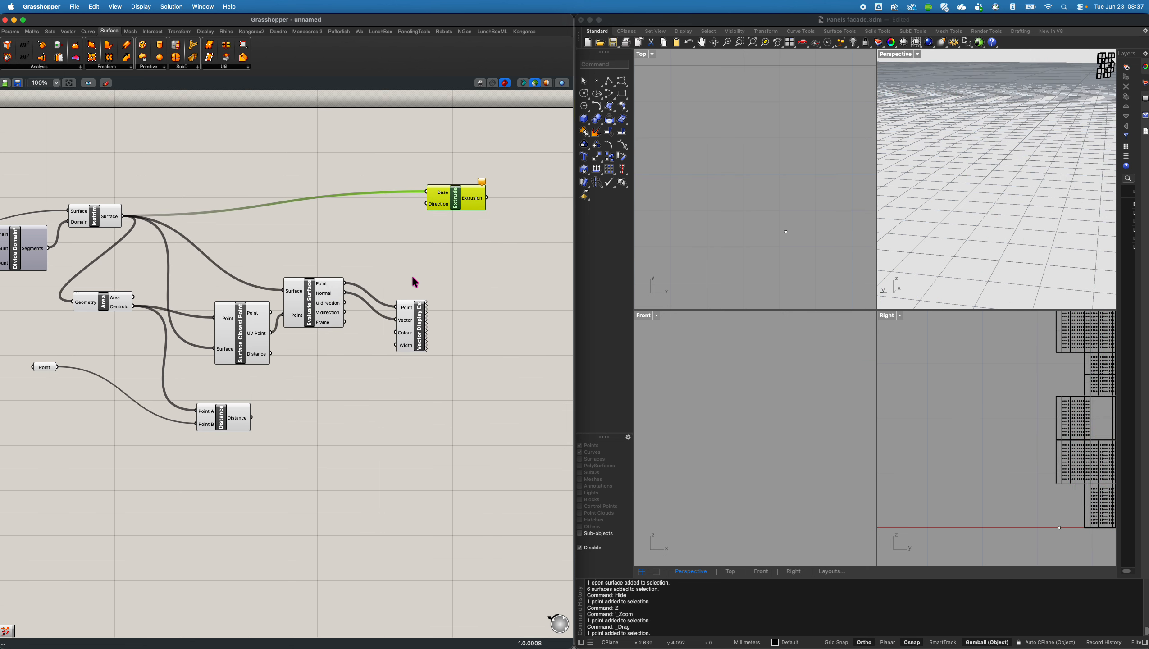
left_click_drag(412, 311, 426, 316)
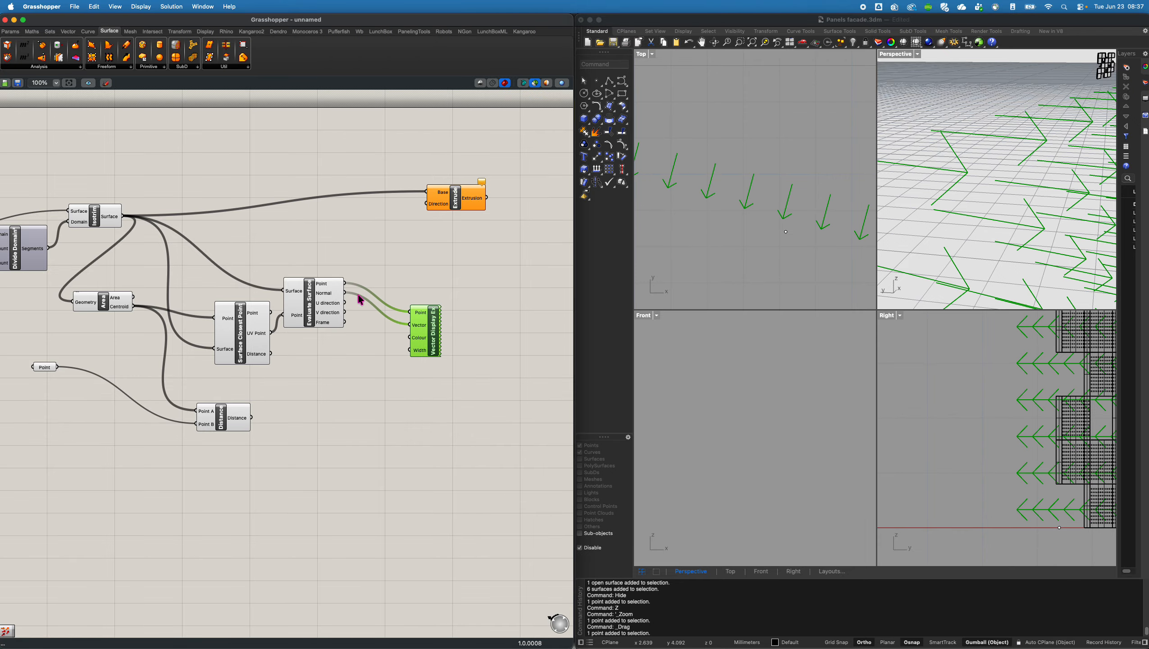
Delete the Vector Display Ex component and move Evaluate Surface and Distance closer to the Extrude component.
key("Delete")
left_click_drag(342, 311, 355, 311)
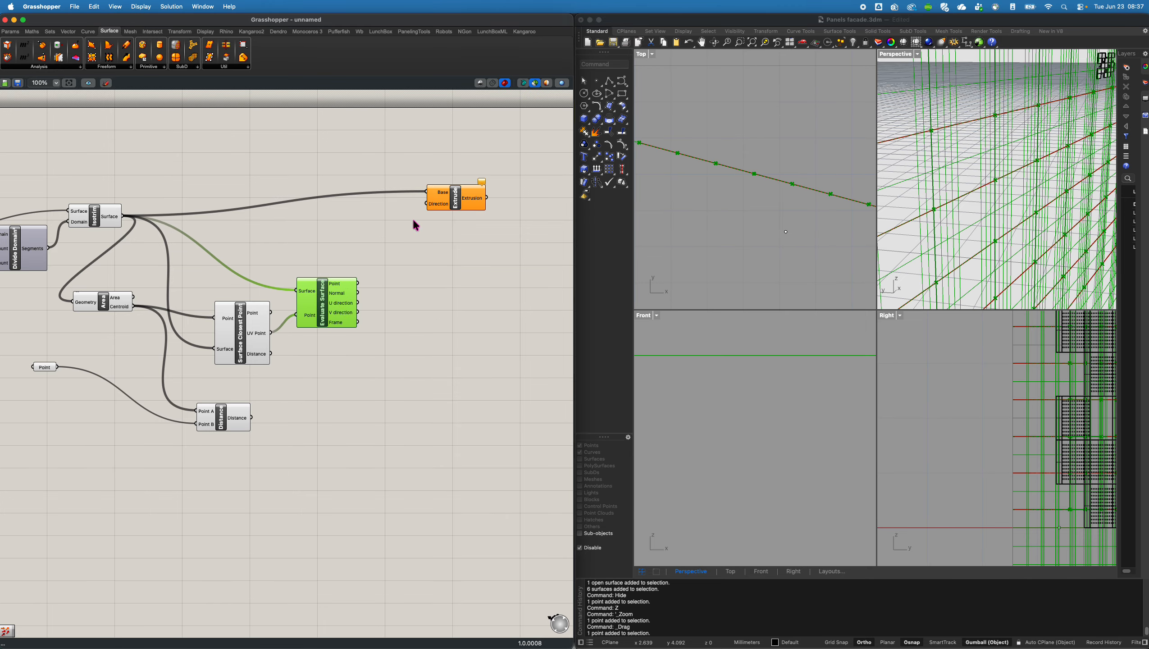
left_click(416, 225)
left_click_drag(237, 417, 344, 407)
Add an Amplitude component to the canvas beside Evaluate Surface.
double_click(428, 327)
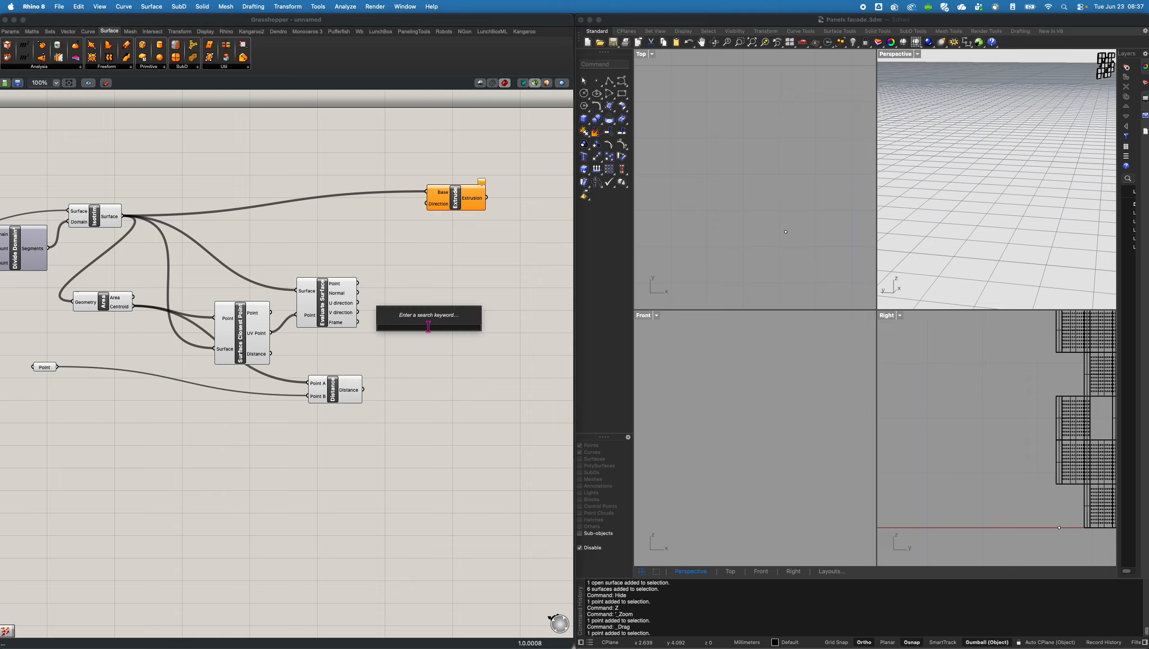
type("vector")
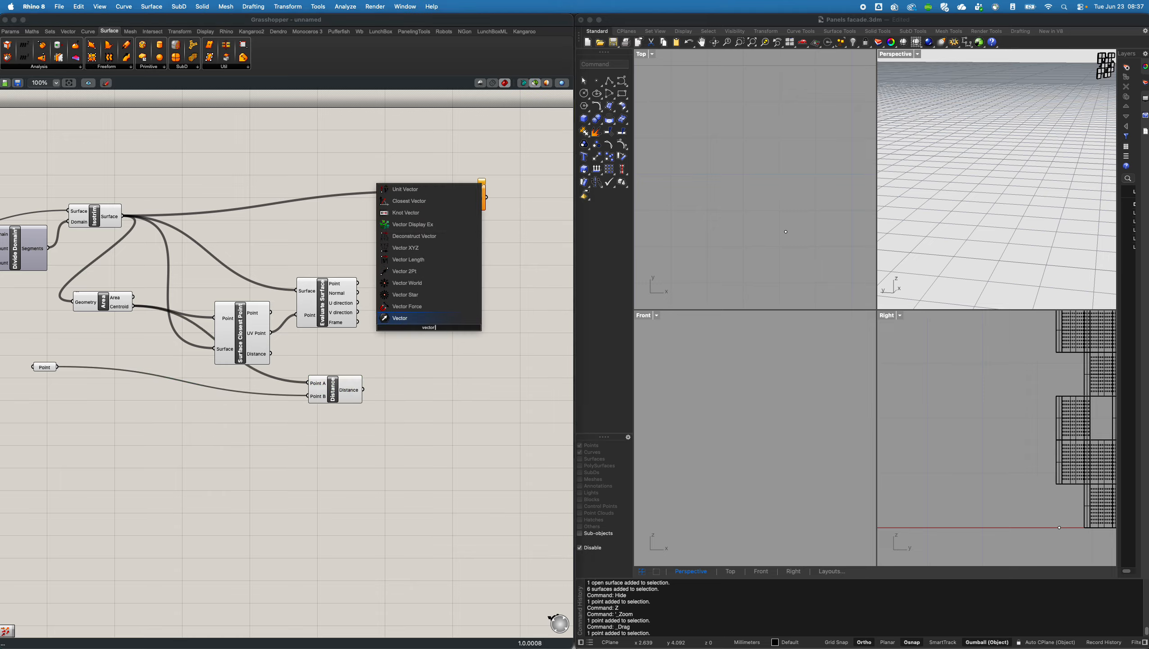
type(" ma")
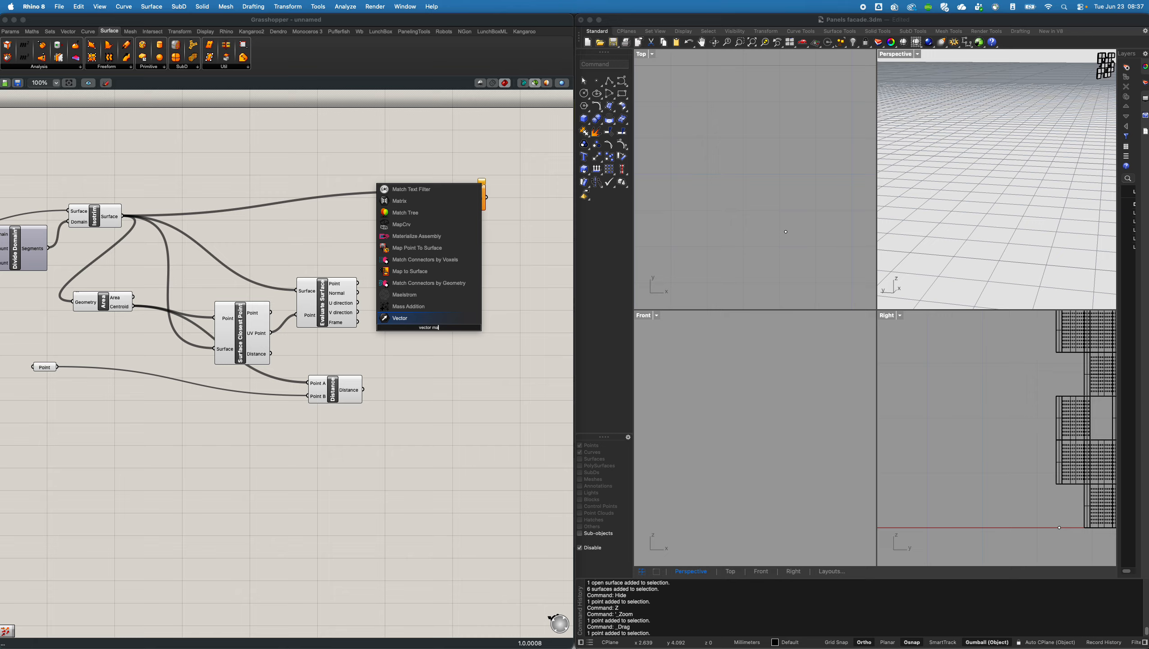
key("BackSpace")
key("BackSpace")
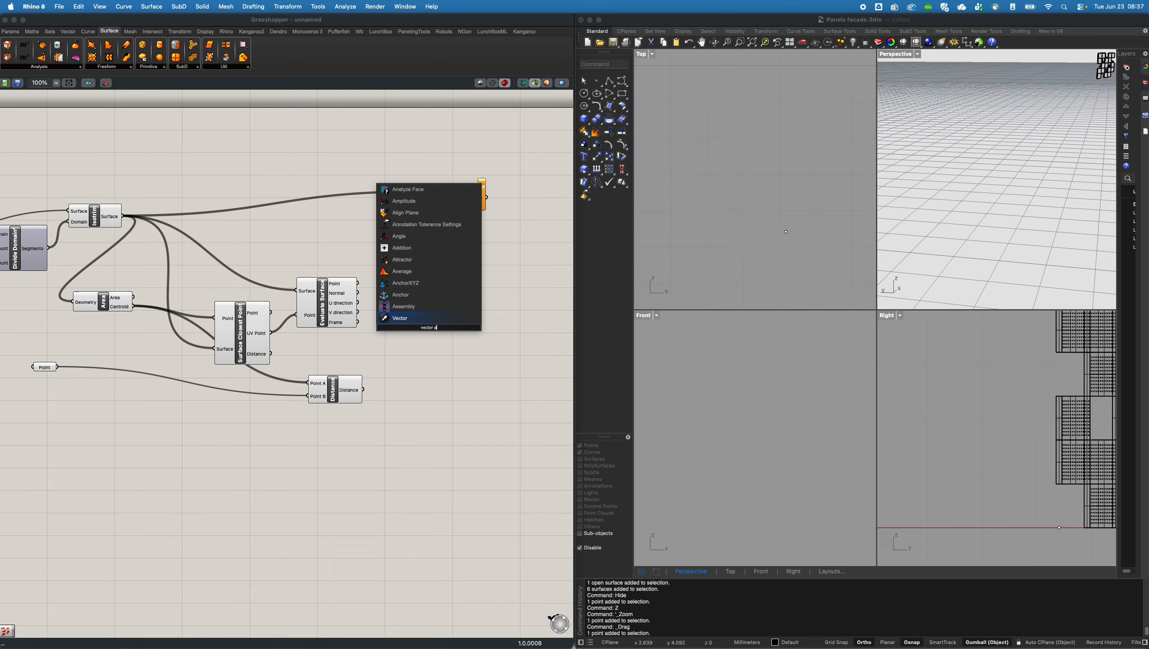
type("amp")
left_click(421, 308)
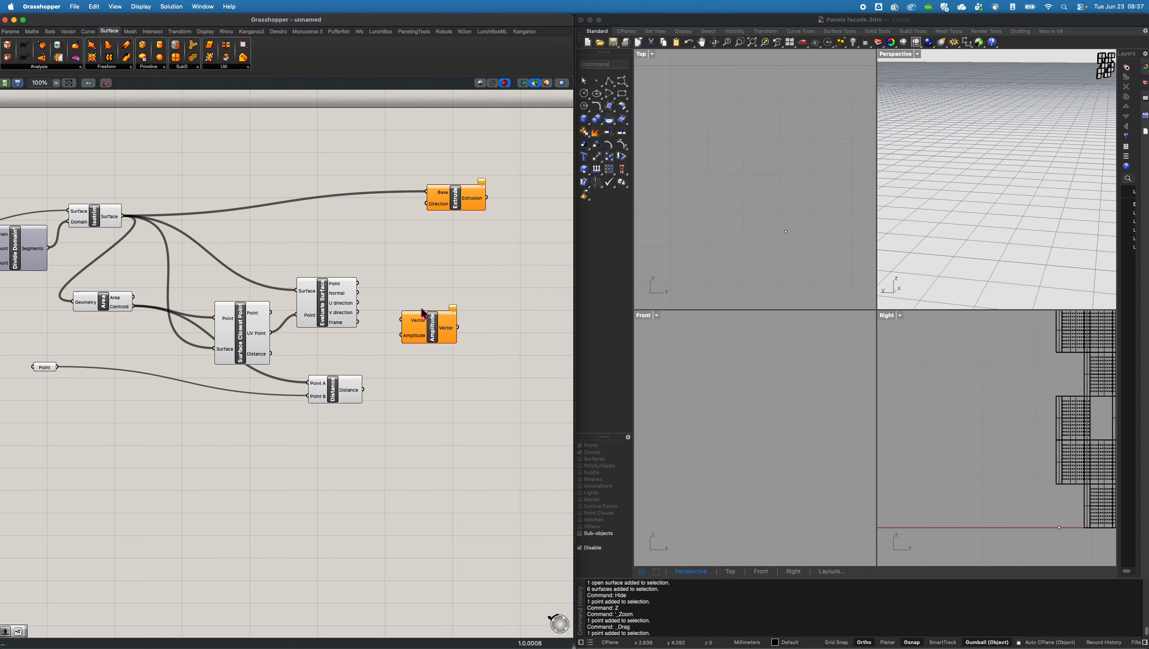
Connect Evaluate Surface's Normal to Amplitude's Vector input and Distance's output to its Amplitude input.
left_click_drag(427, 334, 439, 307)
left_click_drag(358, 293, 412, 293)
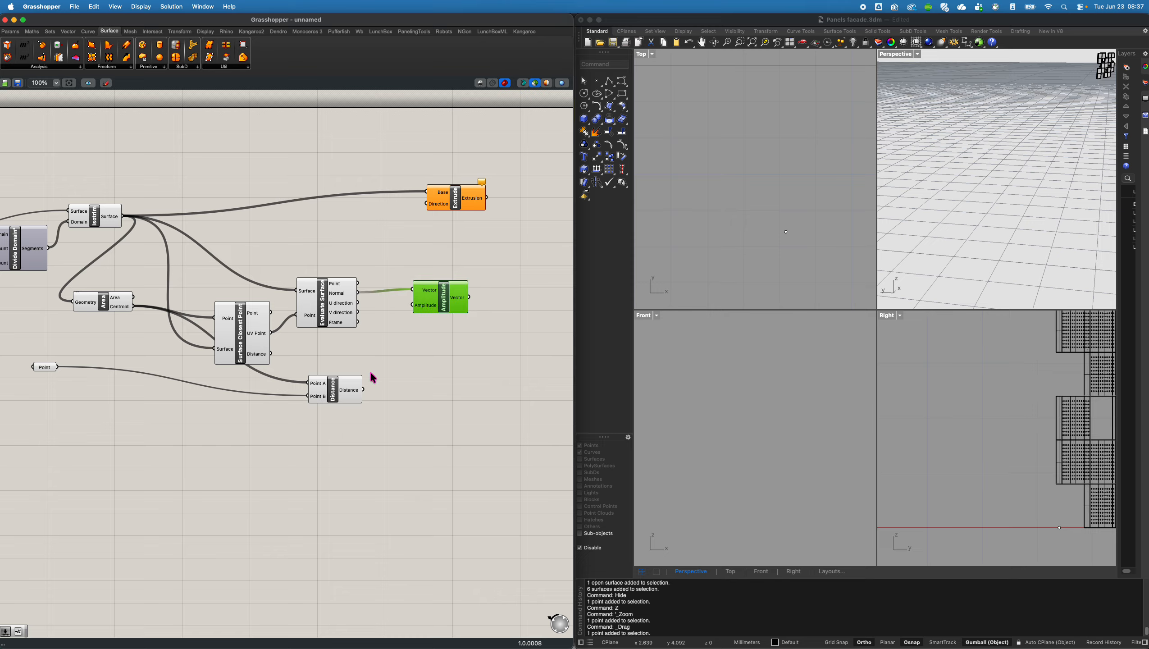
left_click_drag(363, 389, 423, 253)
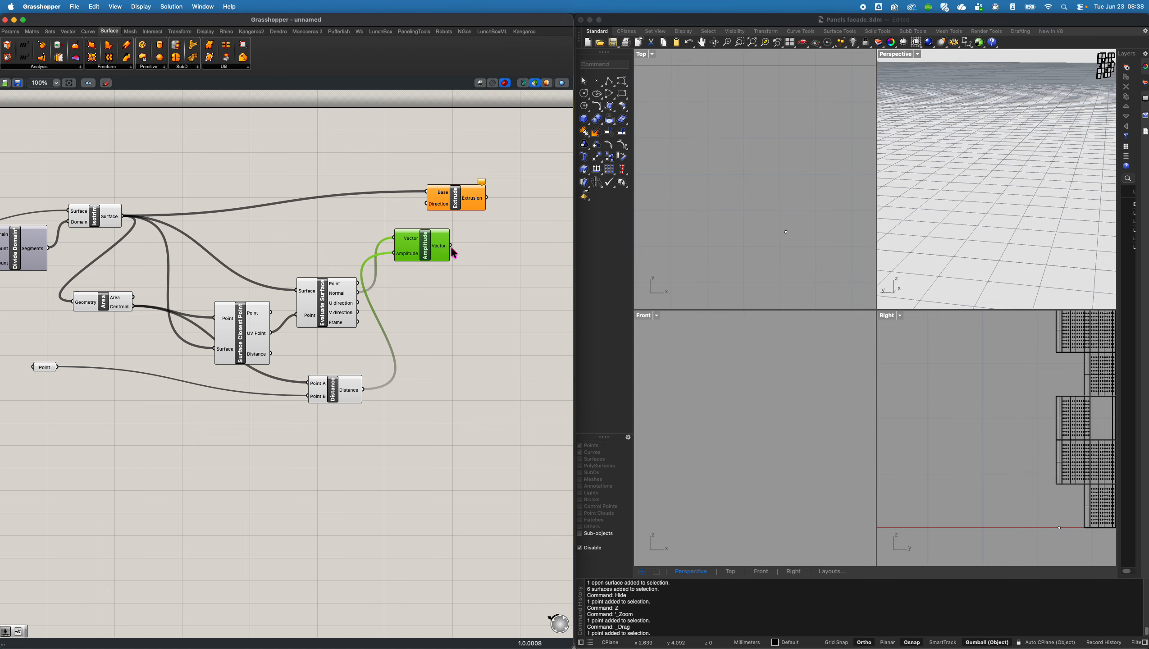
Move Extrude farther away and connect Amplitude's Vector output to Extrude's Direction input.
left_click(454, 250)
left_click_drag(465, 198, 510, 200)
left_click_drag(450, 246, 471, 208)
Select the attractor point in front of the extruded panels and maximize the Perspective view.
scroll(967, 222, "down", 10)
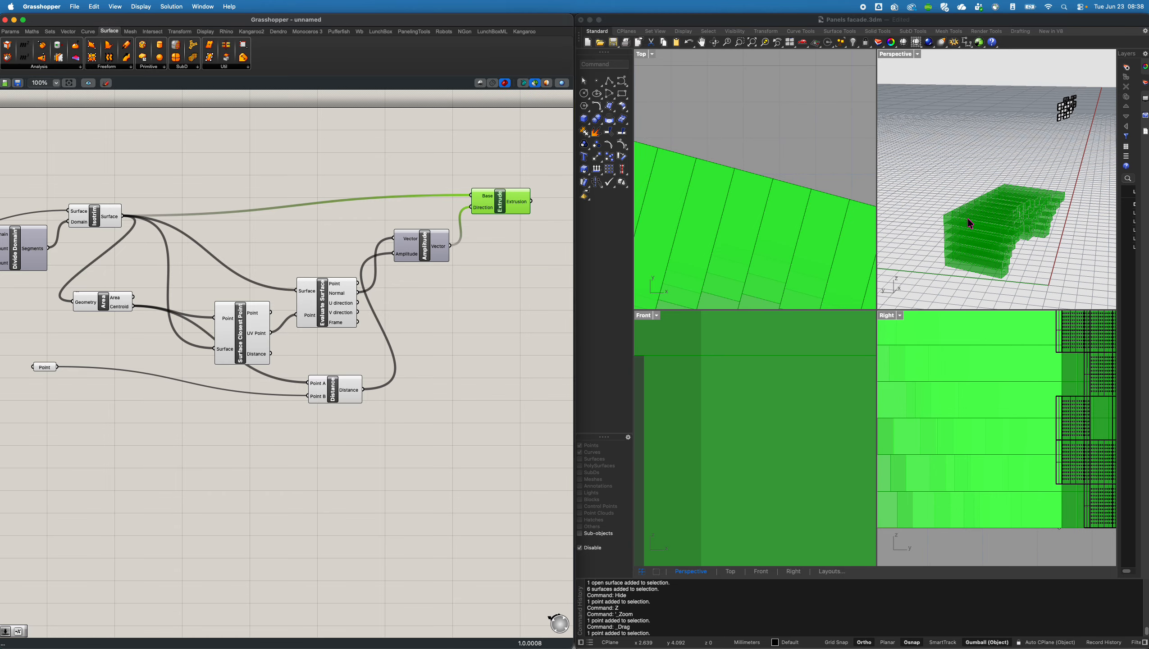
right_click_drag(1039, 222, 1006, 245)
scroll(1008, 249, "up", 8)
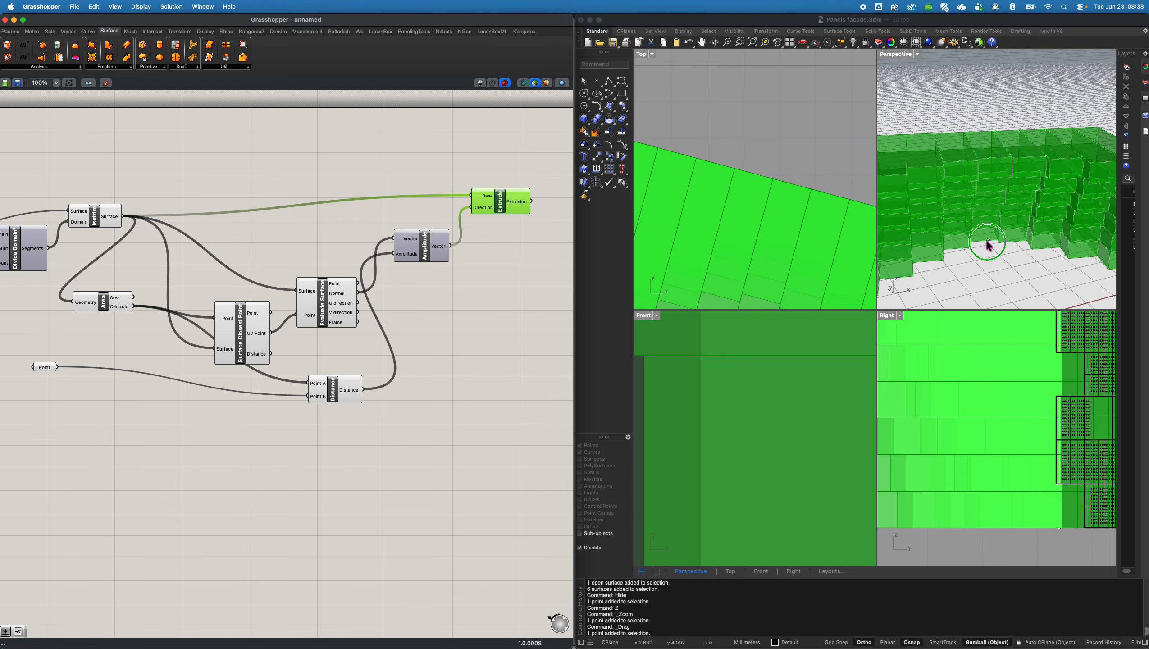
left_click(1008, 268)
left_click_drag(987, 247, 1006, 265)
right_click_drag(982, 209, 955, 251)
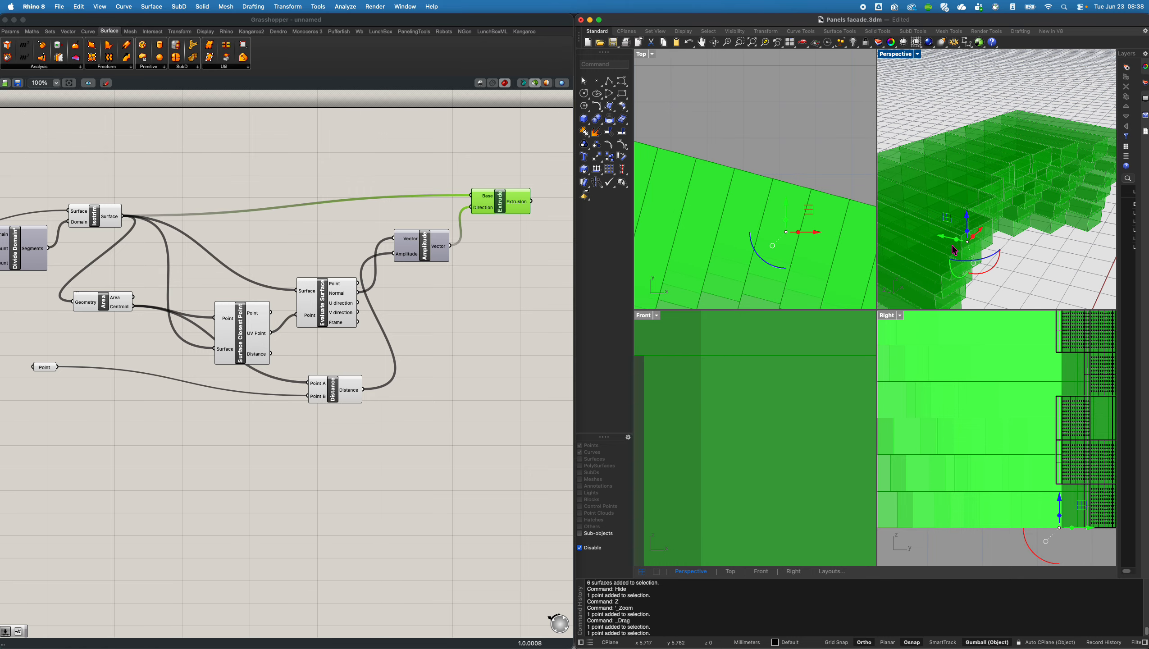
left_click_drag(791, 209, 799, 264)
right_click_drag(1028, 255, 977, 239)
left_click(990, 242)
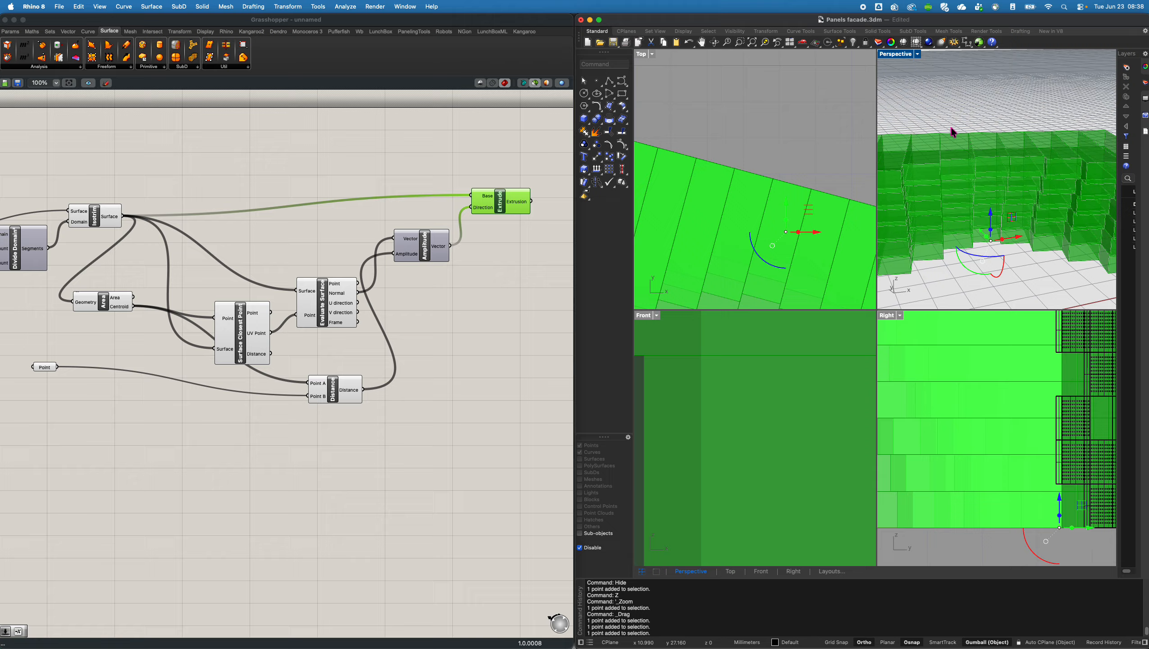
double_click(904, 55)
scroll(842, 469, "down", 5)
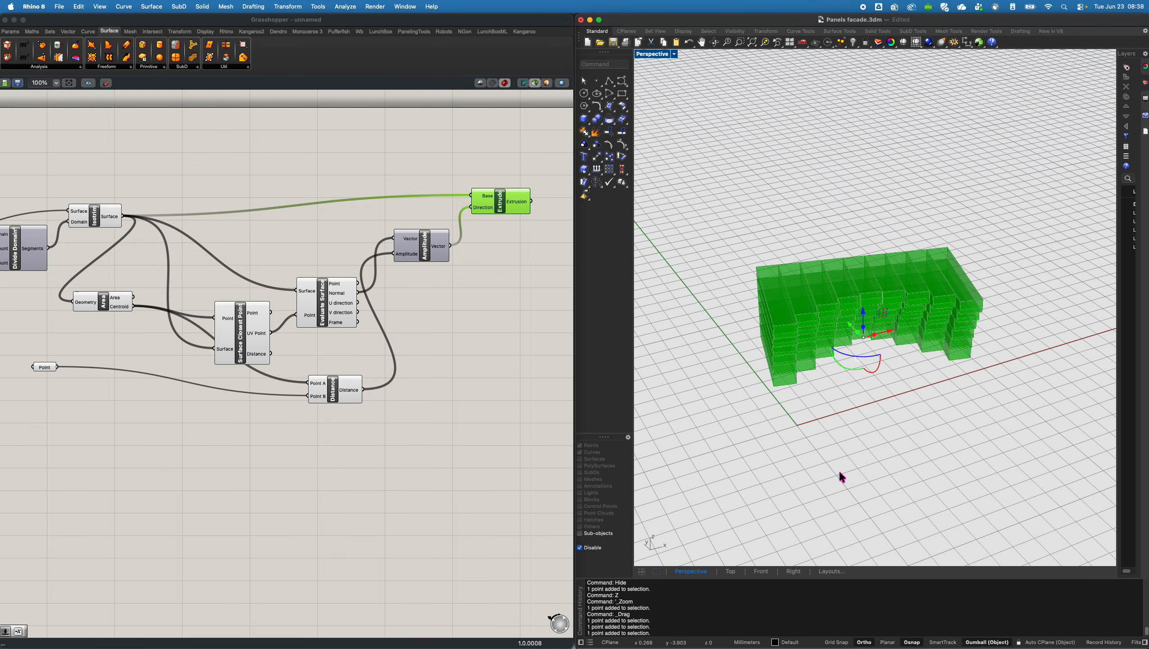
Use the Move command twice to shift the attractor point to different spots in front of the extruded panels.
type("m")
key("Return")
left_click(832, 425)
left_click(880, 465)
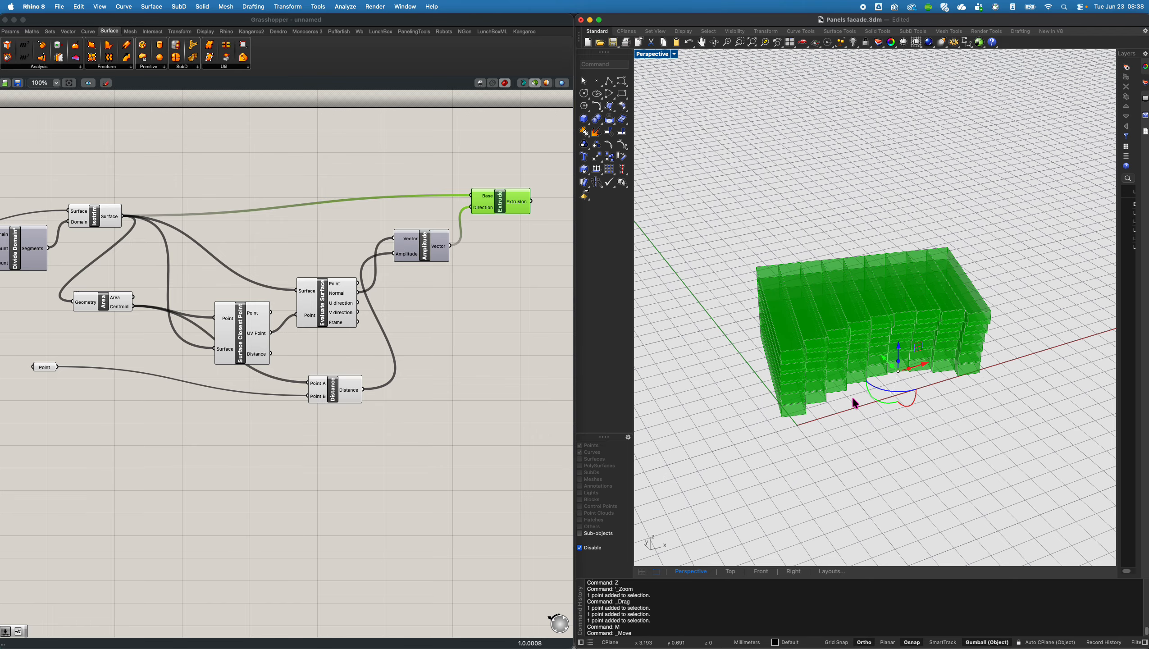
type("m")
key("Return")
left_click(931, 426)
left_click(870, 446)
right_click_drag(868, 445, 828, 287)
Reposition Amplitude on the canvas to line up beside Evaluate Surface, keeping Extrude selected.
right_click_drag(454, 281, 370, 284)
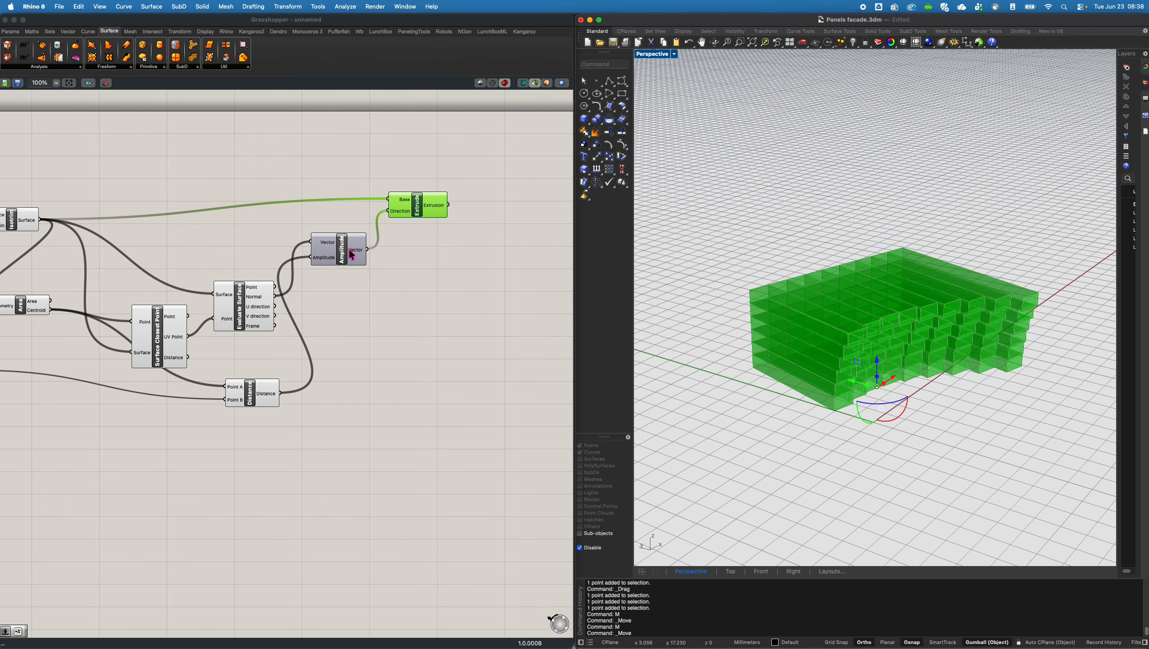
left_click(372, 293)
left_click(422, 203)
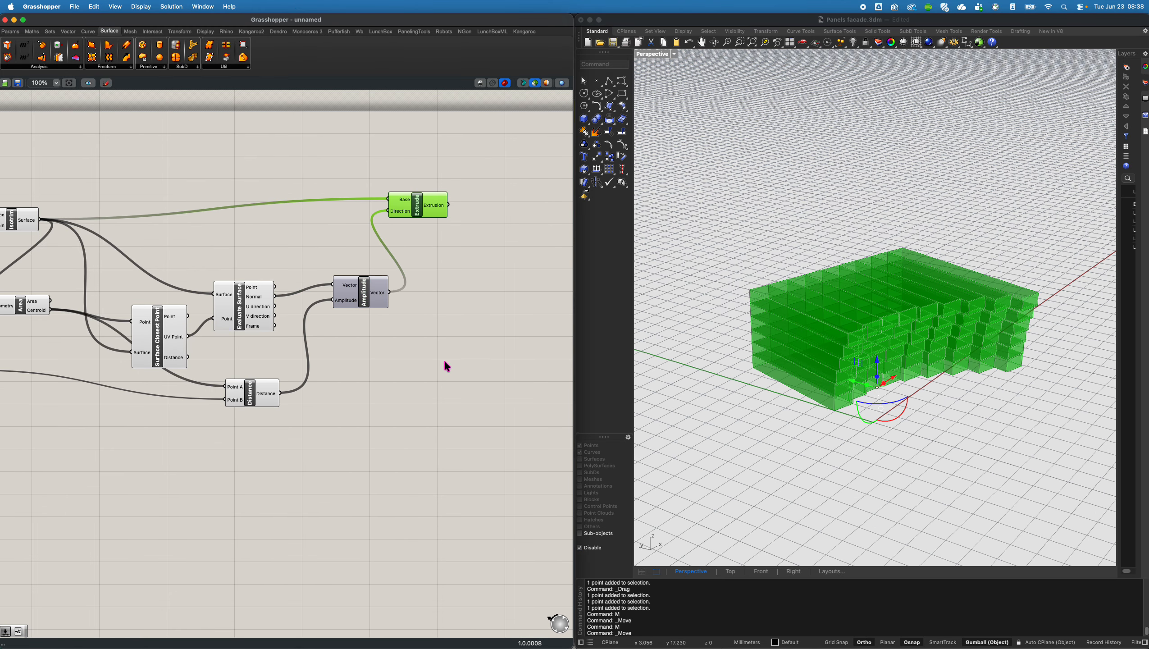
right_click_drag(425, 390, 465, 385)
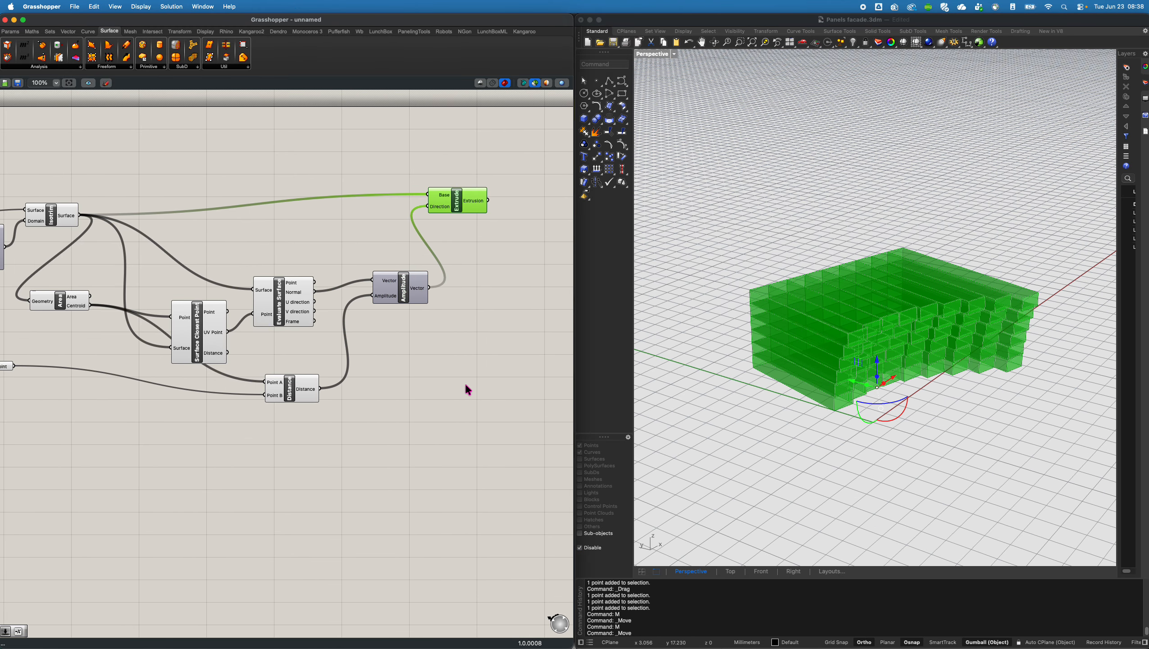
double_click(366, 420)
type("panel")
key("Return")
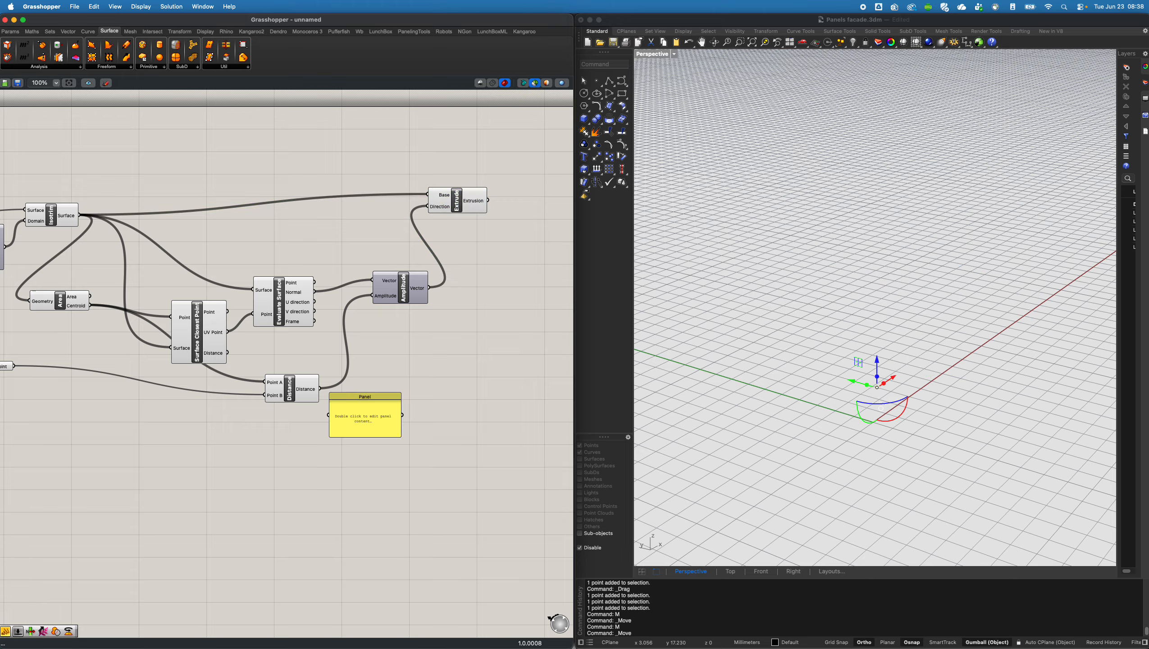
left_click(363, 416)
key("Delete")
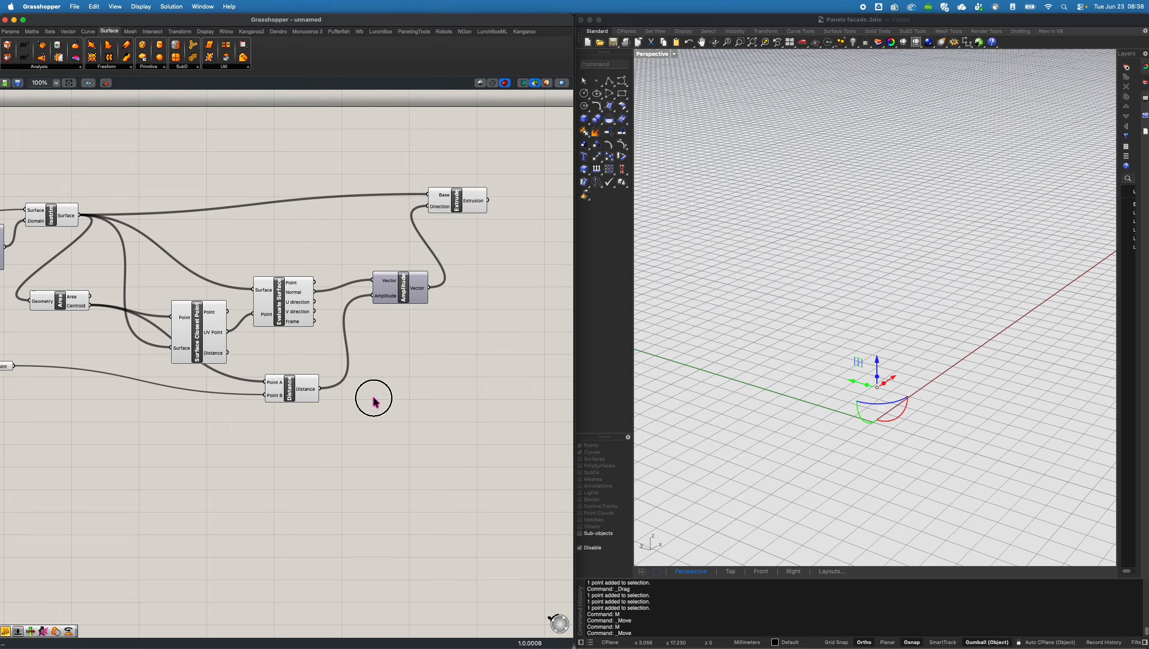
Examine the Distance values in a temporary Panel connected to the Distance output, and delete the Panel.
double_click(373, 397)
type("//")
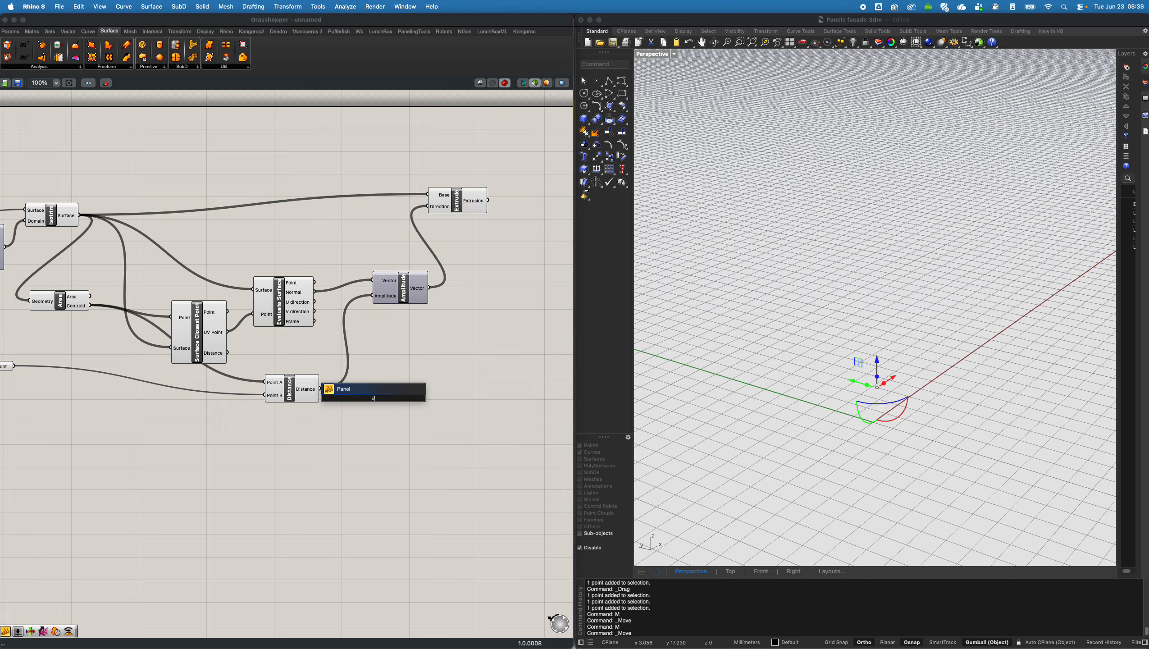
key("Return")
scroll(282, 388, "up", 10)
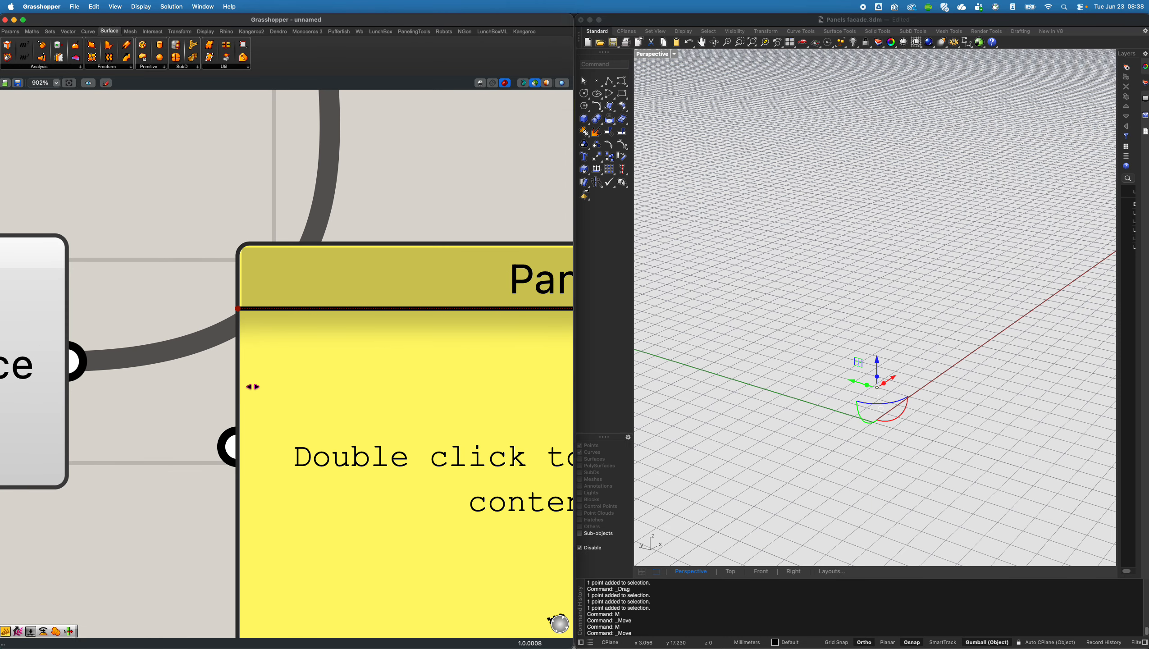
left_click_drag(140, 381, 235, 427)
right_click_drag(328, 441, 300, 341)
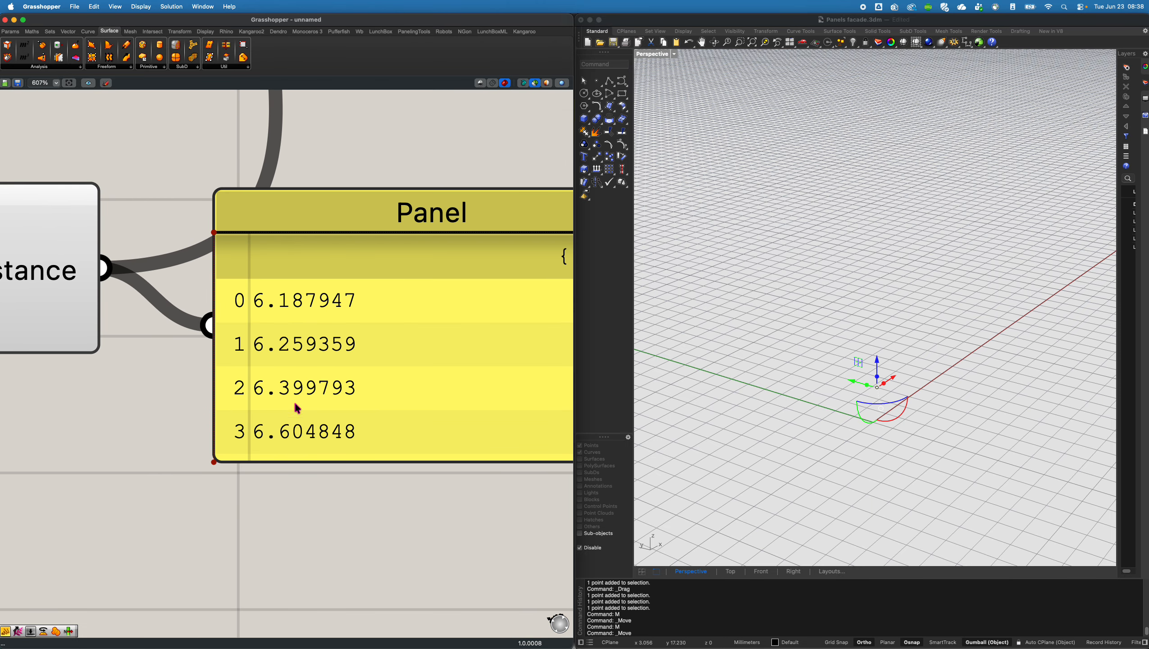
scroll(302, 463, "down", 5)
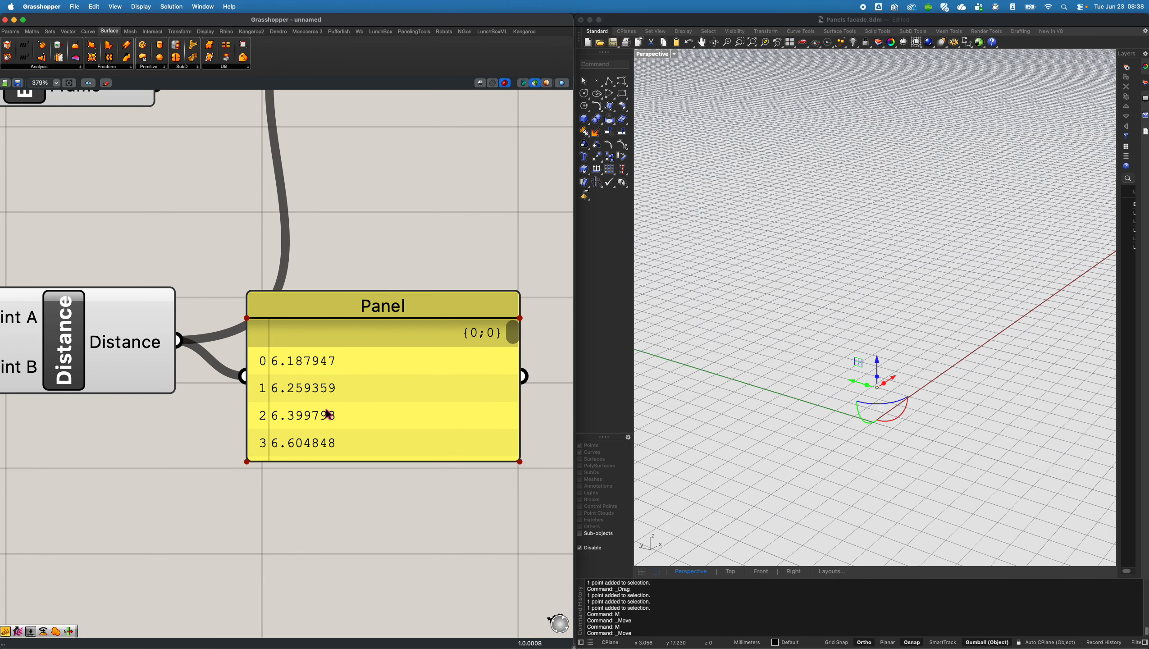
left_click_drag(328, 410, 388, 424)
key("Delete")
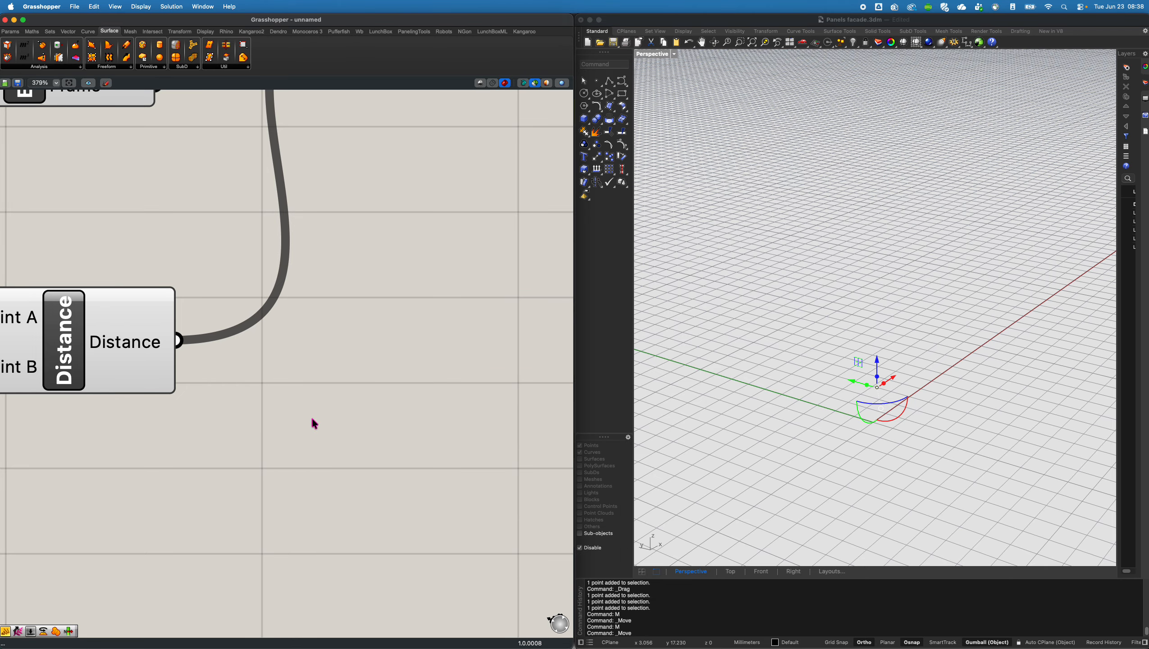
Add a Division component and connect Distance's output to its A input.
double_click(314, 412)
scroll(323, 414, "down", 4)
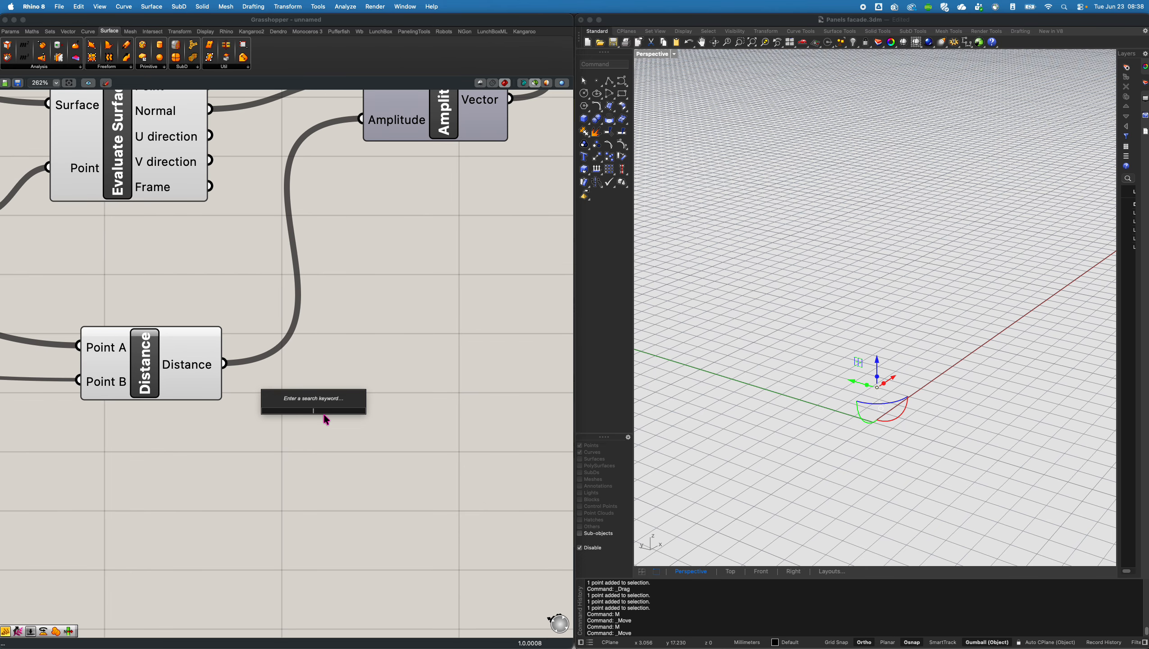
type("/")
key("Return")
left_click_drag(224, 364, 266, 390)
scroll(435, 436, "down", 10)
right_click_drag(396, 416, 393, 416)
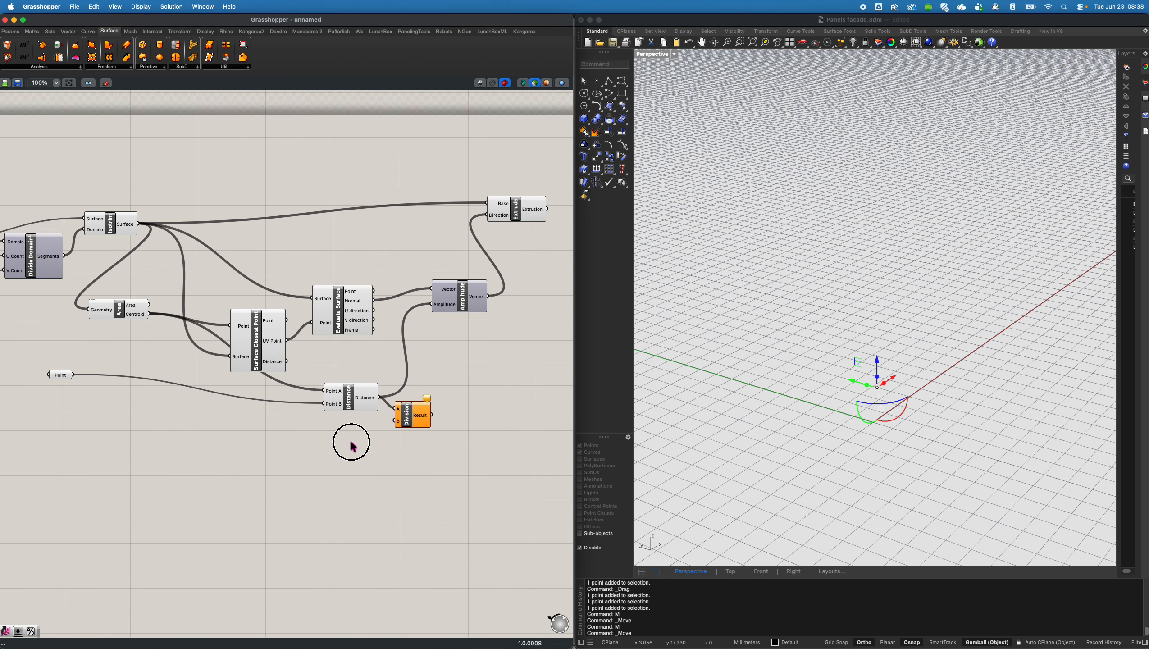
Add a Number Slider with a value of 1 below the Distance component.
double_click(351, 442)
type("0")
key("BackSpace")
type("1")
key("Return")
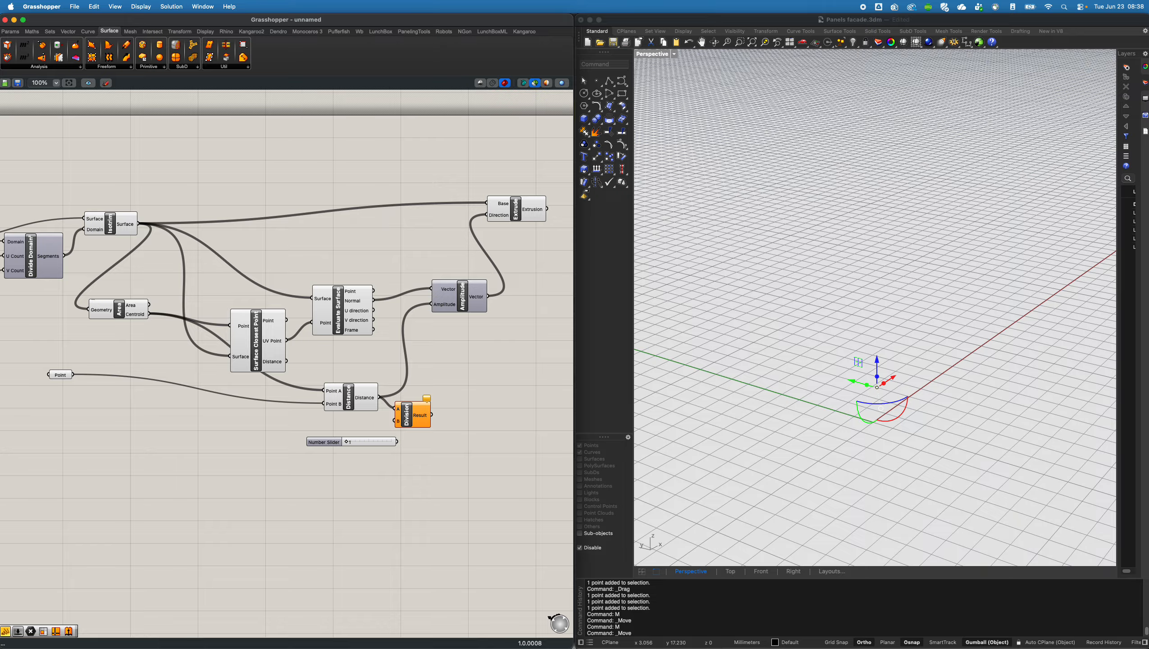
Connect the slider to Division's B and Division's Result to Amplitude's Amplitude input, and set the slider to 11.
left_click_drag(397, 441, 432, 304)
left_click(515, 219)
left_click_drag(348, 442, 381, 452)
Drag the attractor point to several positions around the facade to vary the panel extrusion depths.
right_click_drag(997, 364, 873, 385)
left_click_drag(820, 343, 804, 273)
right_click_drag(804, 273, 808, 462)
left_click_drag(791, 531, 811, 251)
right_click_drag(879, 178, 871, 236)
scroll(880, 316, "down", 5)
right_click_drag(875, 344, 856, 348)
right_click_drag(436, 342, 358, 354)
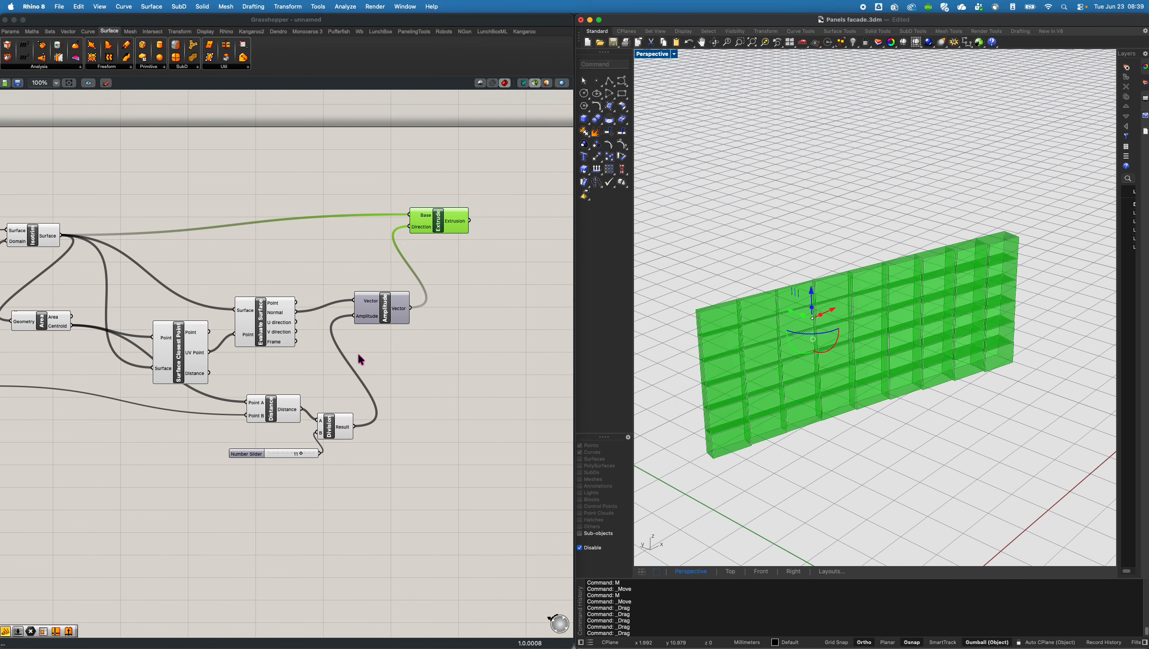
Bake the Extrude component's panels into Rhino, inspect them from another angle, and undo the bake.
right_click(470, 177)
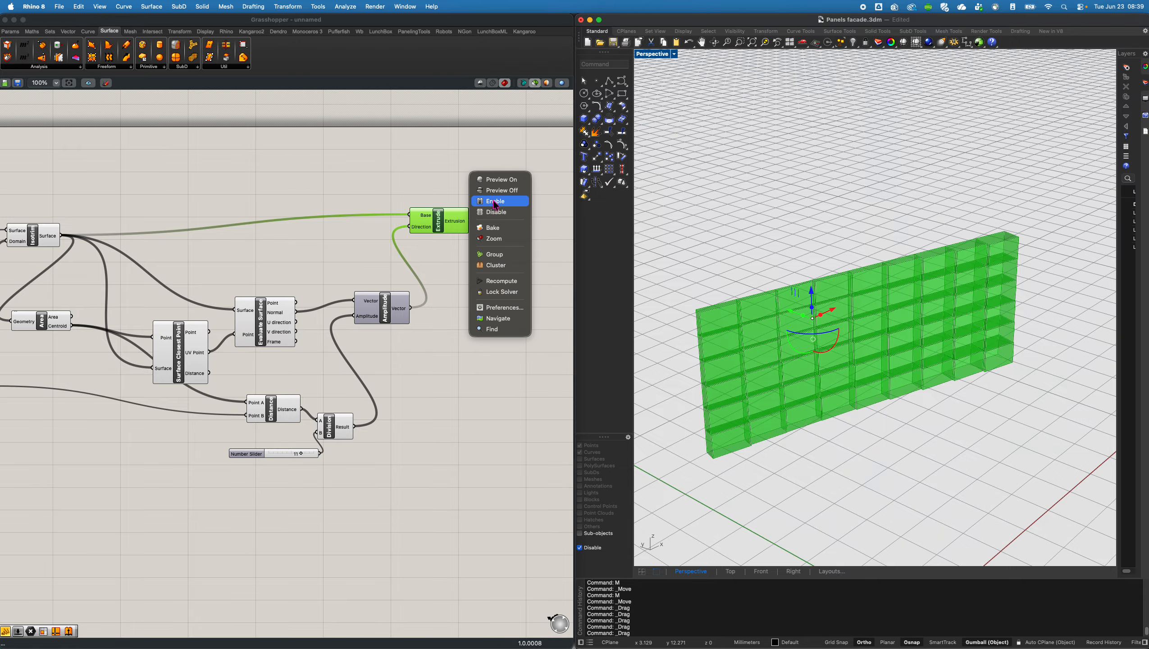
left_click(500, 239)
right_click_drag(941, 307, 911, 321)
left_click(798, 231)
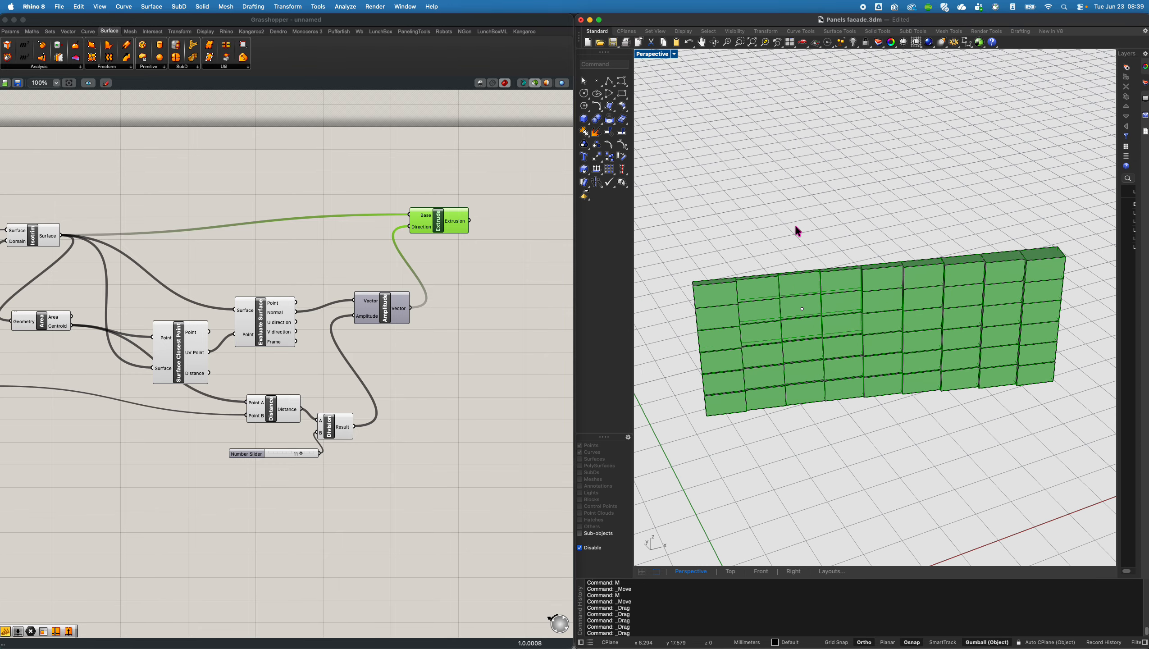
key("super+z")
right_click_drag(790, 247, 809, 285)
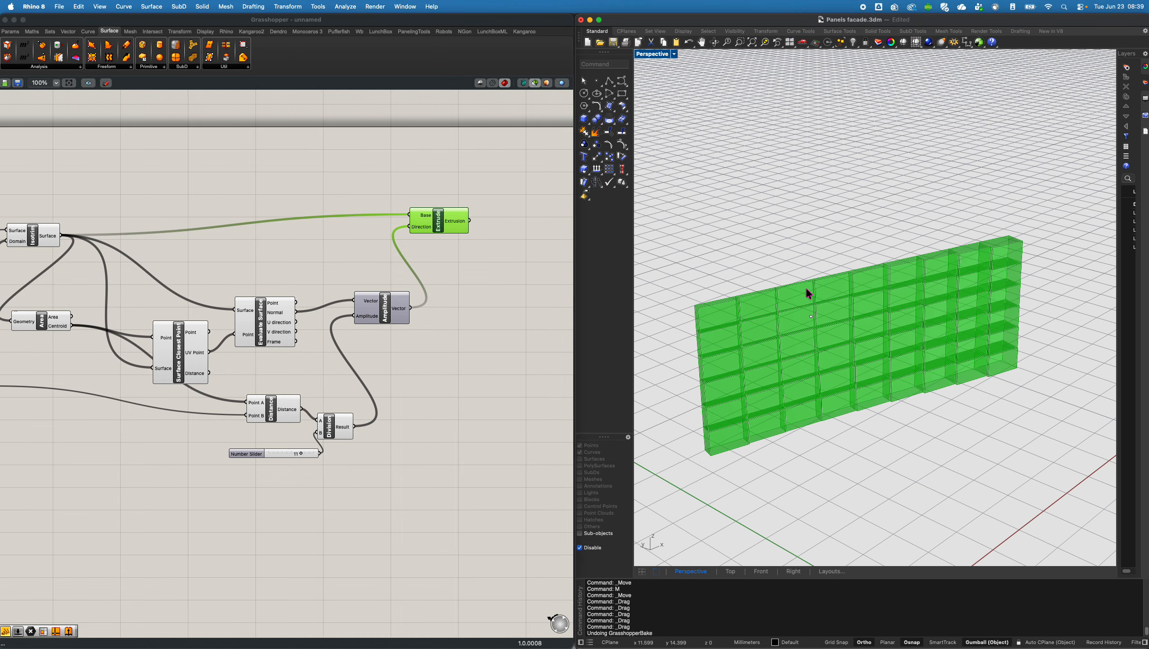
Select the attractor point in Rhino and bake the Extrude component's panels again.
left_click_drag(791, 269, 858, 361)
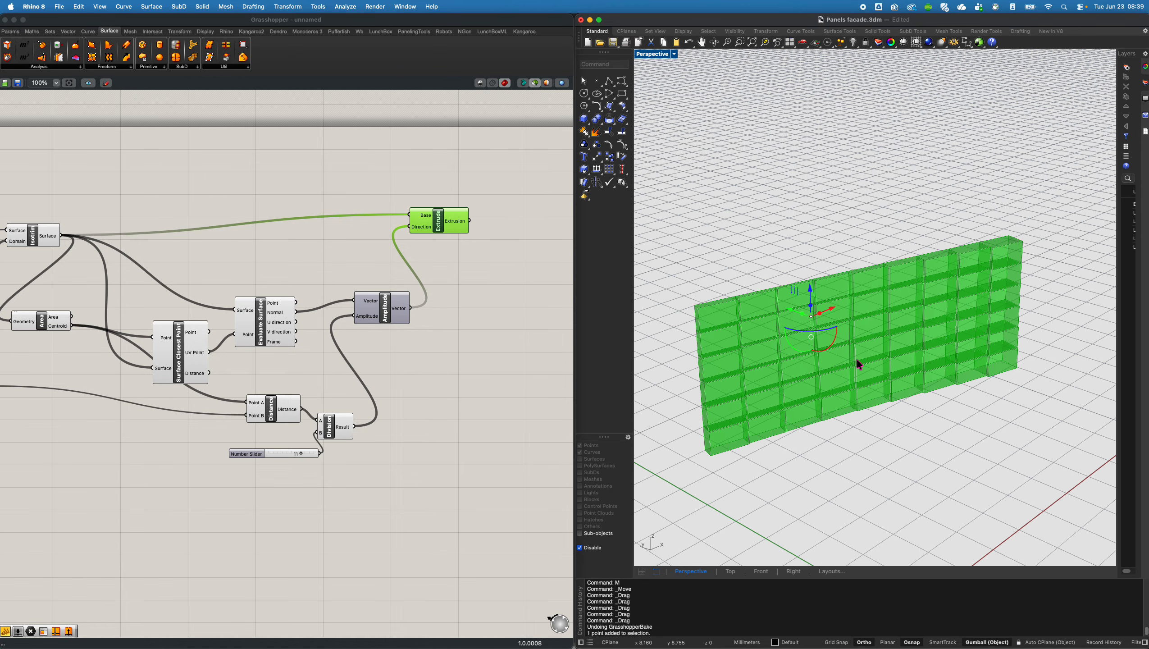
left_click(520, 273)
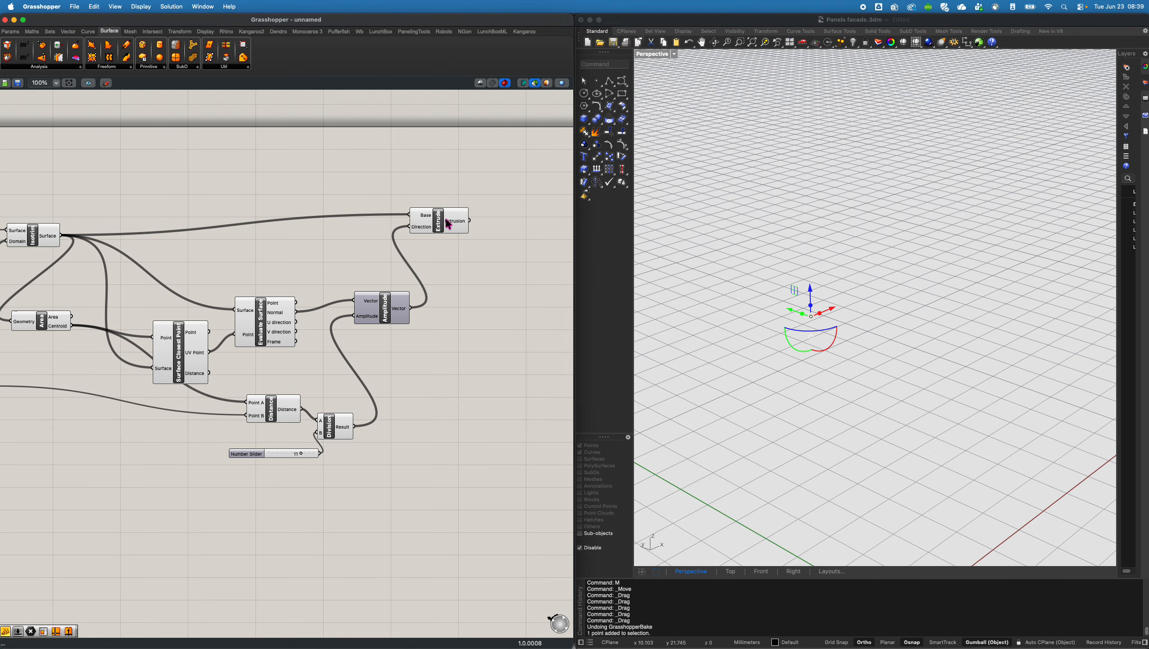
right_click(446, 224)
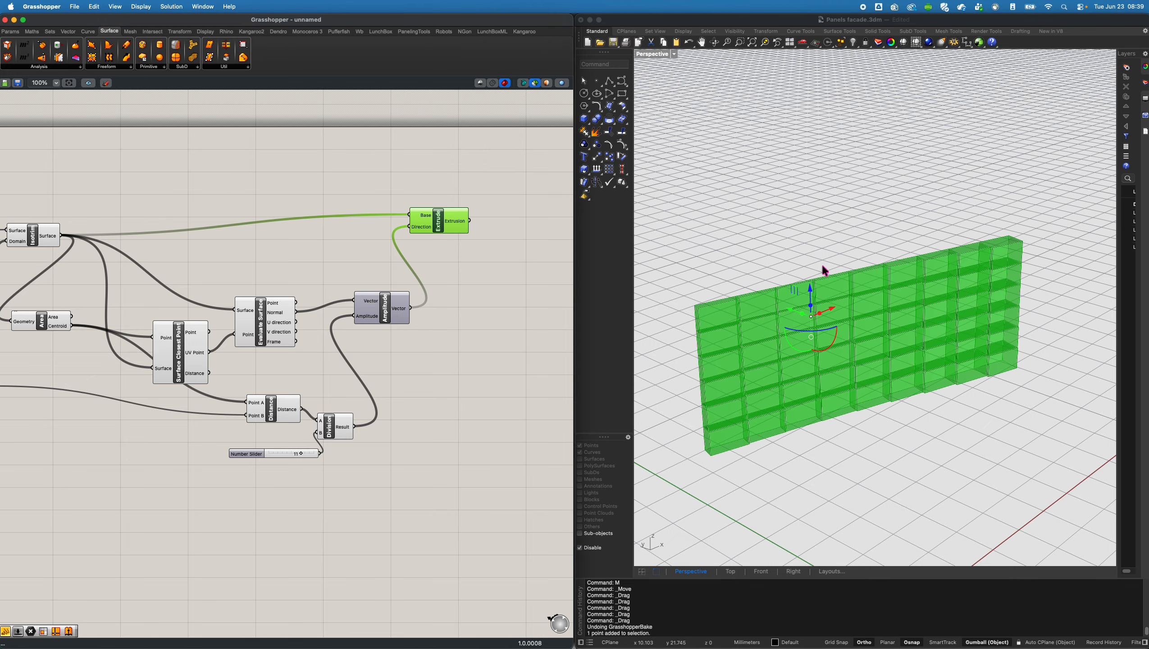
left_click(740, 347)
right_click_drag(813, 335, 841, 308)
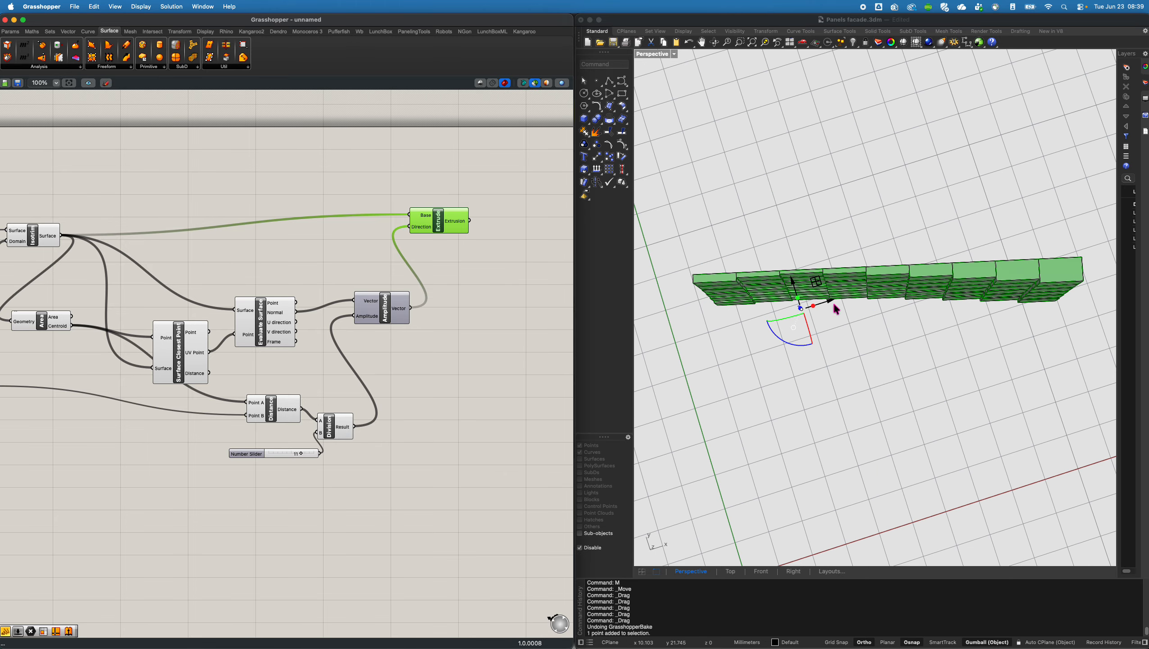
Select all the baked panels in Rhino and move them away to one side of the original facade.
left_click_drag(792, 287, 867, 395)
left_click_drag(680, 246, 1094, 247)
scroll(923, 327, "down", 5)
right_click_drag(1011, 249, 826, 262, "shift")
left_click_drag(911, 263, 1012, 231)
right_click_drag(865, 335, 880, 286)
left_click(924, 368)
right_click_drag(926, 358, 895, 334)
Preview the Area component's centroids and the Isotrim component's panel surfaces in the Rhino viewport.
left_click_drag(449, 221, 484, 234)
mouse_move(279, 290)
right_mouse_down()
mouse_move(435, 289)
mouse_move(274, 288)
right_mouse_up()
left_click_drag(196, 335, 216, 382)
right_click_drag(216, 382, 185, 385)
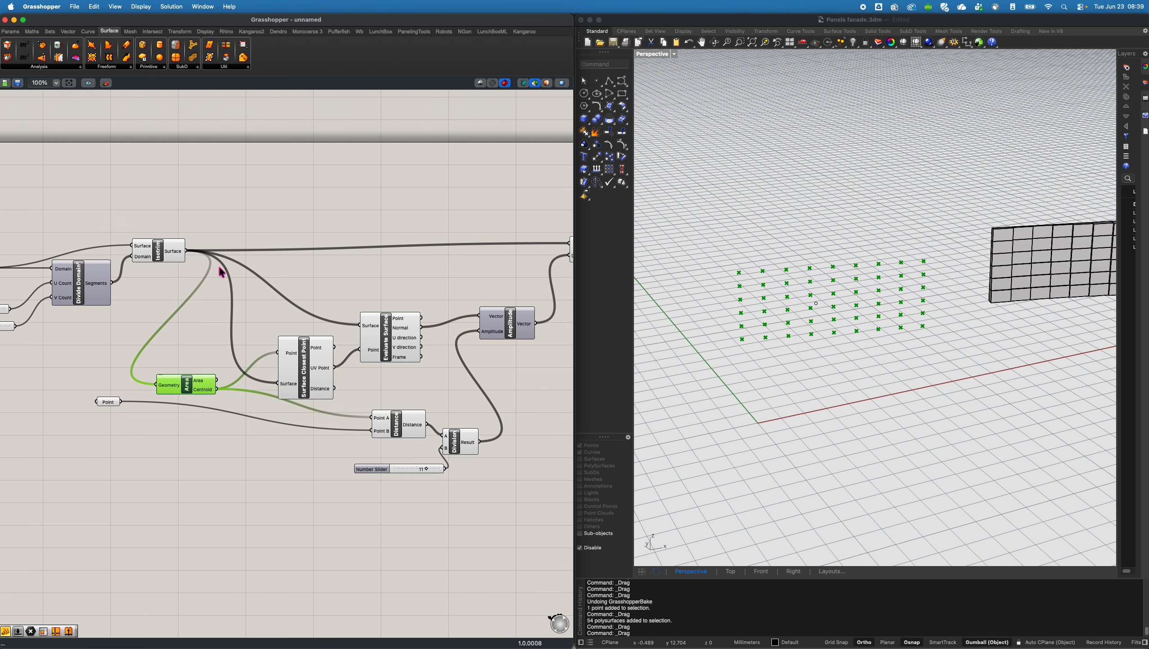
left_click(159, 249)
scroll(805, 308, "up", 3)
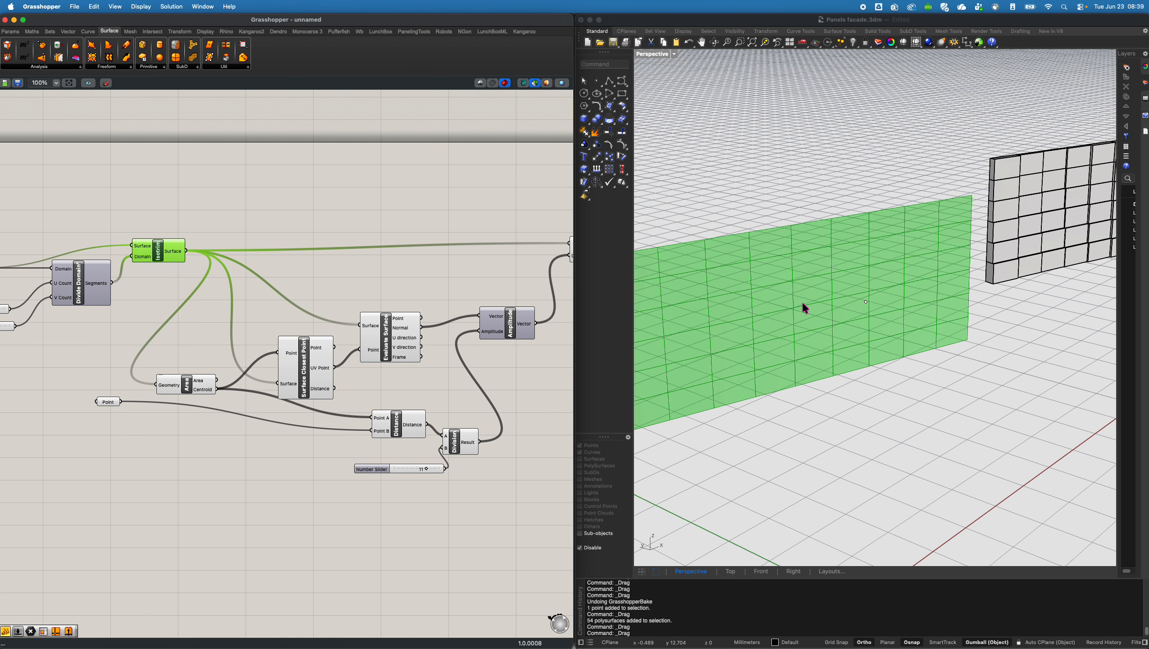
right_click_drag(869, 333, 945, 319)
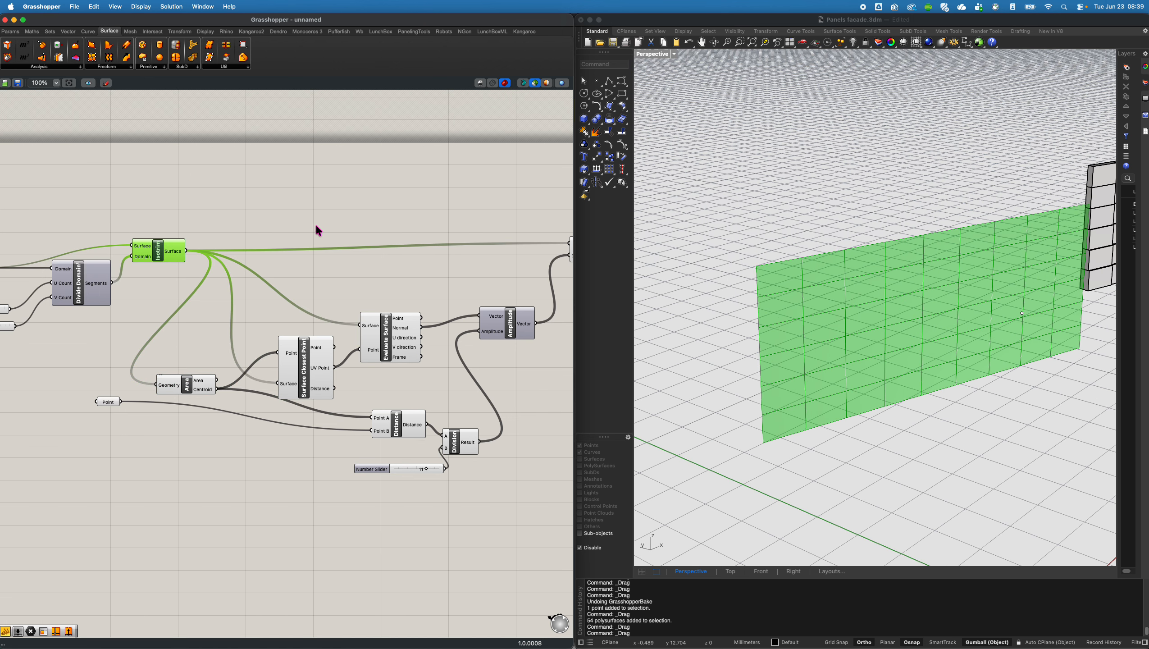
Add a Cull Pattern component above the definition and connect Isotrim's Surface output to its List input.
double_click(286, 194)
type("cull")
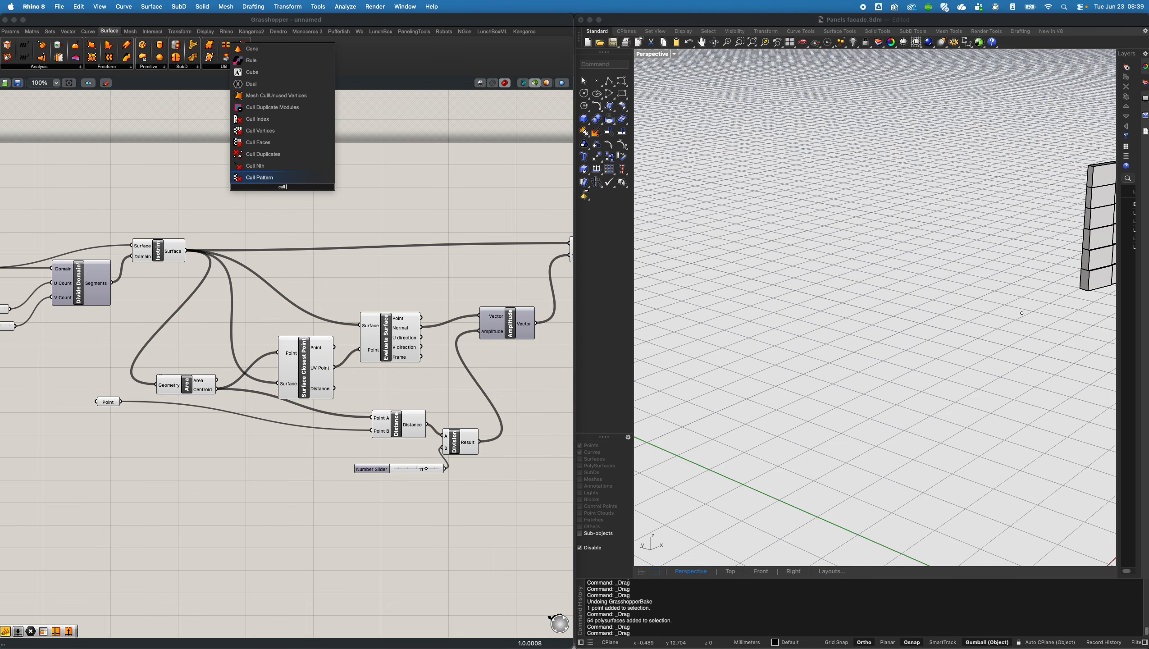
key("Return")
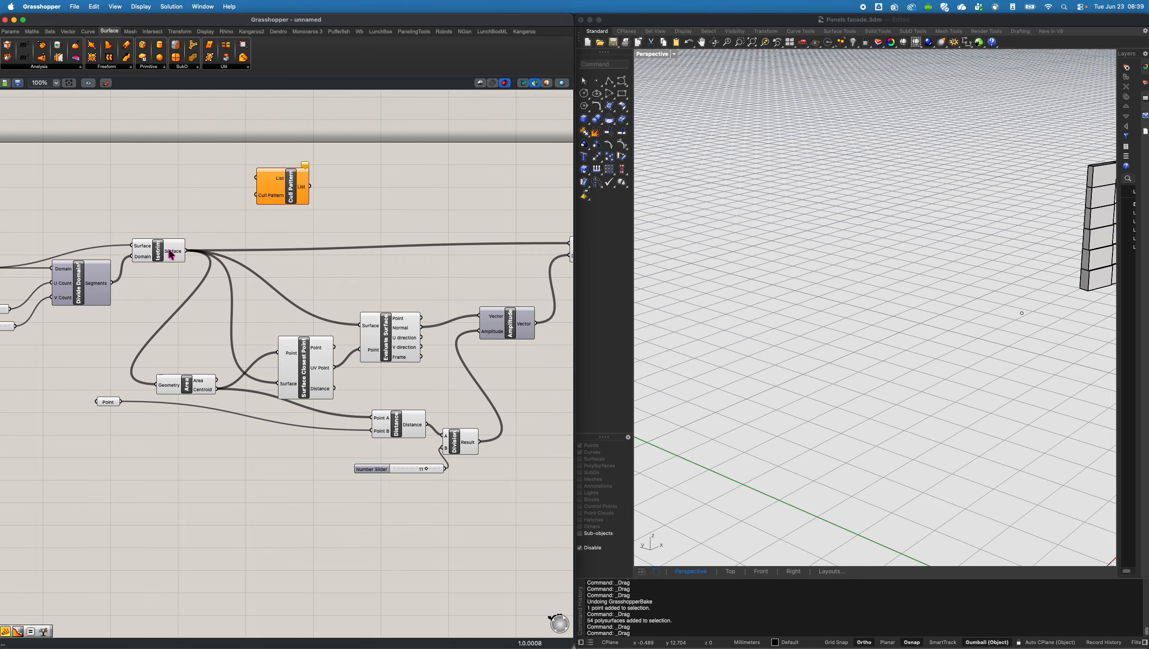
left_click_drag(172, 255, 257, 178)
left_click_drag(280, 194, 328, 187)
Add a Panel beside Cull Pattern and connect it to the Cull Pattern input.
double_click(223, 197)
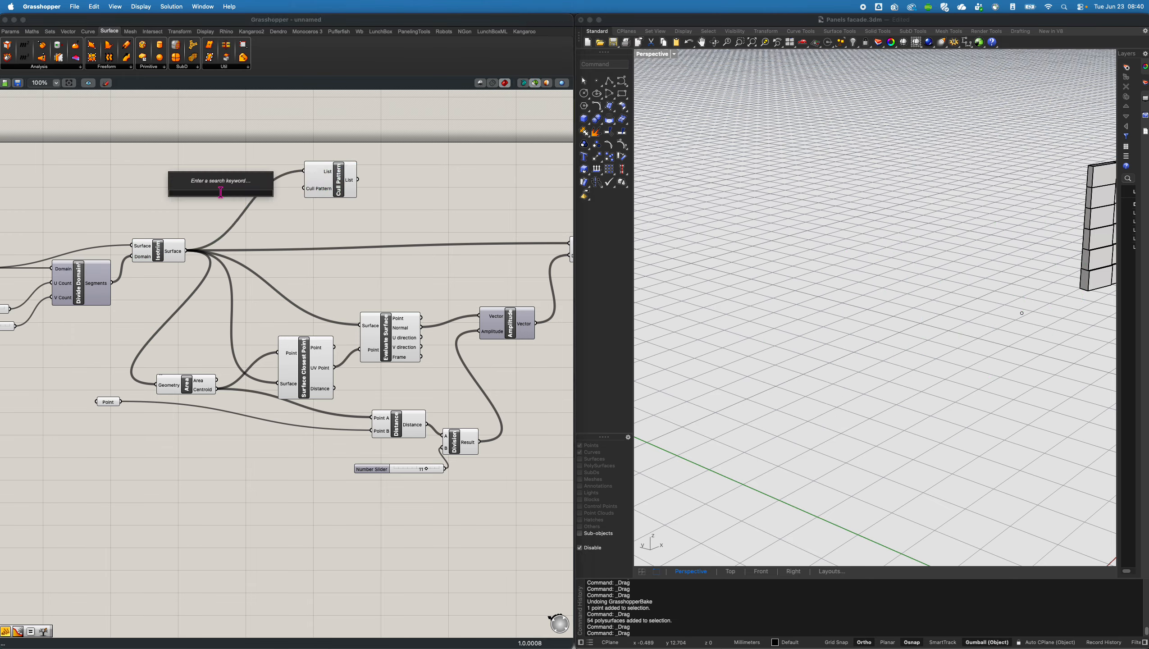
type("panel")
key("Return")
left_click_drag(227, 199, 261, 202)
left_click_drag(321, 174, 333, 155)
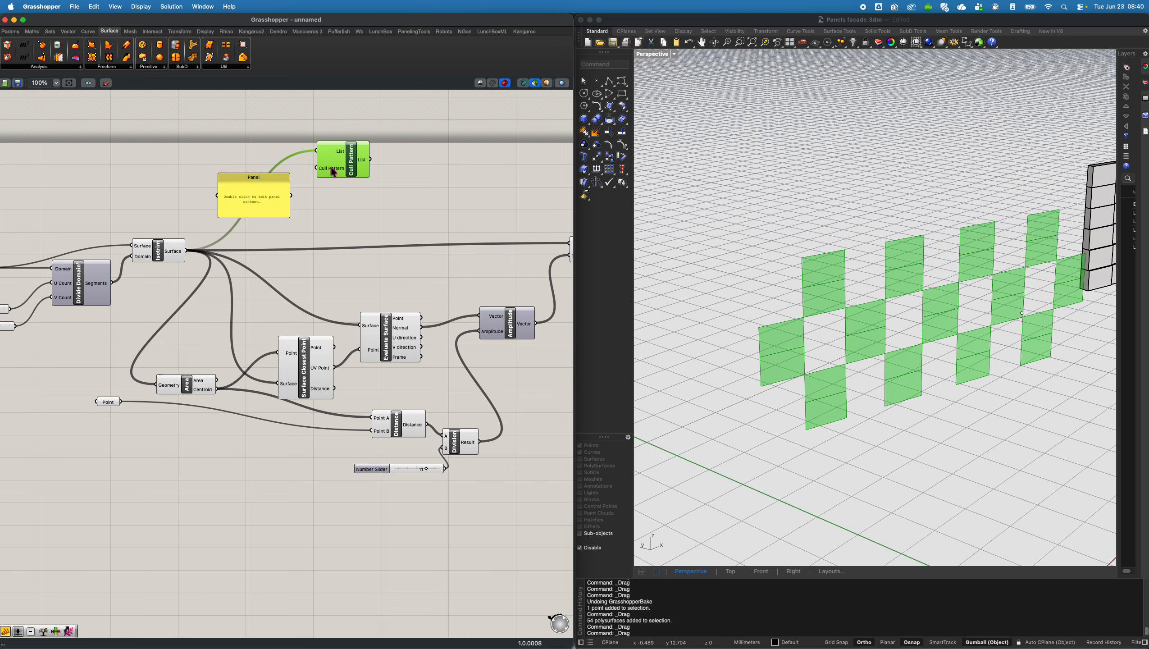
mouse_move(333, 172)
left_click_drag(290, 195, 317, 169)
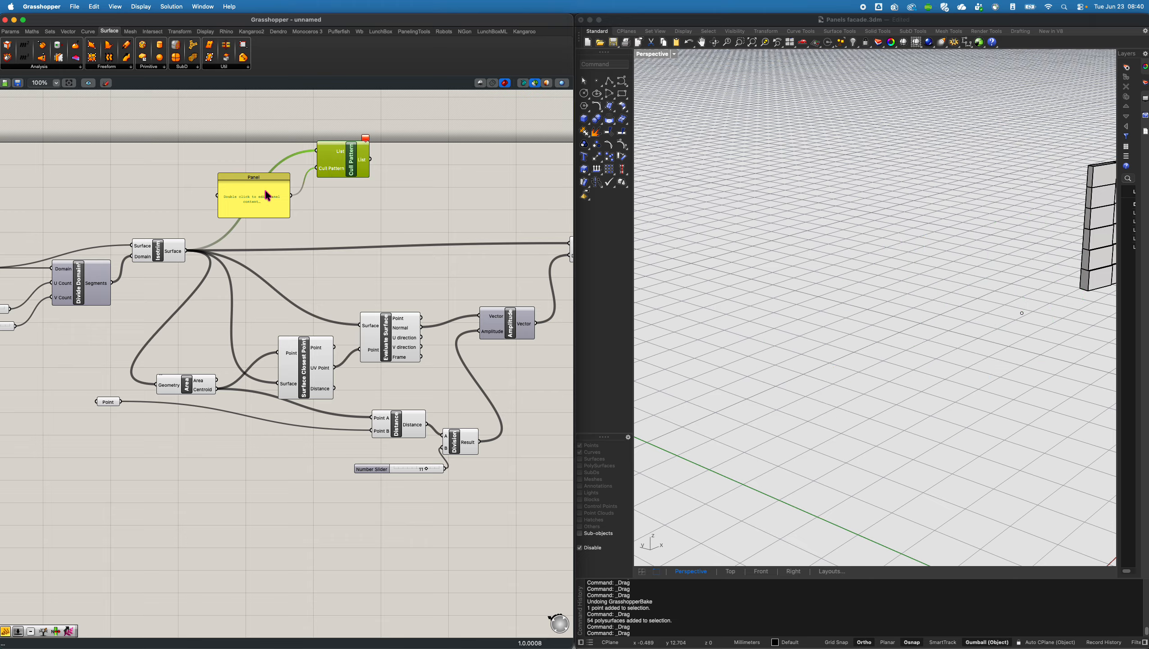
Turn off Multiline Data on the panel, enter True and False on separate lines, and preview the culled surfaces.
right_click(268, 196)
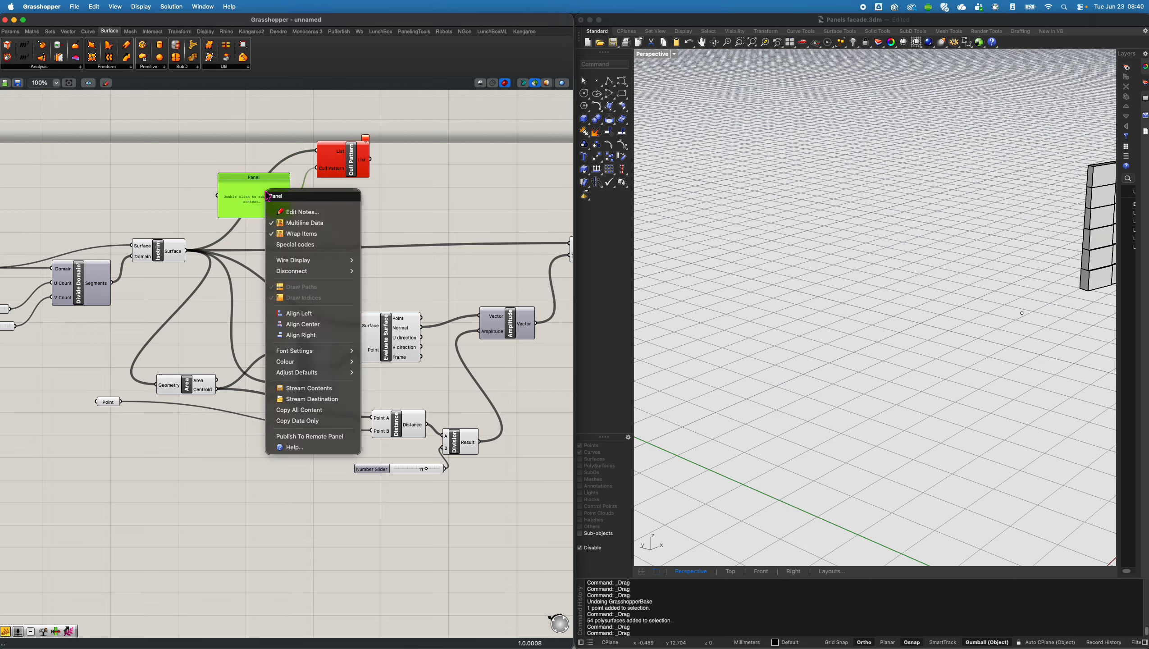
left_click(293, 223)
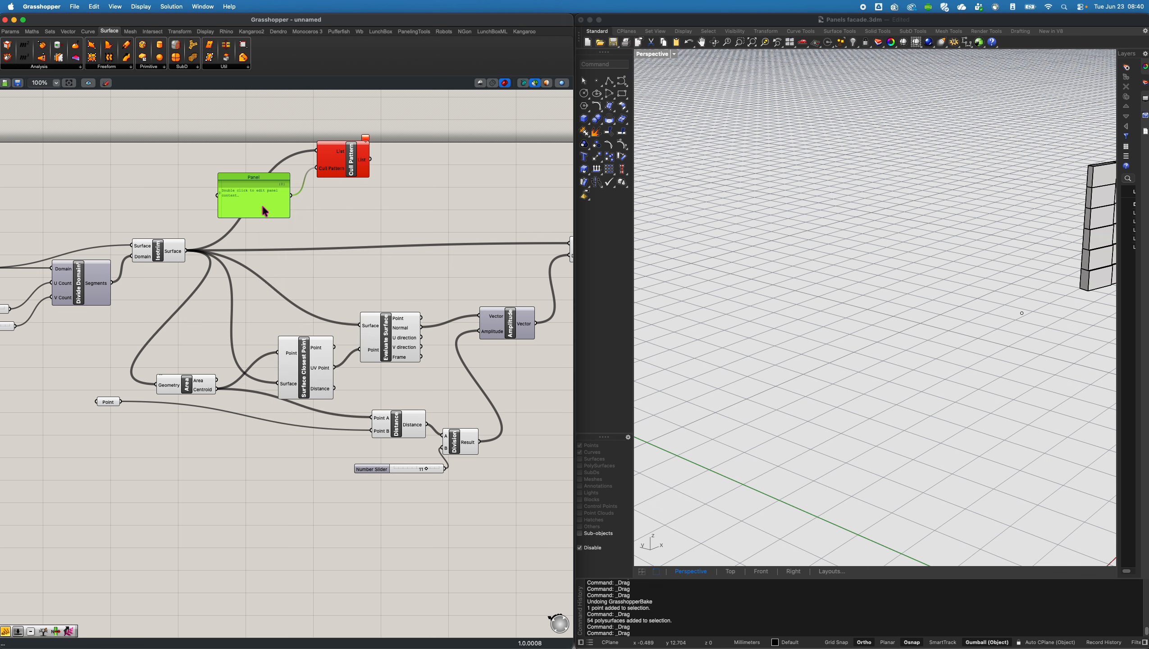
double_click(266, 211)
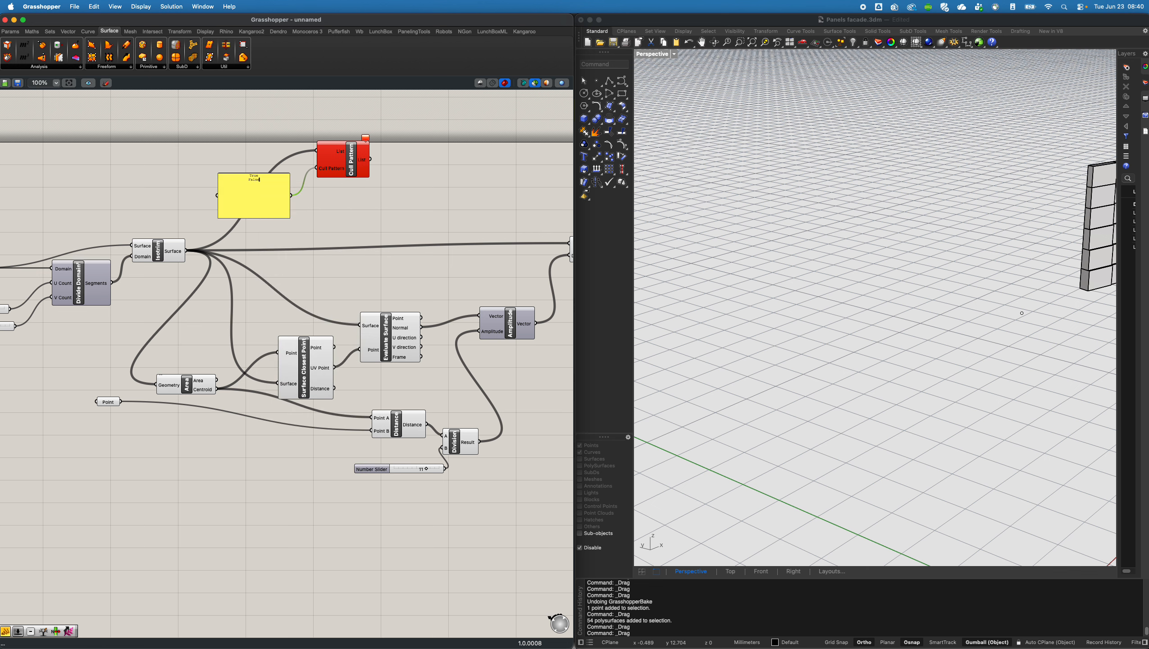
type("True False")
left_click(302, 205)
left_click(349, 158)
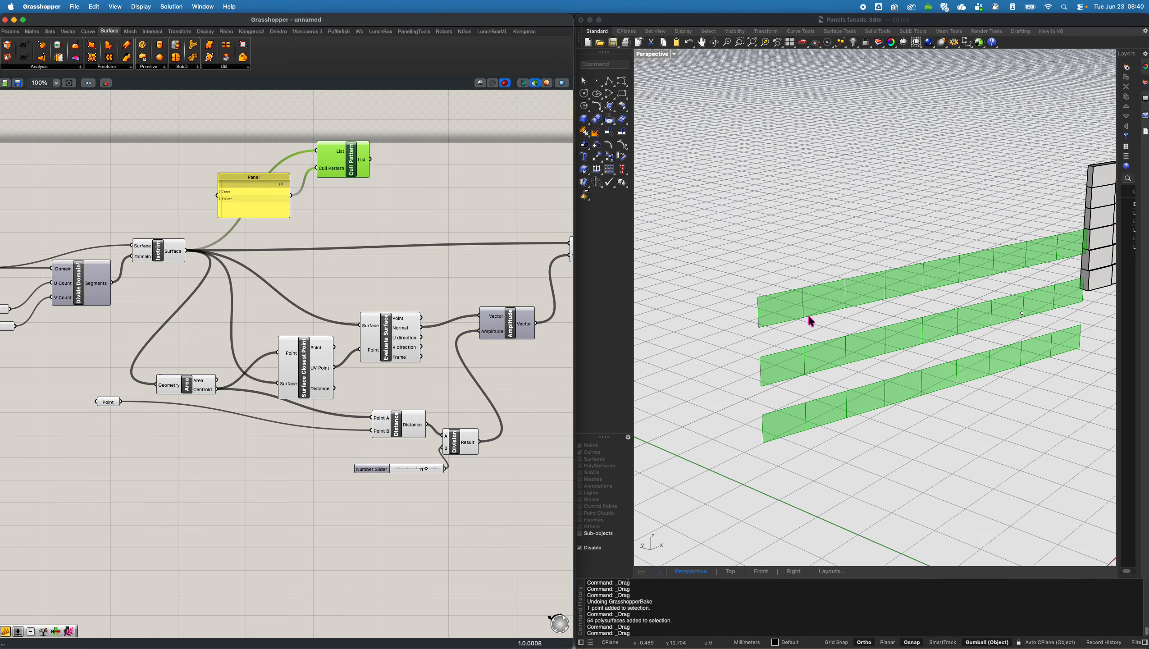
Add a second False line to the panel's pattern and preview the Cull Pattern result.
double_click(245, 201)
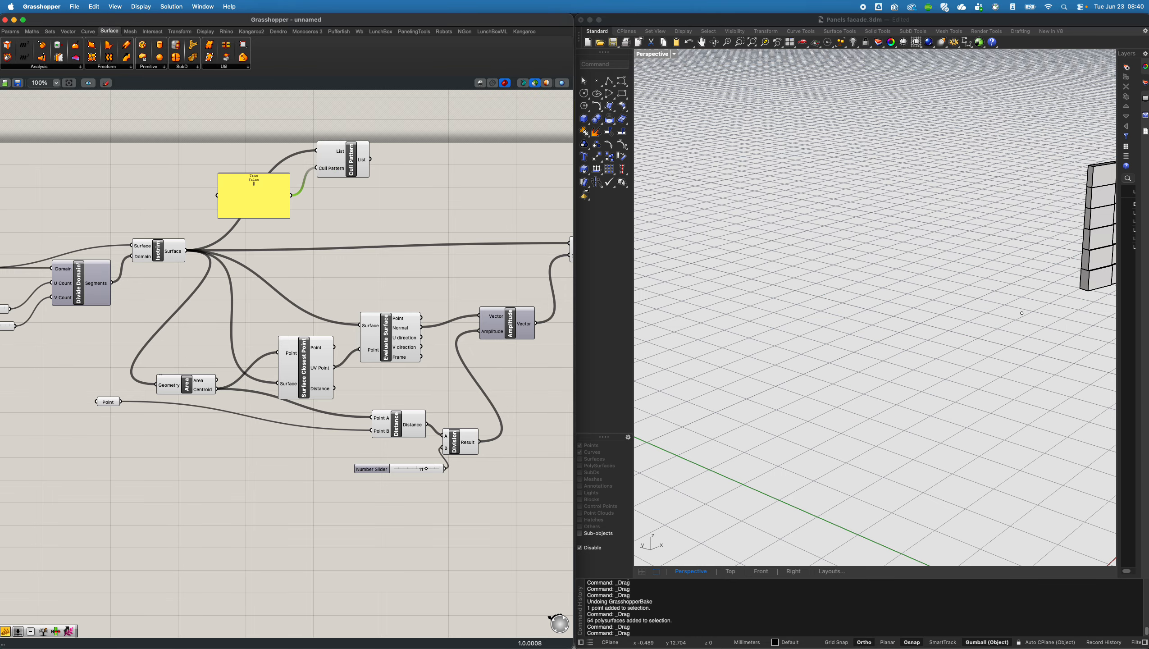
type("False")
left_click(310, 213)
left_click(352, 167)
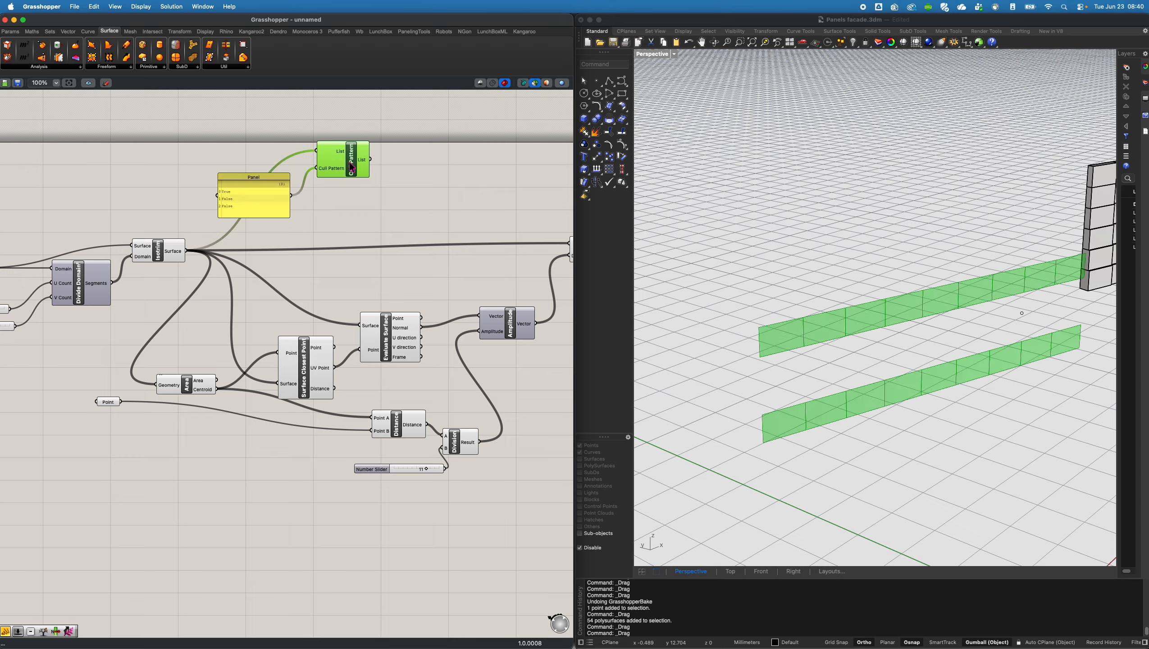
Replace the panel's pattern with True, True, False on separate lines and preview the Cull Pattern result.
double_click(250, 200)
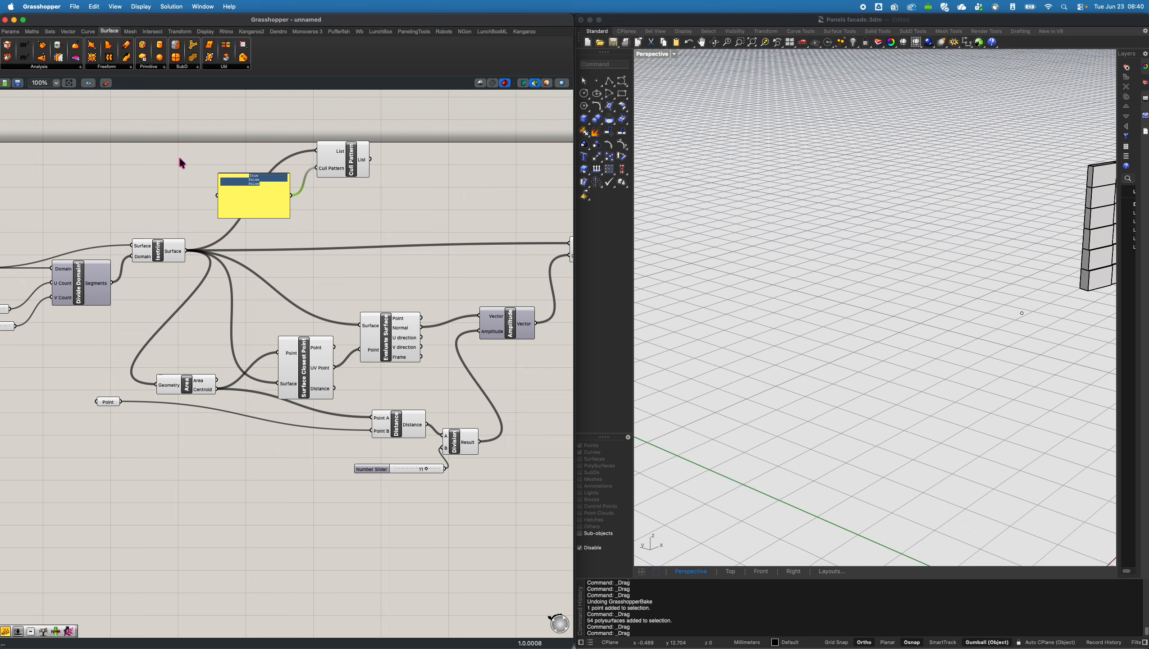
type("True")
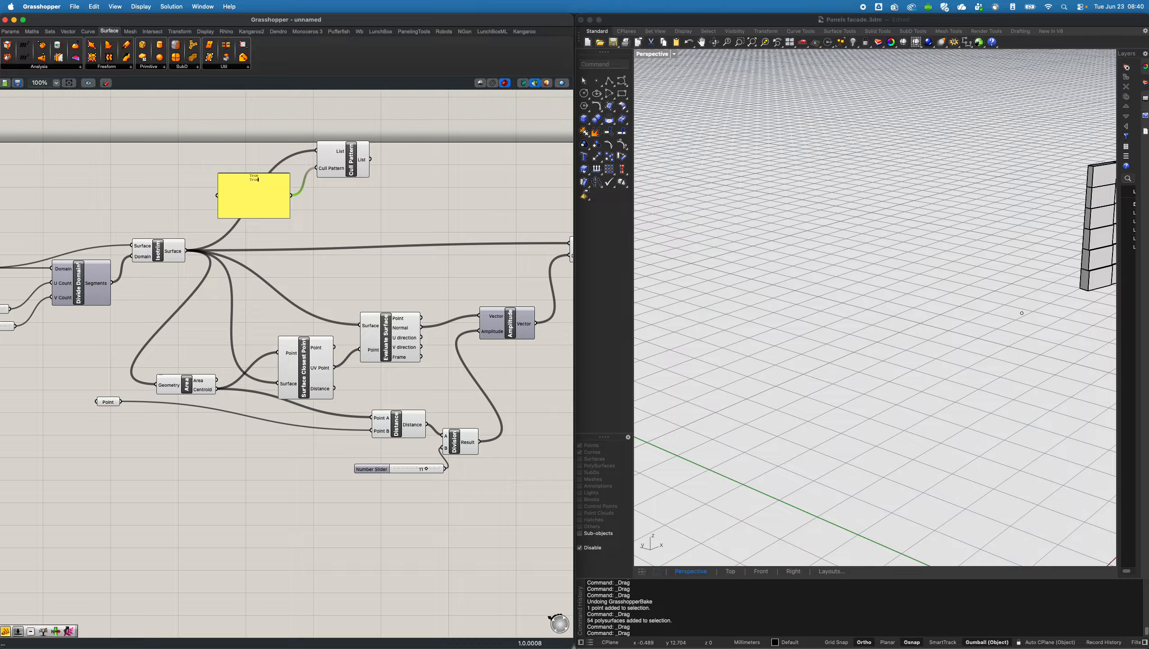
left_click(328, 210)
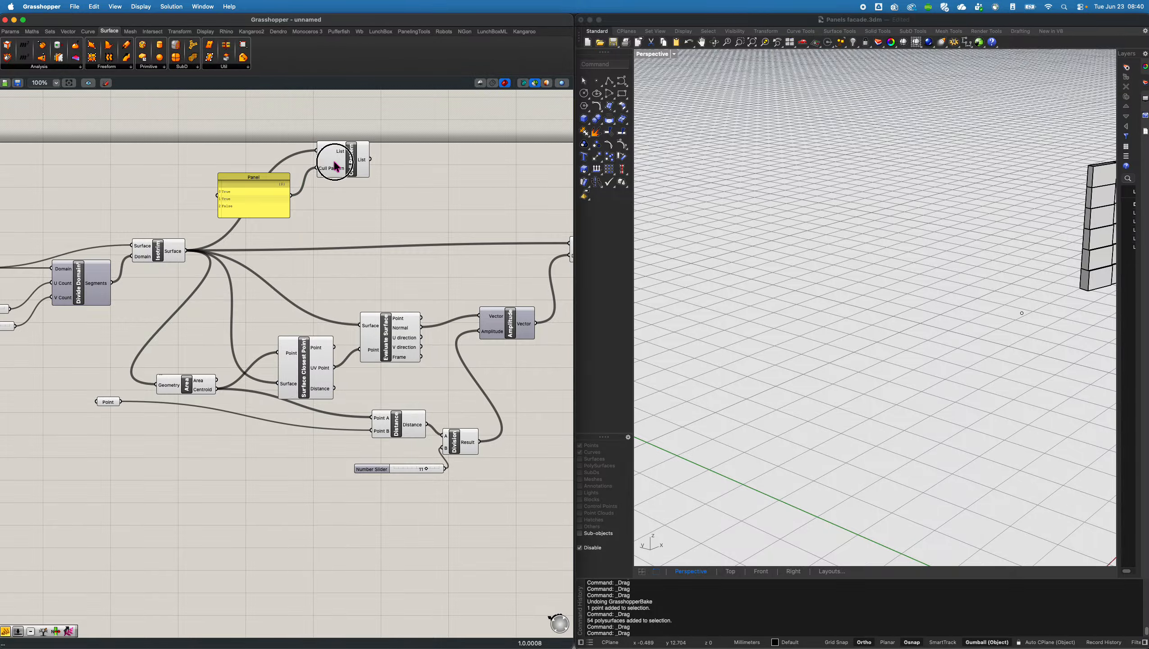
left_click(338, 166)
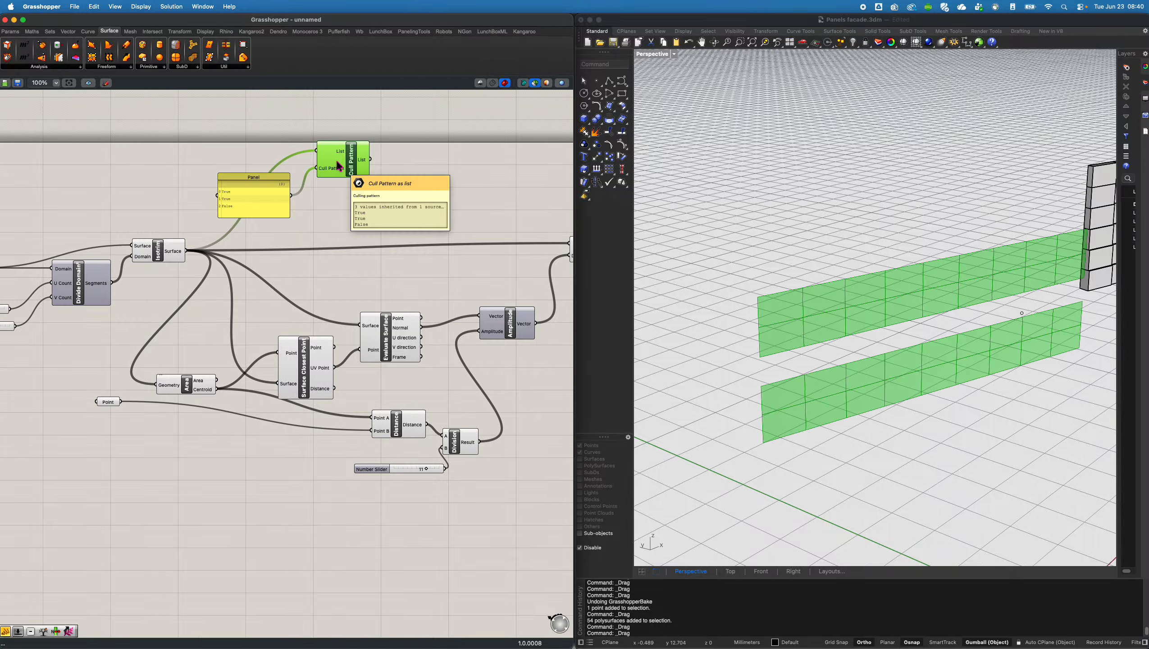
Try 4 on Divide Domain's V Count slider, settle on 7, and check the staggered culled surfaces.
right_click_drag(92, 291, 192, 280)
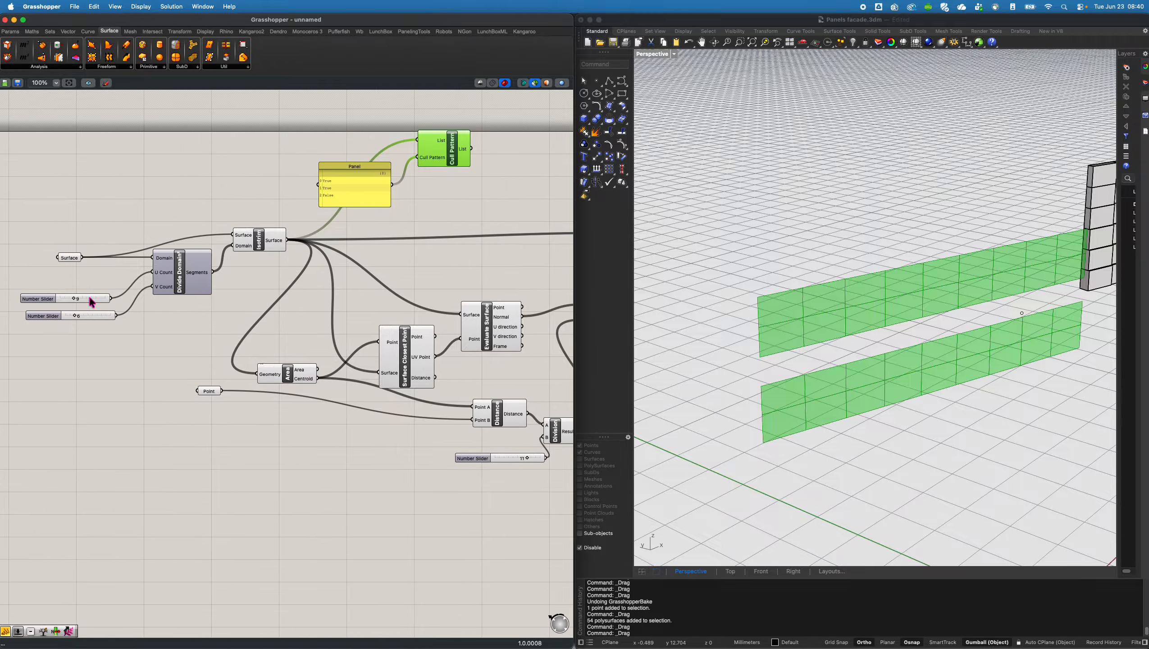
left_click_drag(74, 298, 73, 316)
right_click_drag(920, 309, 859, 251)
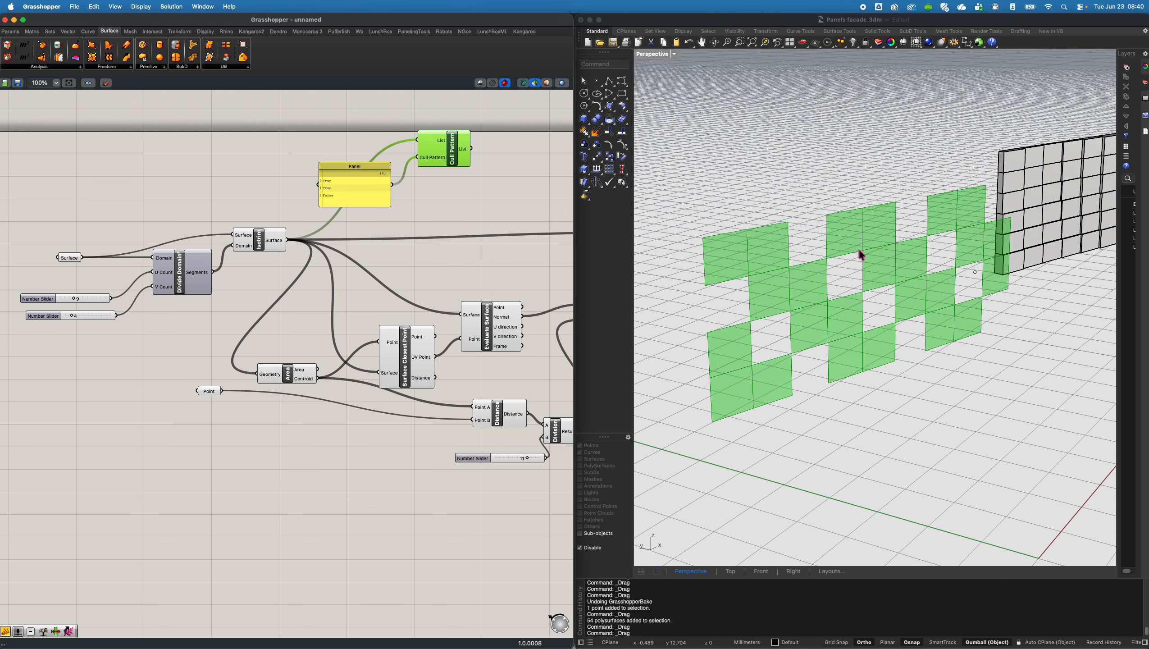
left_click_drag(73, 316, 79, 322)
right_click_drag(965, 285, 913, 277)
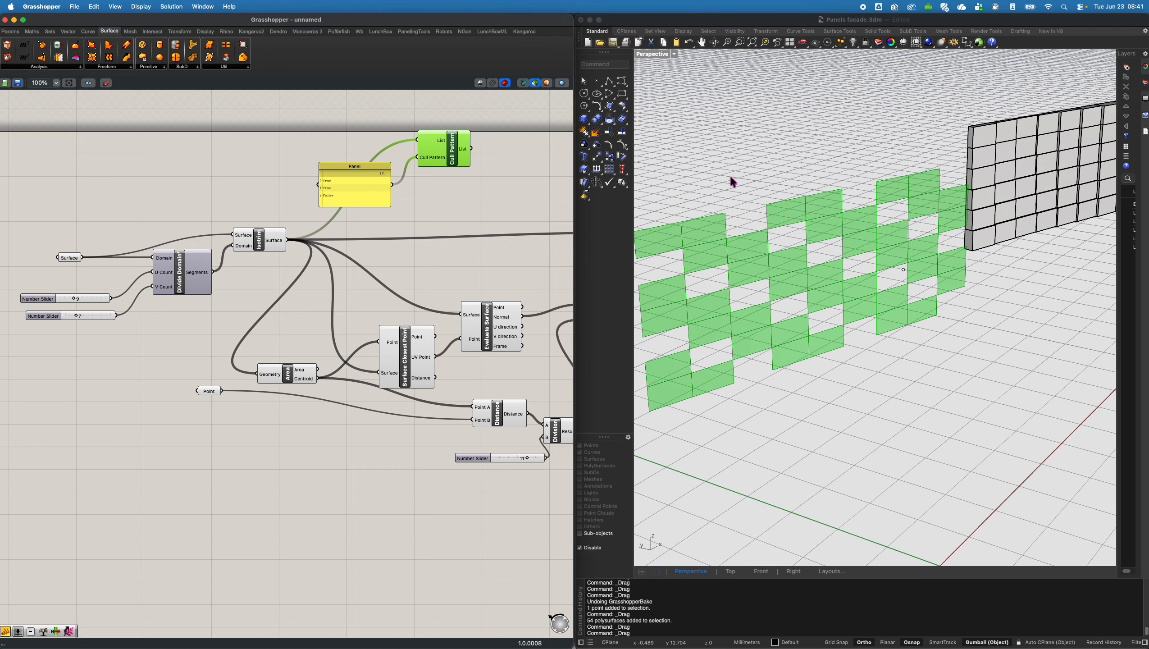
mouse_move(879, 267)
right_mouse_down()
mouse_move(877, 254)
mouse_move(885, 263)
right_mouse_up()
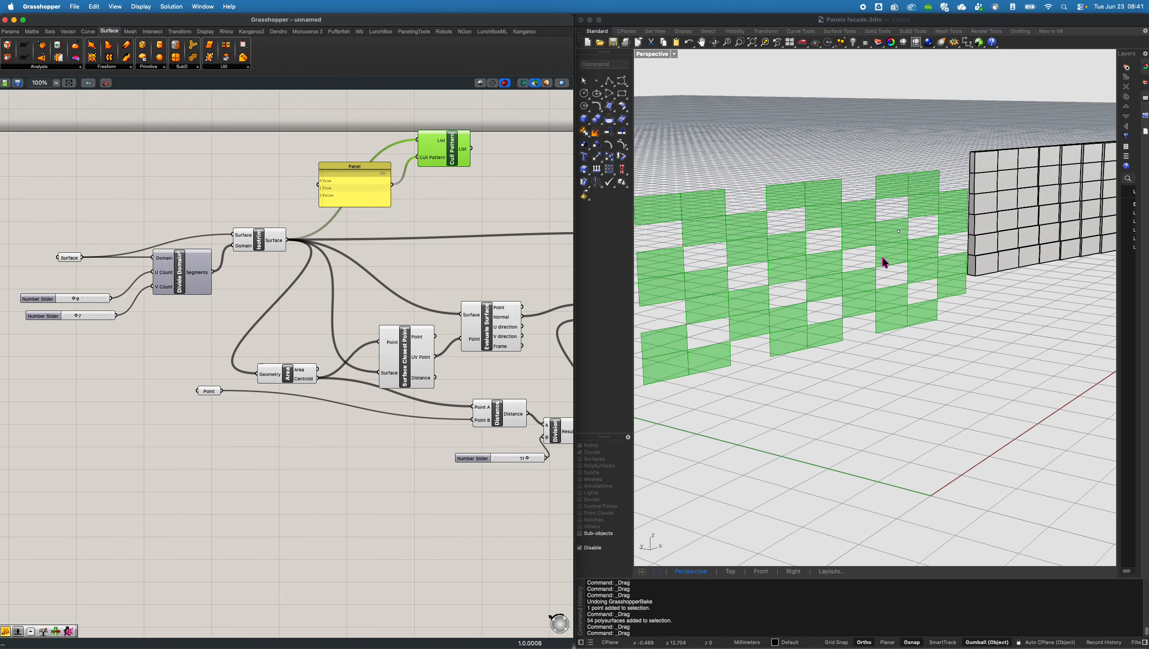
Rearrange the Isotrim, Panel and Cull Pattern components so that Cull Pattern and its panel sit after Isotrim.
right_click_drag(442, 237, 341, 238)
left_click_drag(362, 150, 359, 154)
left_click_drag(381, 113, 210, 225)
left_click_drag(270, 193, 214, 182)
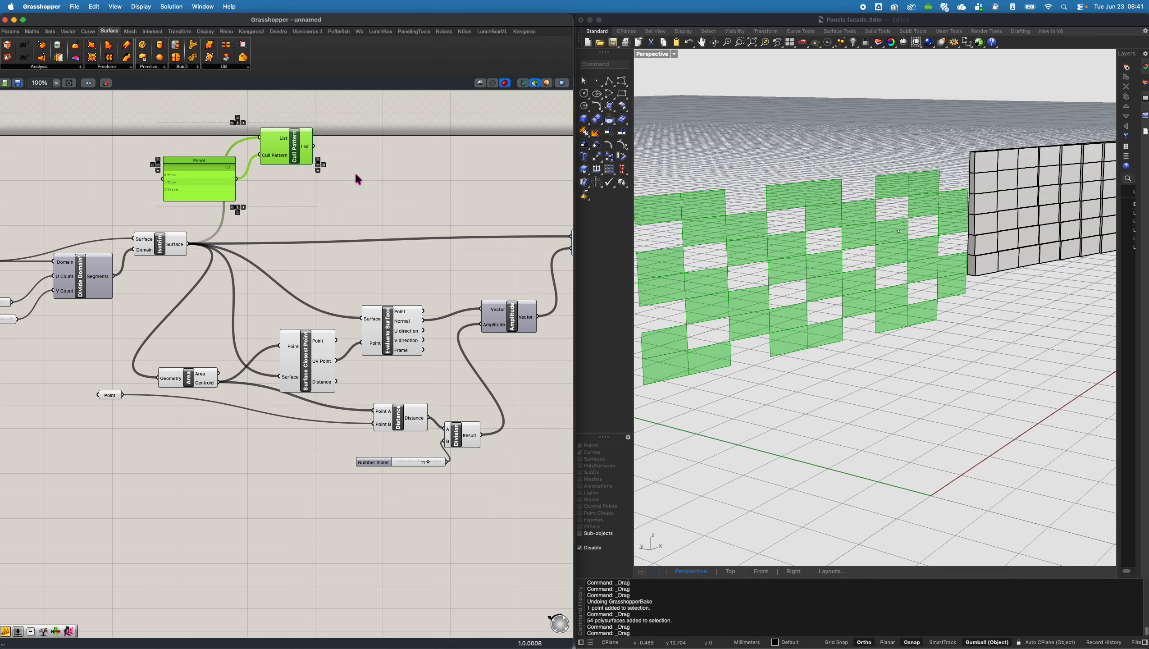
left_click_drag(160, 252, 99, 198)
left_click(223, 199)
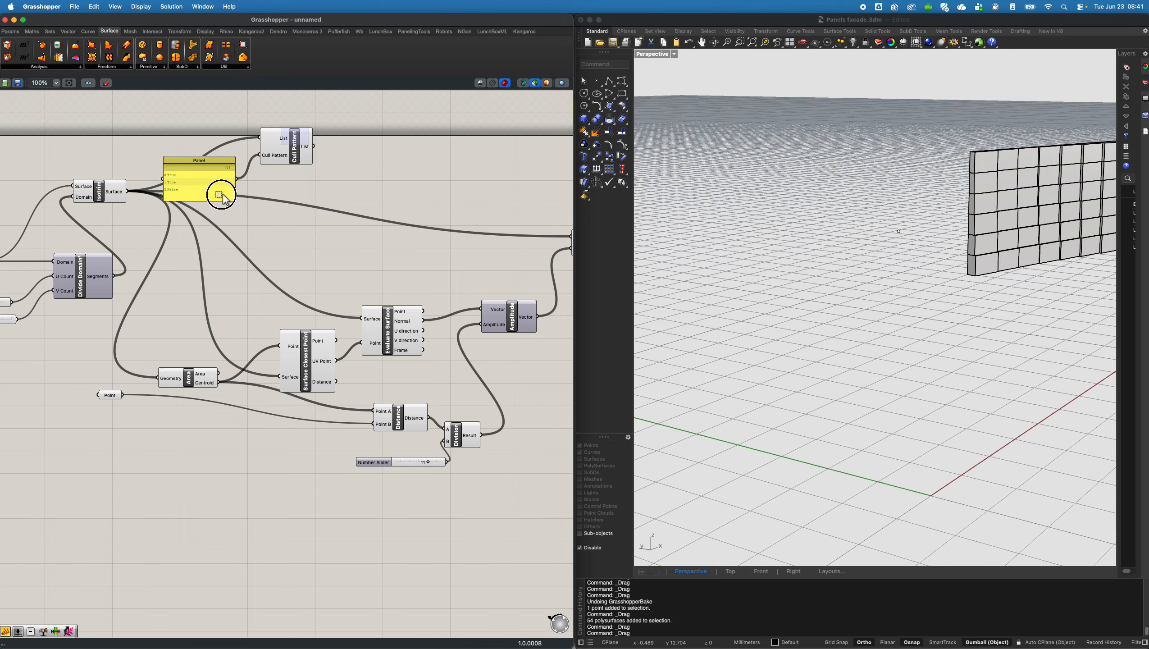
left_click_drag(222, 196, 214, 197)
left_click_drag(195, 175, 253, 212)
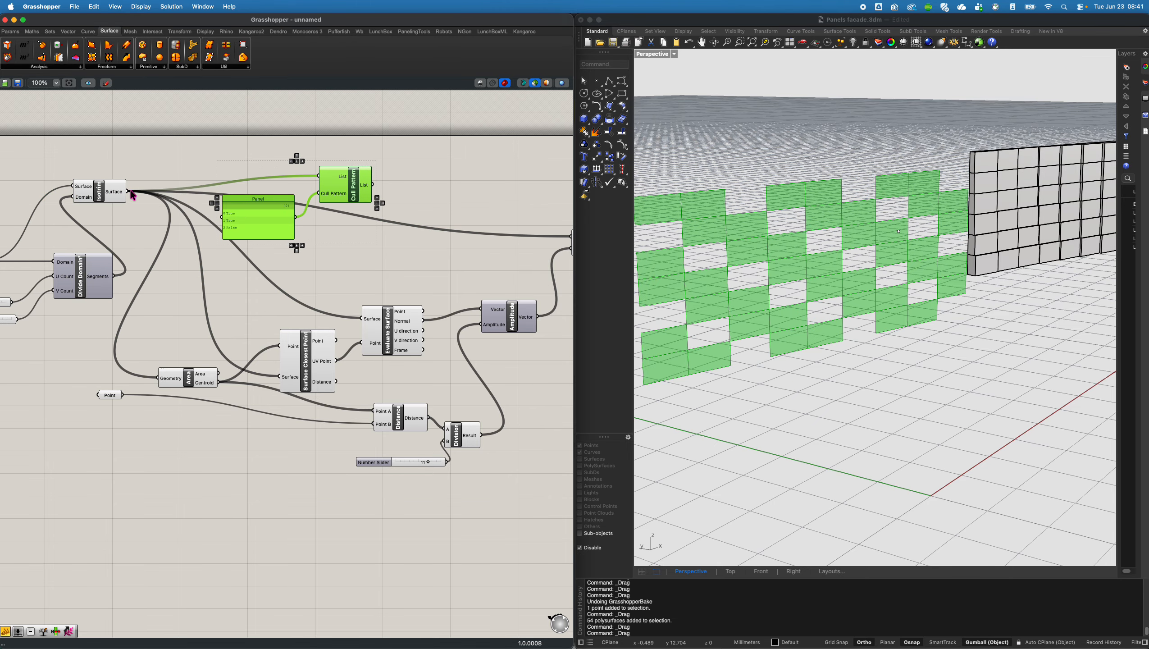
Connect Cull Pattern's List to Extrude's Base, the Surface inputs of Evaluate Surface and Surface Closest Point, and Area's Geometry, replacing the Isotrim wires.
right_click_drag(379, 309, 309, 323)
left_click(307, 202)
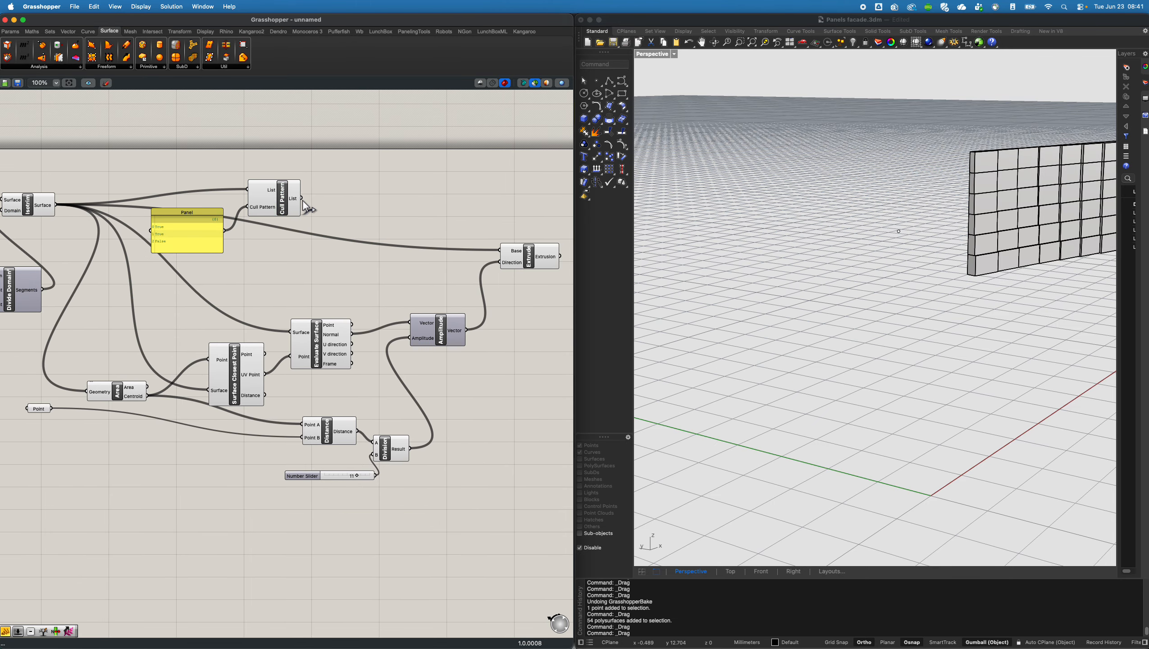
left_click_drag(301, 199, 501, 251)
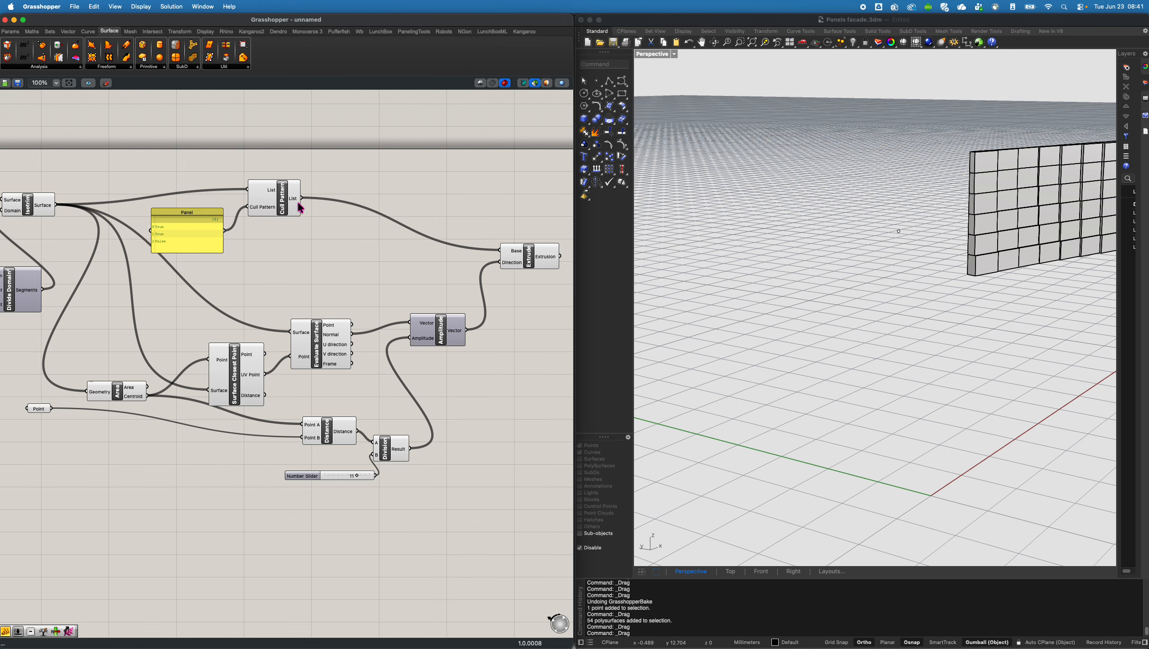
left_click_drag(300, 199, 300, 332)
left_click_drag(305, 195, 208, 390)
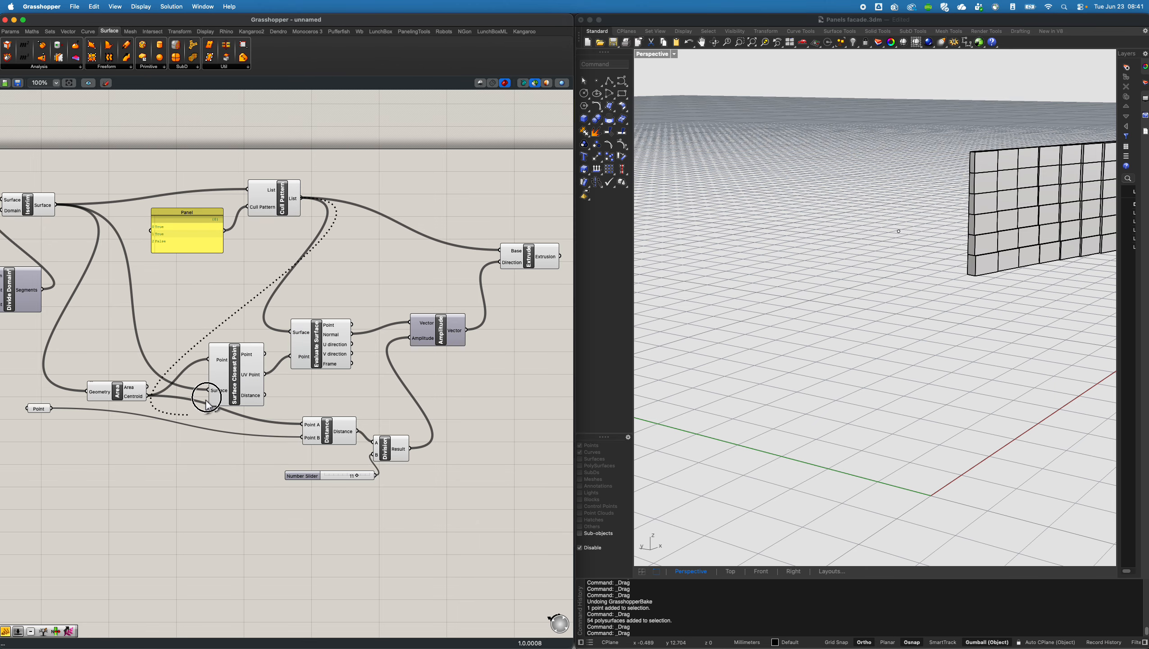
left_click_drag(302, 200, 87, 391)
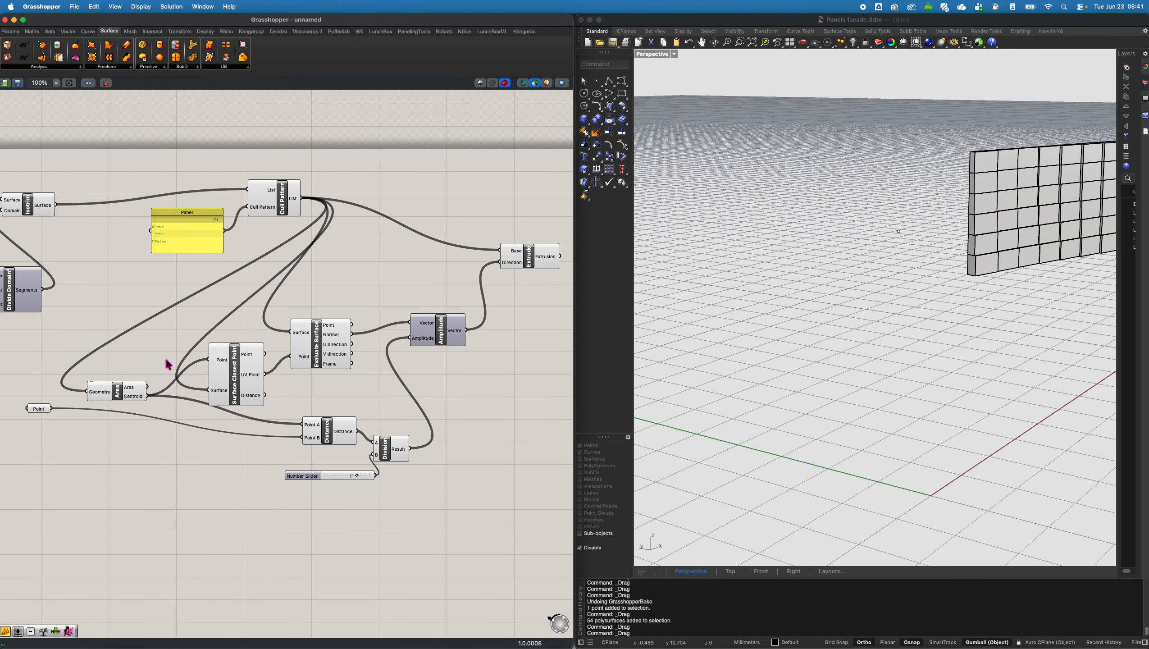
Preview the Extrude component's culled panels up close from another angle and select the attractor point in Rhino.
left_click(523, 262)
right_click_drag(934, 275, 971, 294)
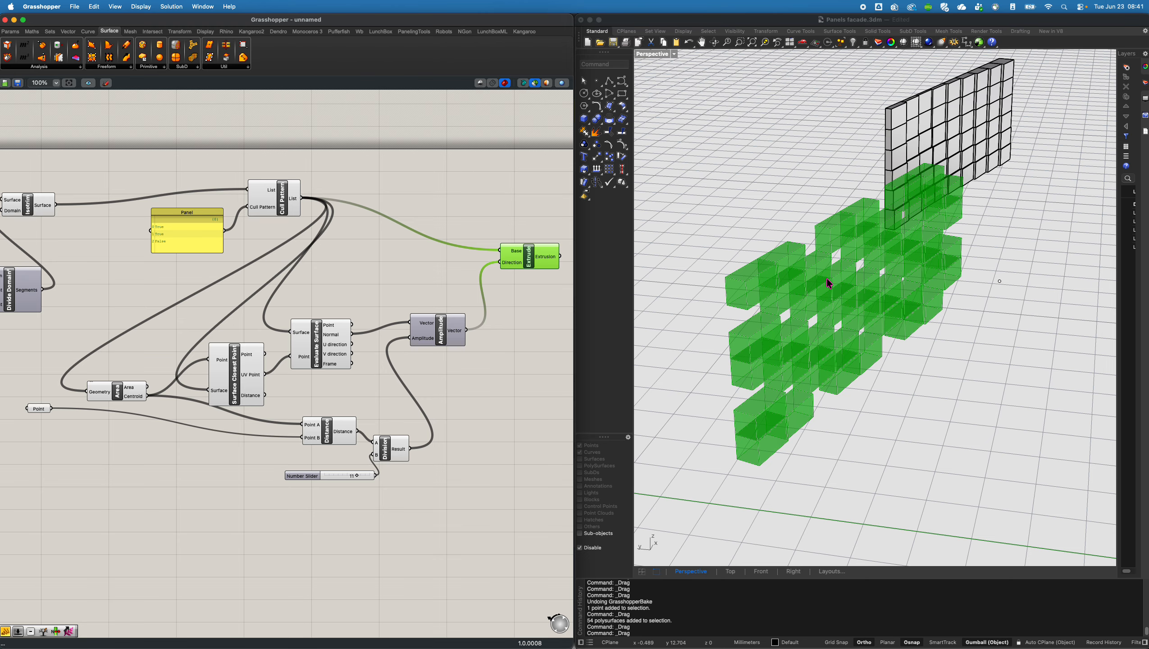
scroll(826, 278, "up", 5)
right_click_drag(816, 287, 844, 329)
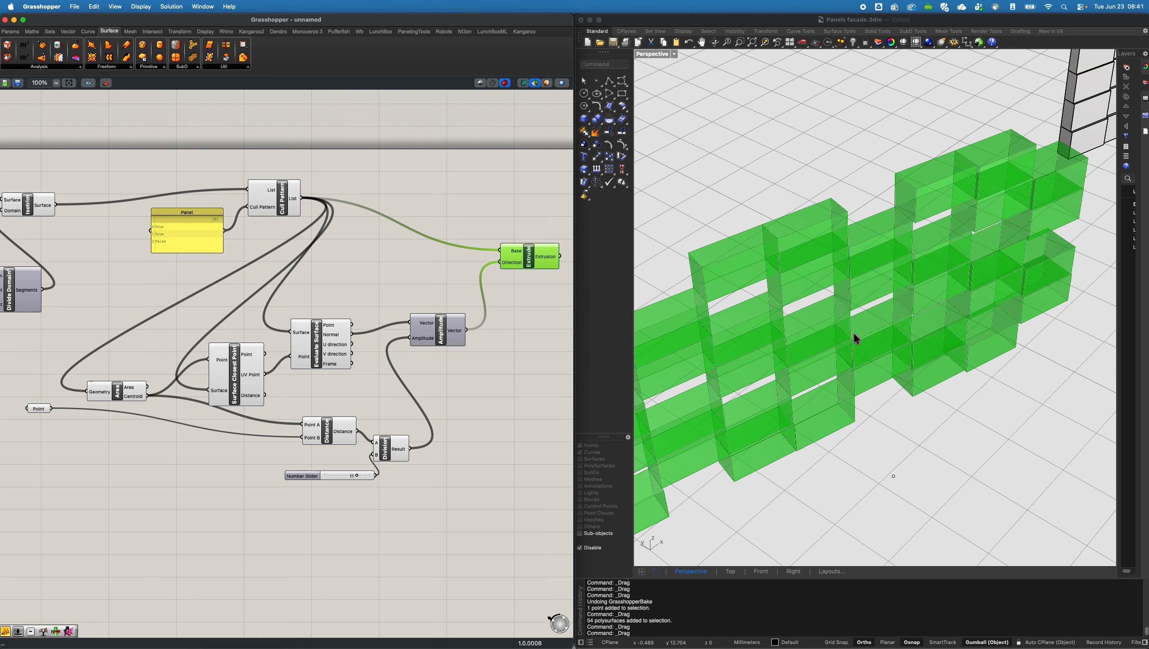
left_click(894, 476)
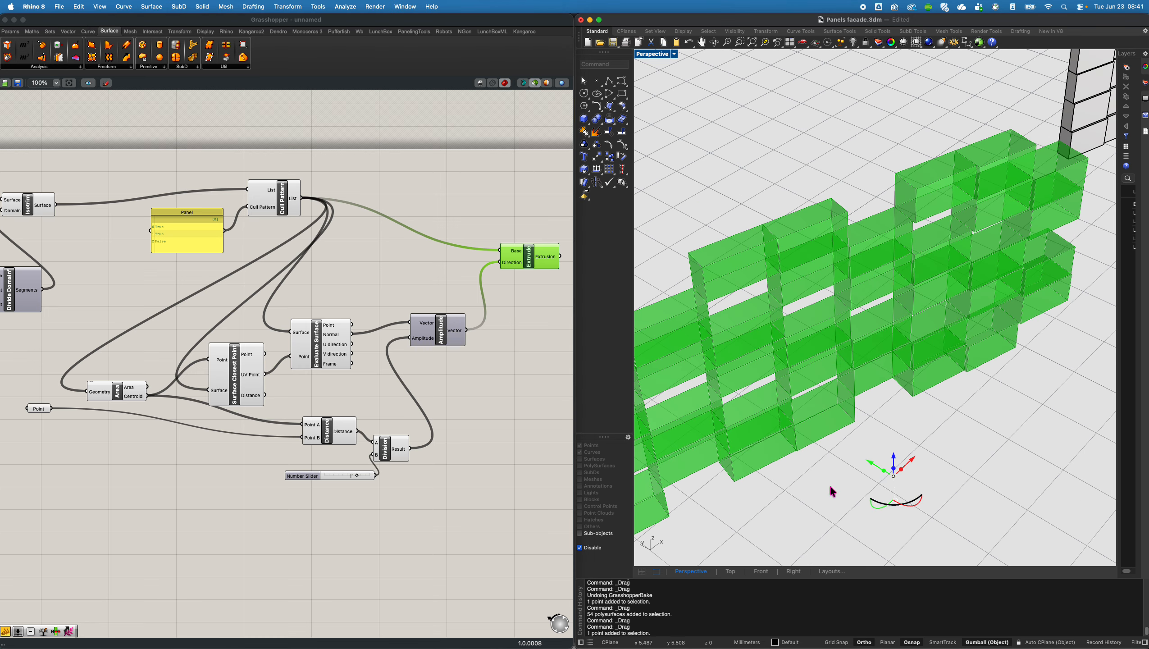
Raise the maximum of the Division component's Number Slider to 25, set its value to 25, and preview Extrude.
left_click(358, 477)
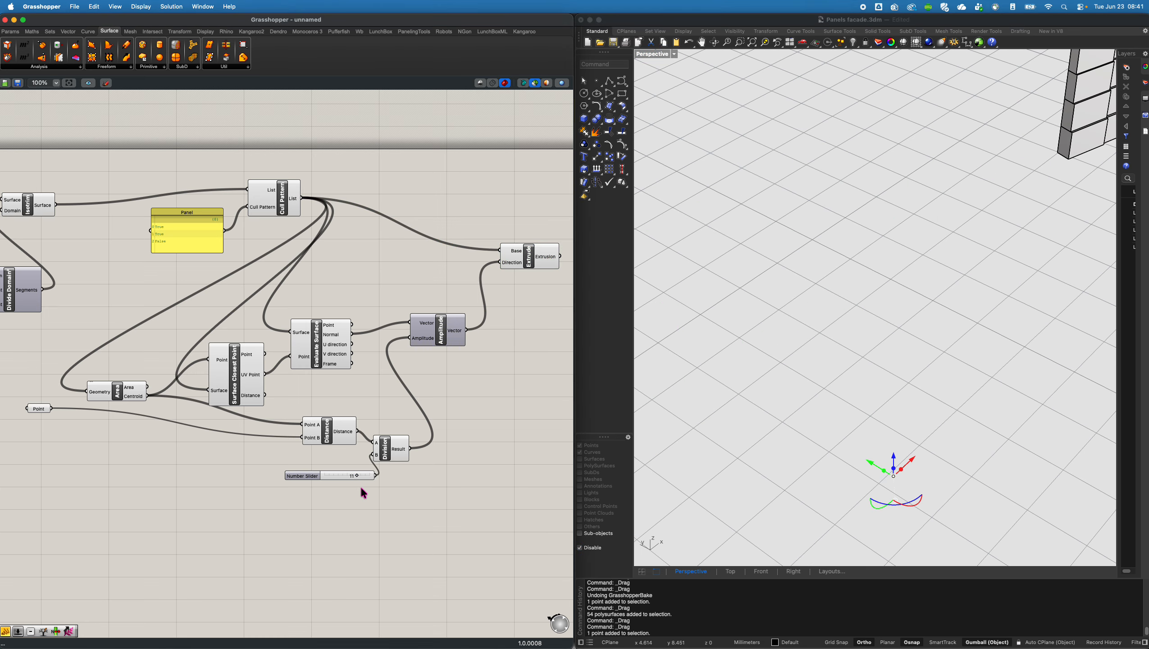
left_click(518, 265)
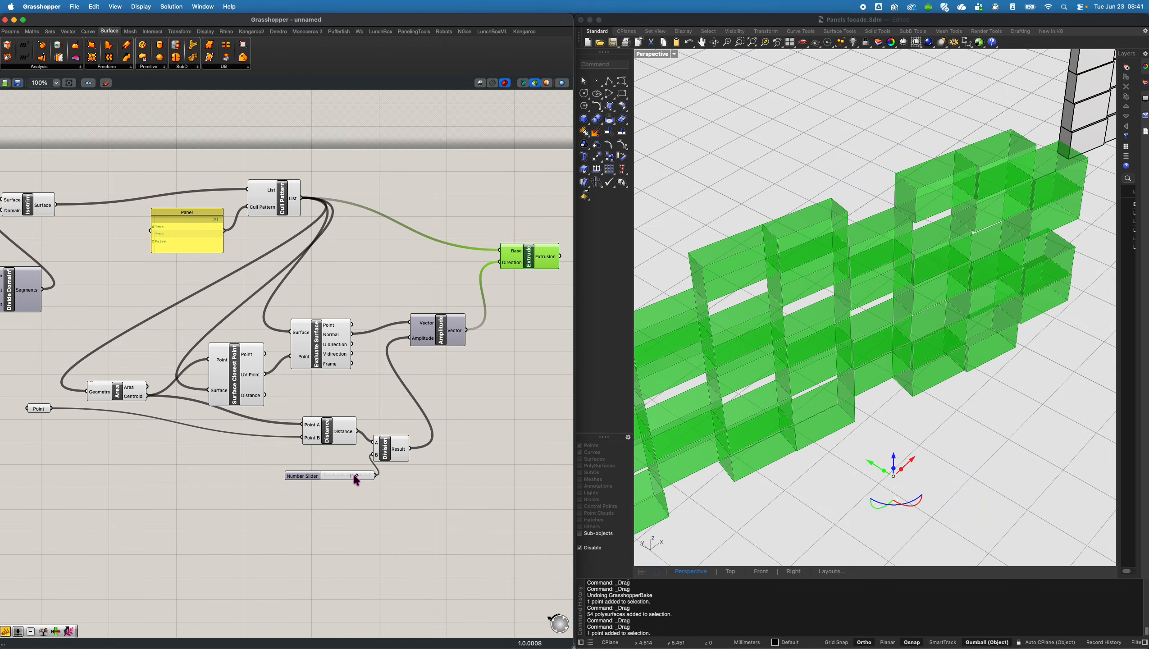
left_click_drag(358, 478, 381, 481)
double_click(314, 475)
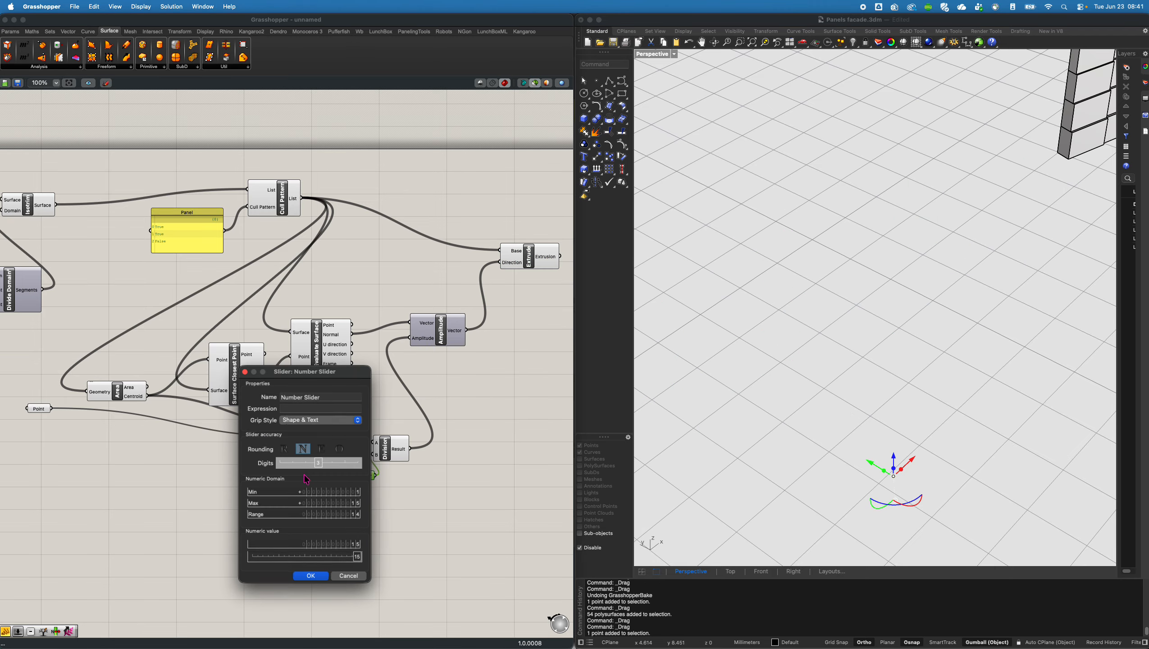
double_click(348, 504)
type("25")
key("Return")
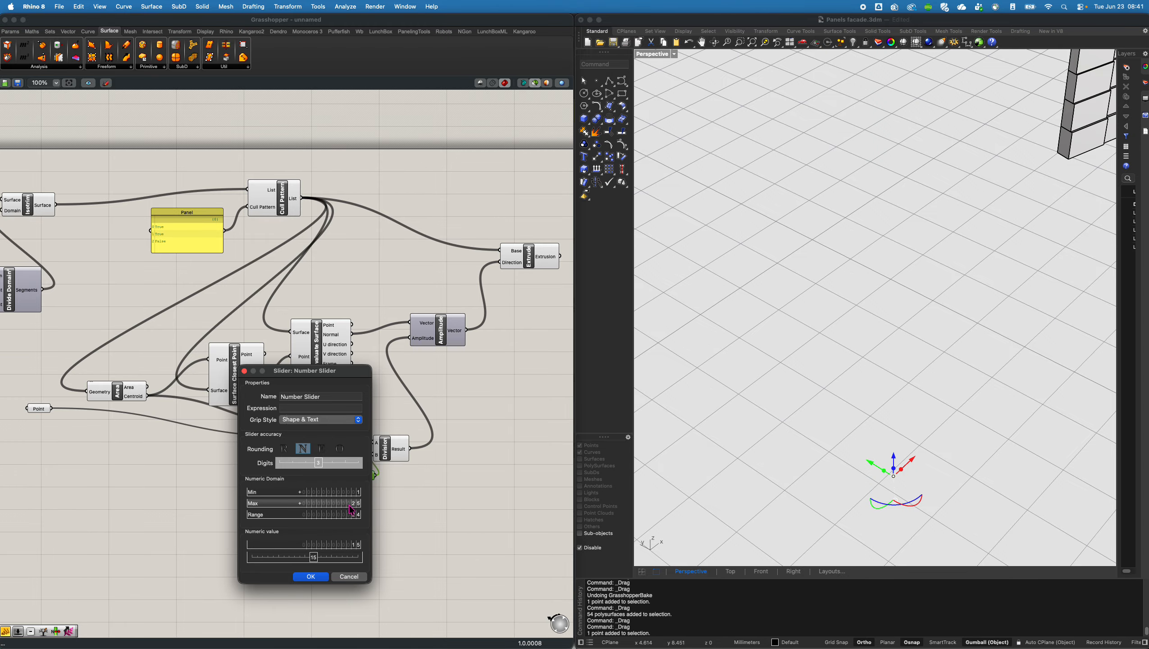
left_click(313, 577)
left_click_drag(366, 478, 370, 476)
left_click(534, 257)
Move the attractor point along the Y axis up to the facade and inspect the thinner extruded panels.
right_click_drag(922, 349, 842, 395)
scroll(870, 320, "down", 9)
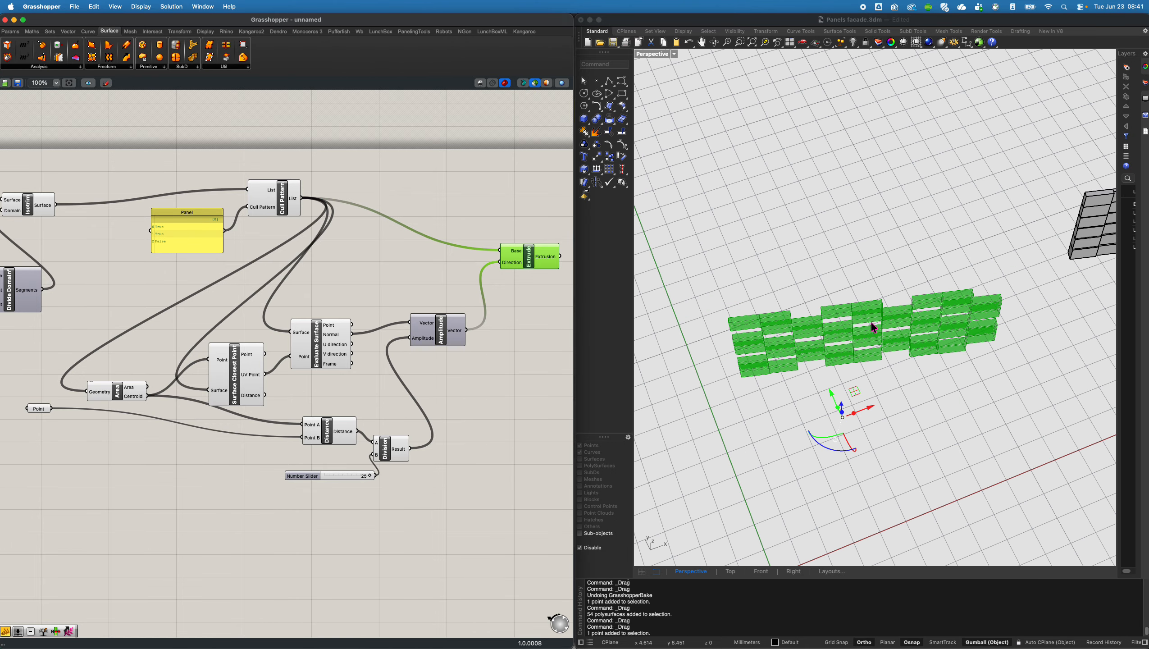
left_click(784, 391)
left_click_drag(837, 398, 806, 335)
right_click_drag(838, 398, 872, 380)
scroll(870, 355, "up", 6)
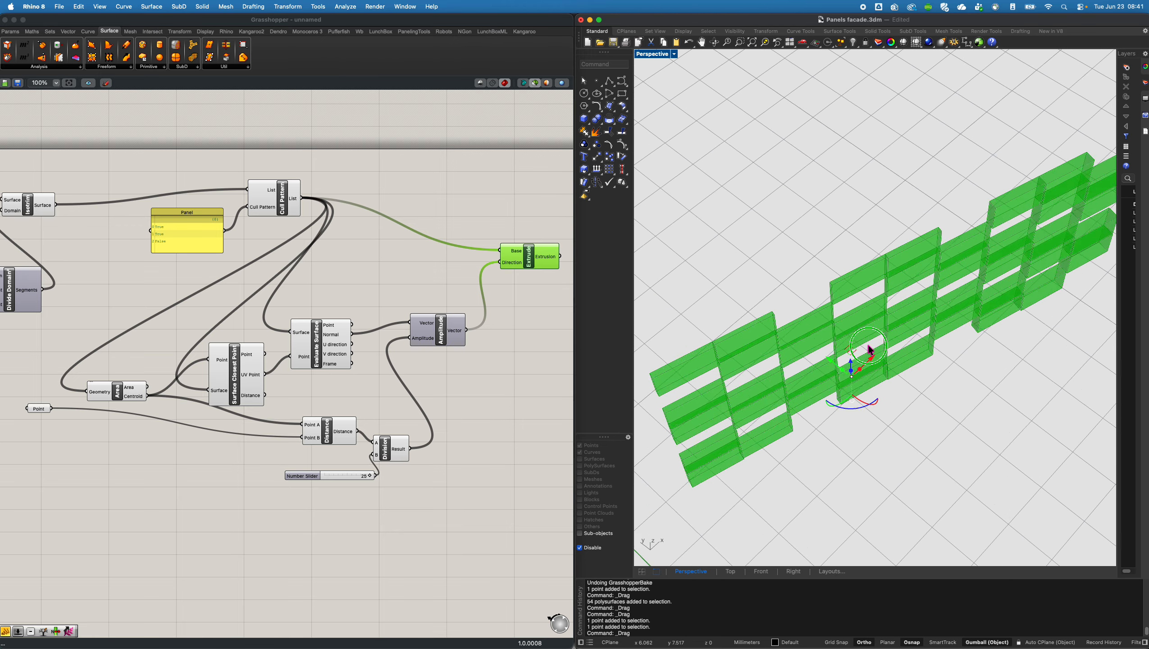
right_click_drag(879, 314, 811, 313)
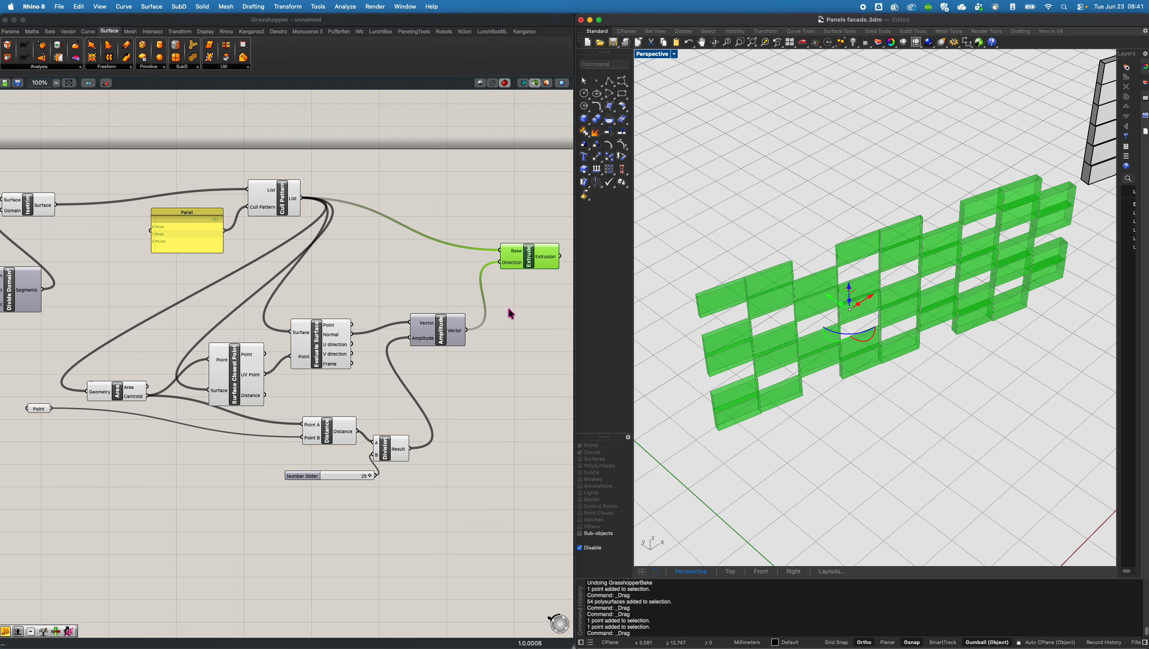
Bake the culled panels from the Extrude component into Rhino.
scroll(363, 218, "right", 5)
right_click(483, 204)
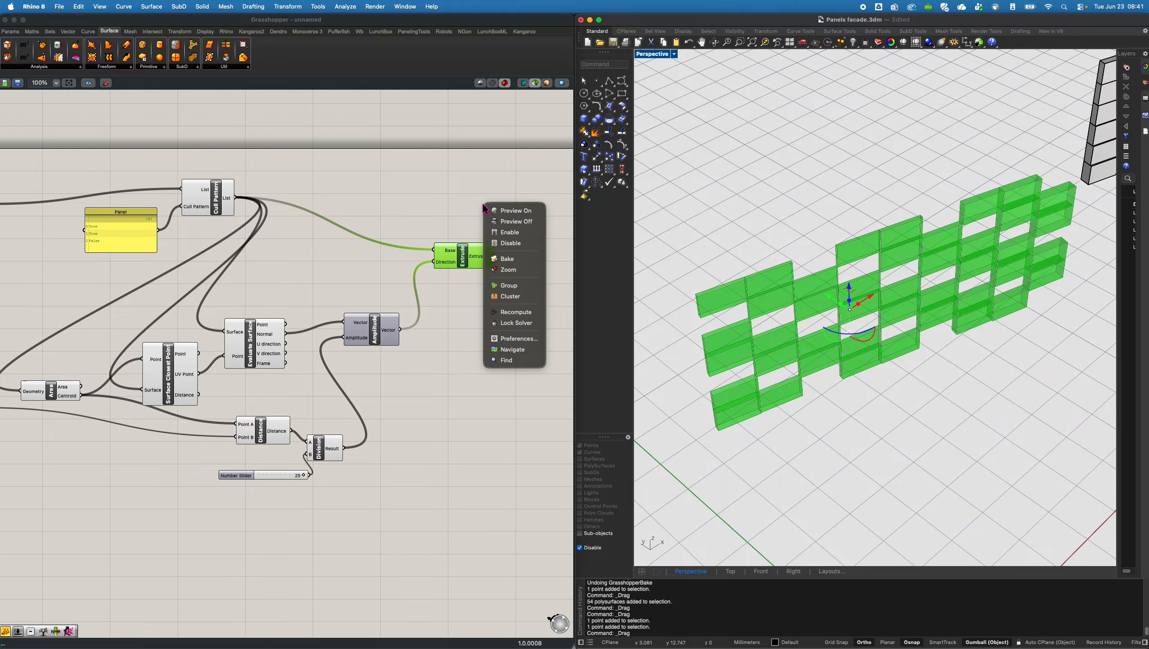
left_click(512, 263)
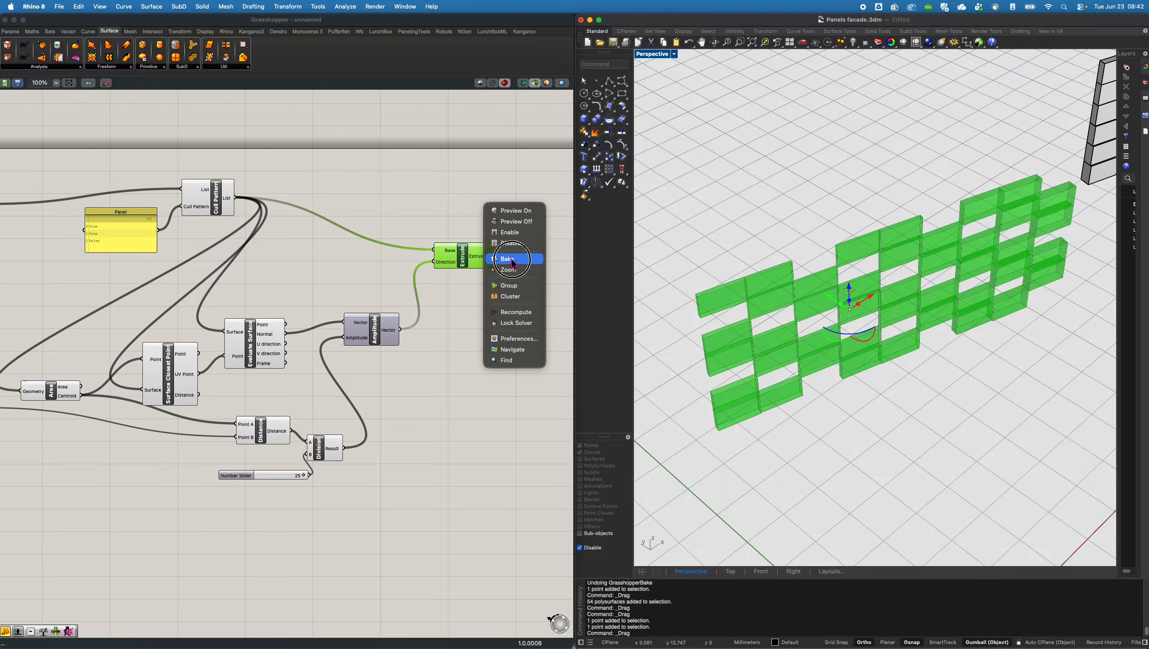
Move the attractor point along the Y axis back away from the facade panels.
right_click_drag(933, 270, 892, 332)
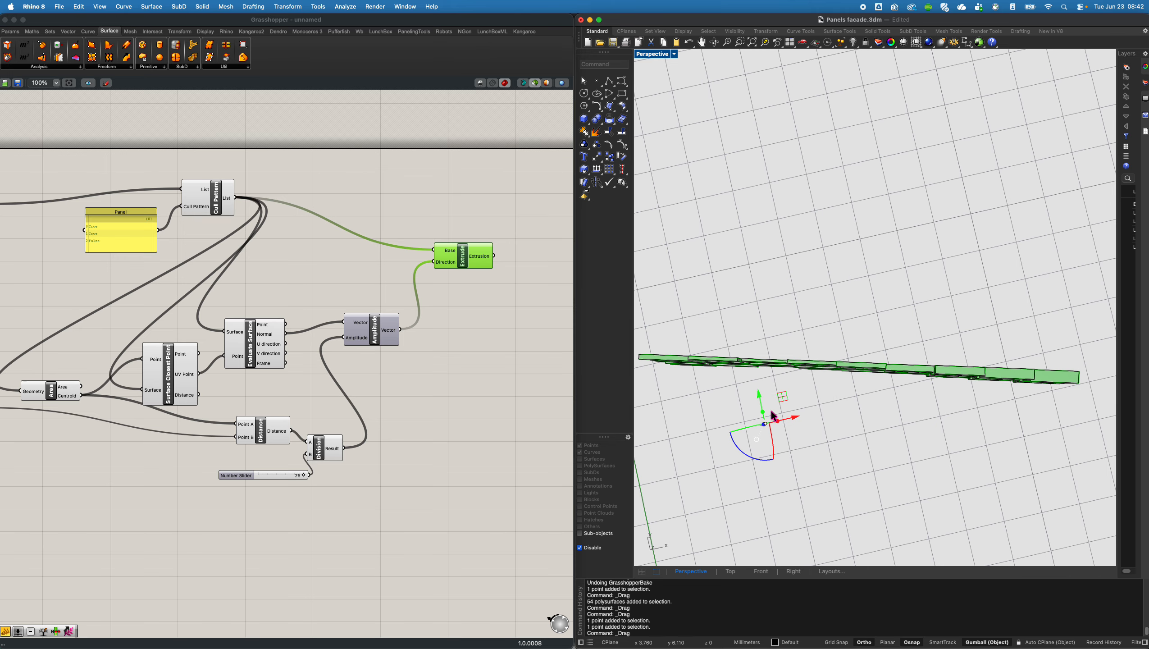
left_click_drag(757, 393, 790, 492)
left_click(747, 380)
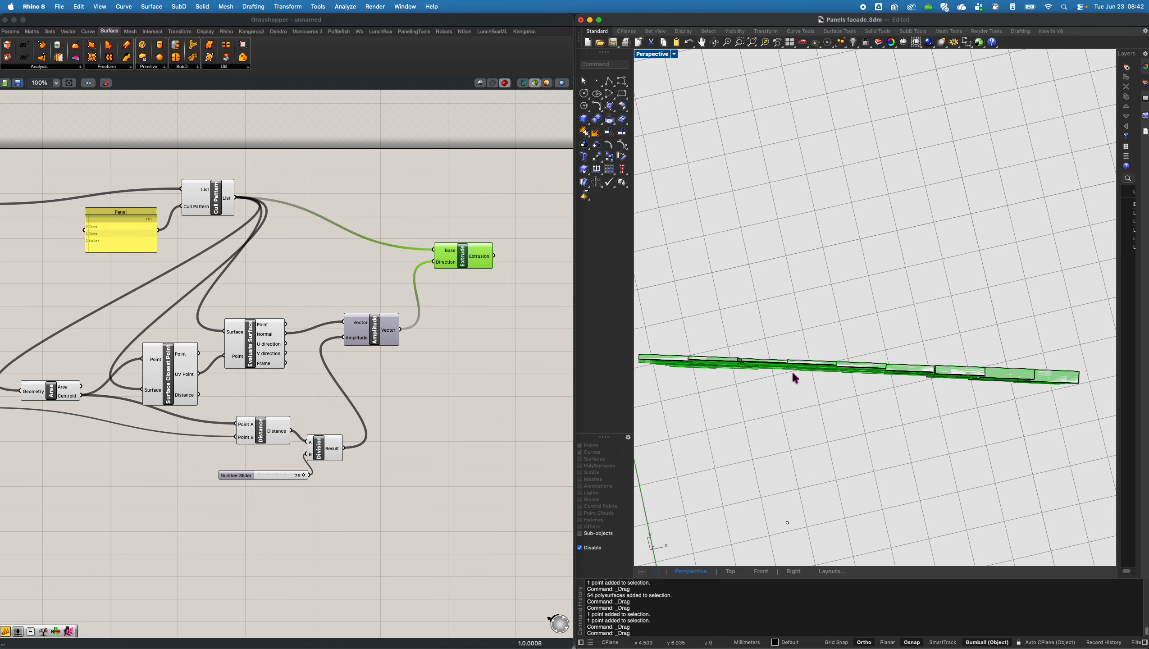
Move all the newly baked culled panels along the X axis, clear of the live preview and the earlier baked facade.
scroll(793, 375, "down", 7)
left_click_drag(694, 338, 977, 399)
scroll(733, 329, "down", 12)
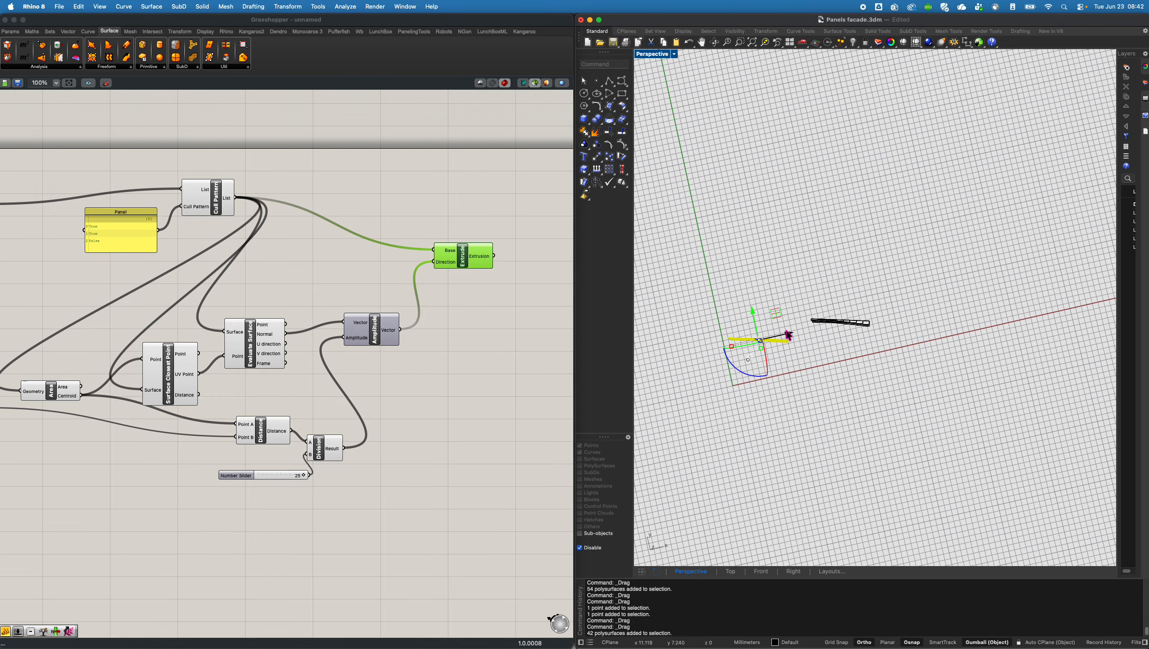
left_click_drag(788, 335, 926, 290)
left_click(859, 403)
right_click_drag(860, 403, 1054, 282)
scroll(867, 312, "up", 8)
scroll(988, 302, "up", 5)
right_click_drag(914, 364, 903, 293, "shift")
scroll(898, 324, "up", 5)
scroll(900, 327, "down", 6)
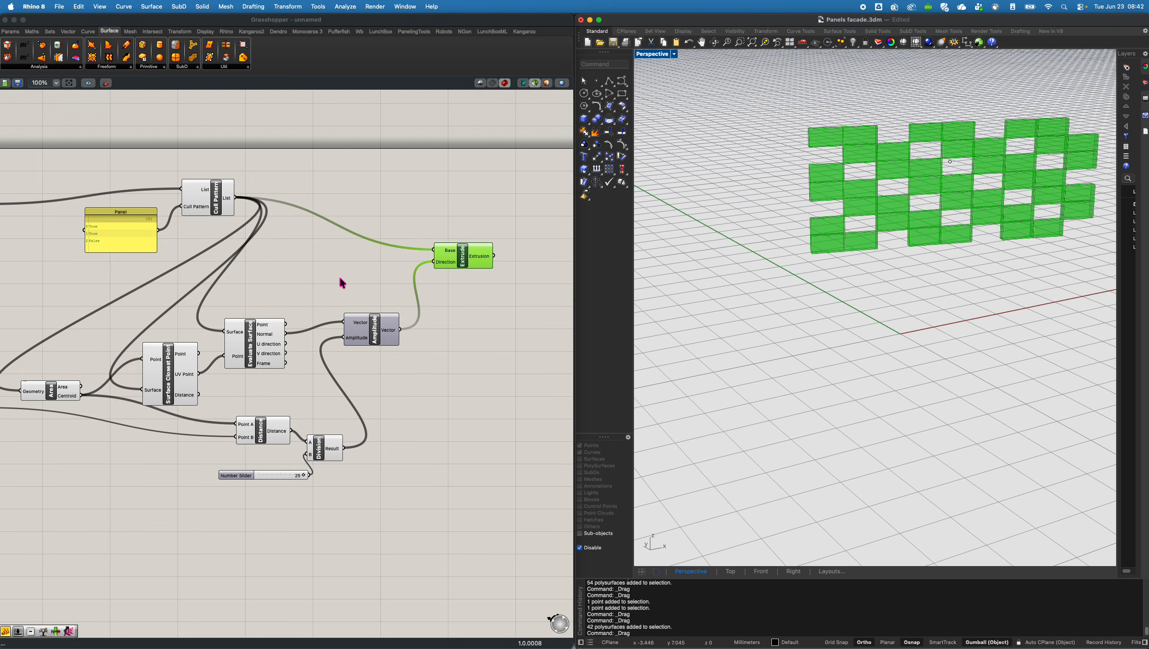
Preview the Cull Pattern surfaces, add a Brep Wireframe component, and connect Cull Pattern's List to its Brep input.
right_click_drag(459, 274, 405, 280)
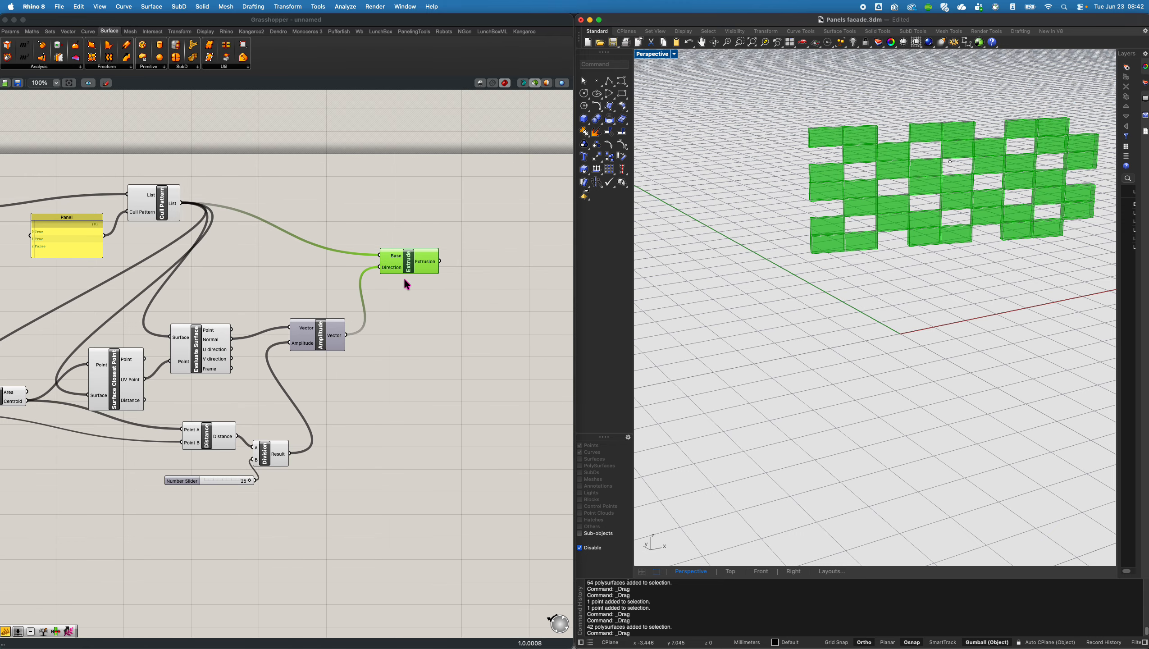
left_click(166, 207)
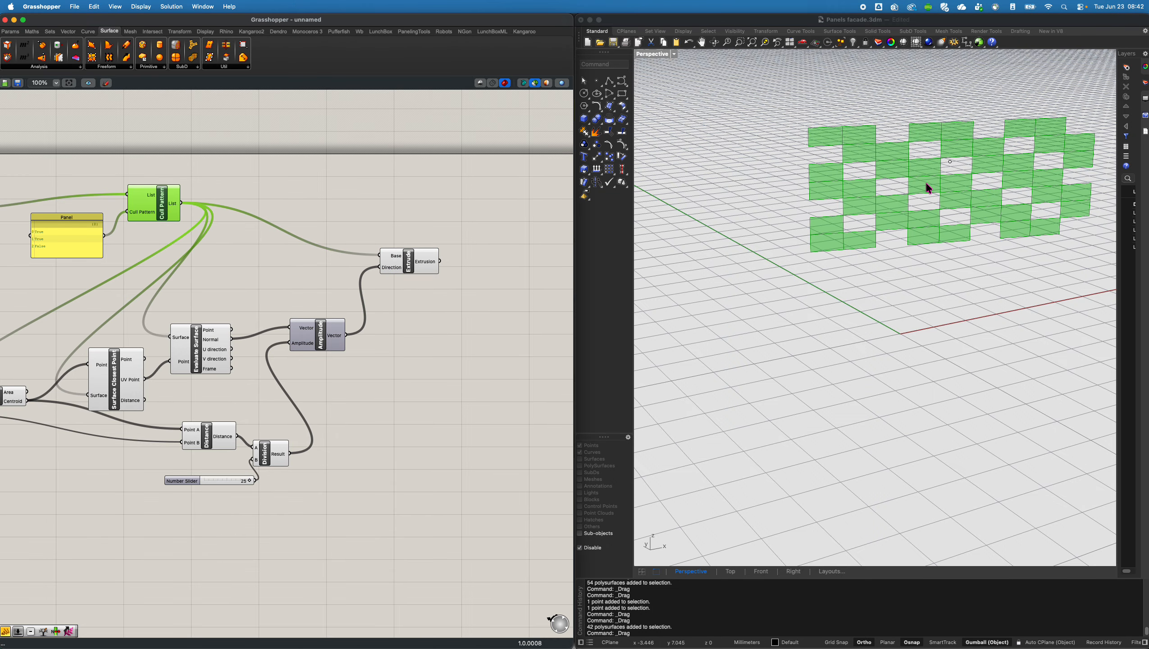
scroll(922, 188, "up", 5)
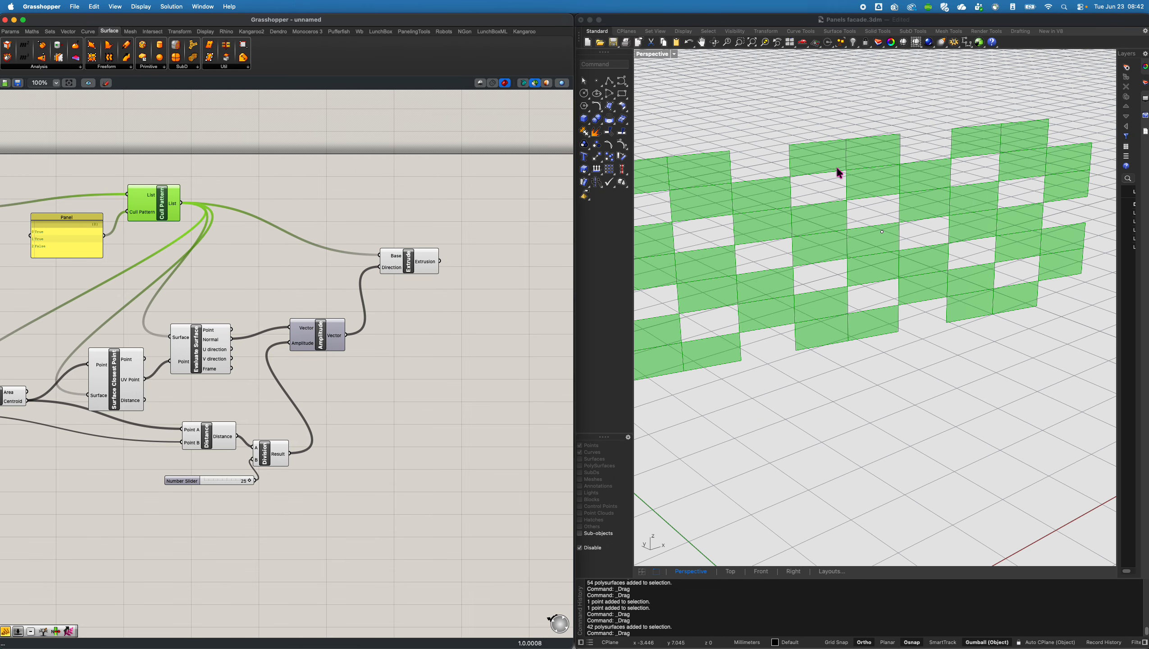
right_click_drag(133, 232, 256, 253)
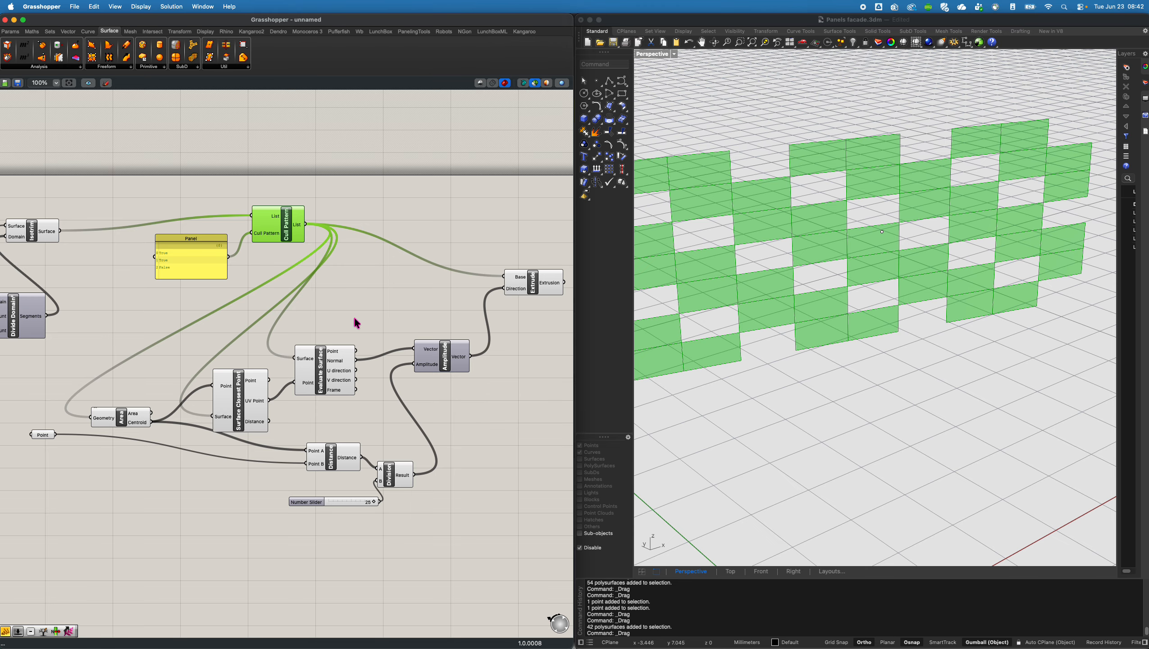
right_click_drag(357, 324, 247, 329)
double_click(295, 178)
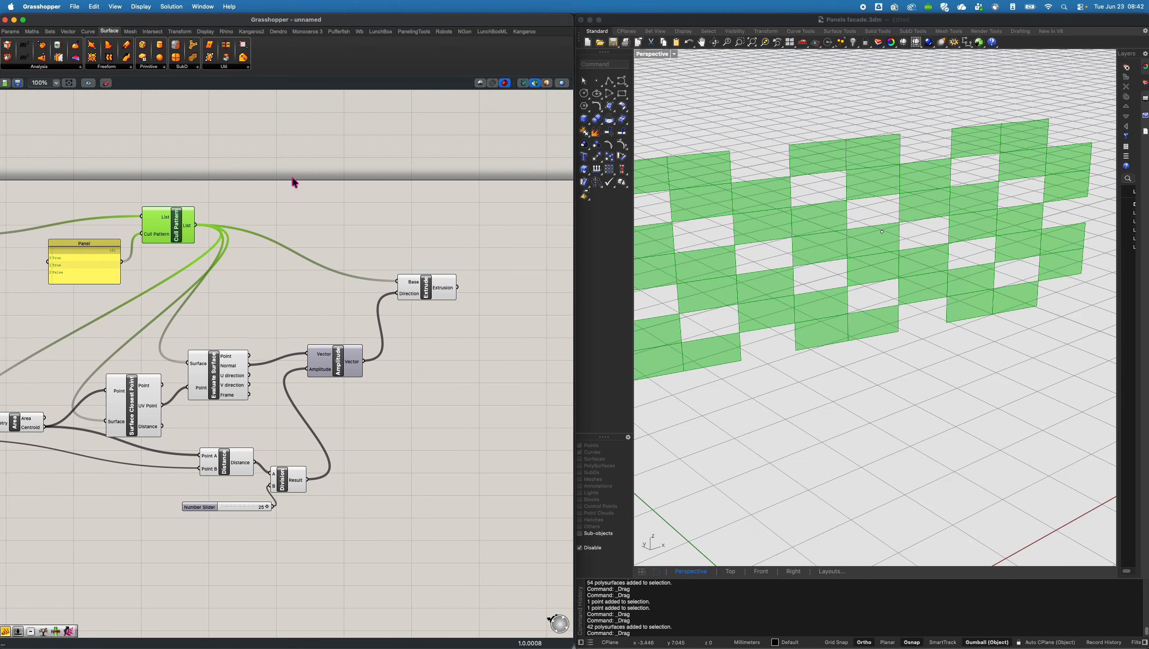
type("wire")
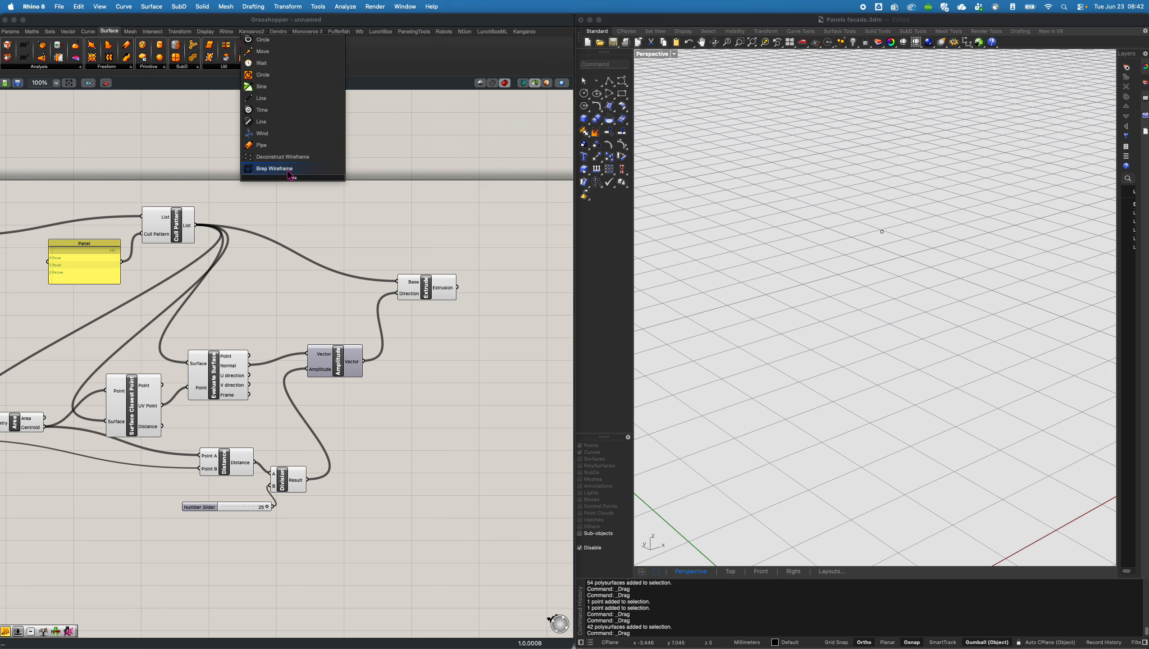
left_click(290, 171)
left_click_drag(195, 225, 357, 188)
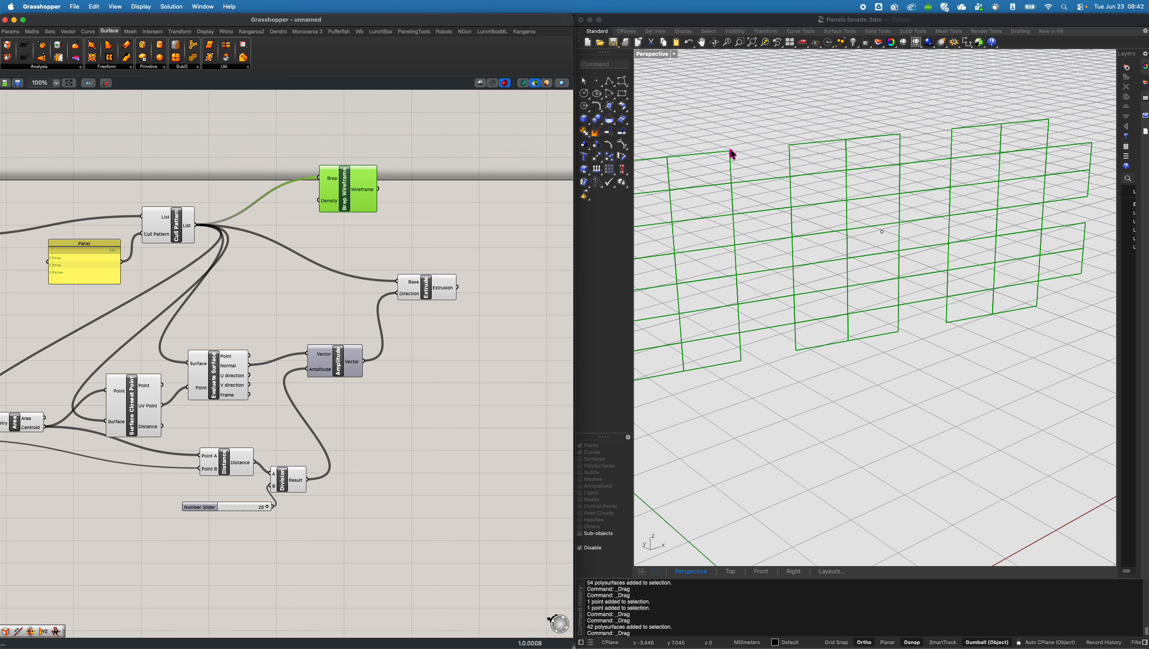
Add a Panel and connect Brep Wireframe's Wireframe output to it to list the curves.
right_click_drag(397, 167, 347, 192)
double_click(370, 167)
type("//")
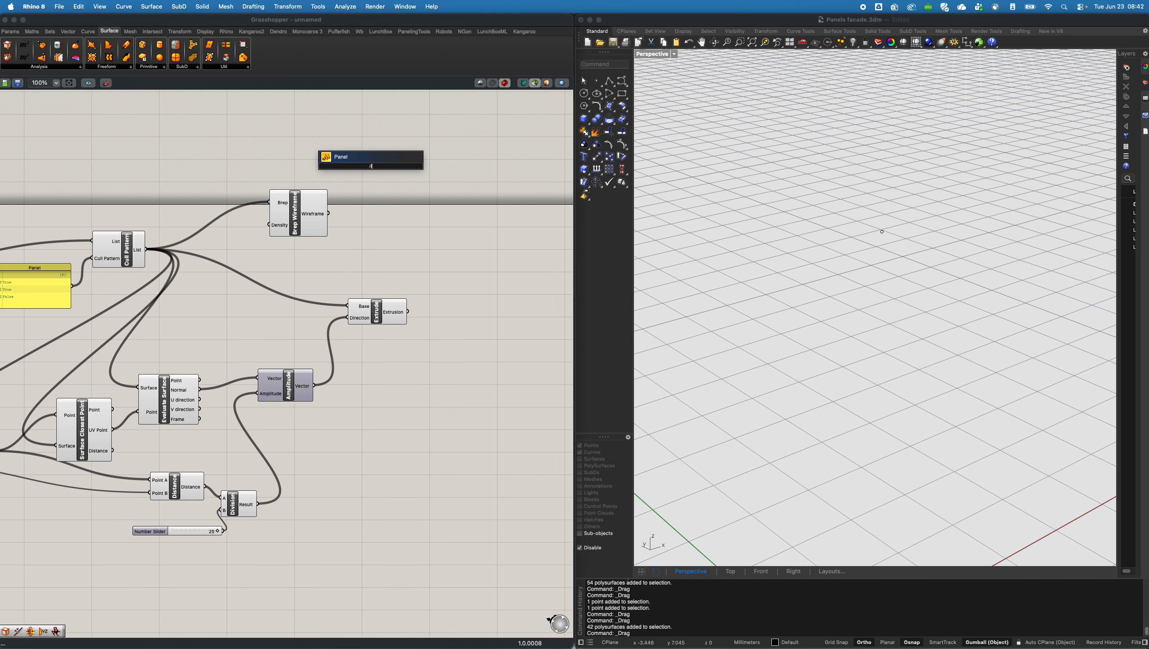
key("Return")
left_click_drag(329, 213, 402, 281)
left_click_drag(291, 210, 276, 202)
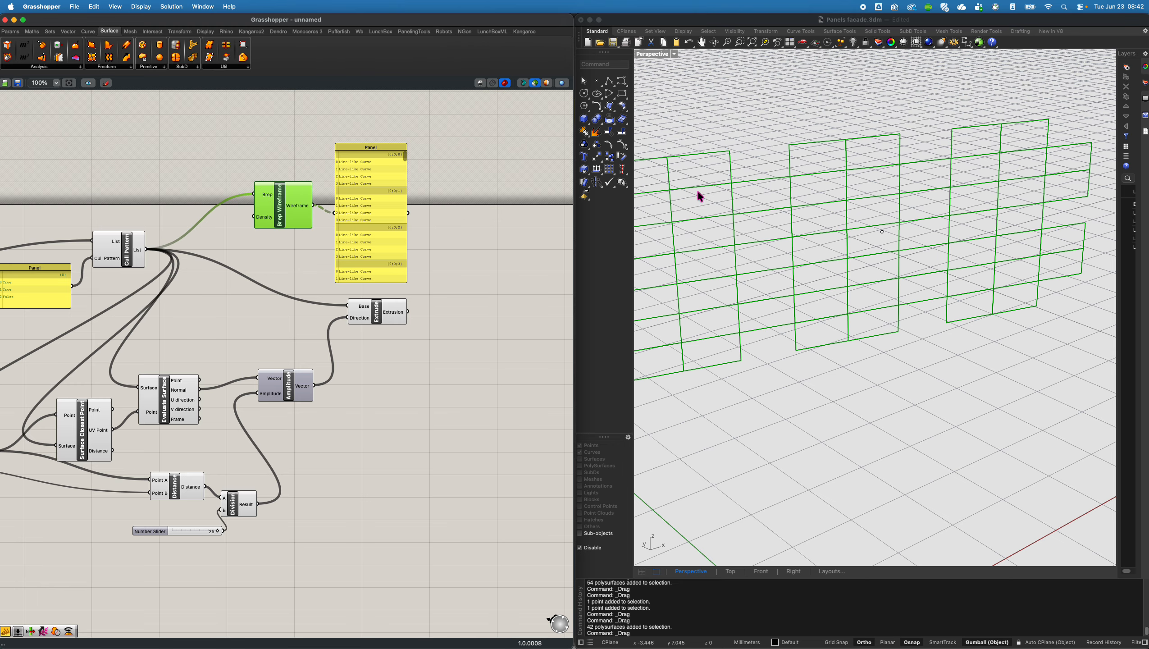
Add a Join Curves component between Brep Wireframe and the panel, feeding it the Wireframe output and sending its Curves to the panel.
left_click_drag(393, 180, 438, 139)
double_click(331, 219)
type("join")
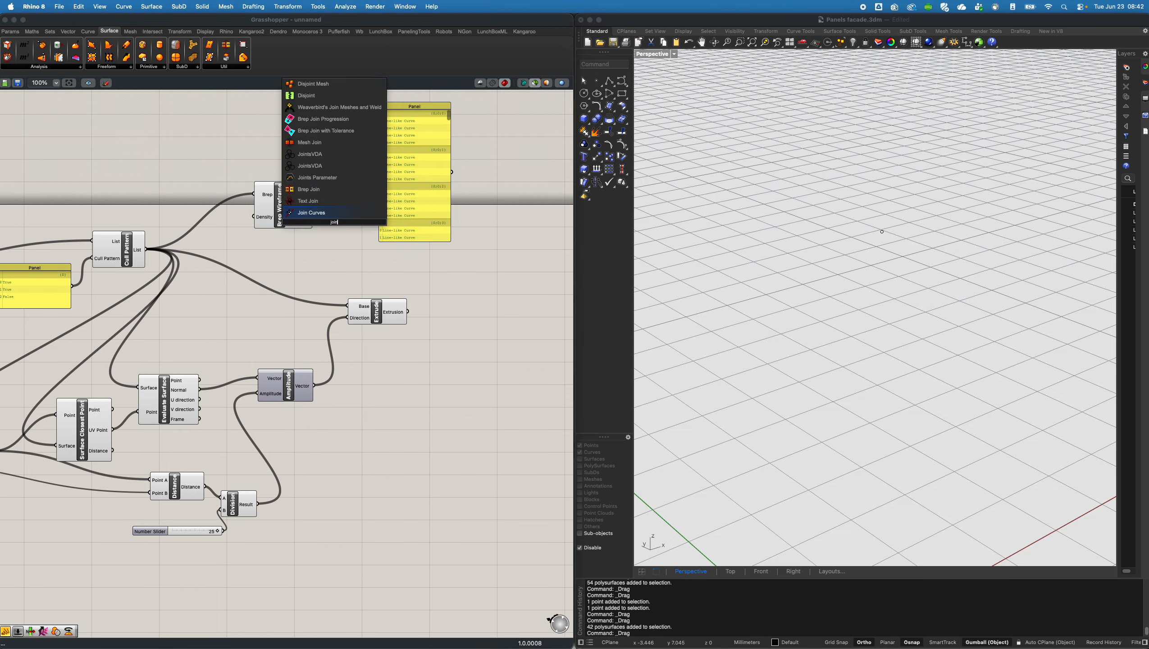
key("BackSpace")
left_click(310, 211)
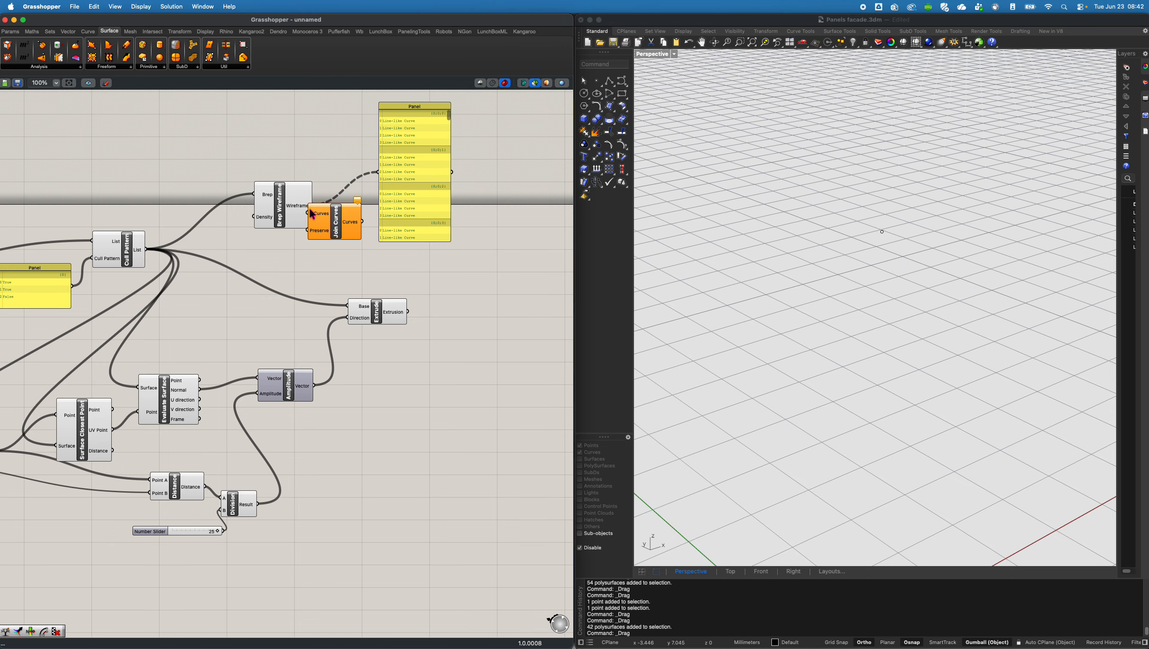
mouse_move(336, 218)
left_mouse_down()
mouse_move(355, 212)
mouse_move(332, 207)
mouse_move(347, 224)
left_mouse_up()
left_click_drag(372, 224, 461, 215)
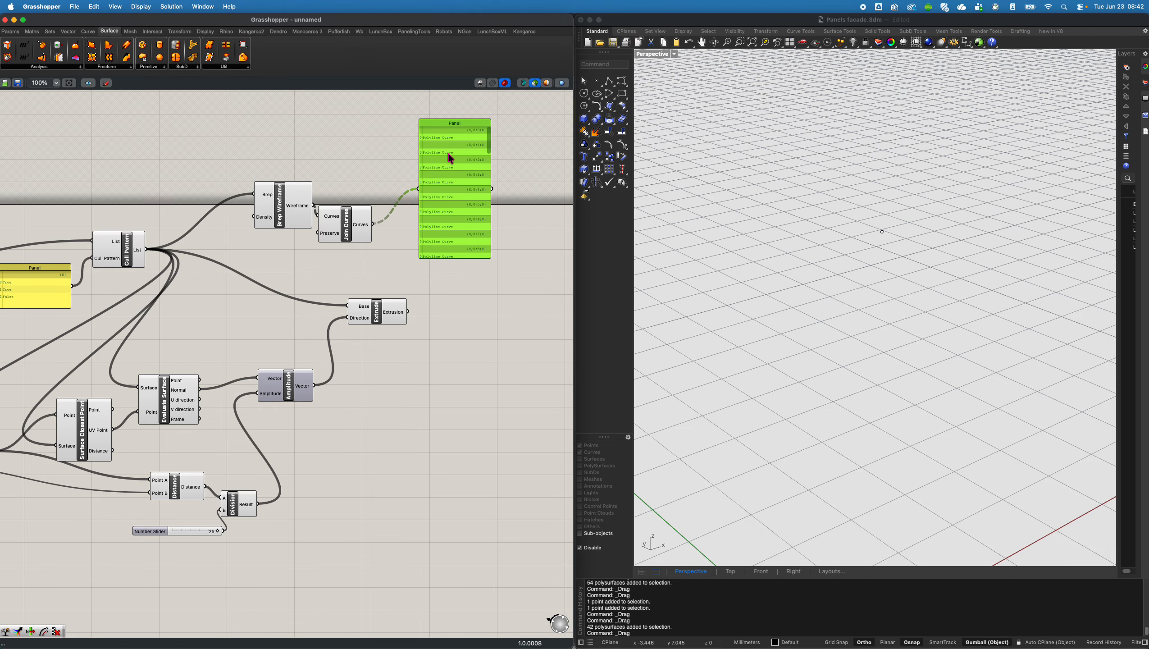
Preview the joined panel outlines and space out Brep Wireframe, Join Curves and the panel on the canvas.
left_click(340, 227)
mouse_move(906, 225)
right_mouse_down()
mouse_move(931, 234)
mouse_move(916, 226)
mouse_move(949, 205)
mouse_move(904, 213)
right_mouse_up()
right_click_drag(419, 210, 319, 238)
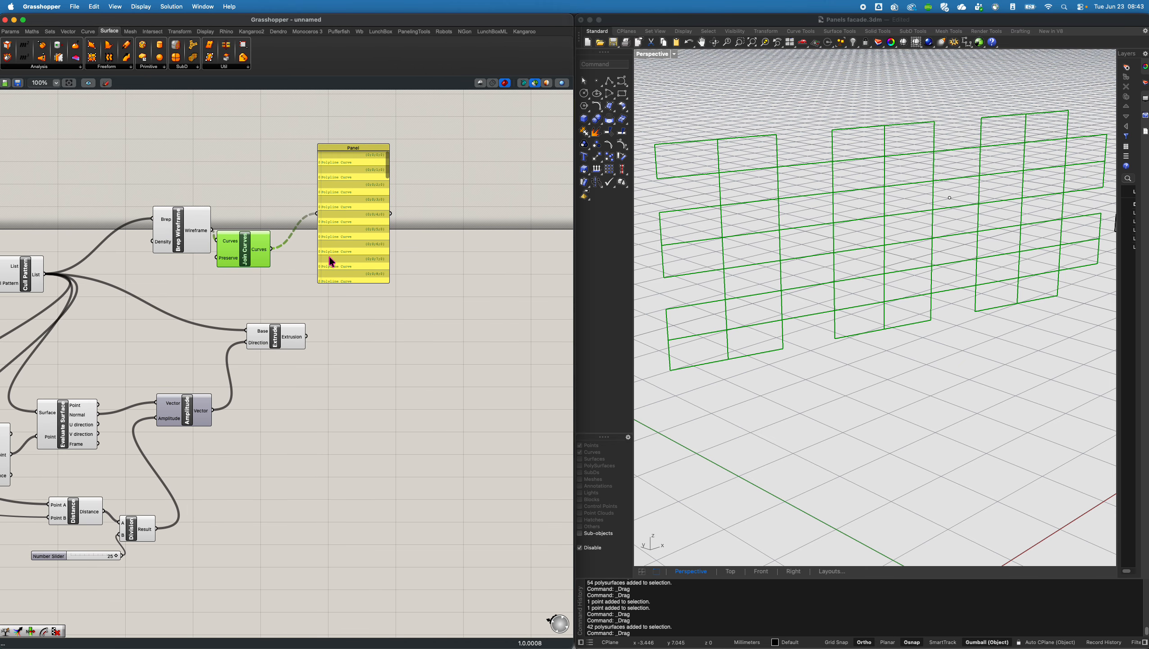
left_click_drag(206, 234, 184, 234)
left_click(256, 250)
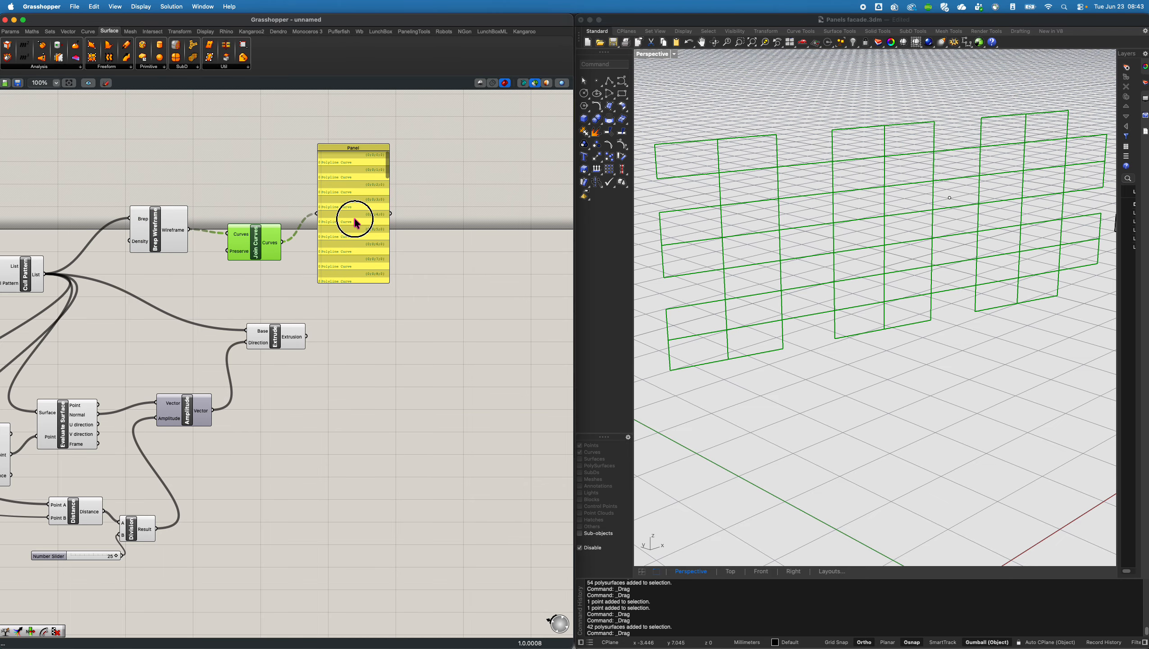
left_click_drag(354, 218, 428, 221)
left_click_drag(257, 237, 271, 216)
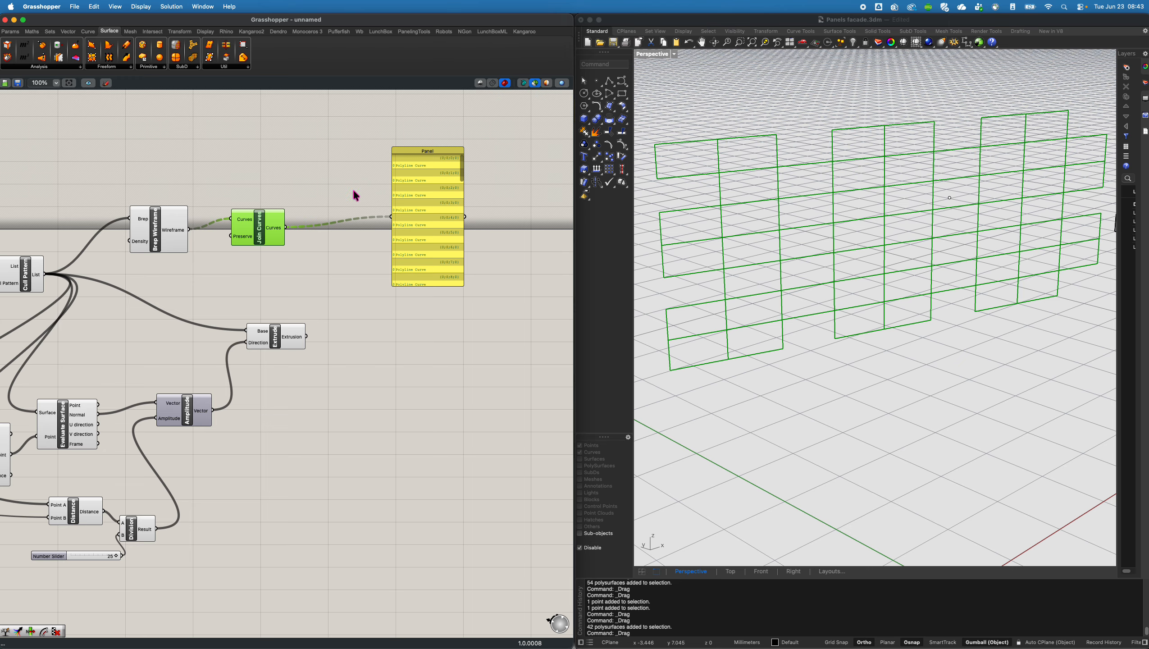
Try an Offset Curve component with Join Curves' Curves output connected to its Curve input.
double_click(336, 182)
type("offset curve")
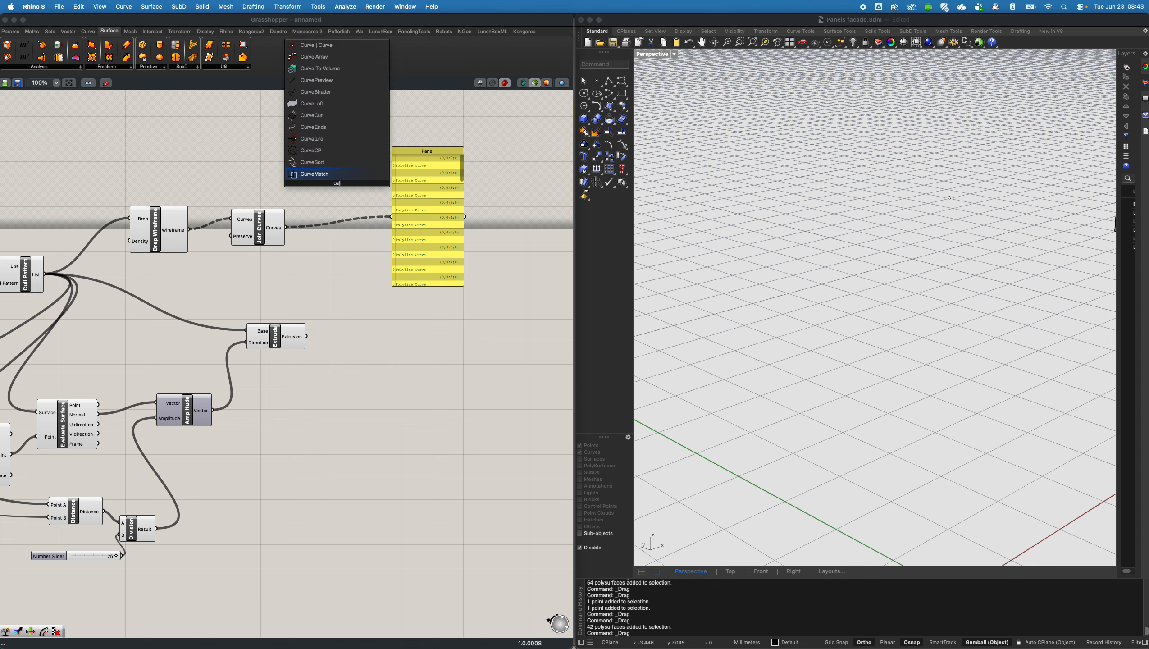
key("Return")
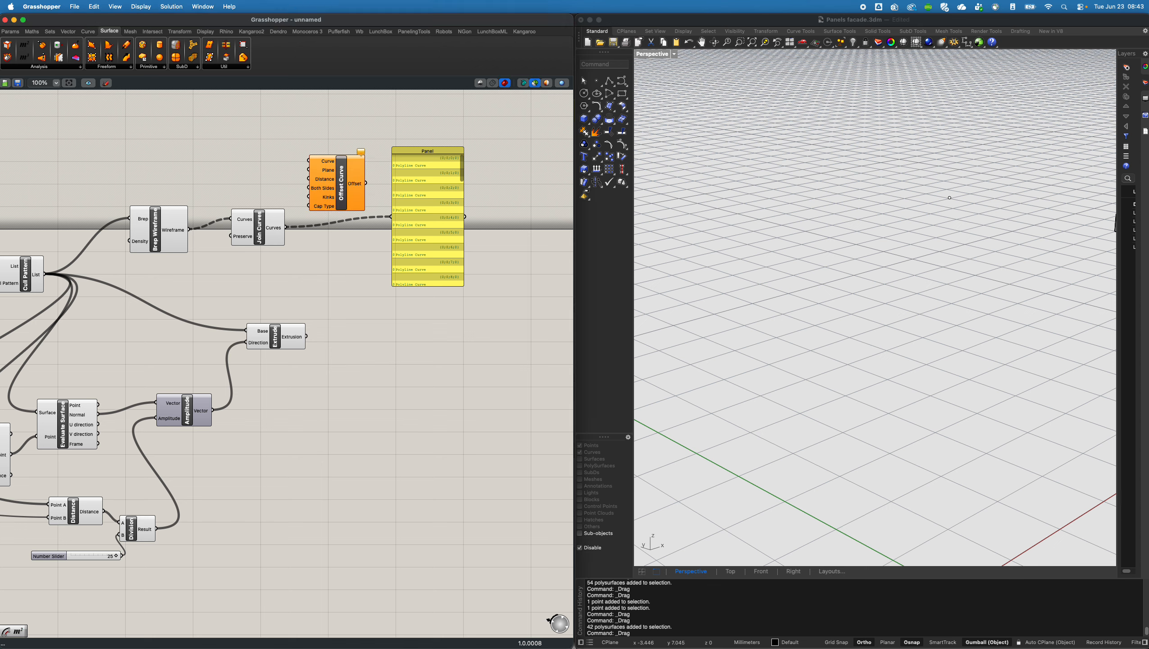
left_click(264, 232)
left_click_drag(285, 227, 343, 190)
left_click_drag(448, 199, 503, 203)
left_click(351, 203)
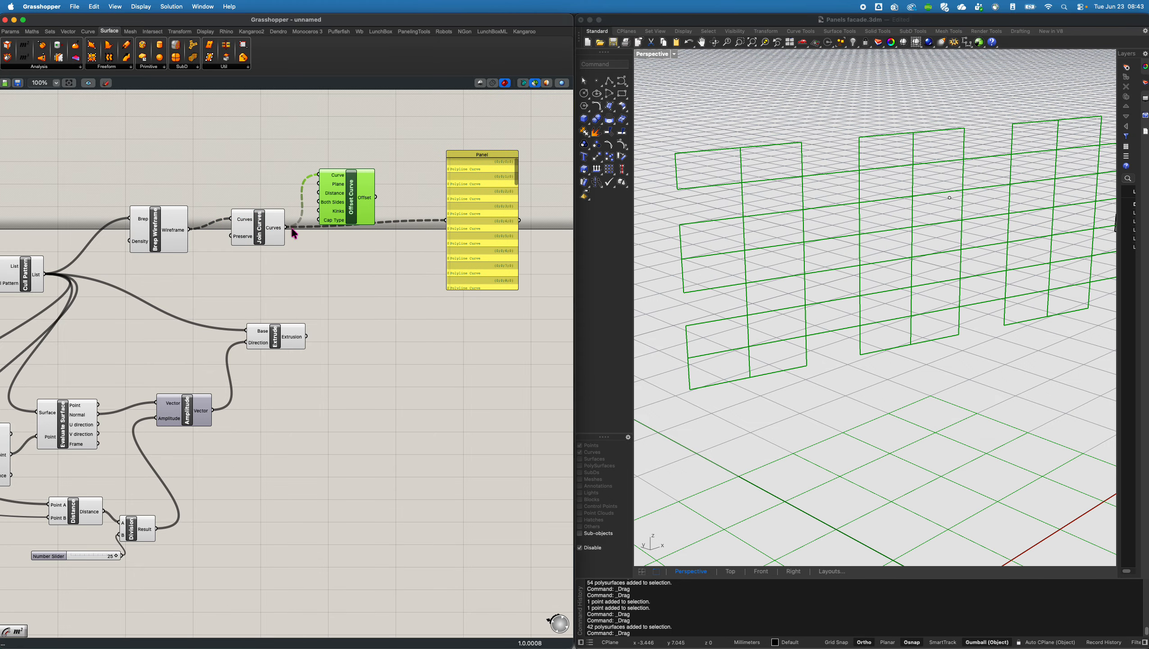
Compare the Offset Curve preview with the Join Curves outlines from another angle and delete the Offset Curve component.
left_click(275, 233)
left_click(337, 205, "shift")
right_click_drag(752, 218, 757, 231)
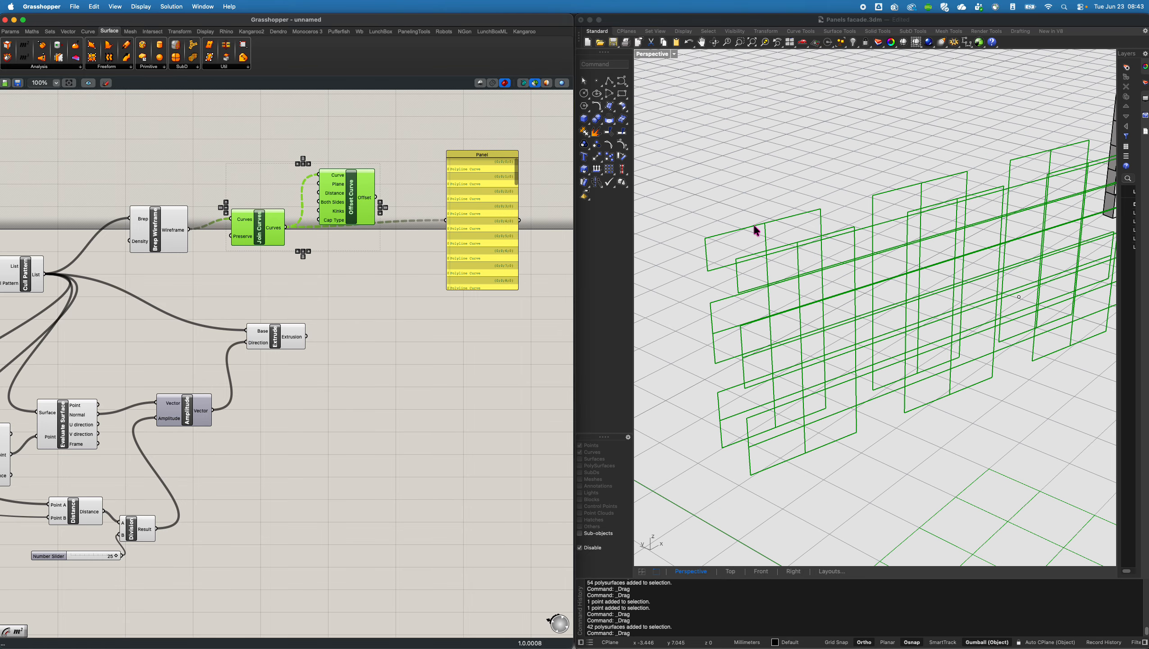
left_click(326, 302)
left_click_drag(351, 200, 372, 176)
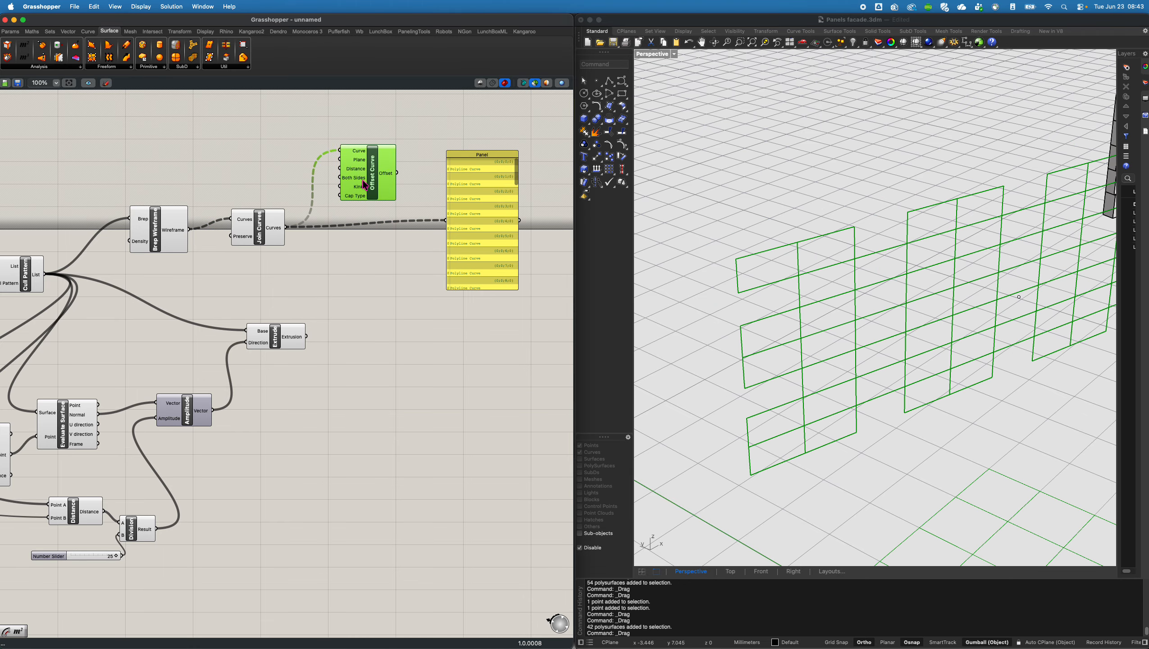
left_click(255, 224)
left_click_drag(255, 224, 265, 210)
left_click(167, 230)
left_click(281, 220)
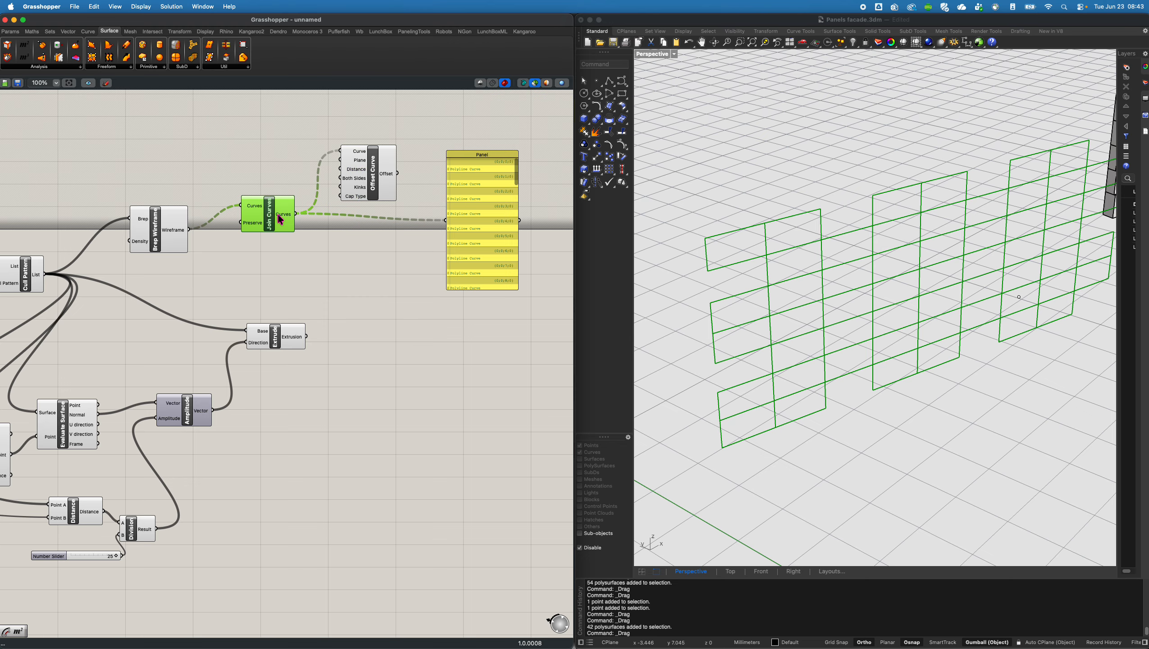
left_click(361, 191)
key("Delete")
Add the Offset Curve component with a Corners input, feed it Join Curves' Curves output, and preview and reposition it.
double_click(362, 187)
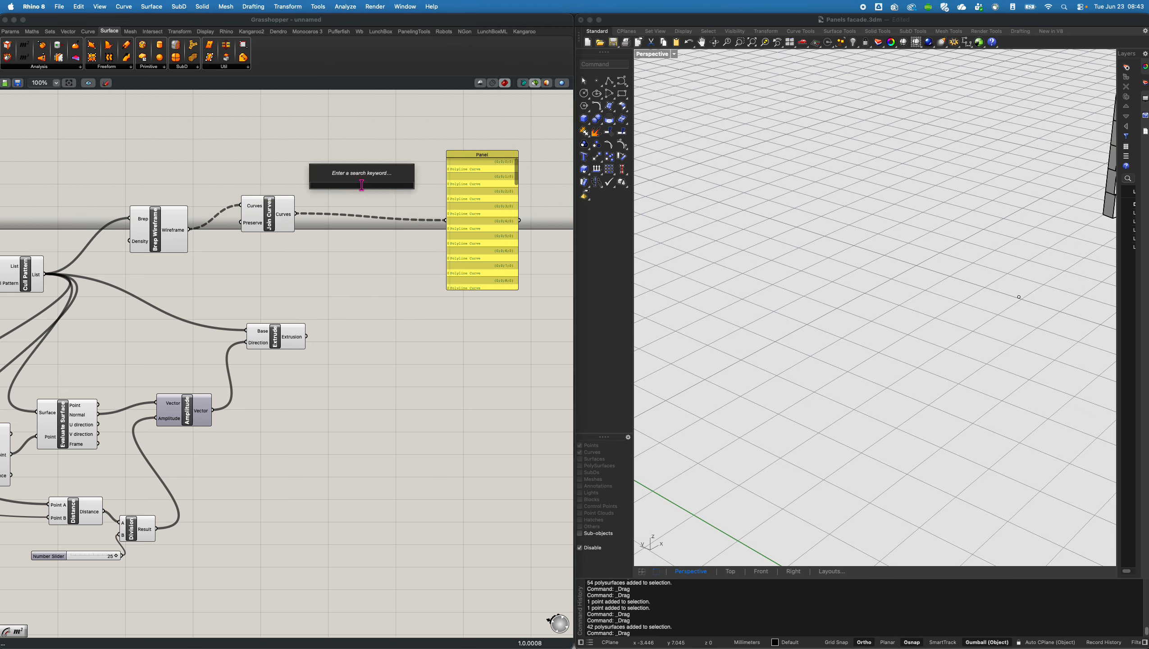
type("curve o")
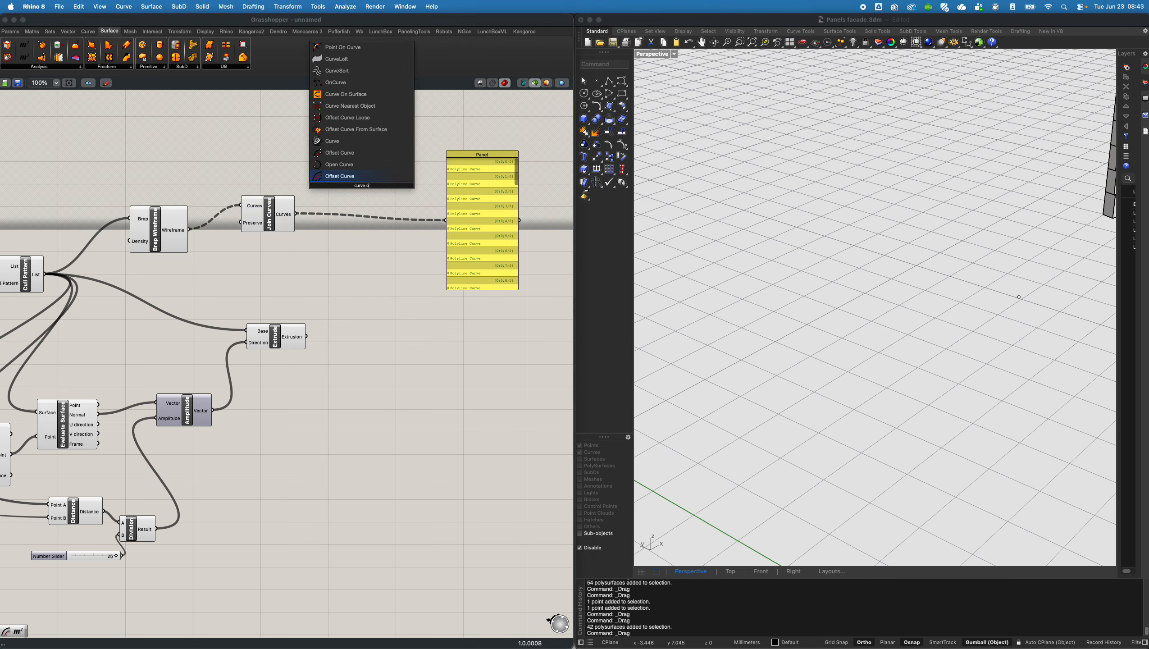
key("Up")
key("Up")
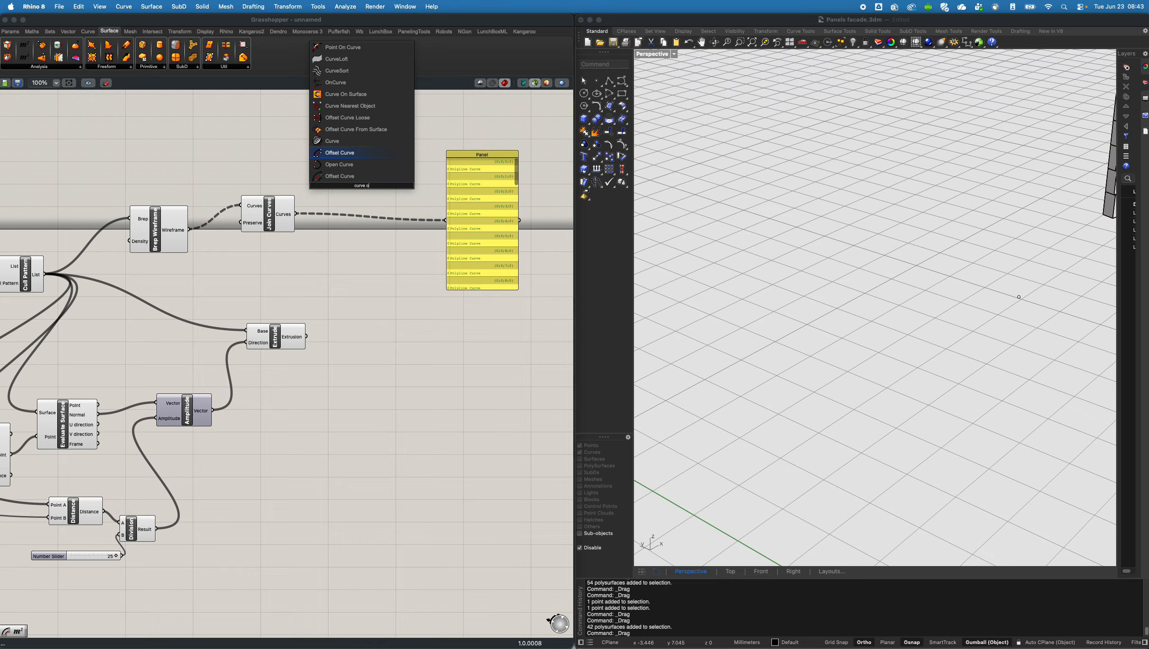
key("Return")
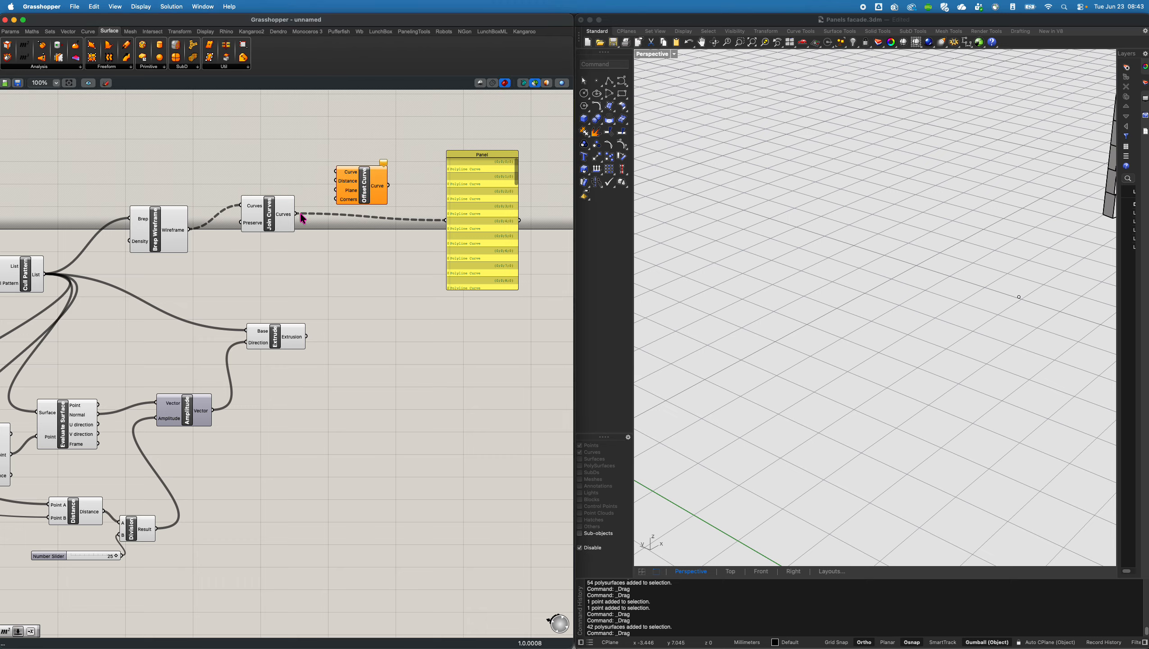
mouse_move(297, 214)
left_mouse_down()
mouse_move(289, 198)
mouse_move(336, 172)
left_mouse_up()
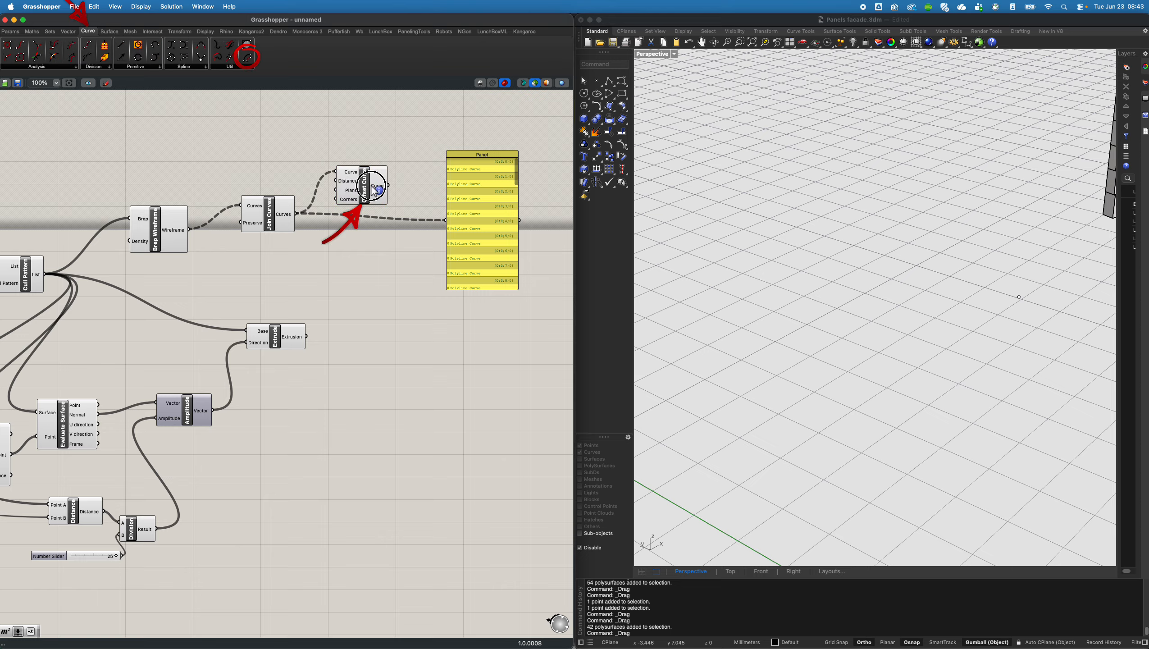
left_click(363, 188)
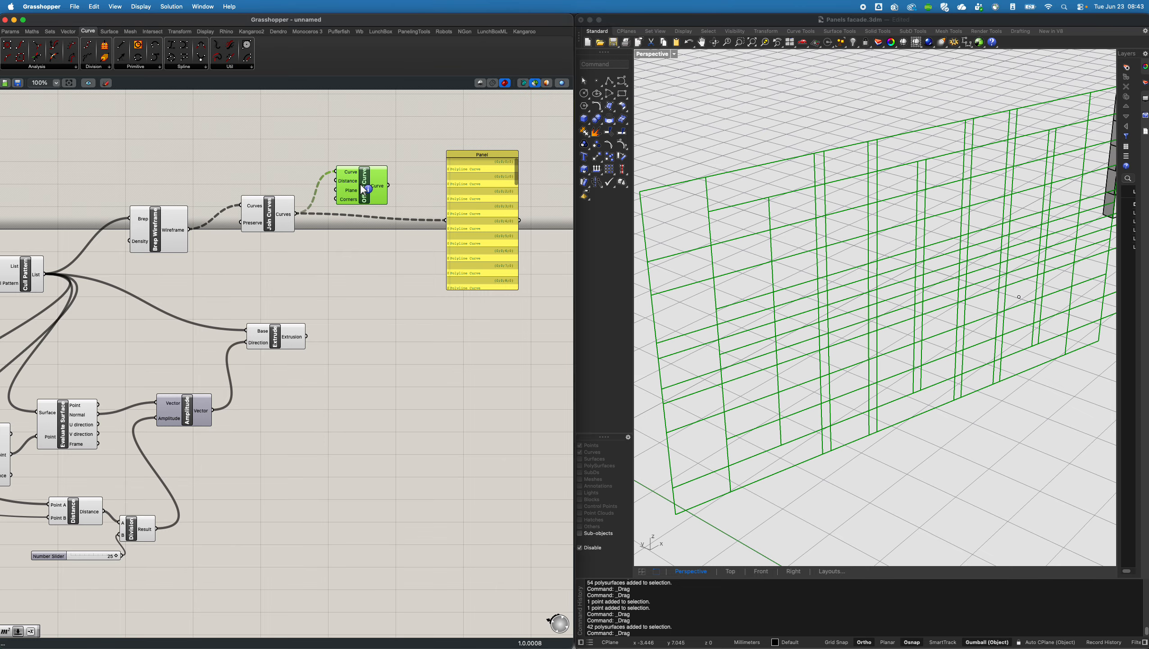
left_click_drag(361, 184, 405, 182)
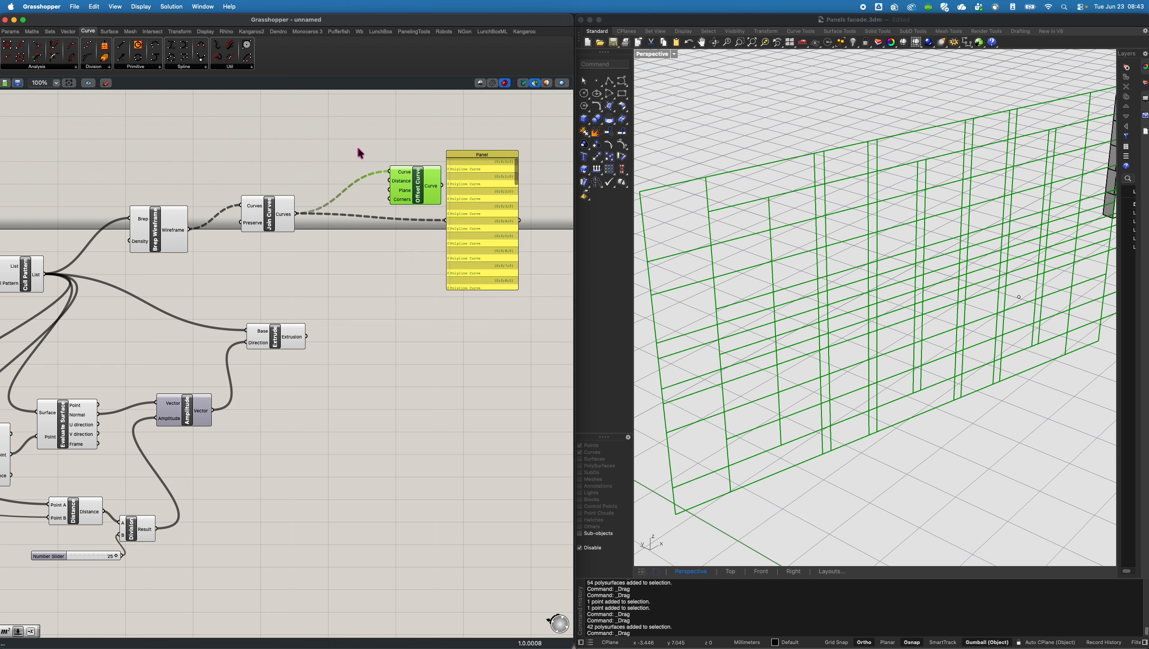
Add a Negative component driving Offset Curve's Distance input and space out both components and the panel on the canvas.
double_click(359, 148)
type("negat")
key("Return")
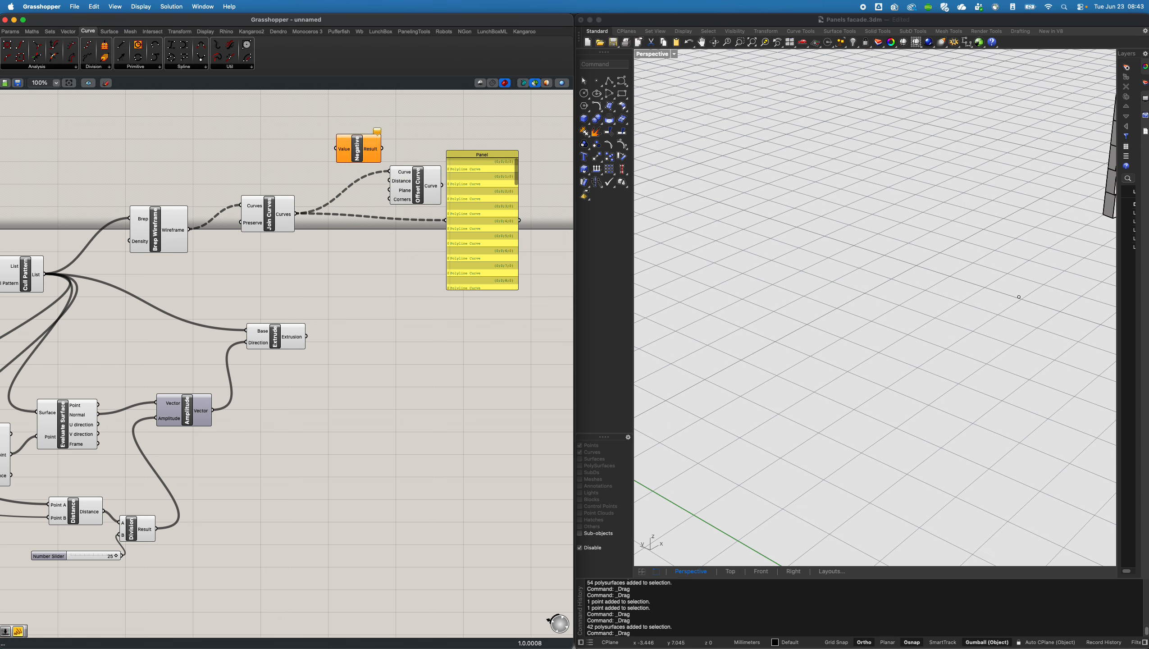
left_click_drag(357, 148, 388, 184)
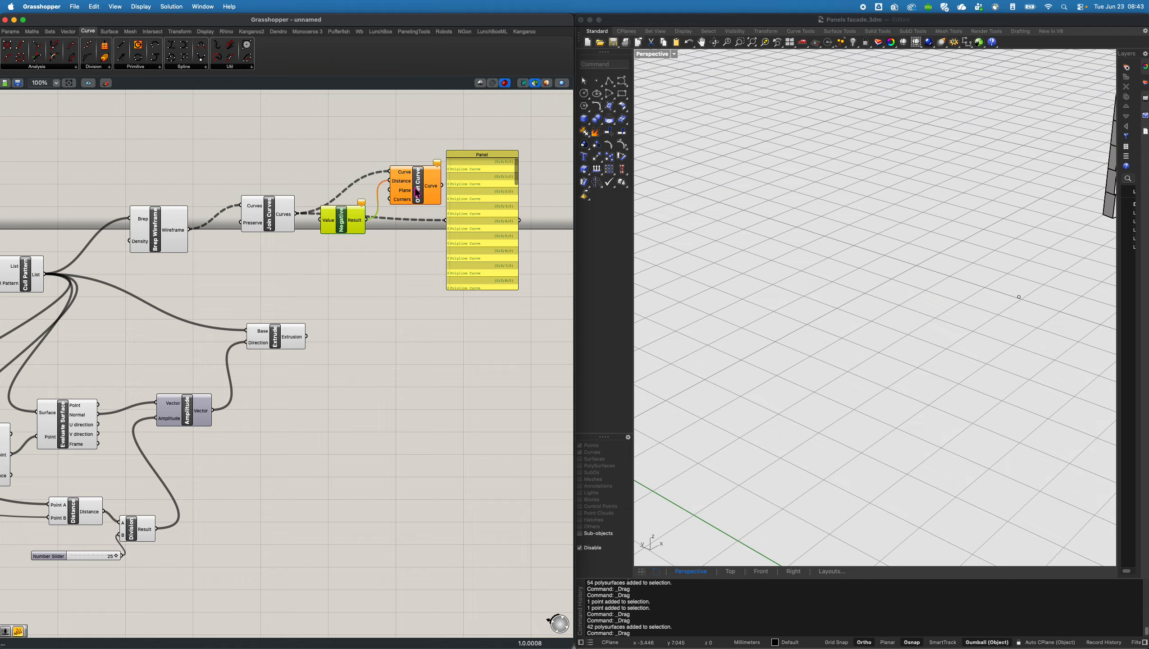
left_click(426, 187)
left_click_drag(475, 200, 520, 275)
left_click(349, 217)
left_click(416, 184, "shift")
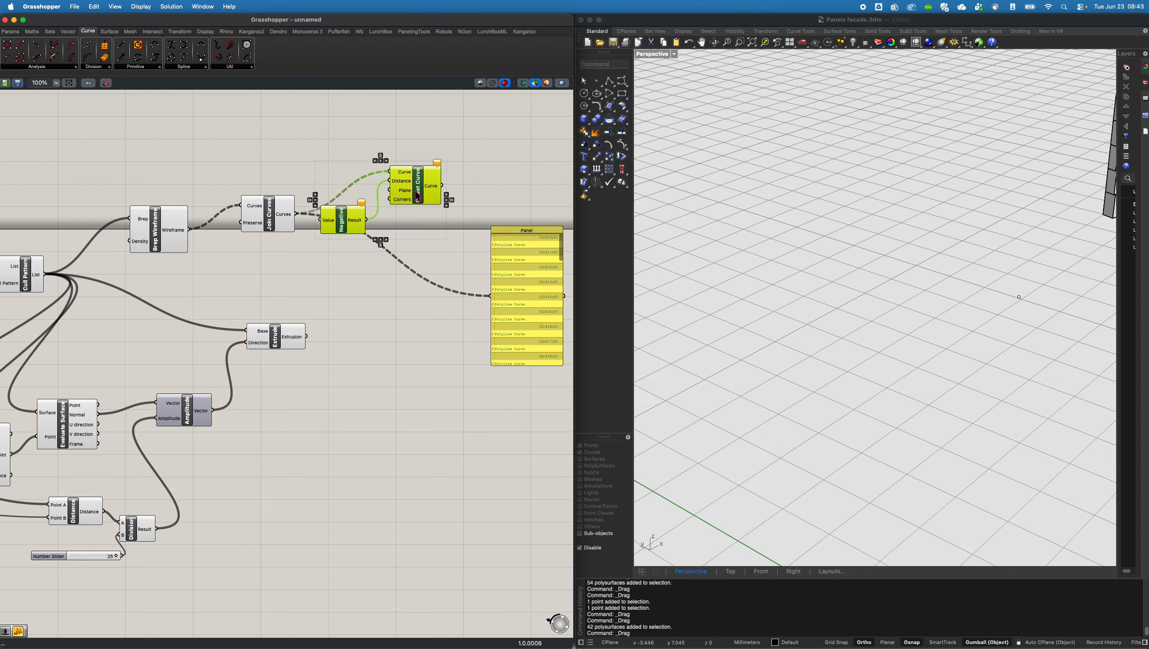
left_click_drag(416, 187, 479, 183)
Add a number slider ranging from 0.01 to 1, connect it to Negative's Value input, and set it to 0.06.
double_click(370, 151)
type("0")
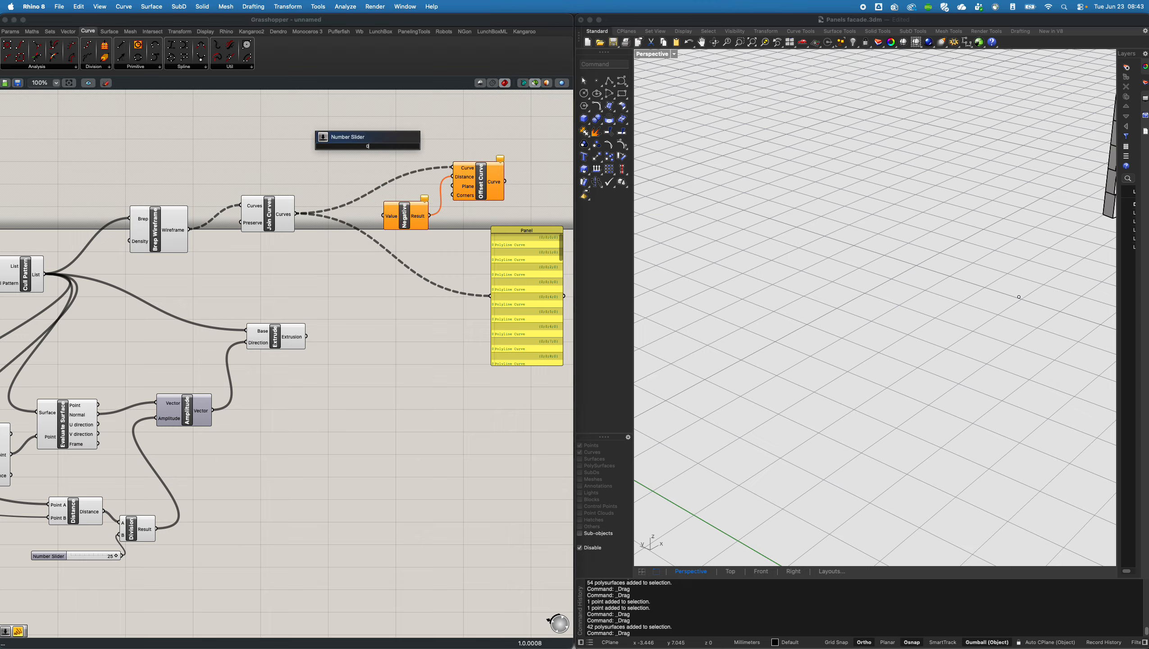
type(".01...1")
key("Return")
left_click_drag(379, 144, 391, 217)
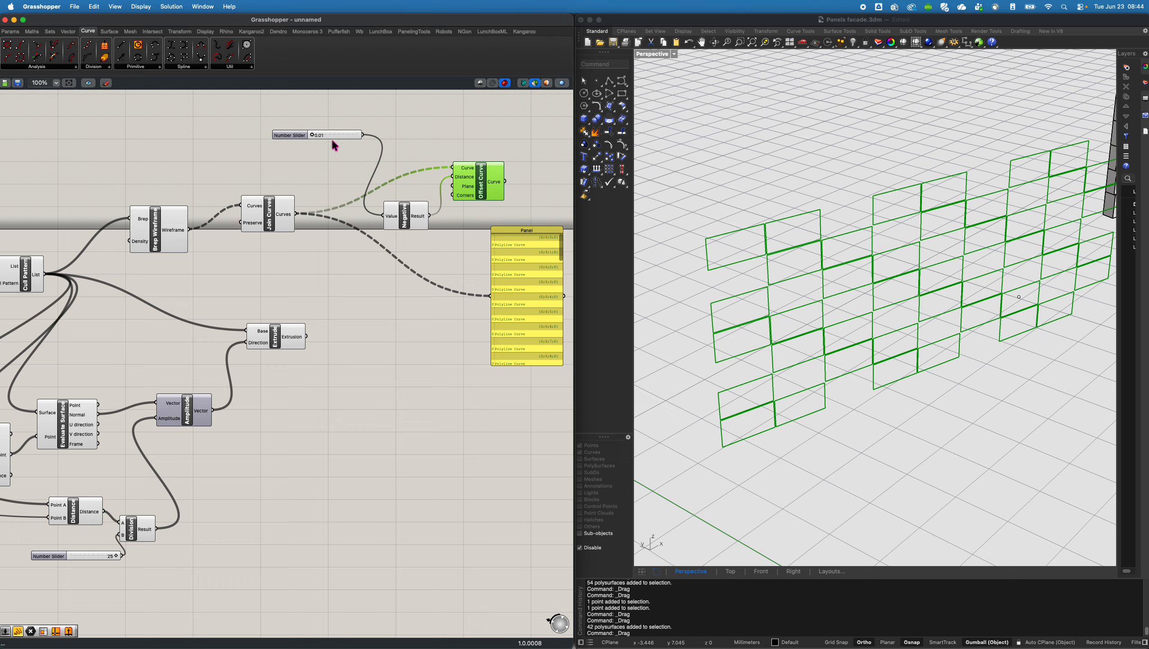
left_click_drag(313, 135, 313, 134)
Preview the Join Curves outlines and the Offset Curve outlines together from another angle.
left_click(274, 215)
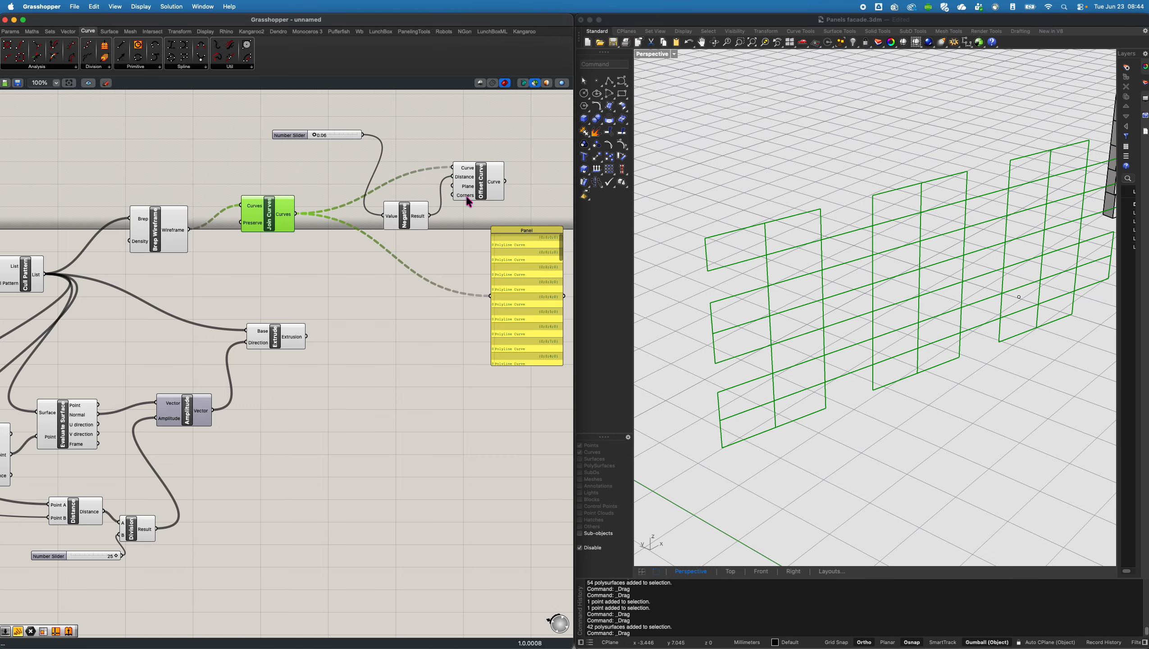
left_click(482, 176, "shift")
right_click_drag(860, 268, 837, 251)
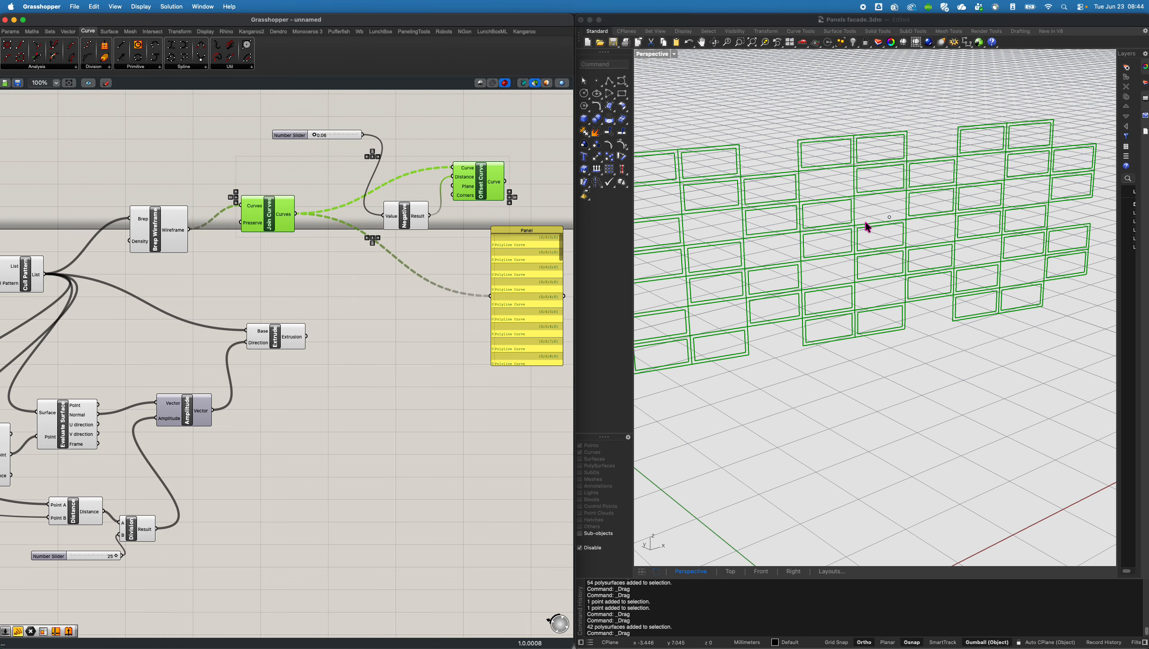
Lower Divide Domain's U Count and V Count sliders to split the facade into fewer, larger panels.
right_click_drag(110, 373, 307, 370)
right_click_drag(126, 341, 348, 321)
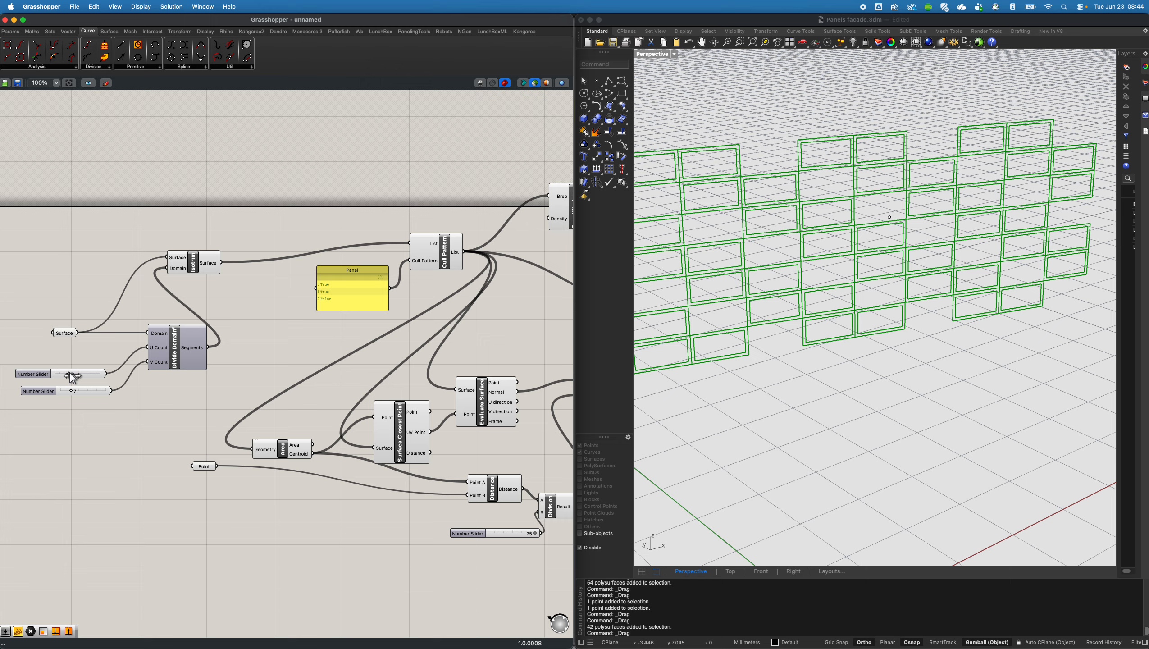
left_click_drag(70, 373, 69, 393)
mouse_move(800, 317)
right_mouse_down()
mouse_move(823, 321)
mouse_move(909, 259)
mouse_move(978, 234)
mouse_move(938, 244)
right_mouse_up()
right_click_drag(474, 262, 288, 270)
right_click_drag(438, 237, 304, 255)
right_click_drag(427, 240, 317, 238)
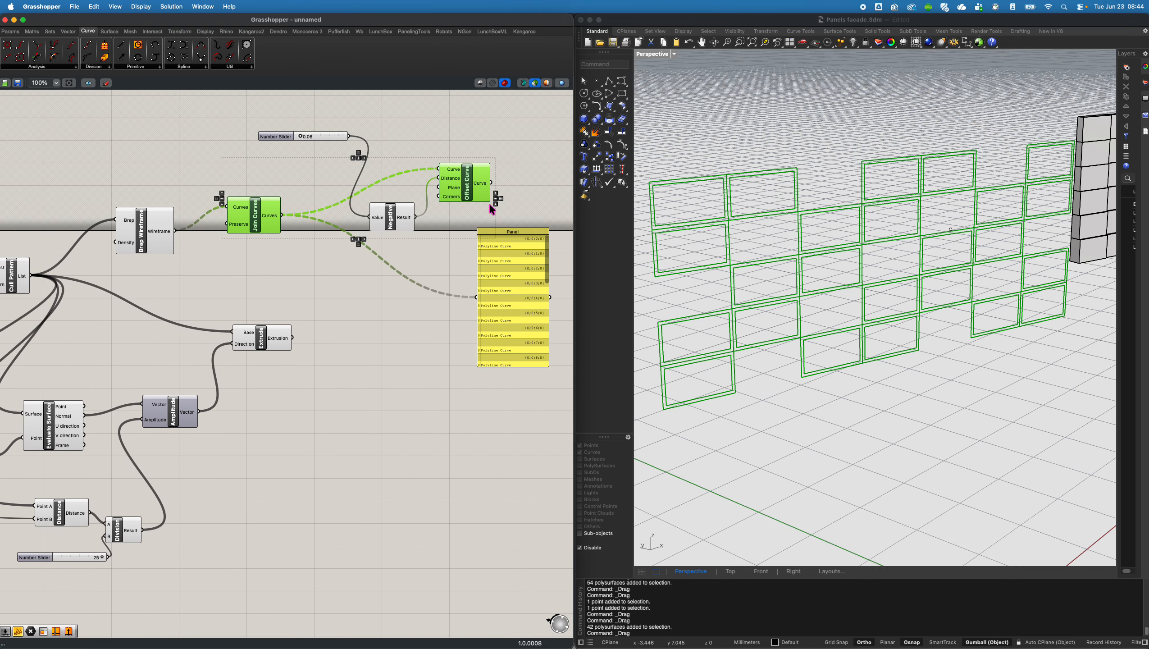
Add a Surface Frames component, connect Offset Curve's Curve output to its Surface input, and preview the frames.
right_click_drag(533, 281, 440, 304)
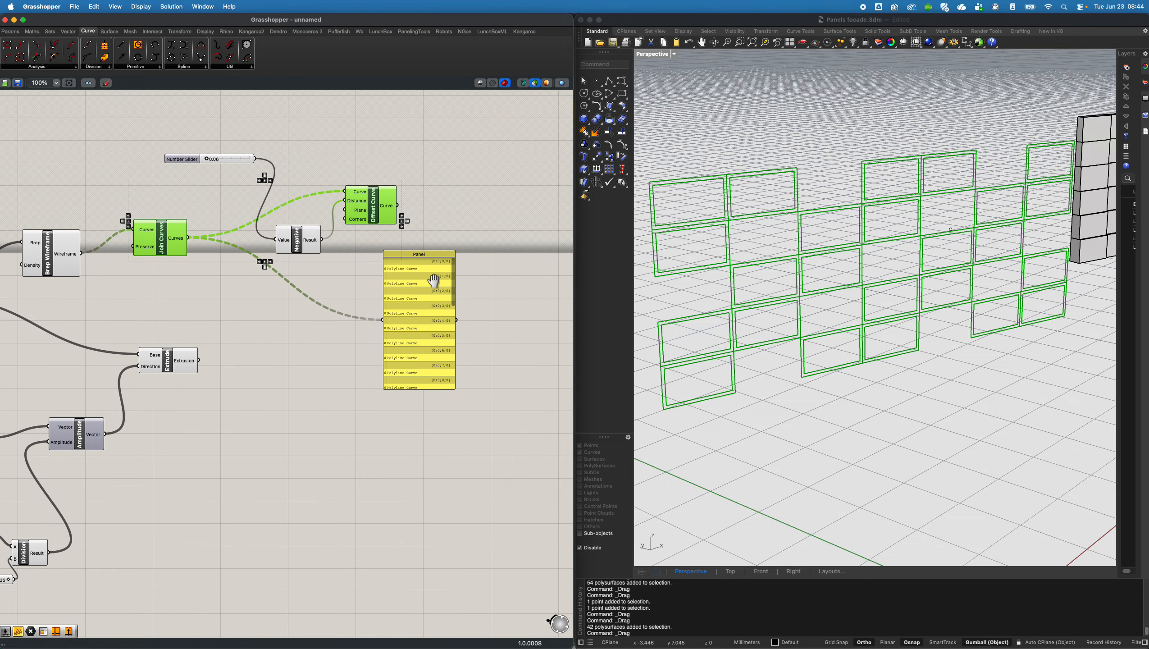
double_click(442, 193)
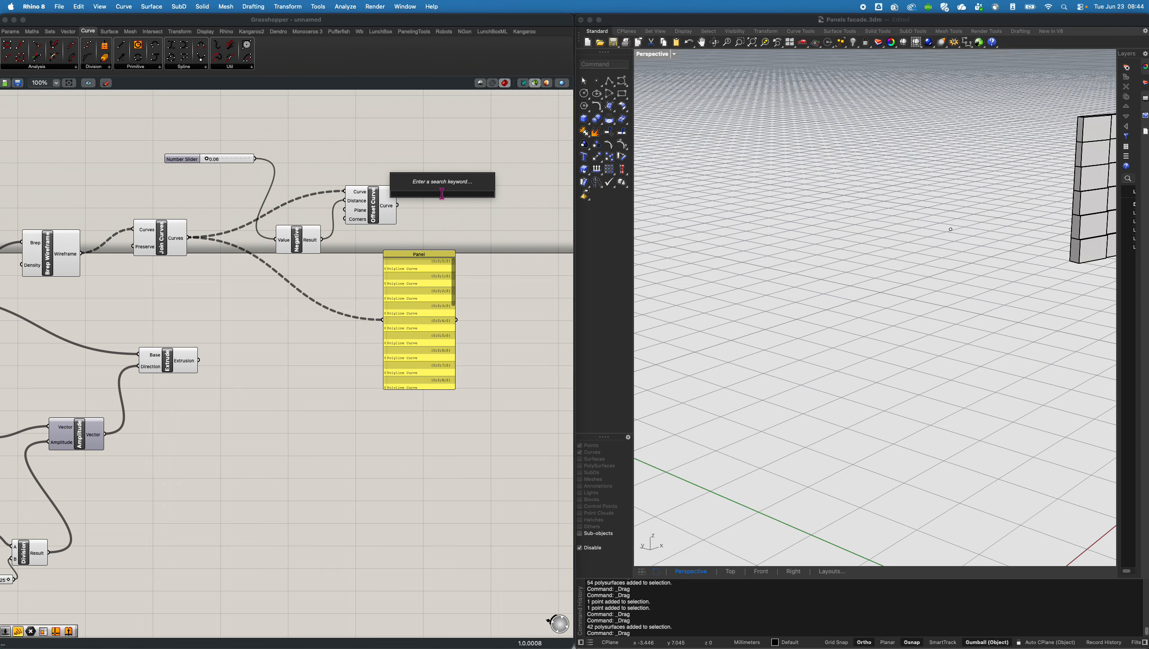
type("surface")
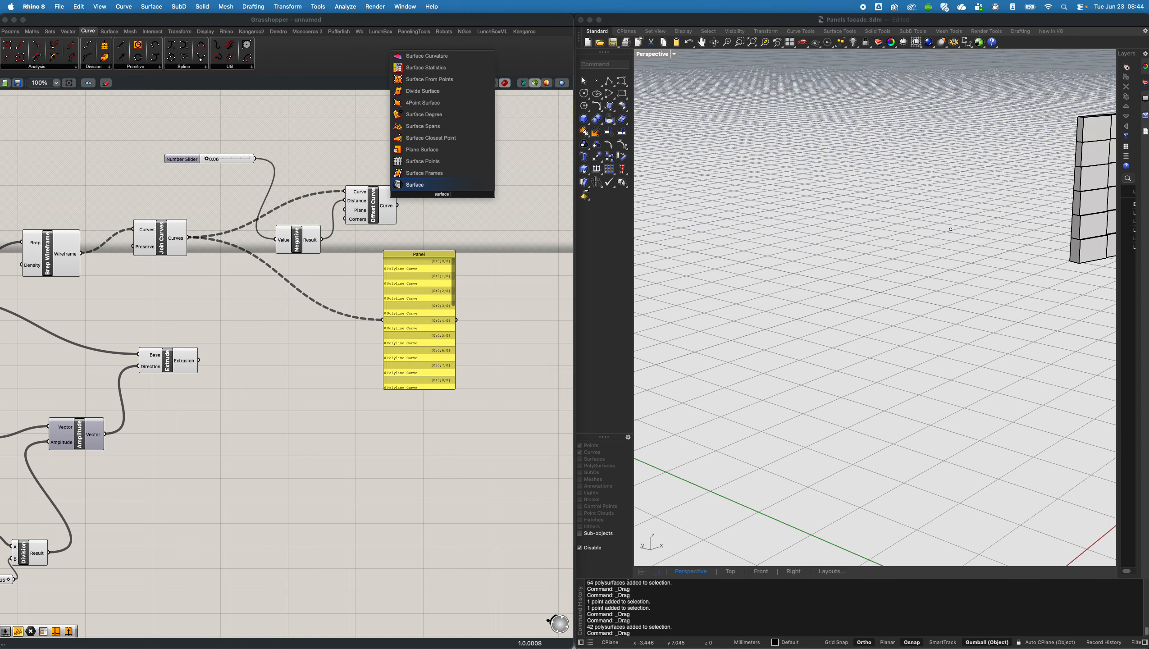
left_click(423, 173)
left_click(376, 210)
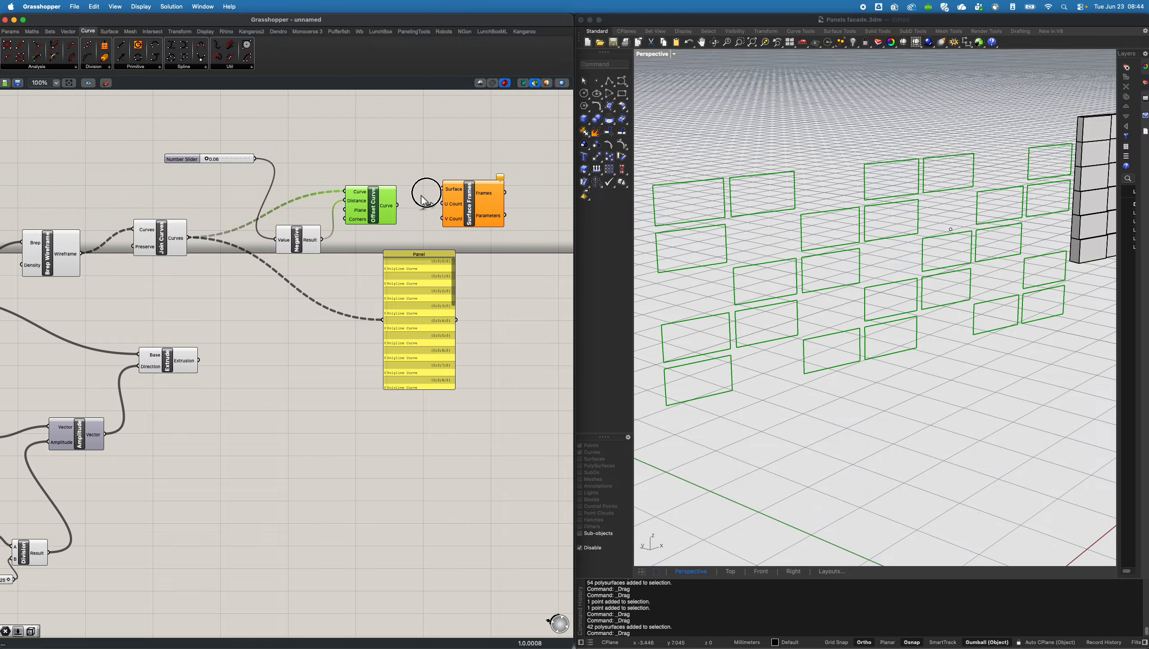
left_click_drag(422, 200, 442, 189)
left_click(472, 203)
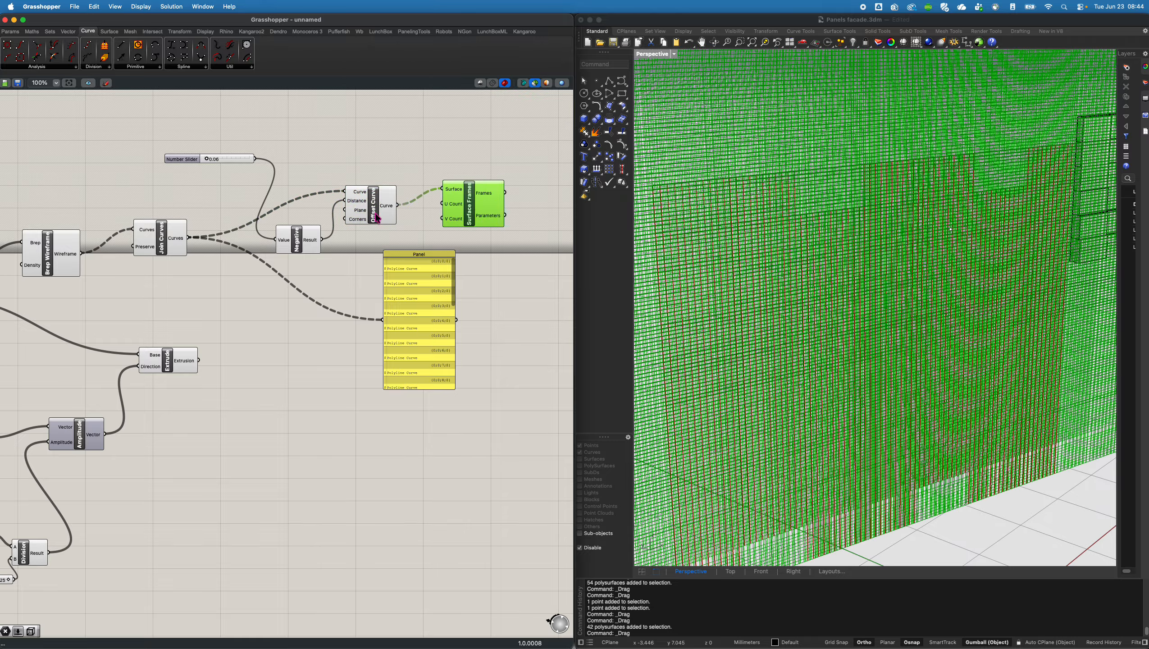
left_click_drag(378, 218, 379, 202)
left_click(468, 199, "shift")
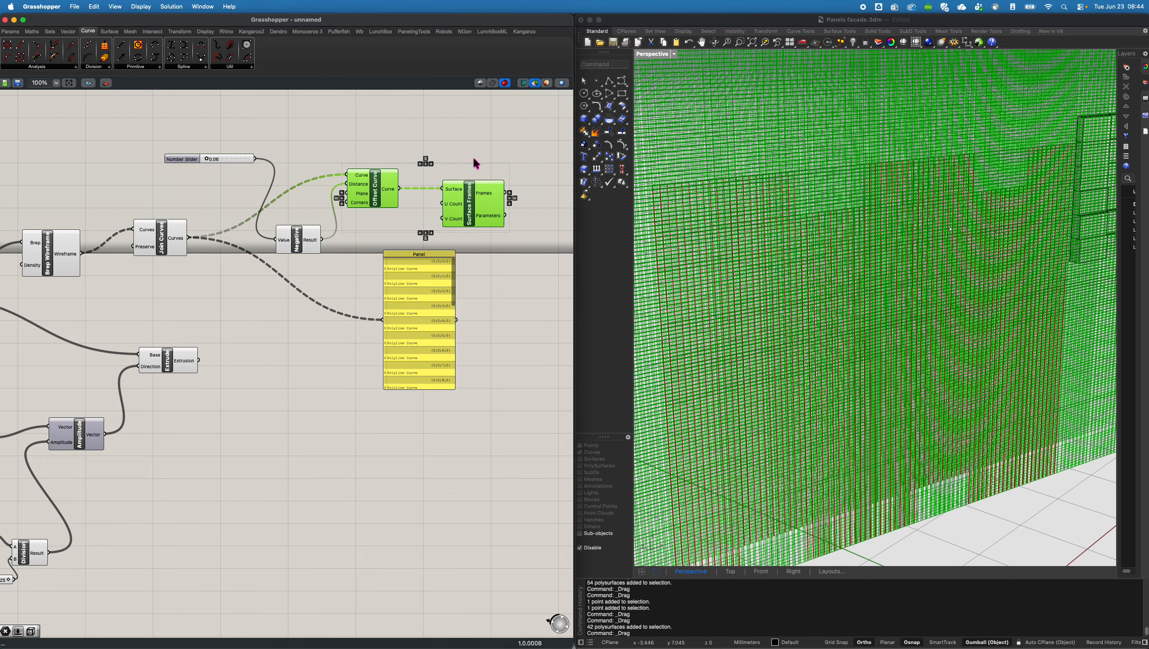
Add a Point parameter and connect Surface Frames' Frames output to it to preview the frame origins as points.
double_click(538, 144)
type("point")
key("Return")
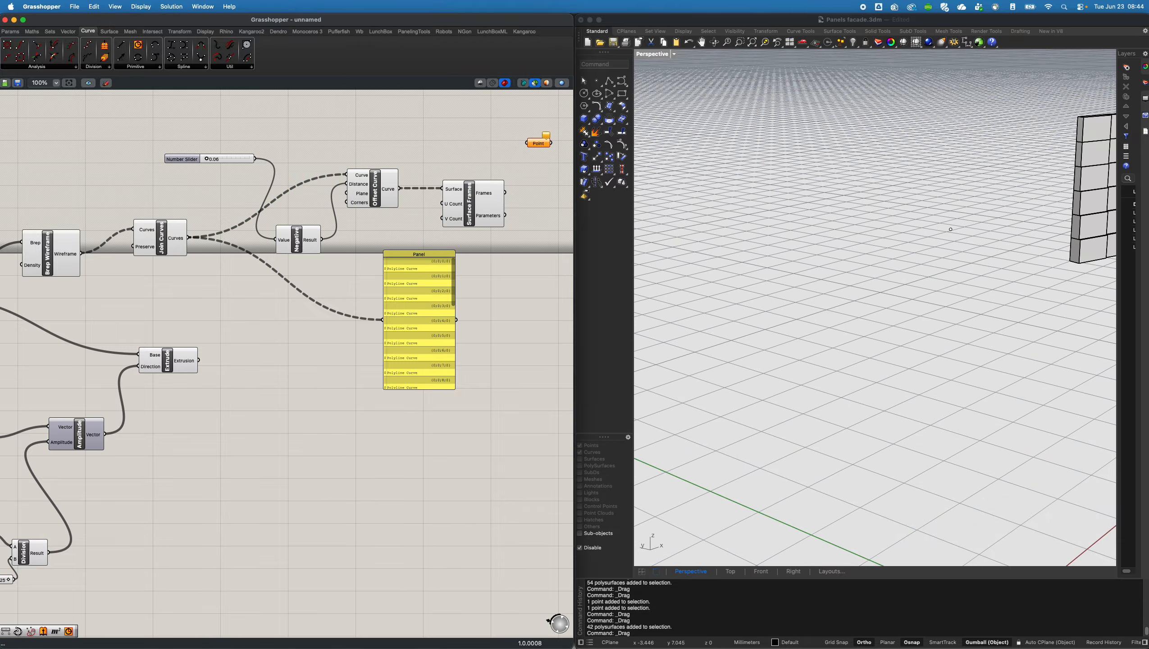
left_click_drag(505, 193, 526, 143)
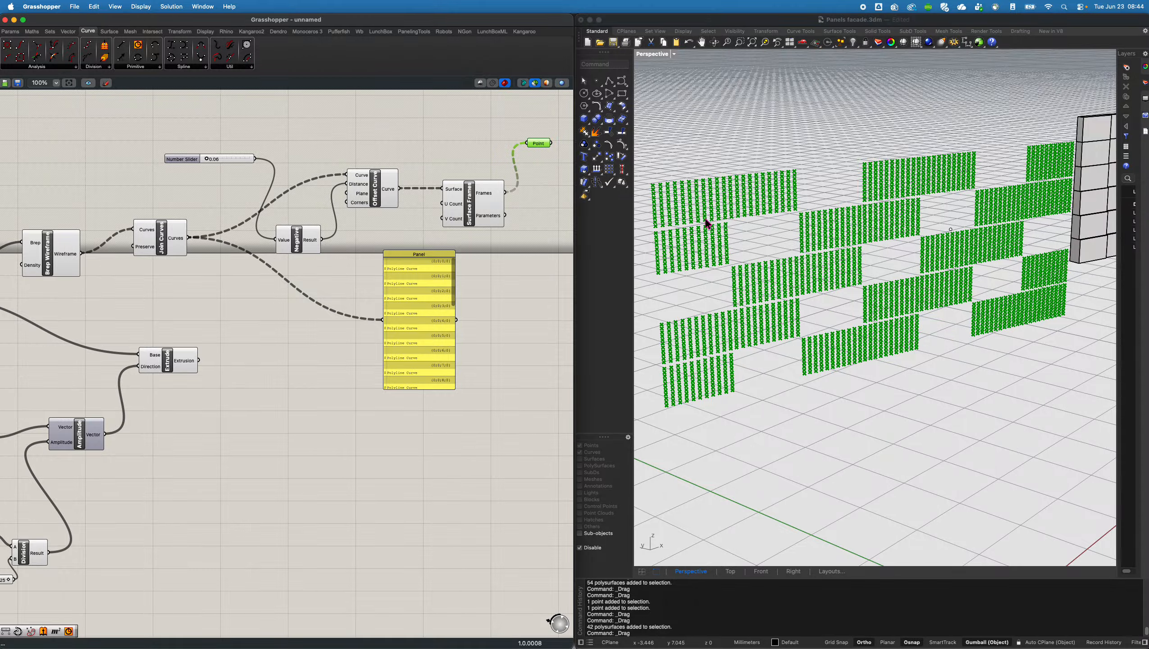
Add a number slider ranging from 5 to 20, duplicate it, and connect the two to Surface Frames' U Count and V Count.
double_click(397, 136)
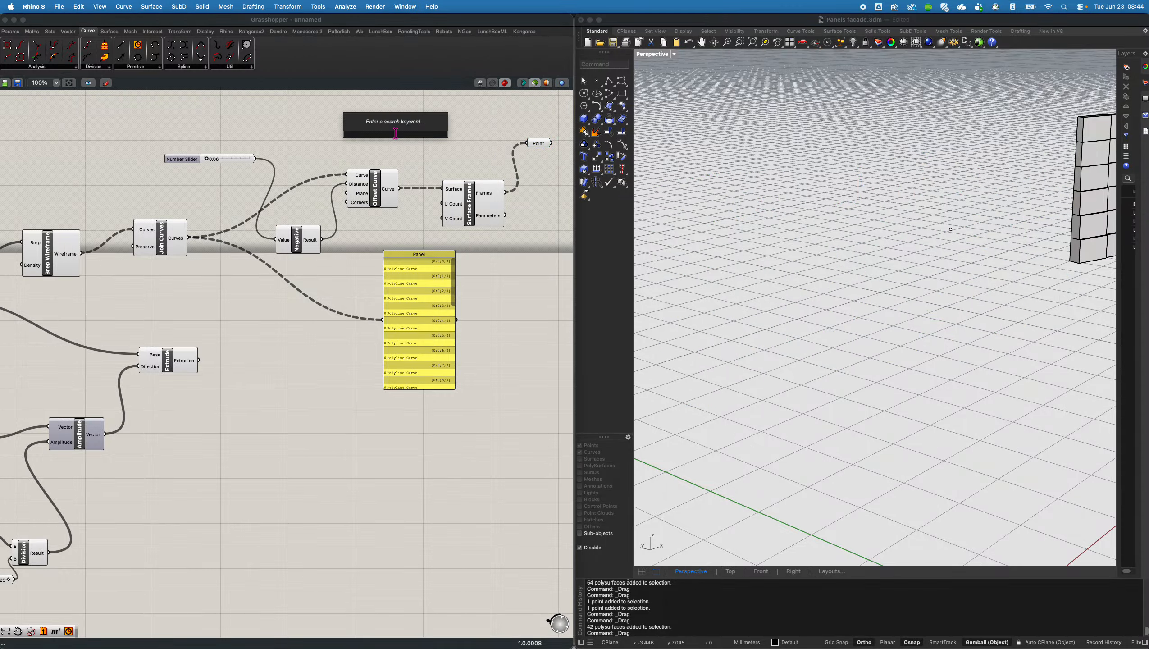
type("5")
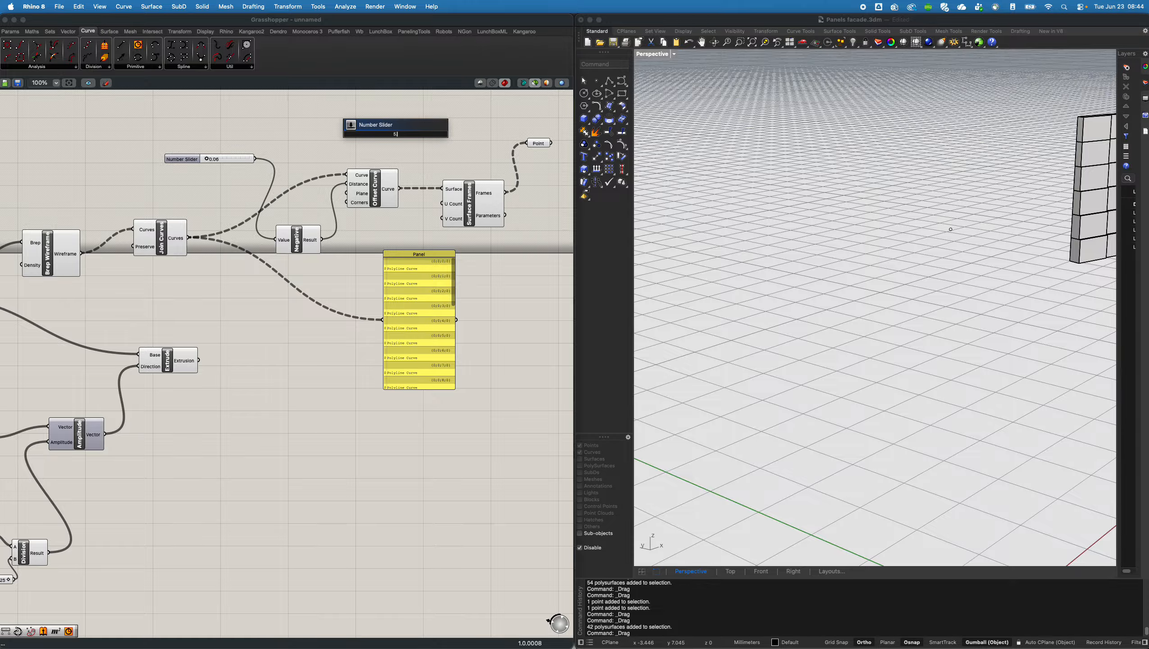
type("..20")
key("Return")
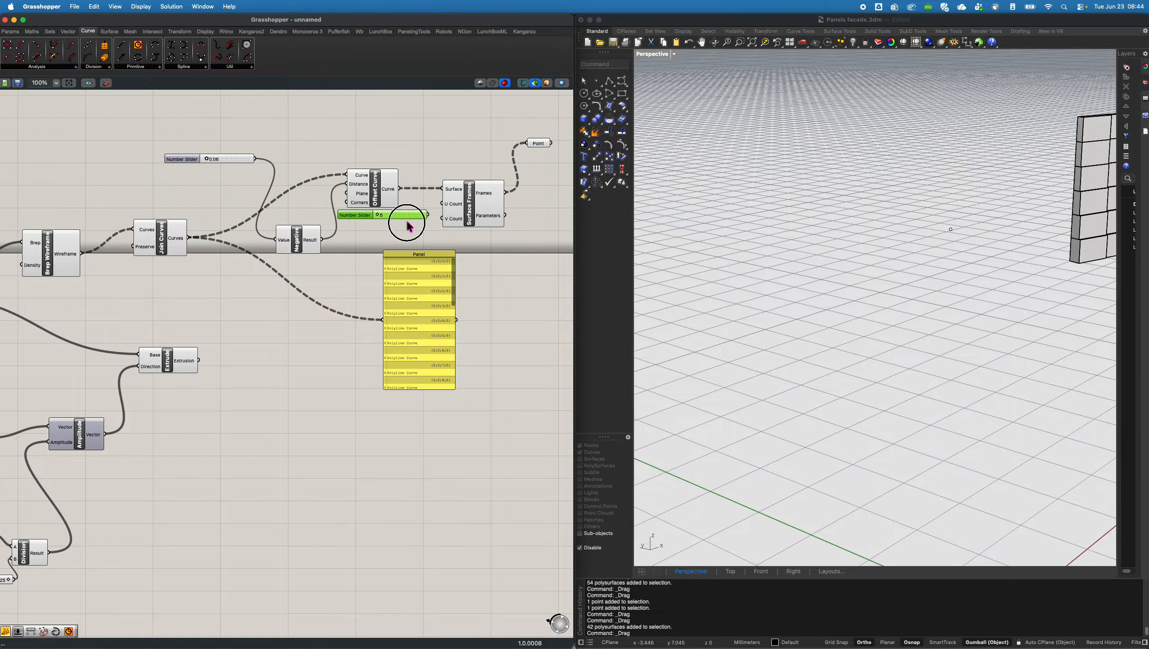
left_click_drag(413, 224, 459, 225)
key("super+c")
key("super+v")
left_click(540, 144)
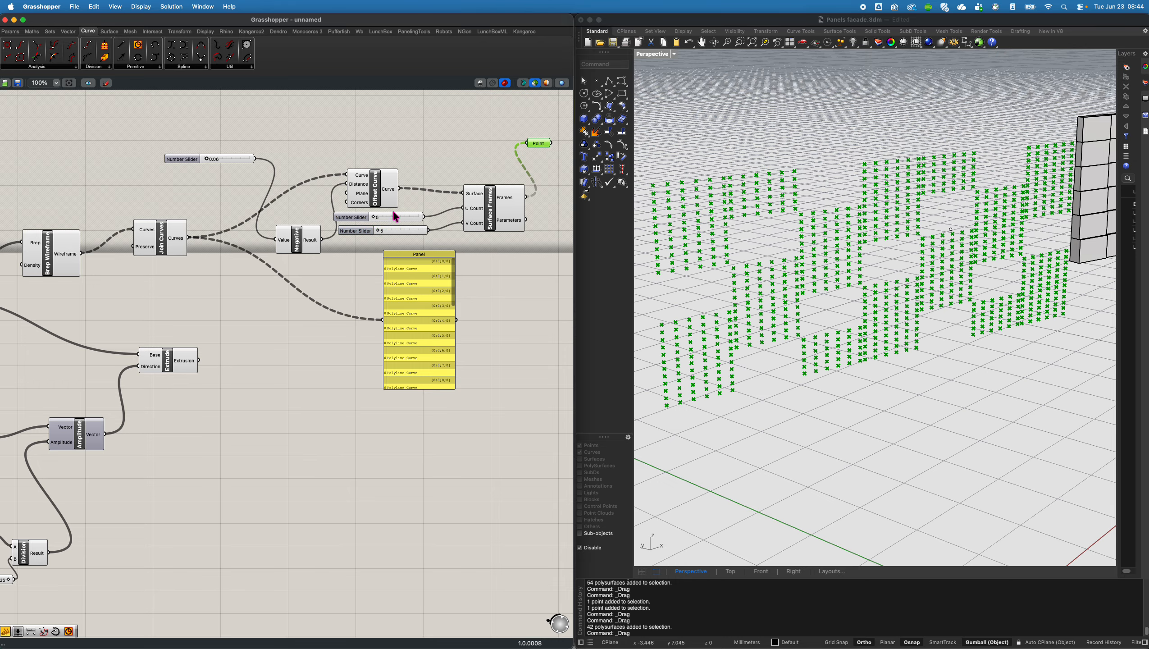
Set Surface Frames' U Count to 6 and V Count to 7 while checking the point grid in the viewport.
right_click_drag(816, 257, 777, 248)
scroll(881, 201, "up", 5)
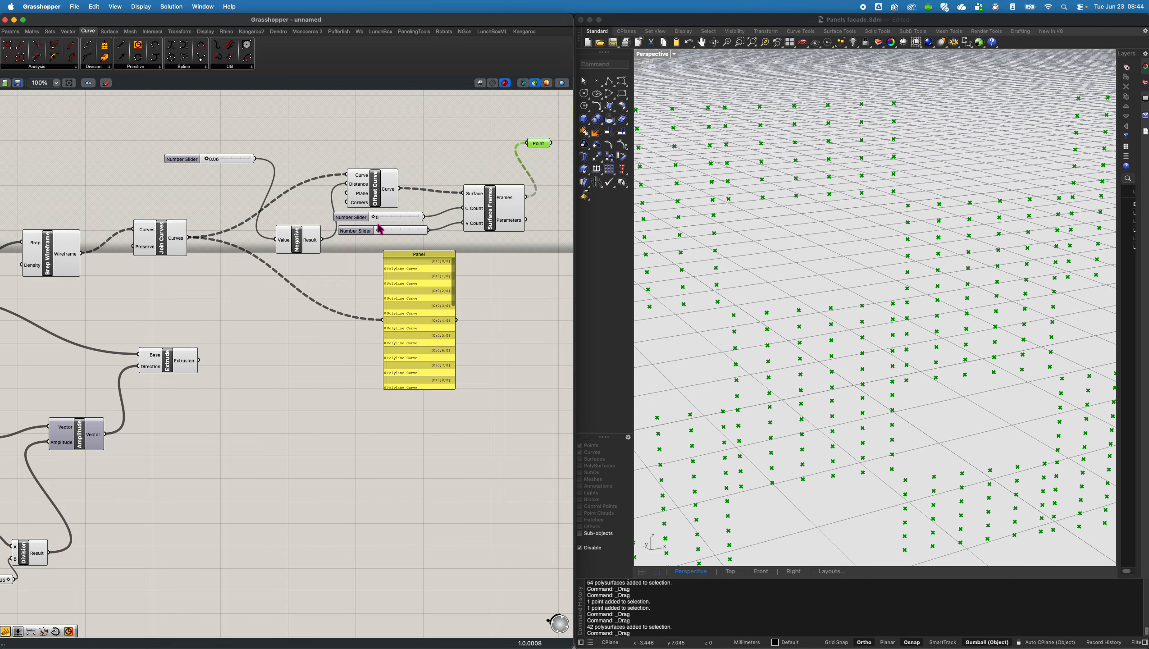
left_click_drag(376, 217, 387, 235)
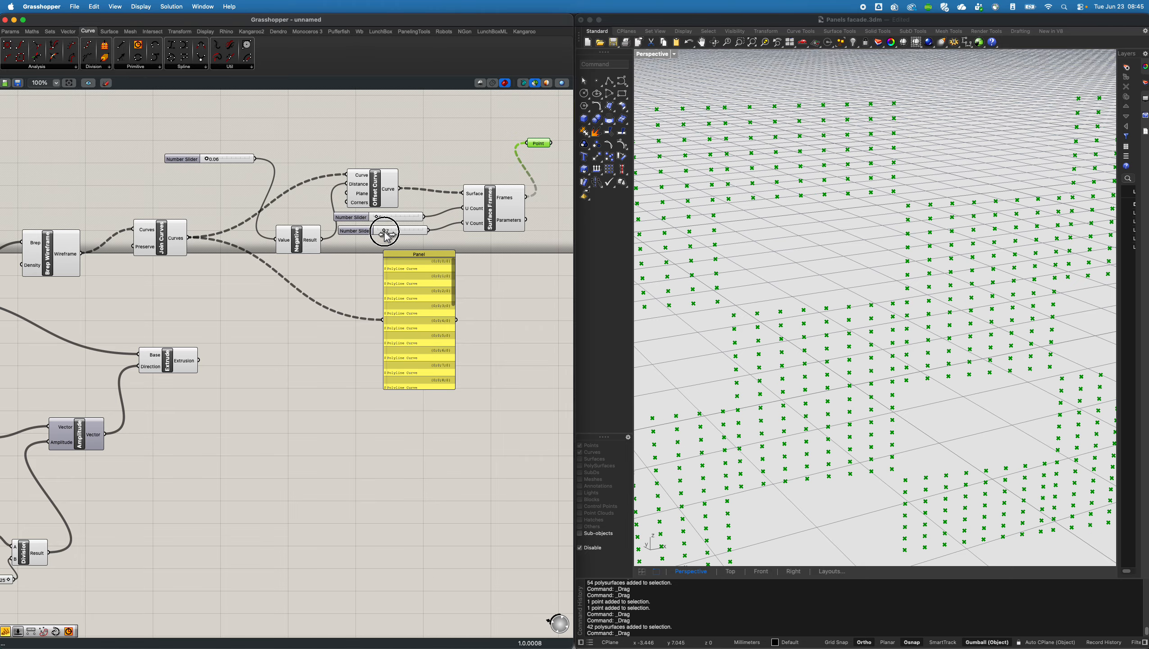
right_click_drag(936, 312, 859, 276, "shift")
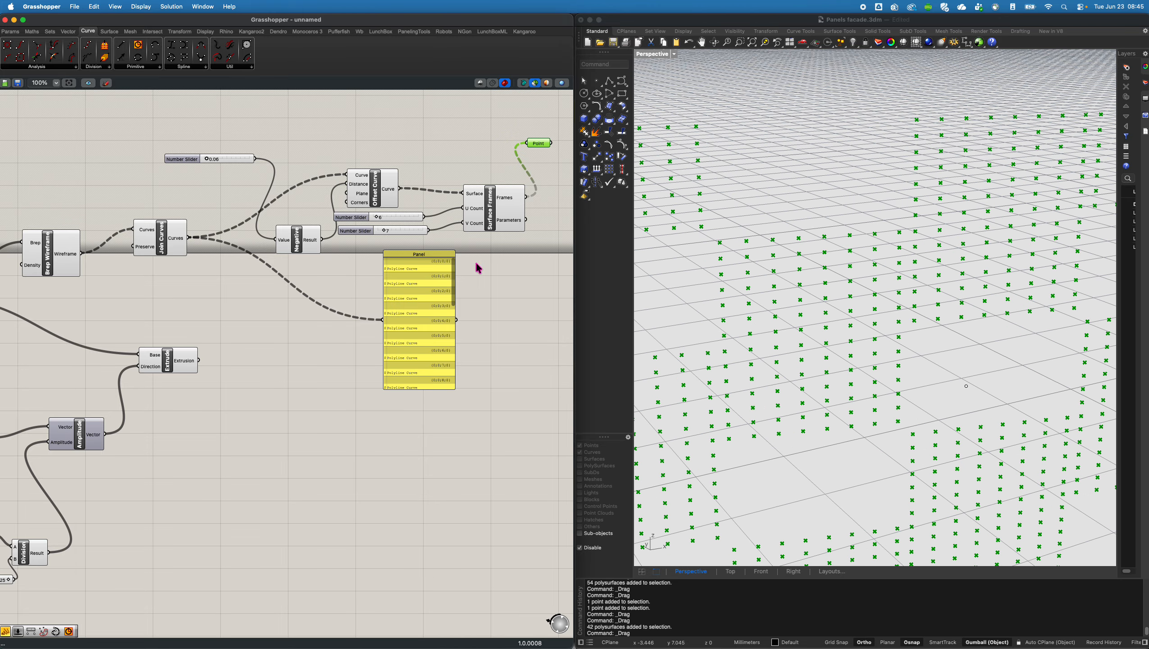
Add a Circle component and connect Surface Frames' Frames output to its Plane input.
right_click_drag(512, 201, 449, 210)
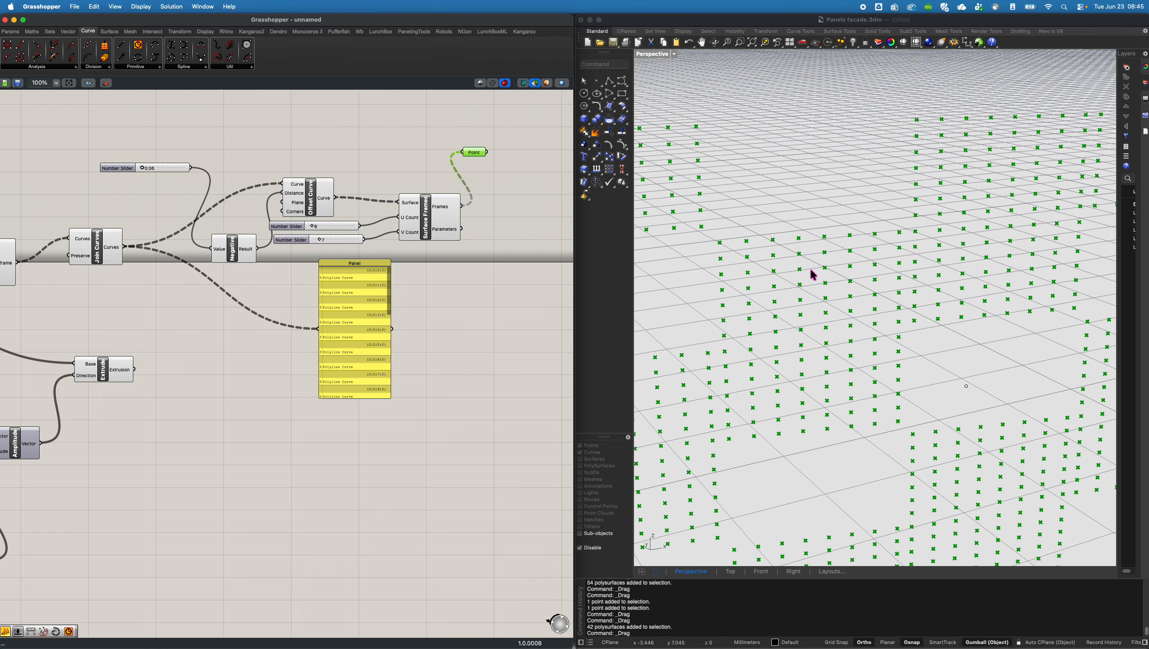
key("Delete")
double_click(495, 221)
type("cir")
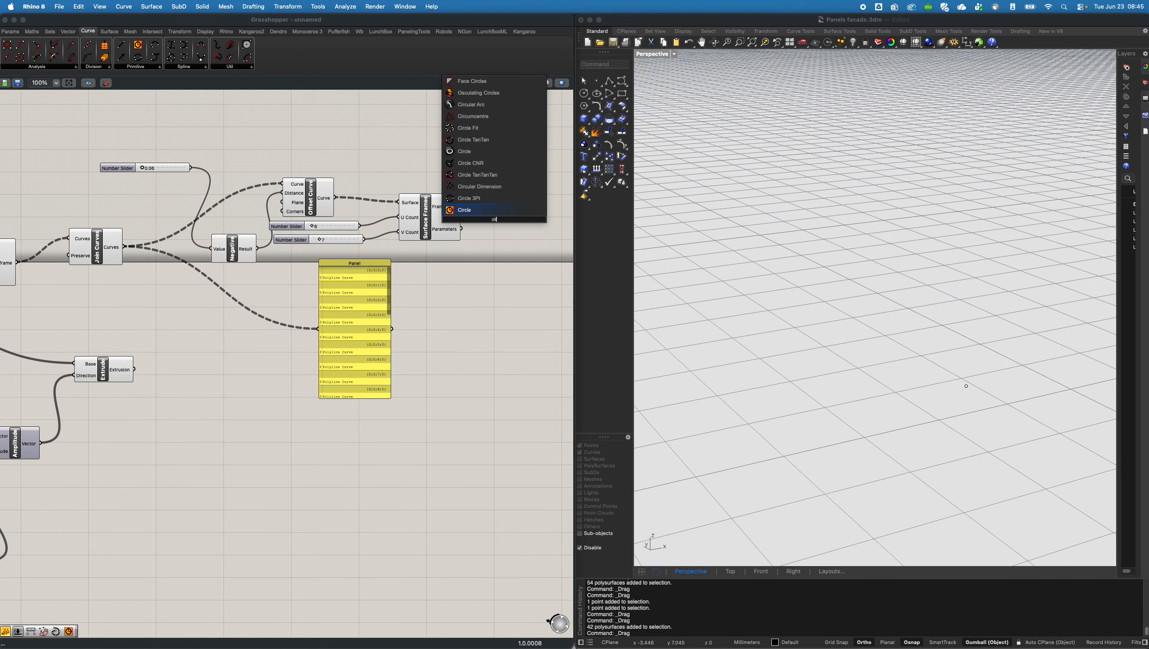
key("Return")
left_click_drag(461, 207, 525, 240)
right_click_drag(510, 230, 463, 237)
right_click_drag(859, 273, 888, 279)
Add a number slider with three decimal places and connect it to Circle's Radius input.
left_click(433, 295)
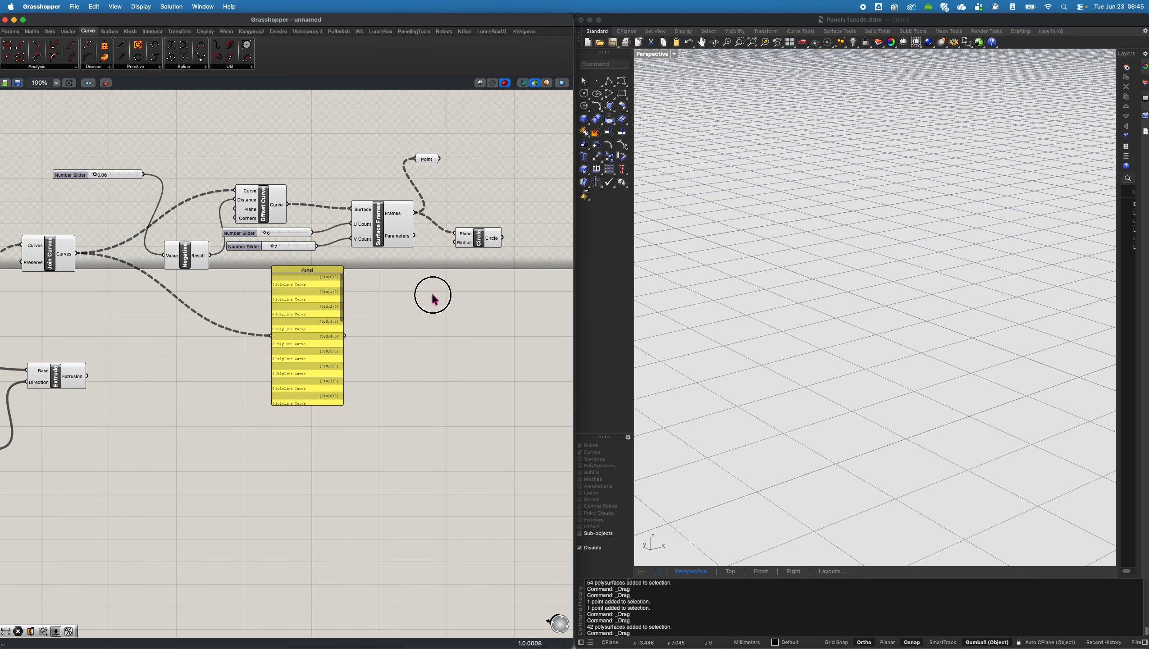
double_click(433, 299)
type("0.0")
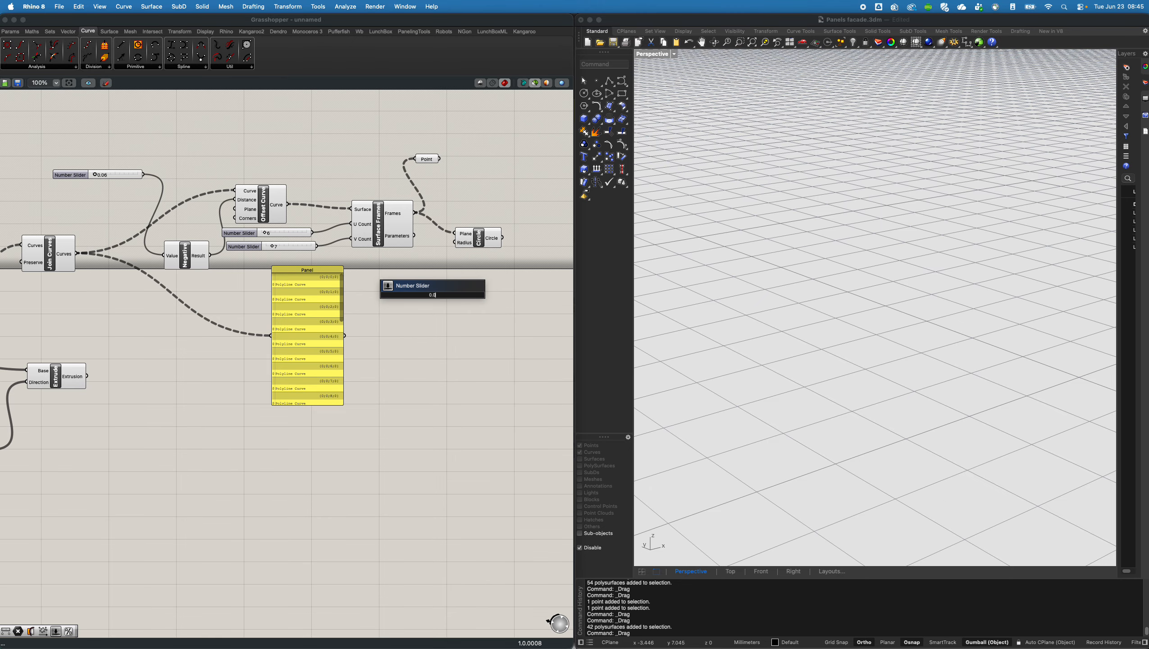
type("0.")
key("BackSpace")
key("Return")
left_click(475, 290)
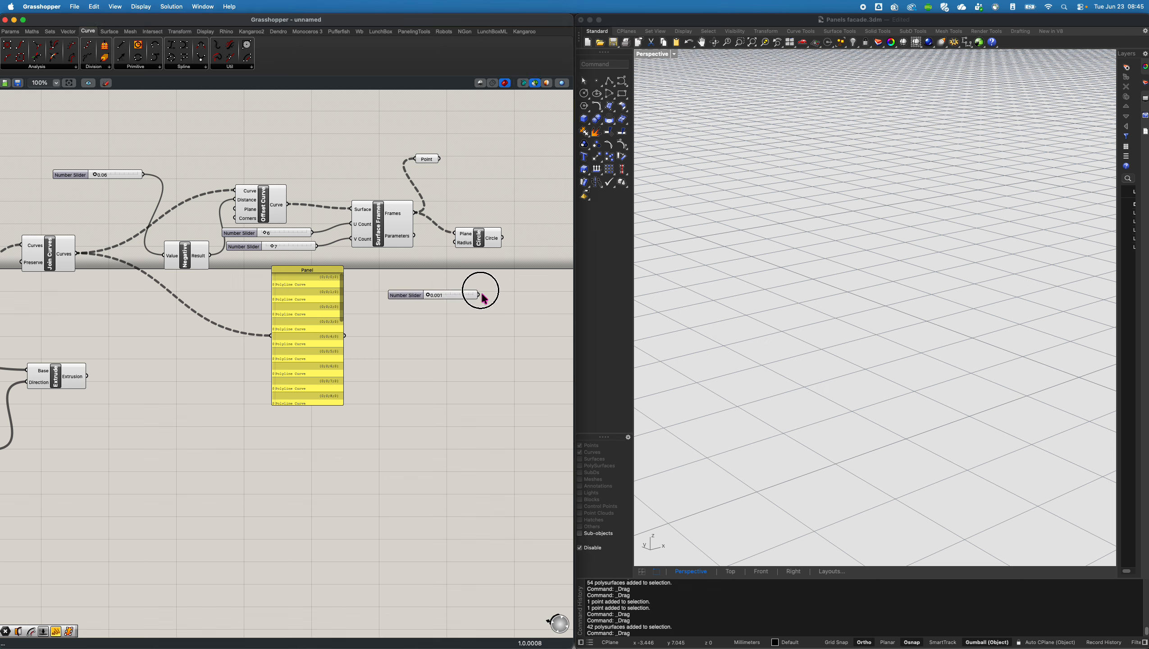
left_click(476, 289)
left_click_drag(477, 293, 476, 242)
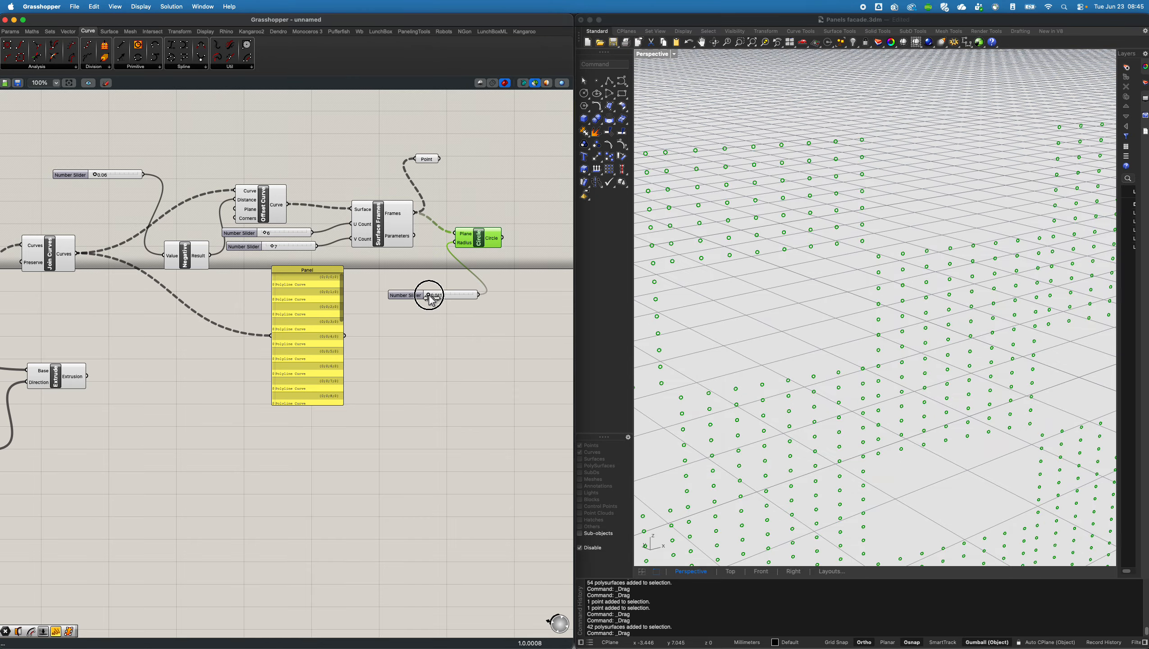
Set the radius slider to 0.011 and move the Circle component further away from Surface Frames.
left_click_drag(429, 295, 428, 295)
right_click_drag(936, 364, 912, 286, "shift")
scroll(968, 320, "down", 3)
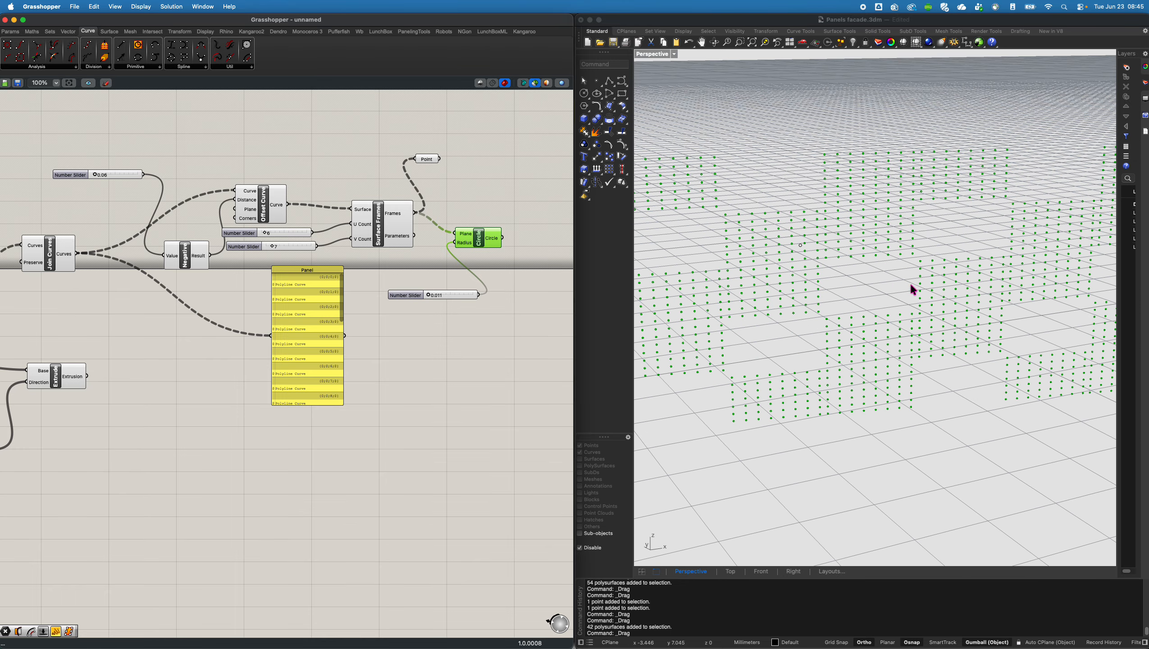
right_click_drag(440, 236, 311, 233)
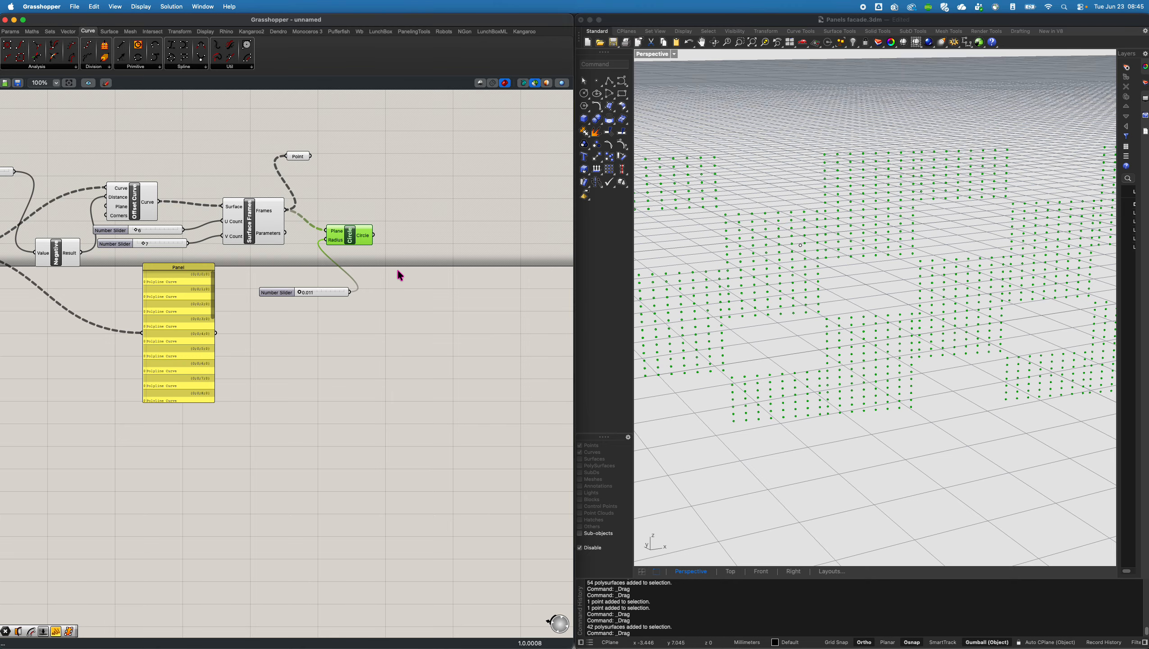
left_click_drag(361, 237, 409, 271)
Highlight the Cull Pattern output and check the circles against the panel surfaces in the viewport.
right_click_drag(787, 276, 789, 277)
right_click_drag(281, 249, 453, 250)
right_click_drag(93, 249, 268, 239)
mouse_move(113, 265)
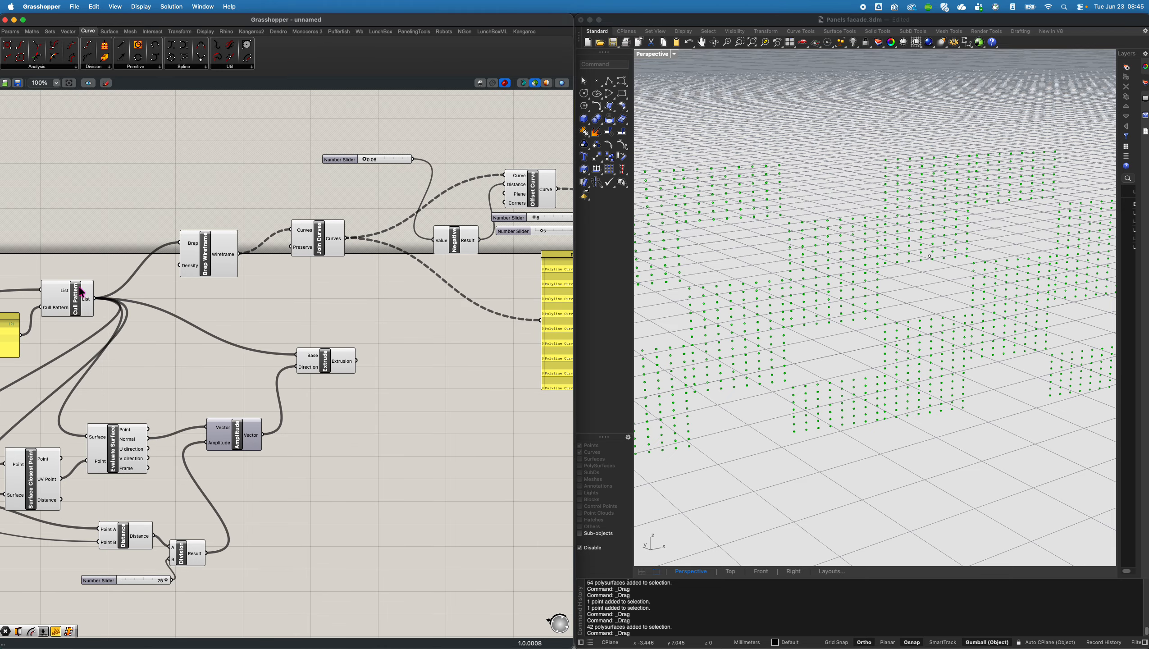
left_click(76, 293)
right_click_drag(888, 272, 910, 273, "shift")
scroll(983, 186, "up", 3)
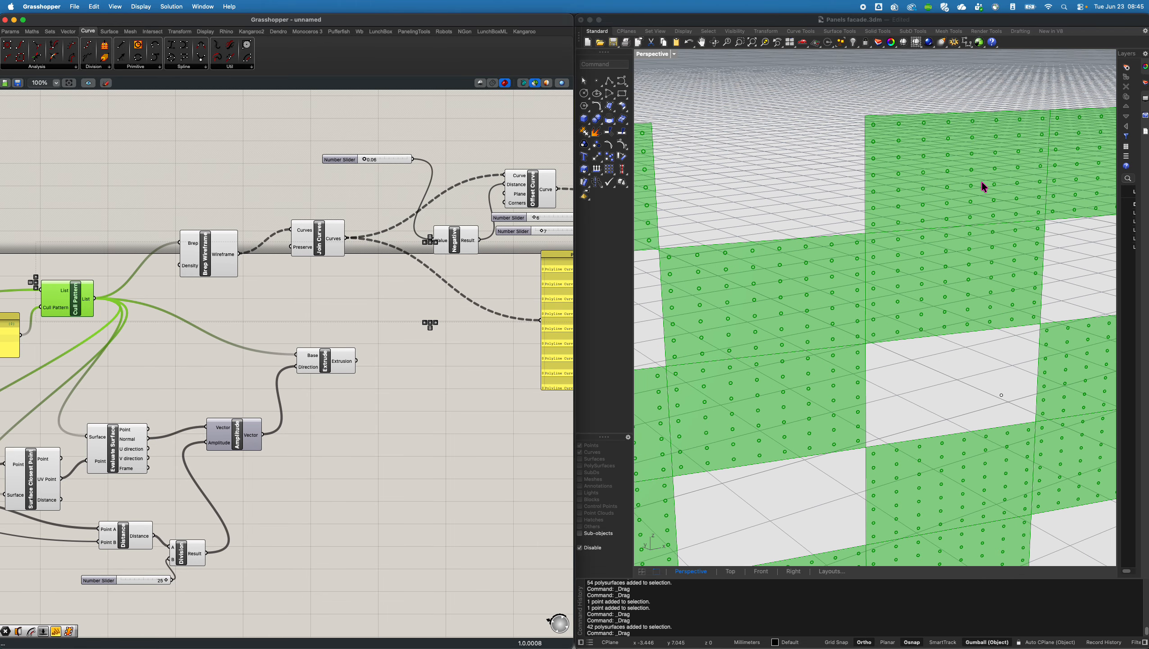
Add a Surface Split component and place it beyond the Circle component.
mouse_move(374, 295)
right_mouse_down()
mouse_move(191, 290)
mouse_move(214, 308)
mouse_move(206, 301)
right_mouse_up()
right_click_drag(442, 316, 334, 317)
double_click(426, 324)
type("s")
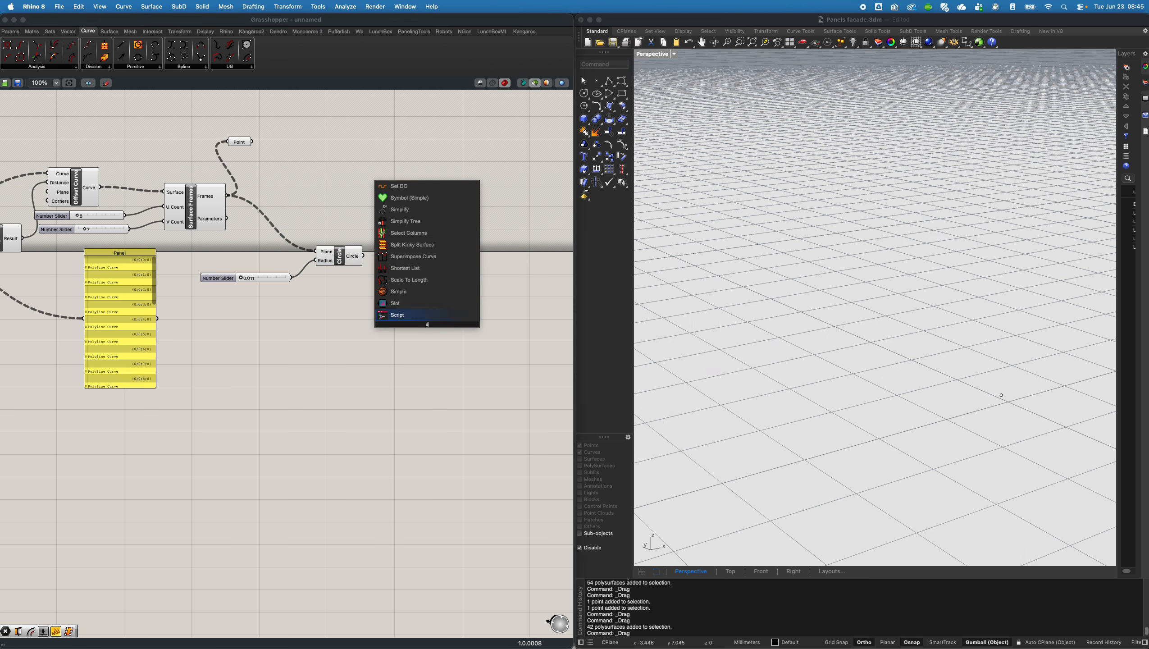
type("urface spl")
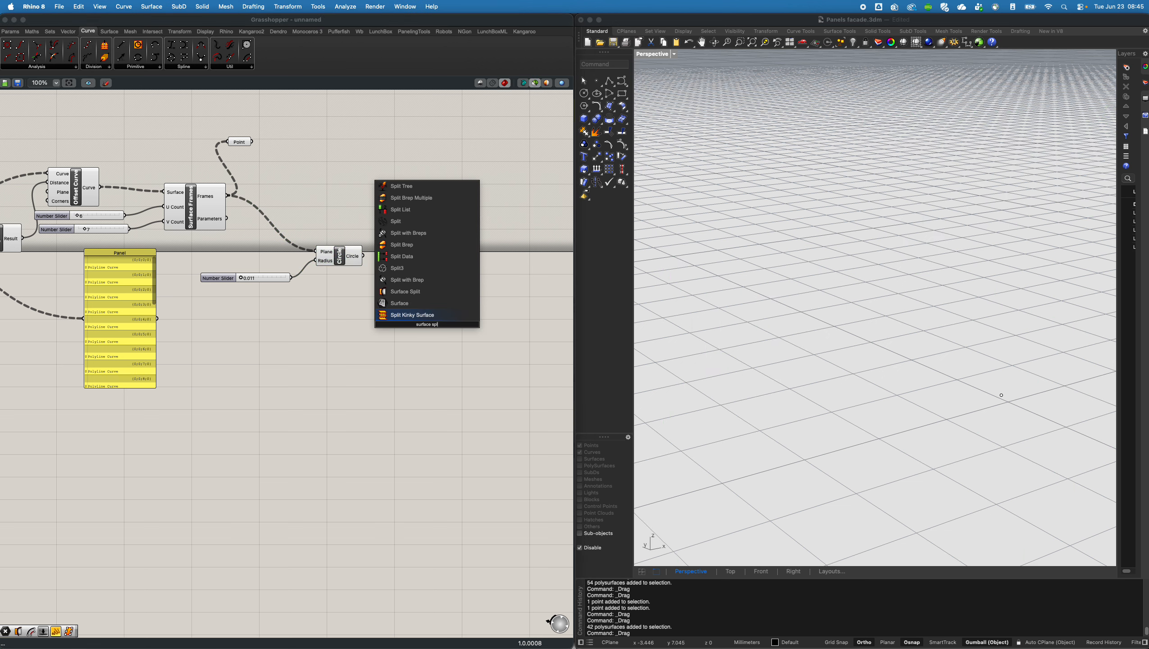
left_click(428, 292)
left_click_drag(441, 309, 495, 269)
Add a Data Dam between Circle and Surface Split, wiring Circle's output through it into the Curves input.
right_click_drag(343, 249, 420, 237)
left_click(433, 249)
right_click_drag(485, 269, 433, 280)
double_click(430, 281)
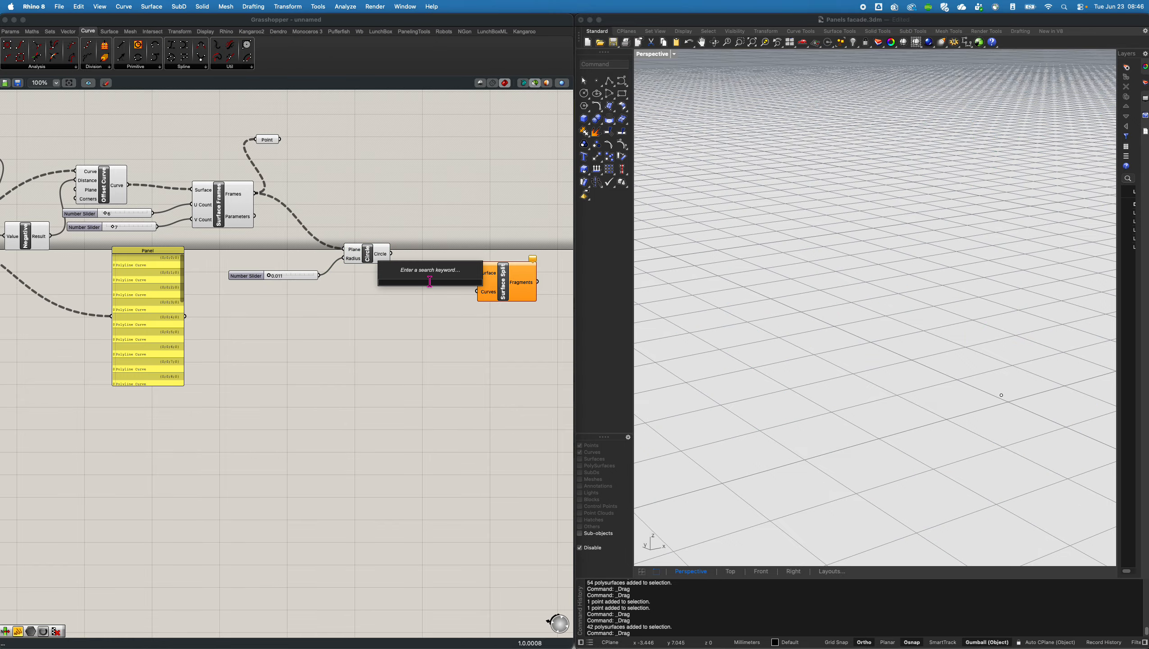
type("data dam")
key("Return")
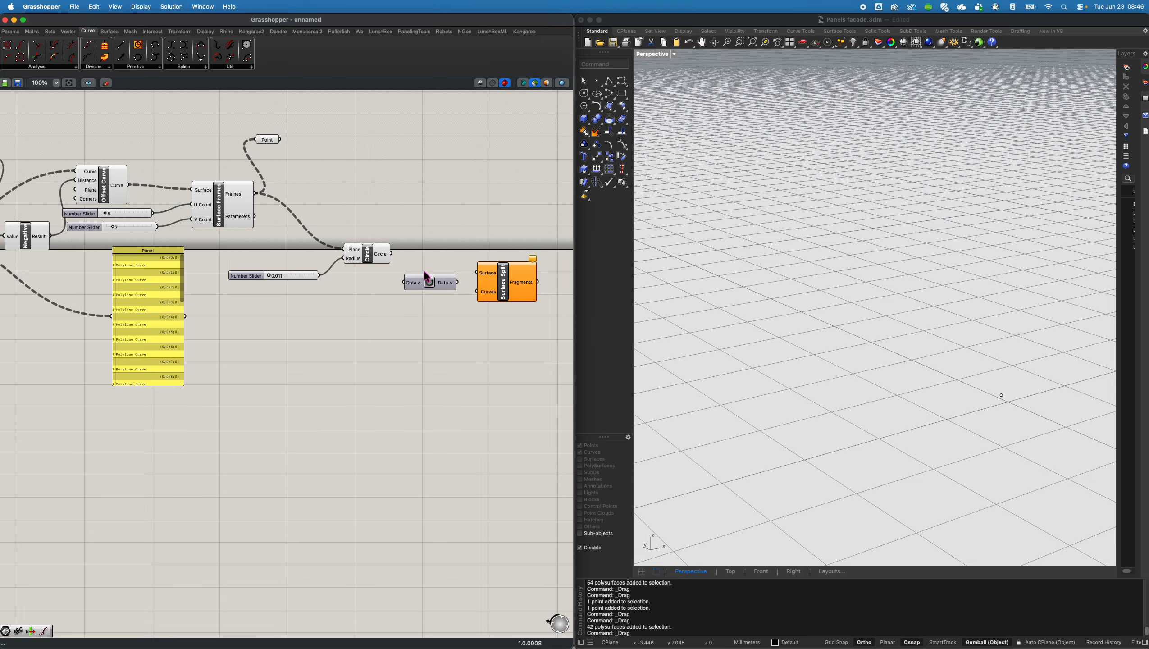
left_click_drag(391, 254, 395, 283)
left_click(514, 264)
left_click(376, 261)
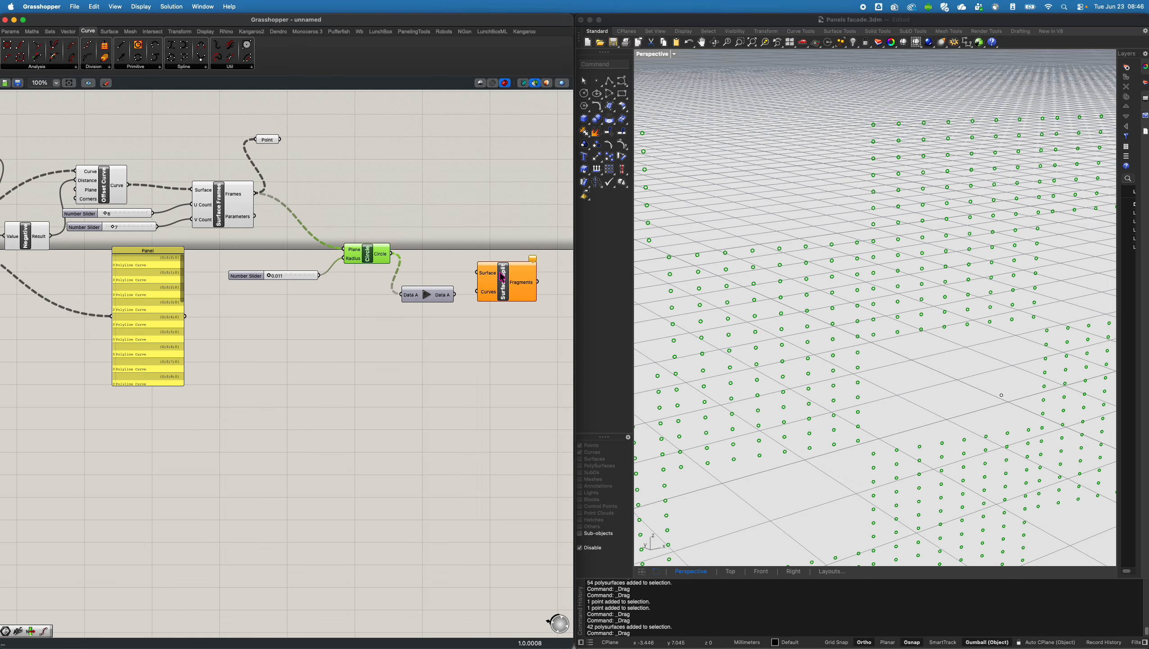
left_click_drag(455, 295, 477, 292)
Connect Cull Pattern's List output to Surface Split's Surface input.
scroll(400, 295, "up", 5)
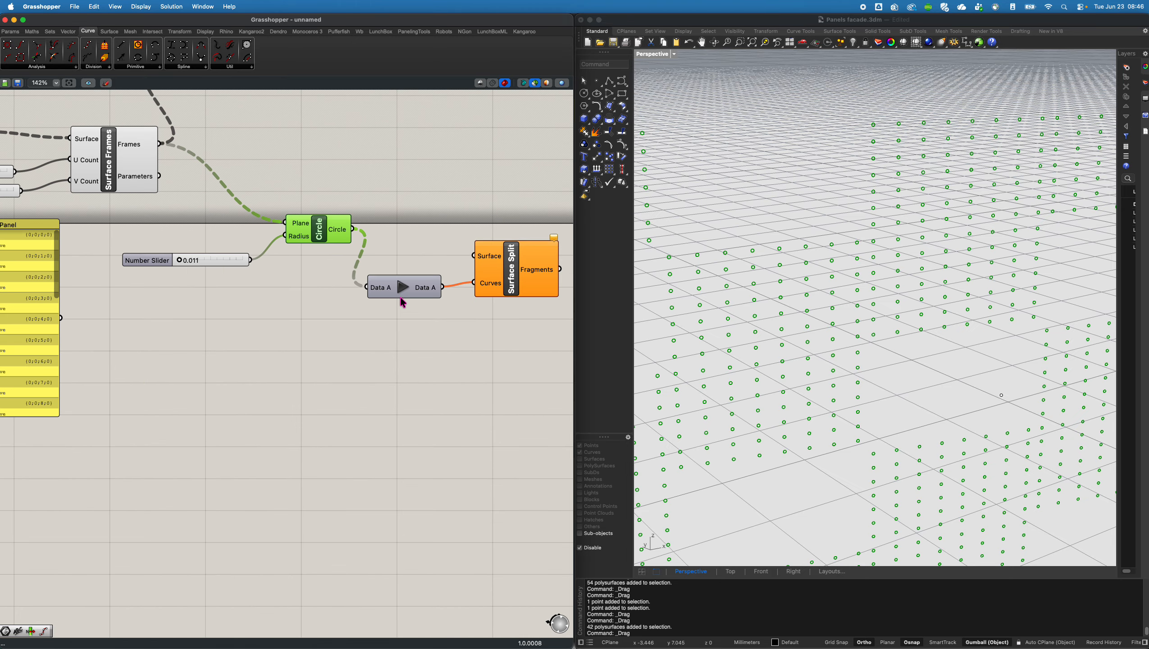
scroll(402, 287, "down", 5)
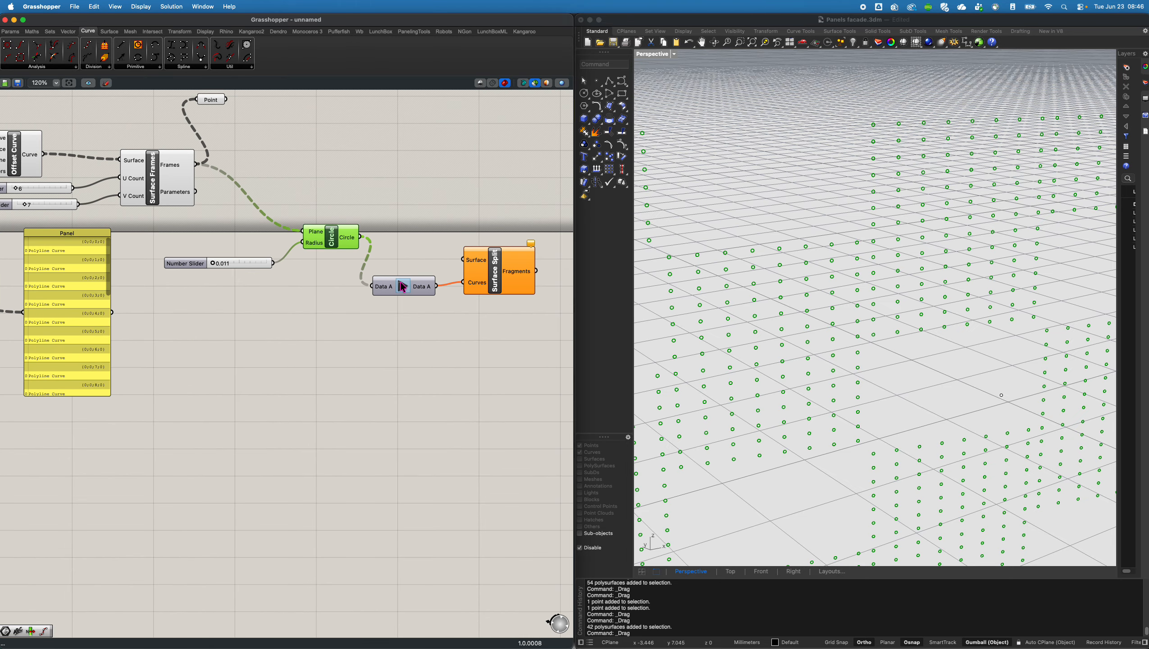
right_click_drag(313, 314, 453, 312)
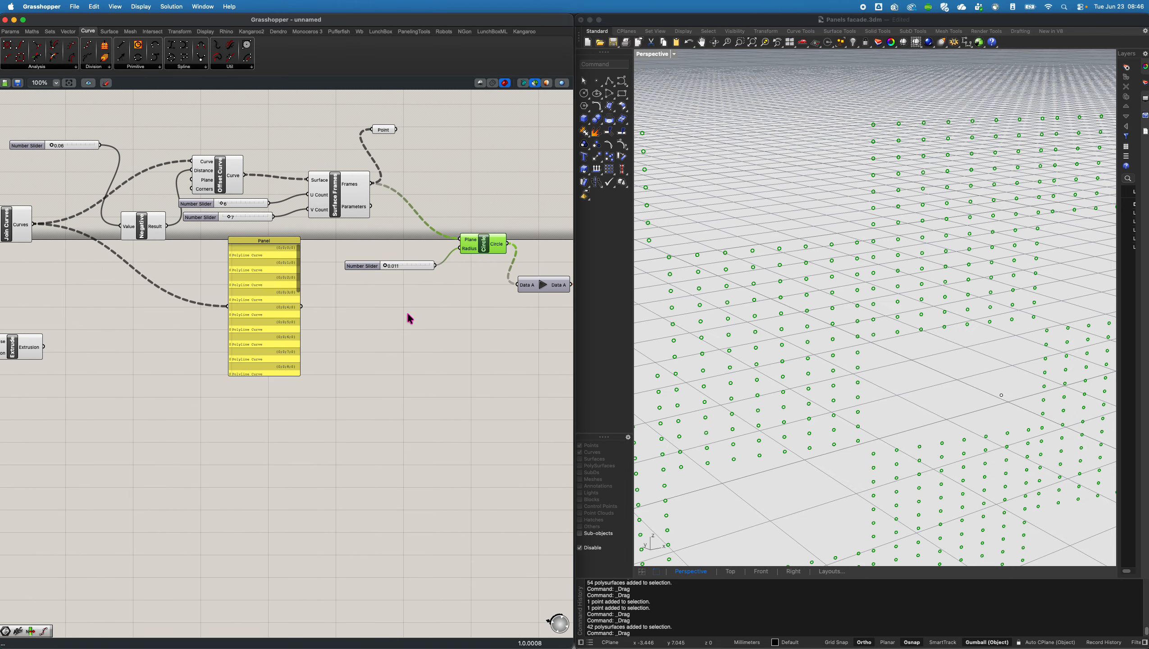
right_click_drag(195, 291, 411, 278)
left_click(118, 229)
right_click_drag(77, 247, 175, 259)
left_click(136, 260)
left_click_drag(676, 254, 537, 242)
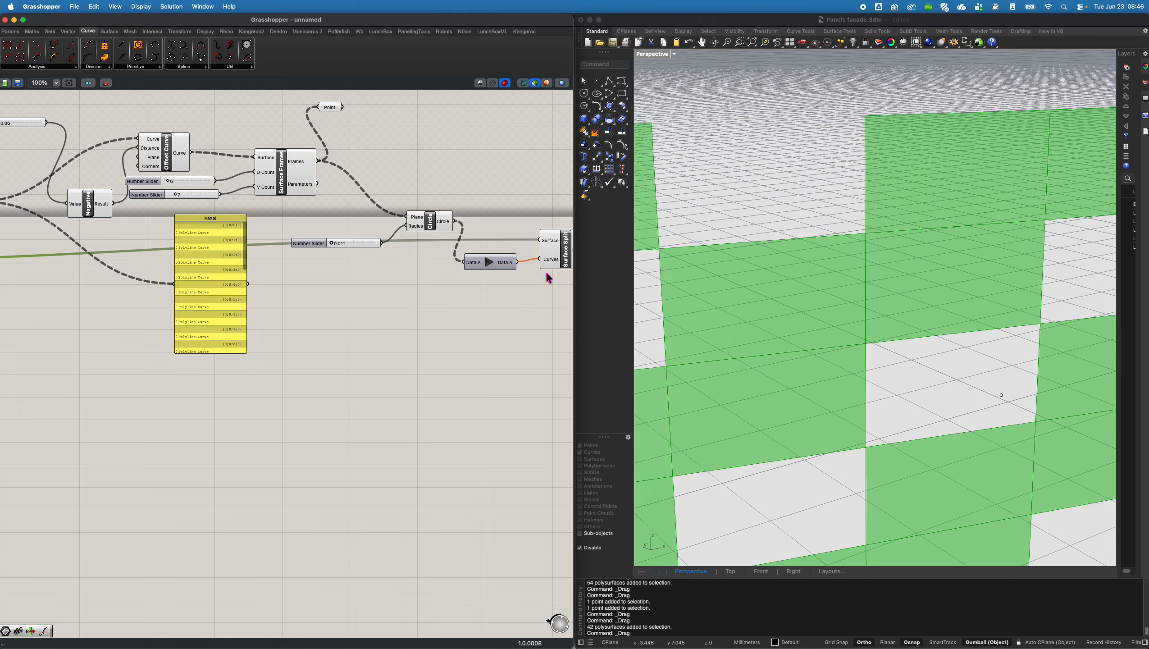
right_click_drag(546, 275, 464, 270)
Highlight Surface Split and Circle together to compare the panels with the circles that will cut them.
left_click(465, 266)
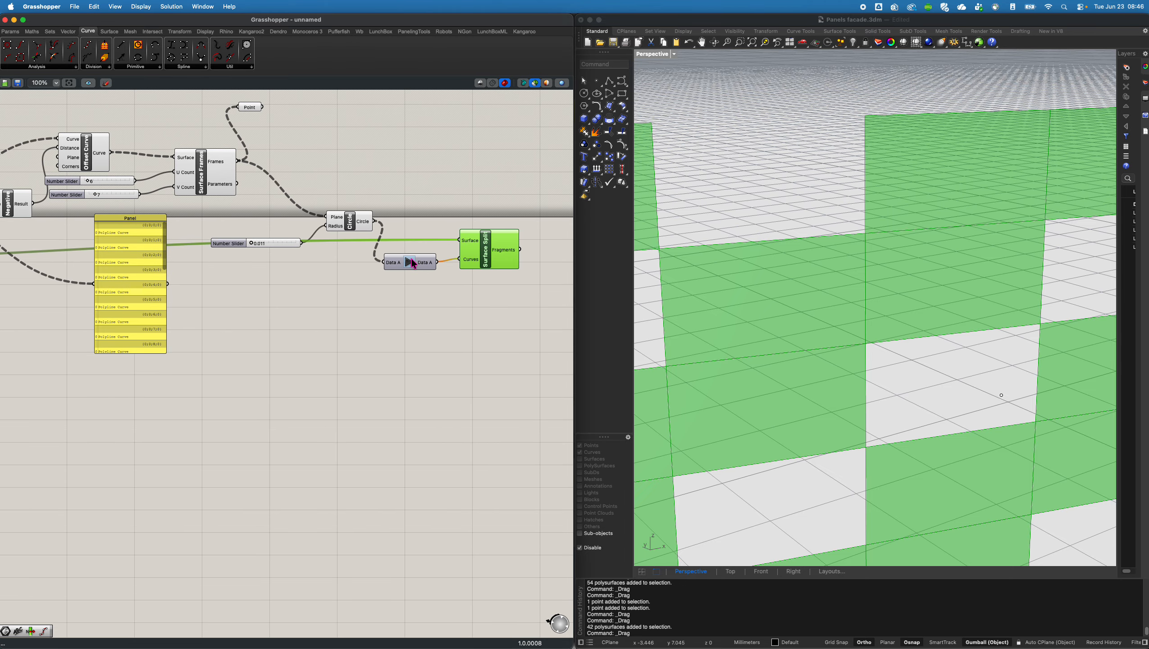
left_click(363, 229, "shift")
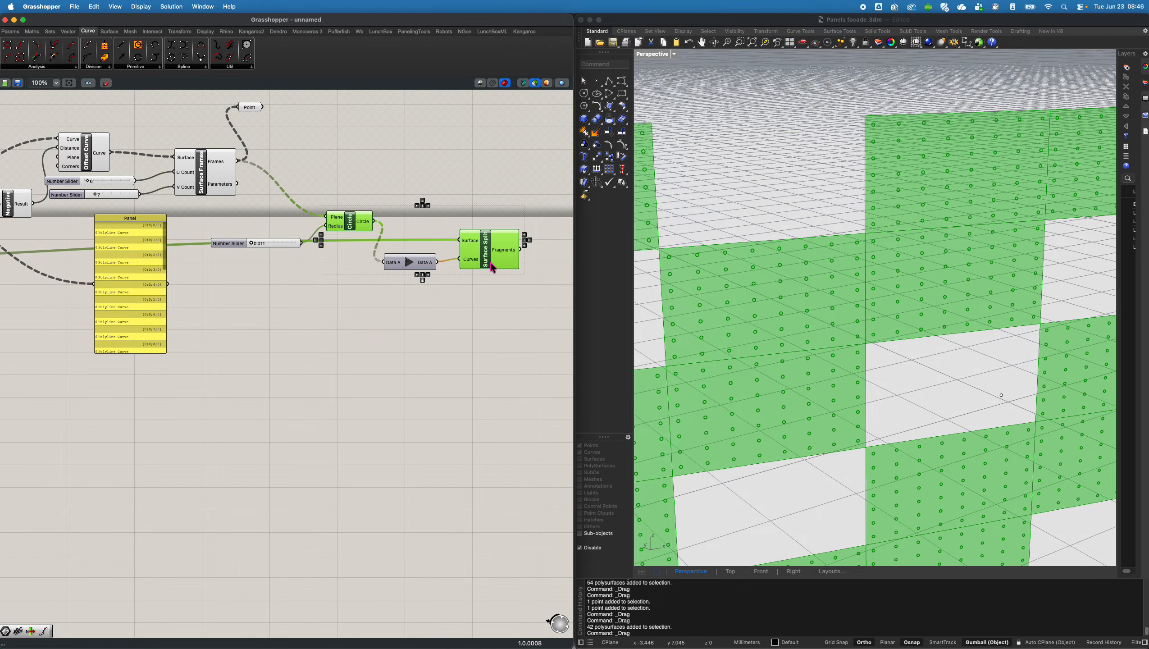
right_click_drag(443, 330, 539, 335)
right_click_drag(222, 309, 417, 293)
right_click_drag(295, 294, 109, 272)
right_click_drag(531, 266, 427, 268)
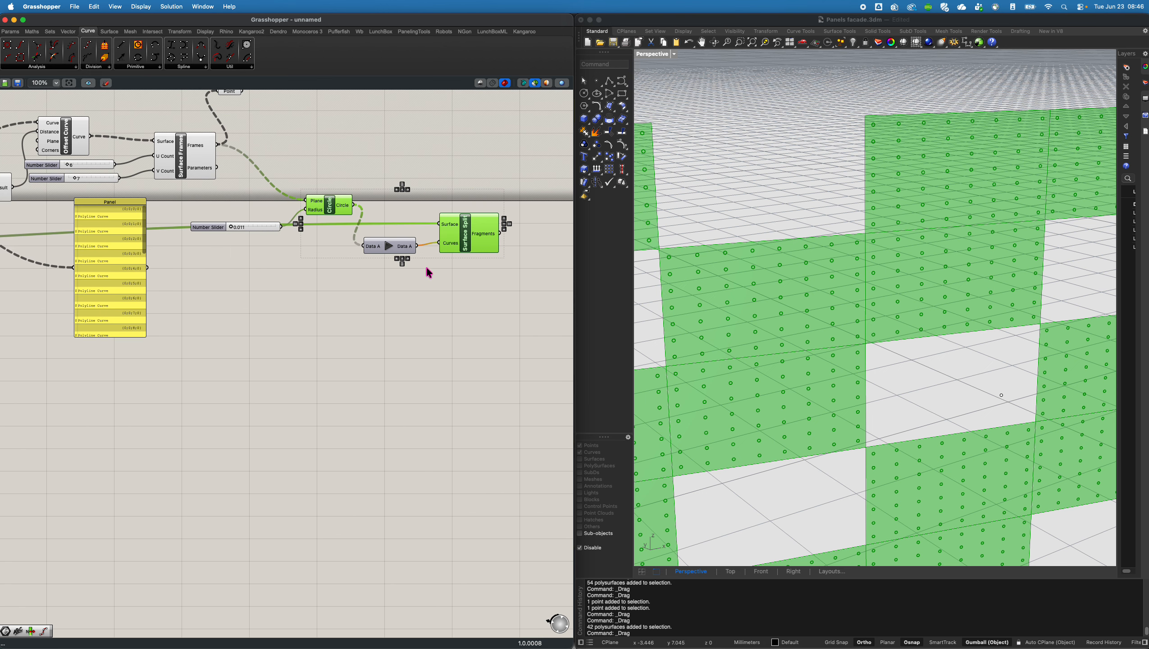
Add a Panel fed by Circle's output, enlarge it, and move it below the Data Dam.
double_click(372, 314)
type("//")
key("Return")
left_click_drag(372, 305, 432, 147)
left_click_drag(353, 205, 394, 165)
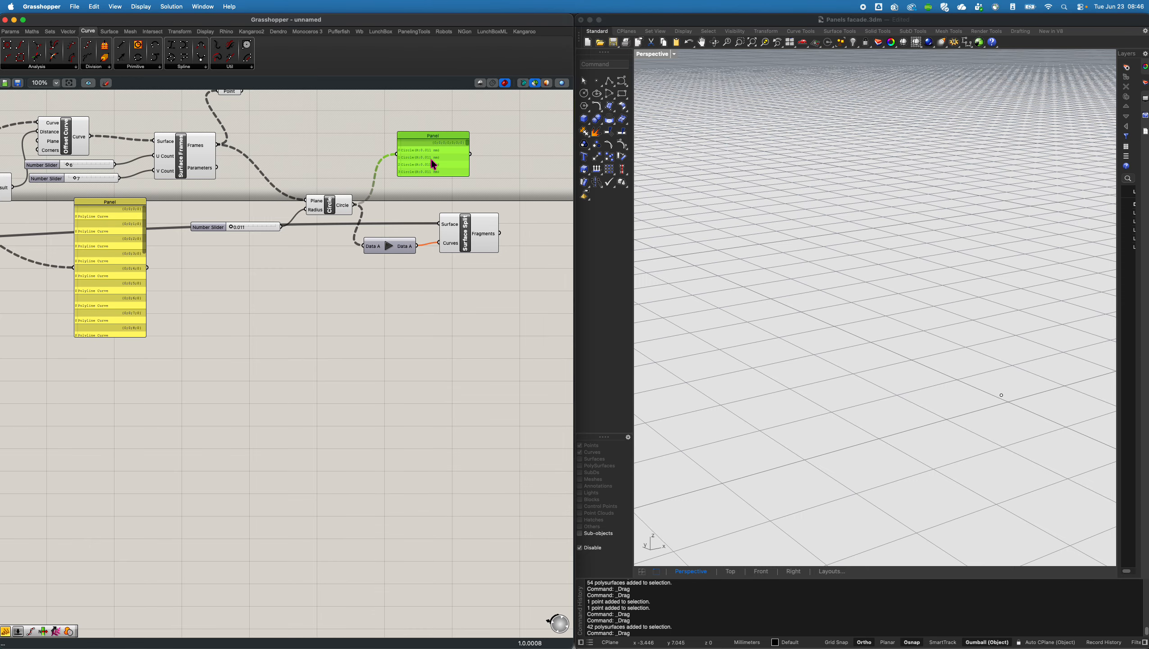
right_click_drag(432, 159, 405, 159)
left_click_drag(412, 175, 367, 310)
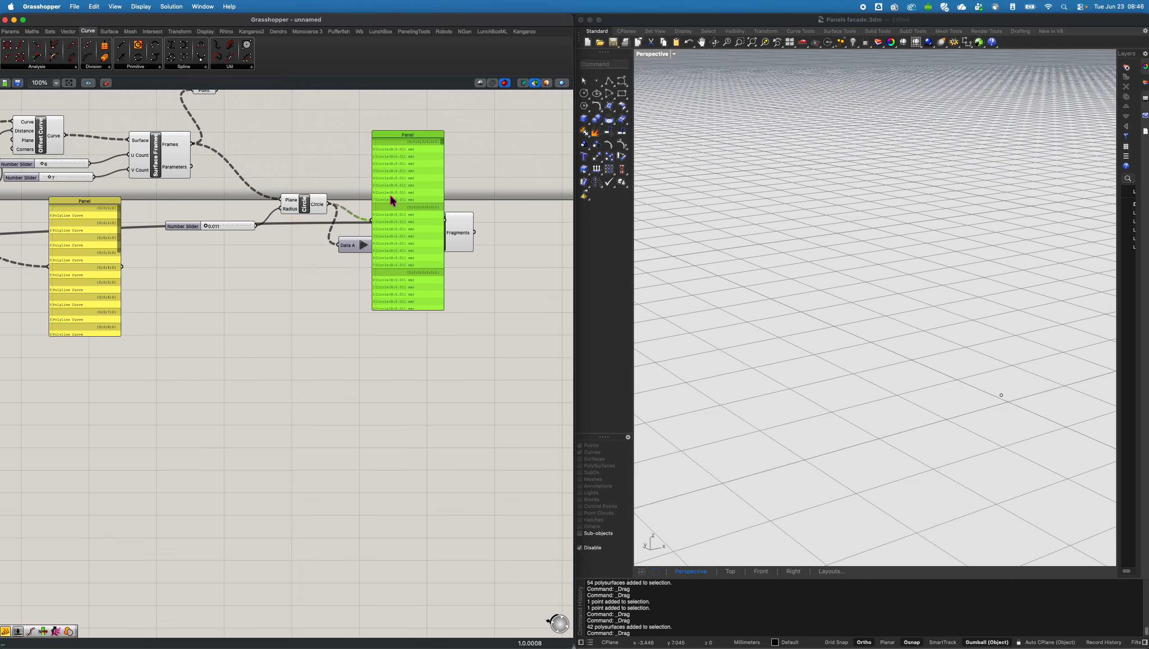
left_click(302, 205)
left_click_drag(417, 178, 382, 343)
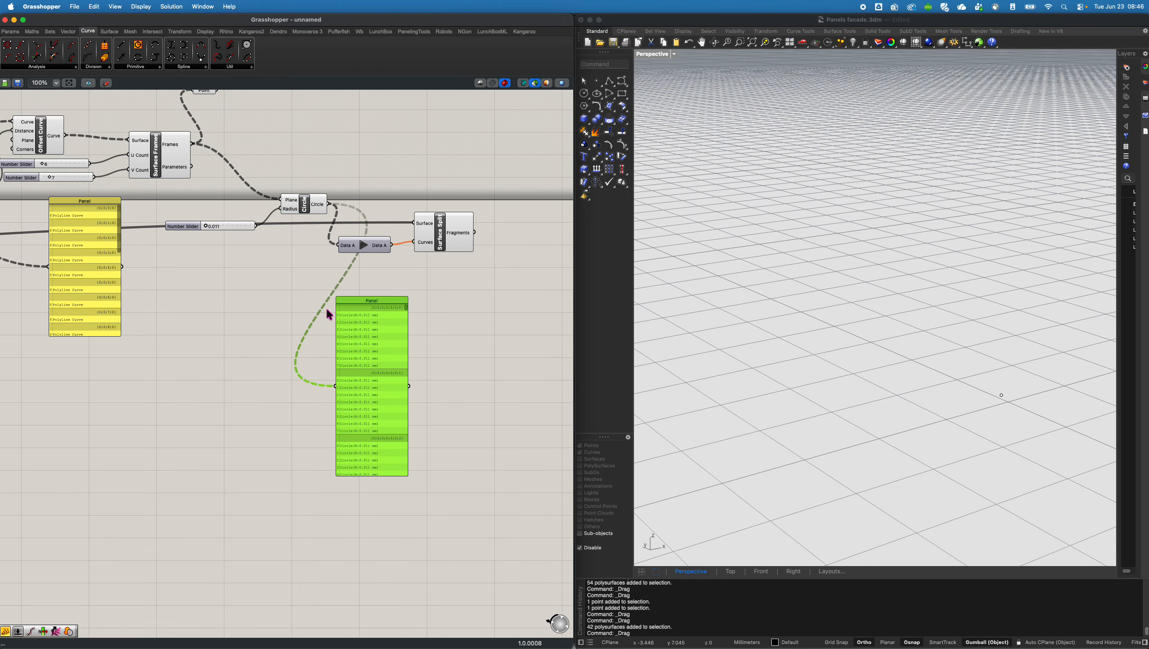
Examine the branch structure of the circle data in the panel against the highlighted circles and panels.
left_click(307, 205)
left_click(421, 231, "shift")
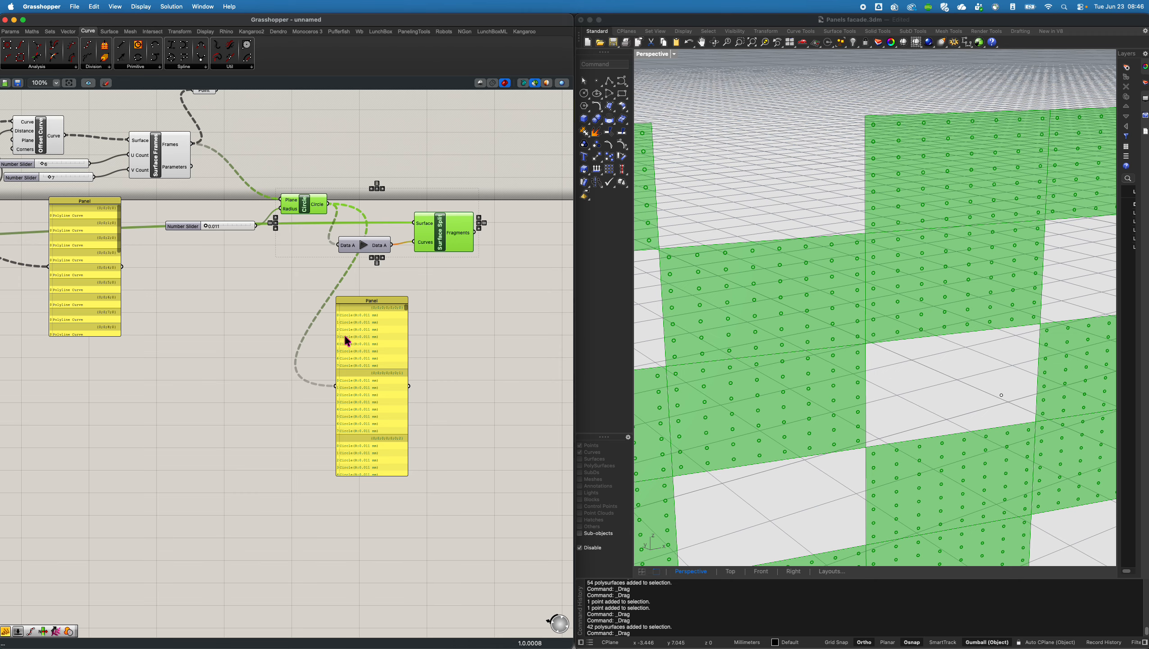
scroll(355, 329, "down", 2)
scroll(355, 330, "up", 4)
scroll(347, 324, "up", 1)
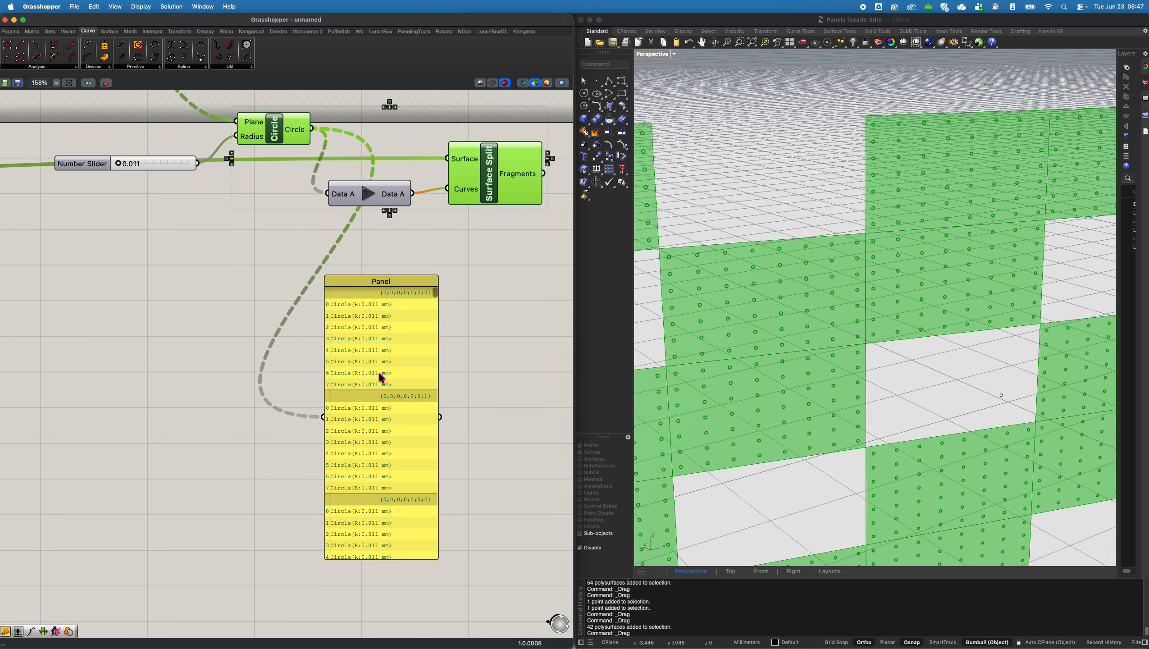
scroll(377, 367, "up", 2)
scroll(746, 281, "left", 5)
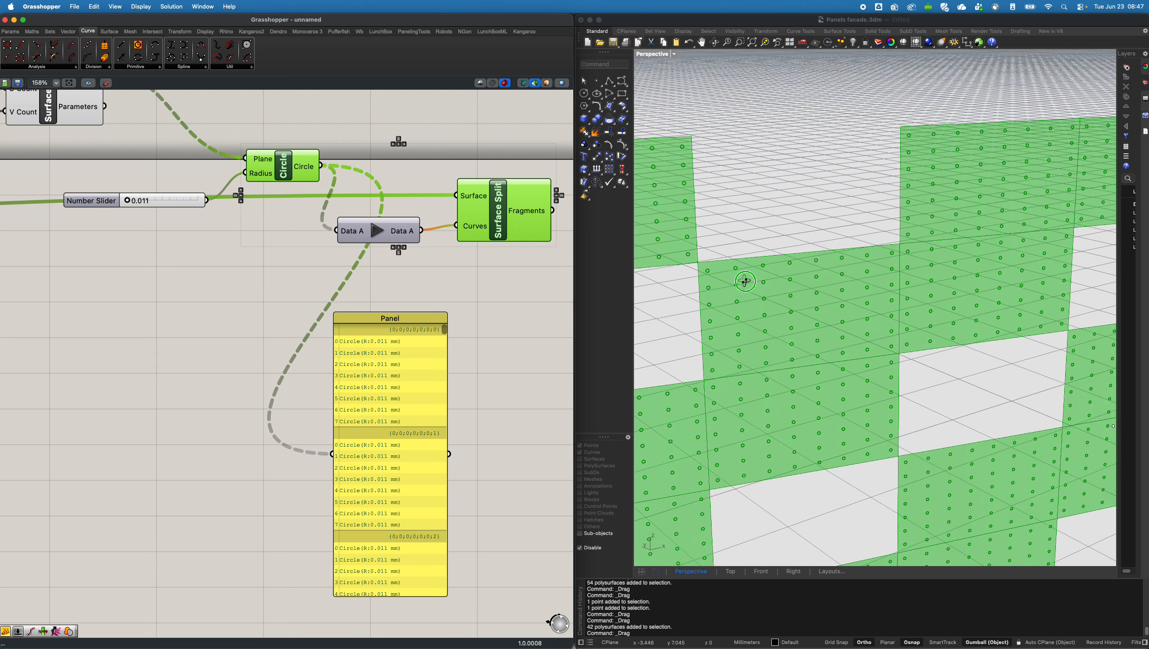
right_click_drag(364, 347, 394, 350)
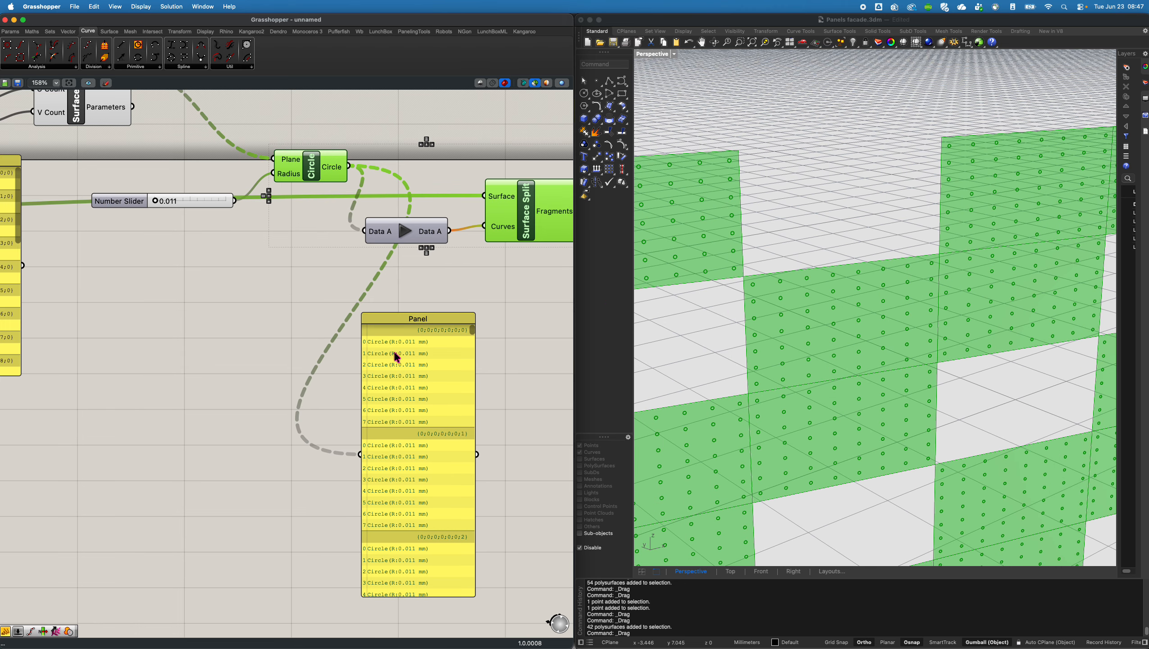
right_click_drag(295, 299, 370, 309)
scroll(370, 309, "down", 3)
Duplicate the circle data panel, connect Cull Pattern's List output to the copy, and place it below the original.
left_click_drag(443, 372, 345, 501)
right_click_drag(87, 340, 344, 289)
right_click_drag(163, 238, 358, 292)
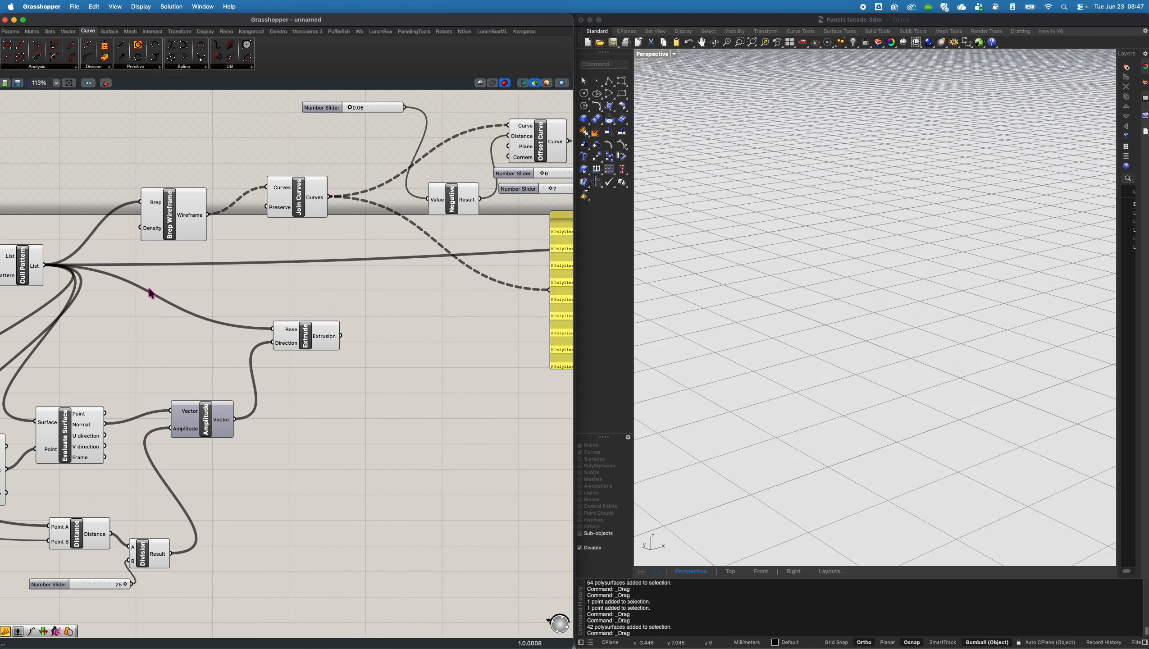
right_click_drag(149, 291, 216, 291)
left_click_drag(110, 265, 311, 538)
right_click_drag(359, 524, 304, 341)
left_click_drag(303, 342, 377, 353)
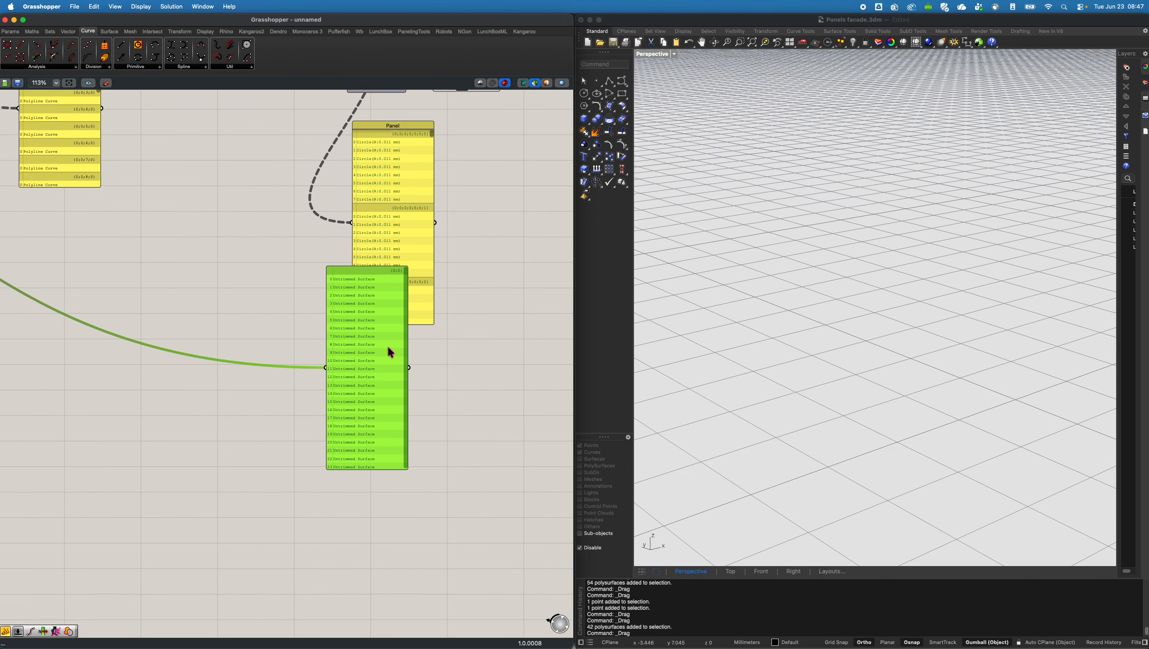
left_click_drag(366, 271, 408, 347)
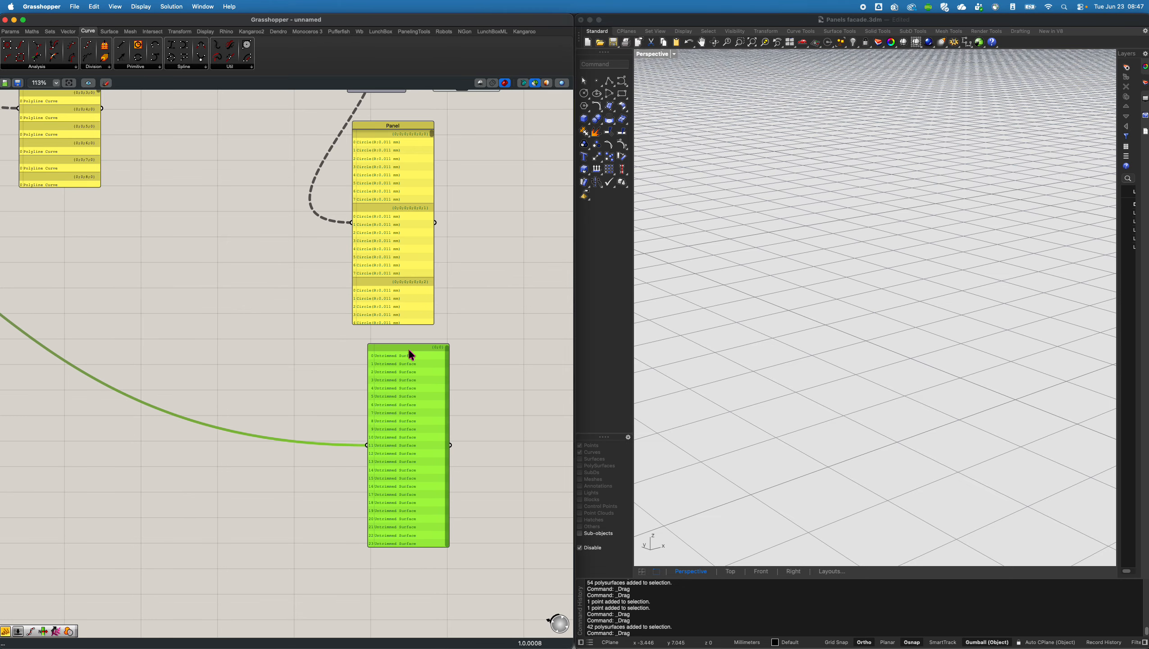
left_click(422, 293, "shift")
right_click_drag(419, 412, 490, 458)
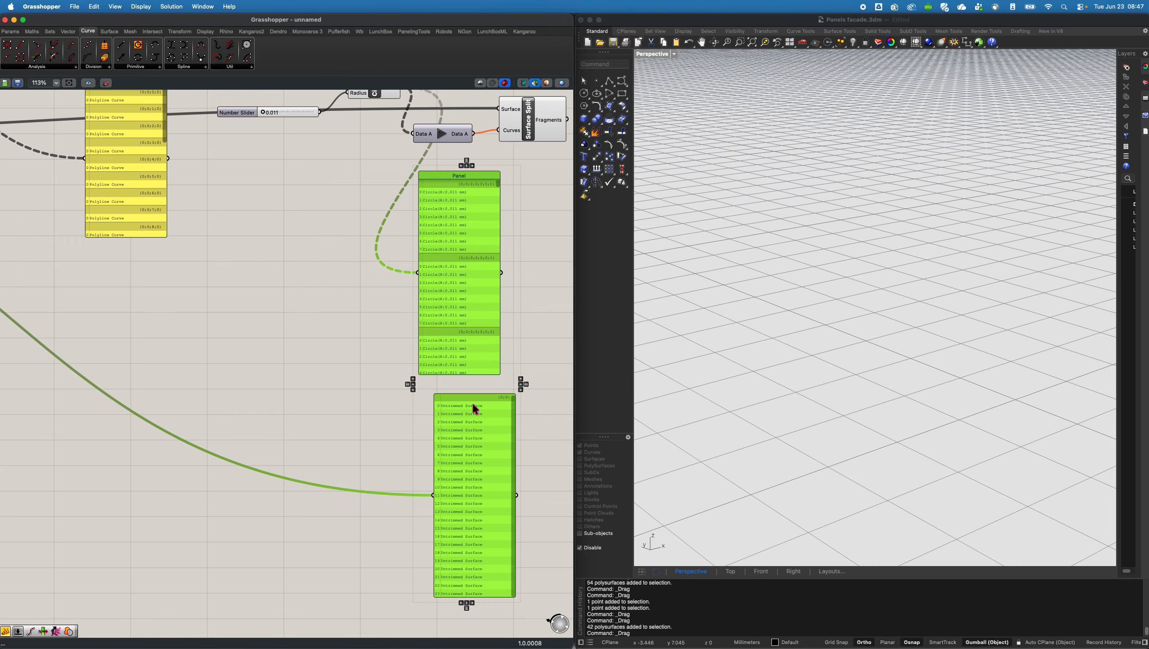
Add a Graft Tree component and connect Cull Pattern's List output to its Tree input.
right_click_drag(170, 294, 600, 379)
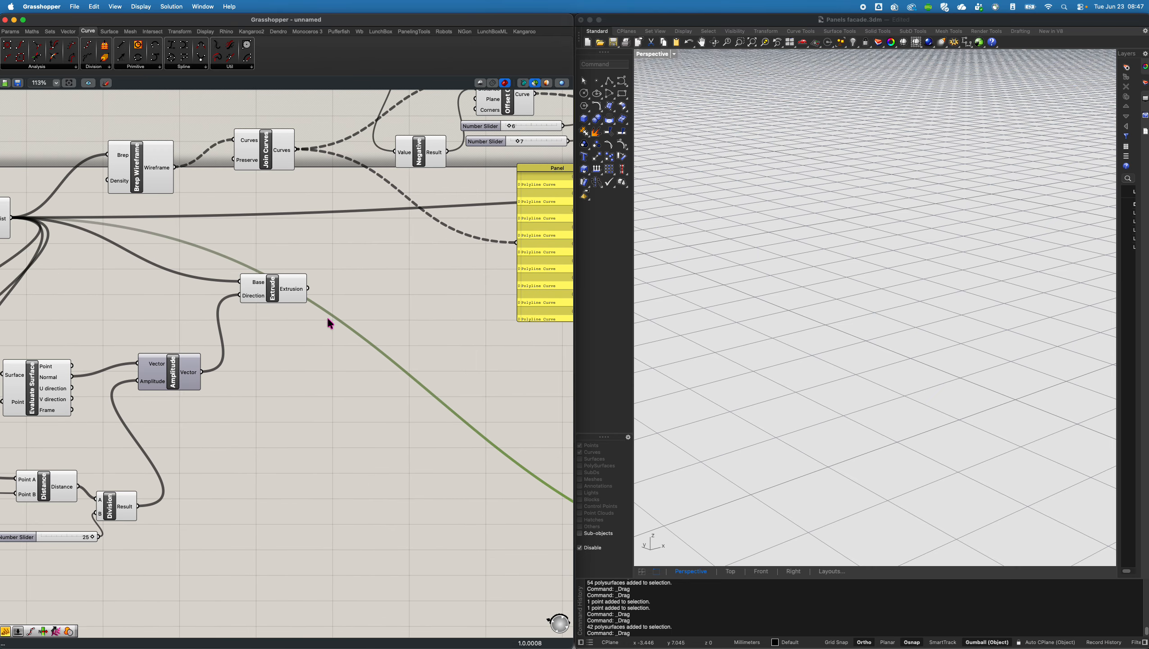
double_click(433, 299)
type("graft")
key("Return")
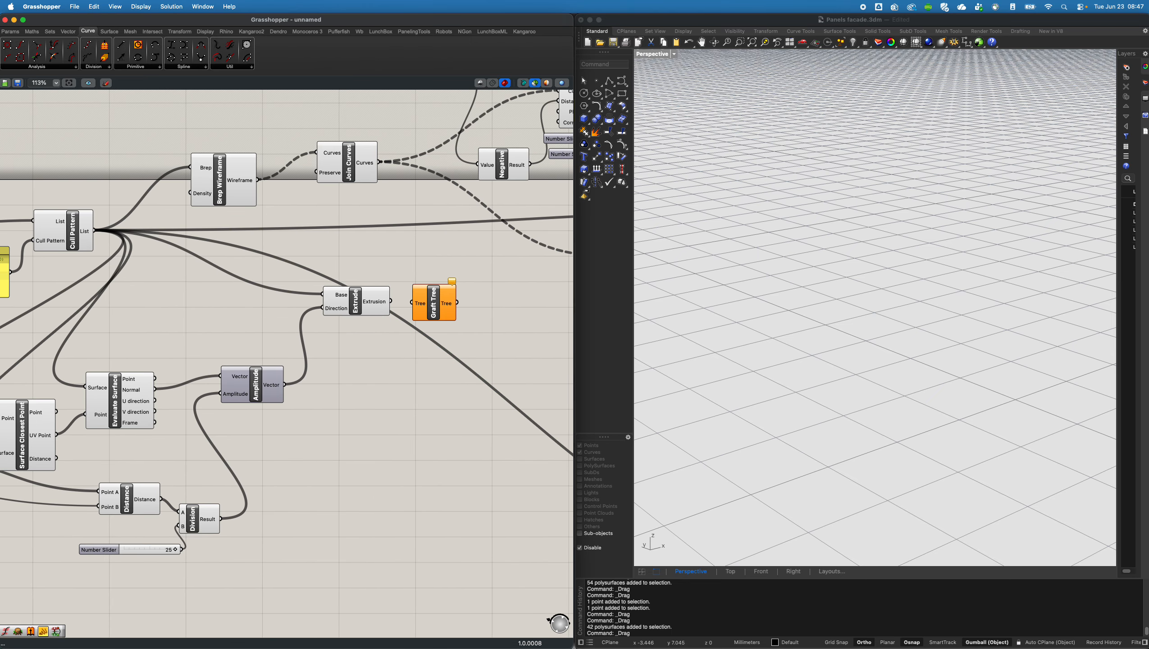
left_click_drag(95, 230, 411, 302)
Move Graft Tree beside the data panels and connect its Tree output to the surface list panel.
left_click_drag(444, 309, 528, 444)
right_click_drag(478, 415, 115, 317)
left_click_drag(157, 337, 477, 365)
right_click_drag(511, 373, 212, 298)
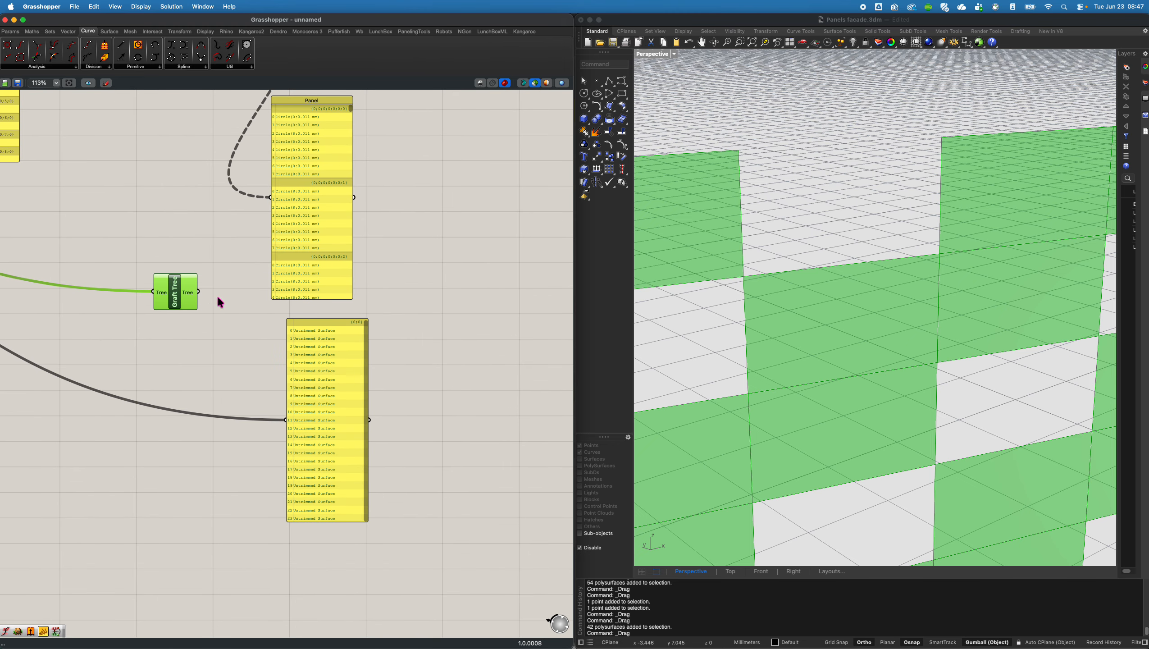
left_click_drag(196, 289, 286, 420)
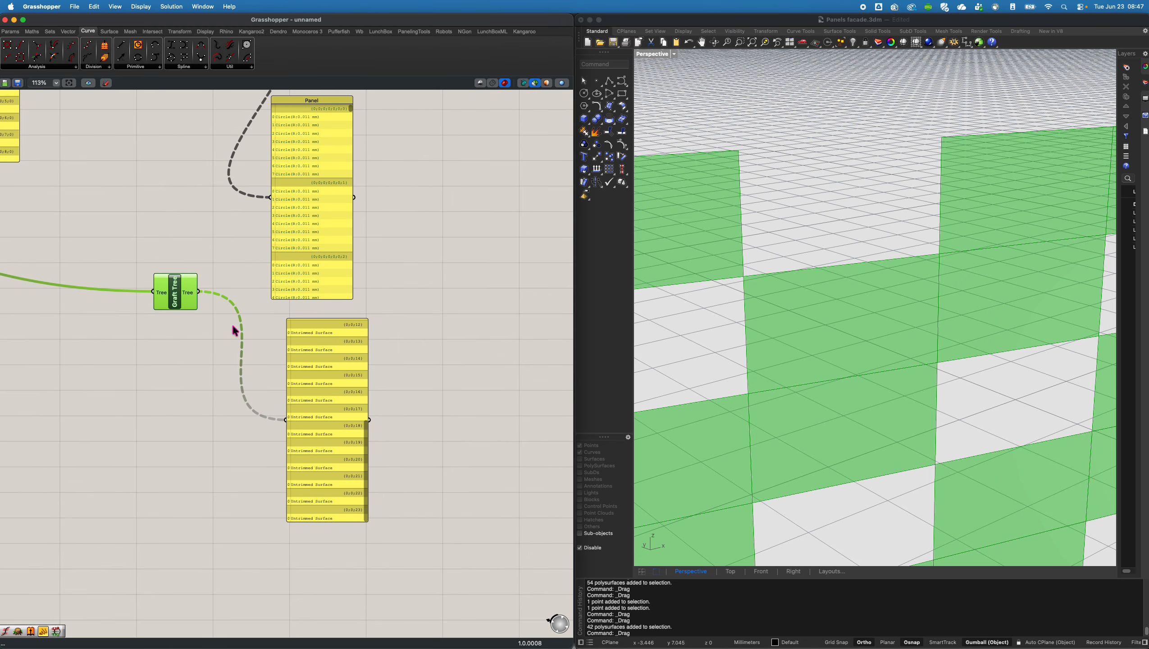
Simplify Graft Tree's Tree output, place the component beside the surface list panel, and highlight it together with Circle for comparison.
right_click(190, 298)
left_click(218, 357)
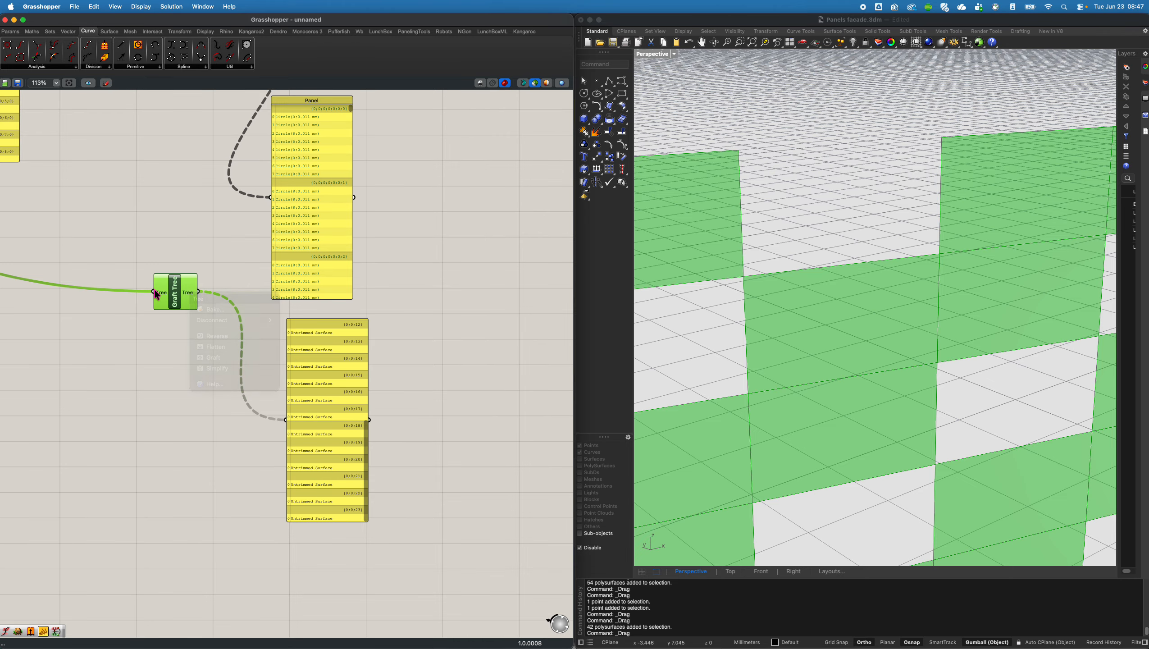
left_click_drag(176, 297, 228, 369)
left_click_drag(366, 436, 371, 339)
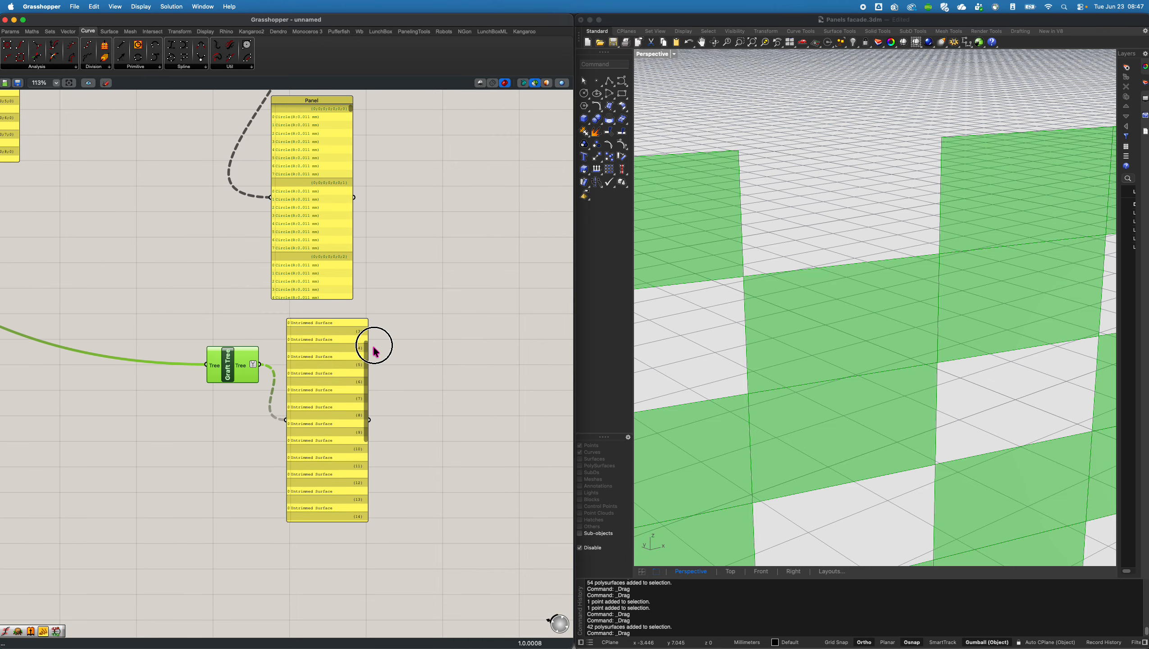
scroll(322, 409, "up", 5)
scroll(322, 409, "left", 3)
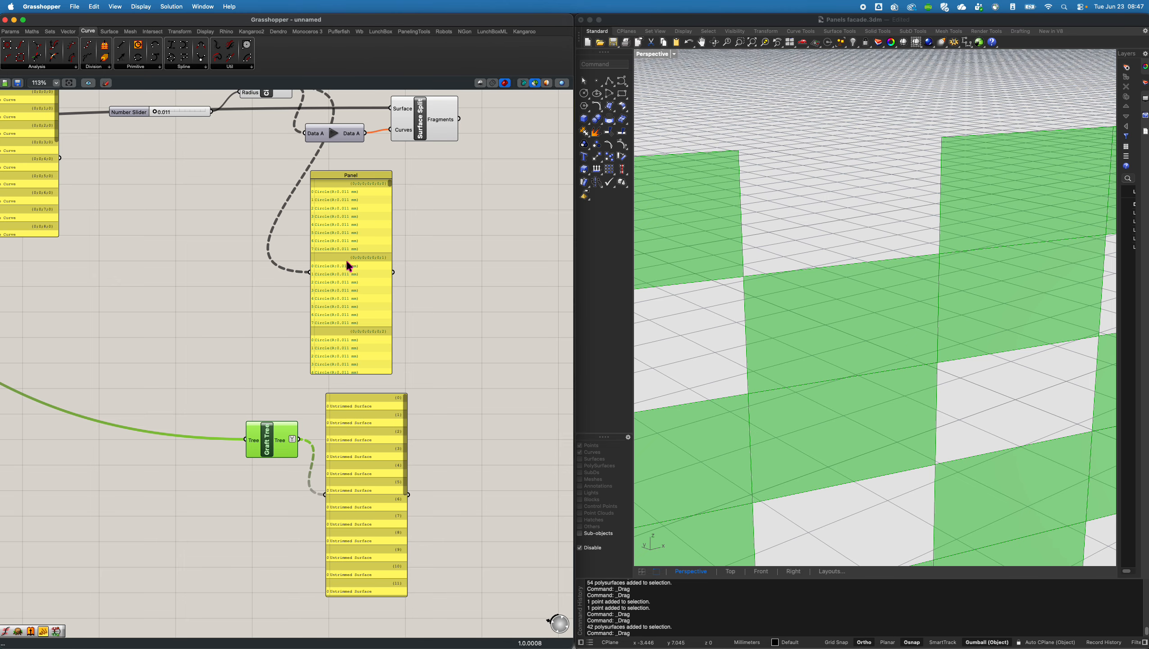
scroll(339, 224, "up", 1)
scroll(340, 224, "left", 1)
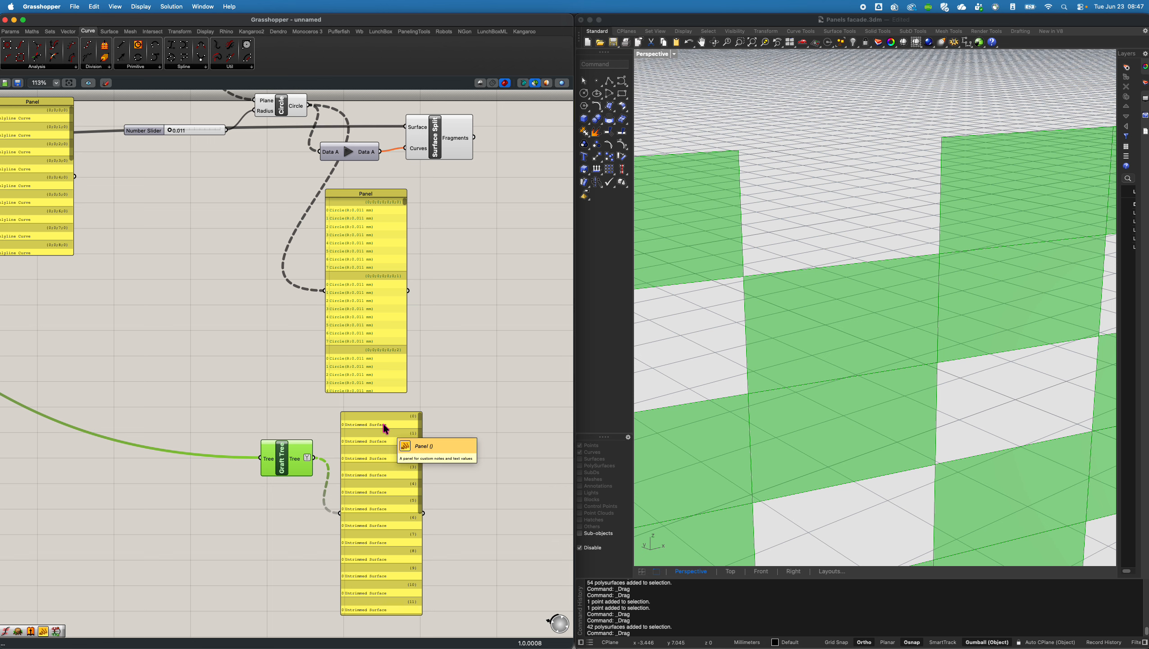
left_click(289, 101, "shift")
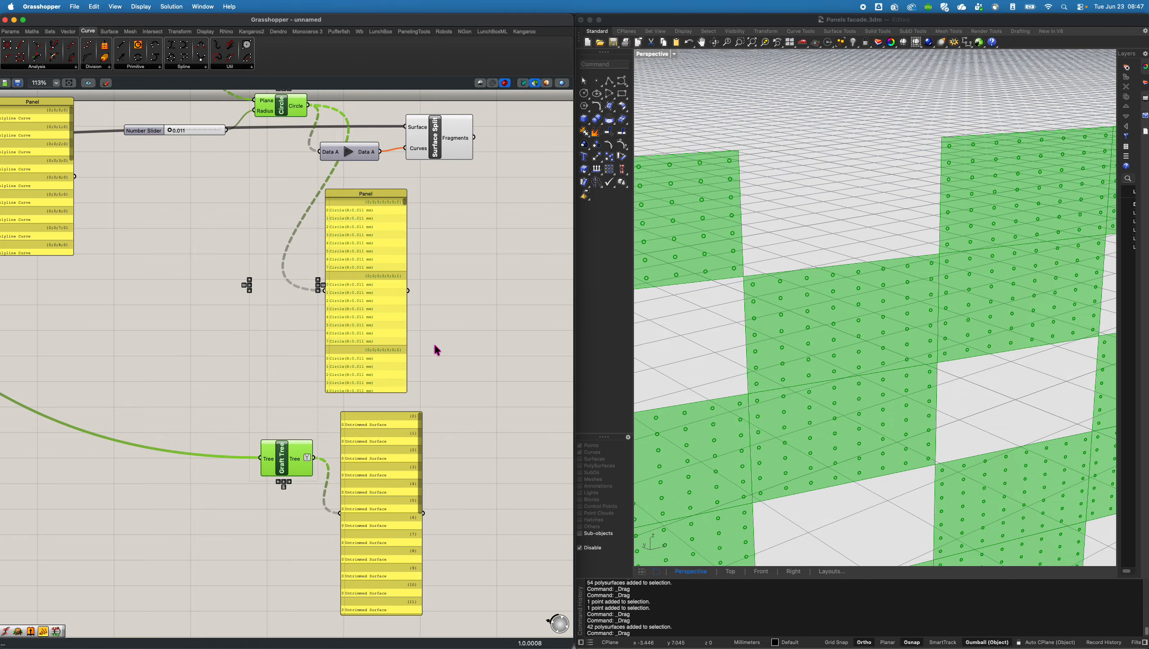
Add a Shift Paths component and wire it between Circle's Circle output and the circle data panel.
right_click_drag(390, 353, 427, 386)
double_click(246, 320)
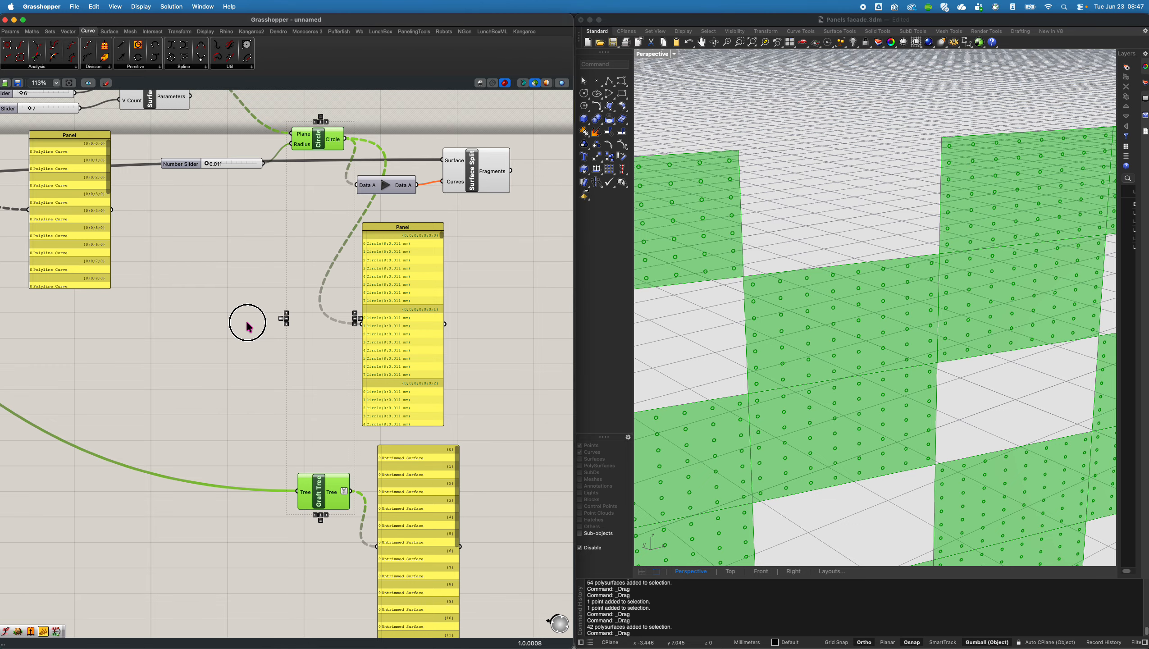
type("shift")
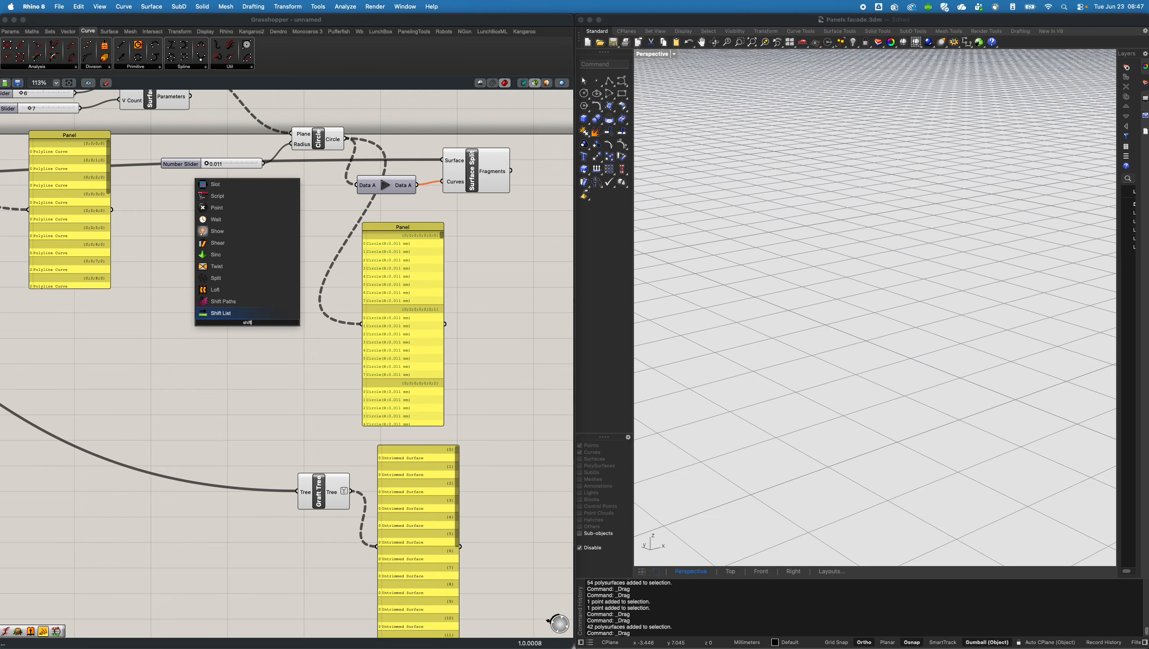
key("Up")
key("Return")
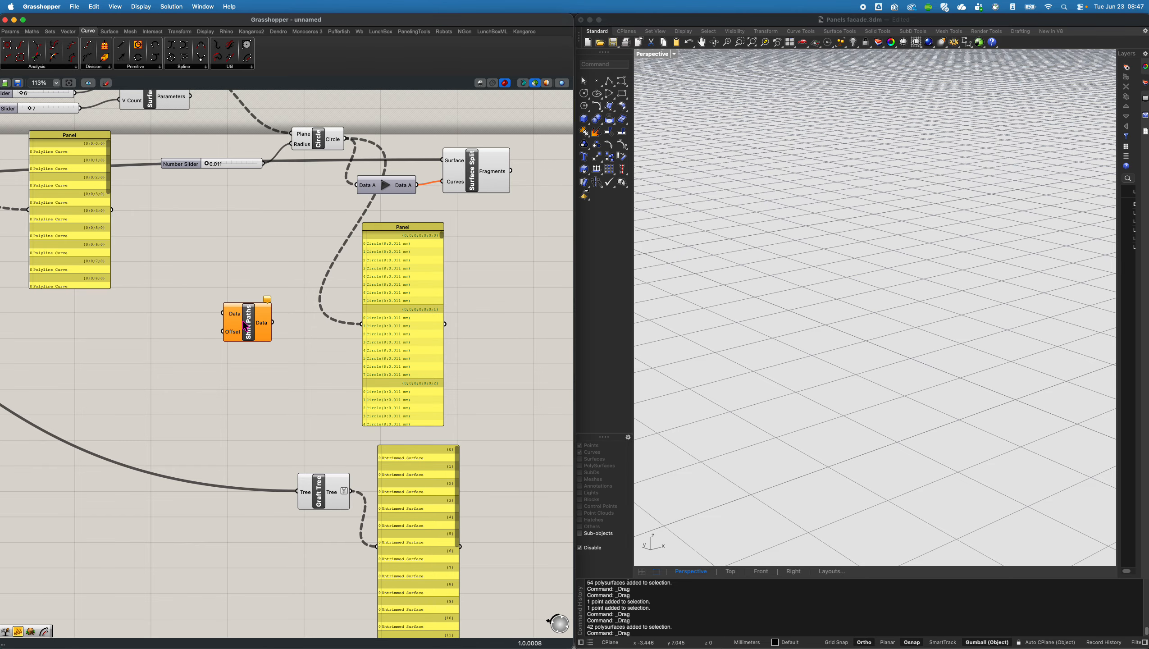
left_click_drag(243, 321, 308, 332)
left_click_drag(346, 140, 362, 324)
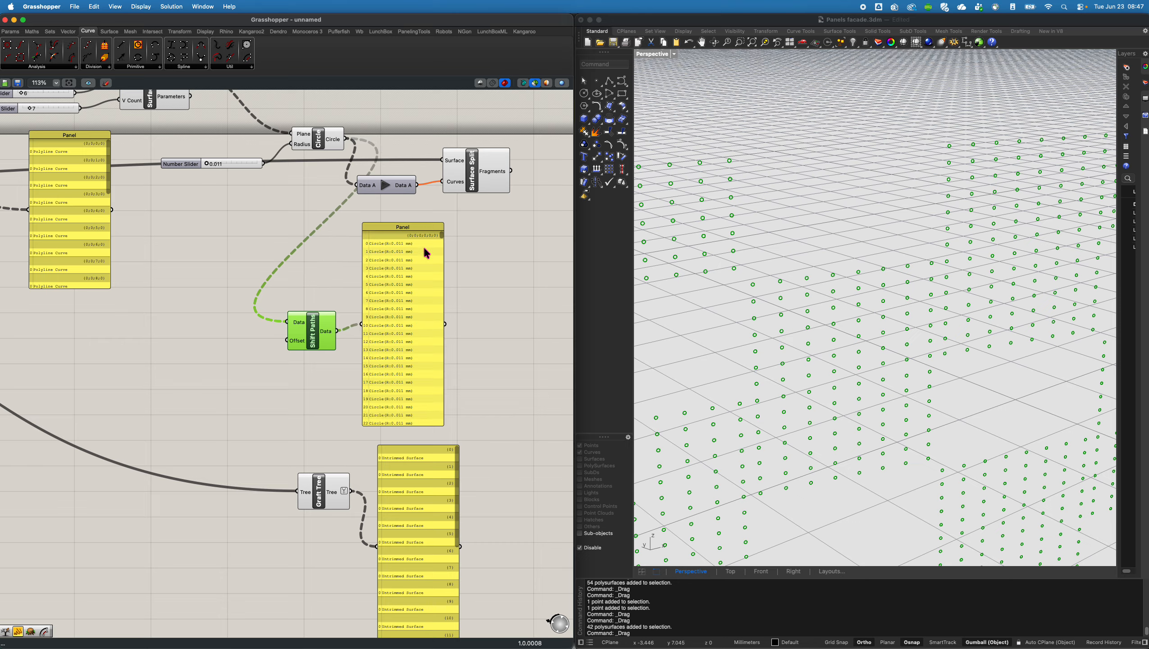
Simplify the Data output of Shift Paths and widen the circle data panel.
left_click_drag(443, 240, 448, 240)
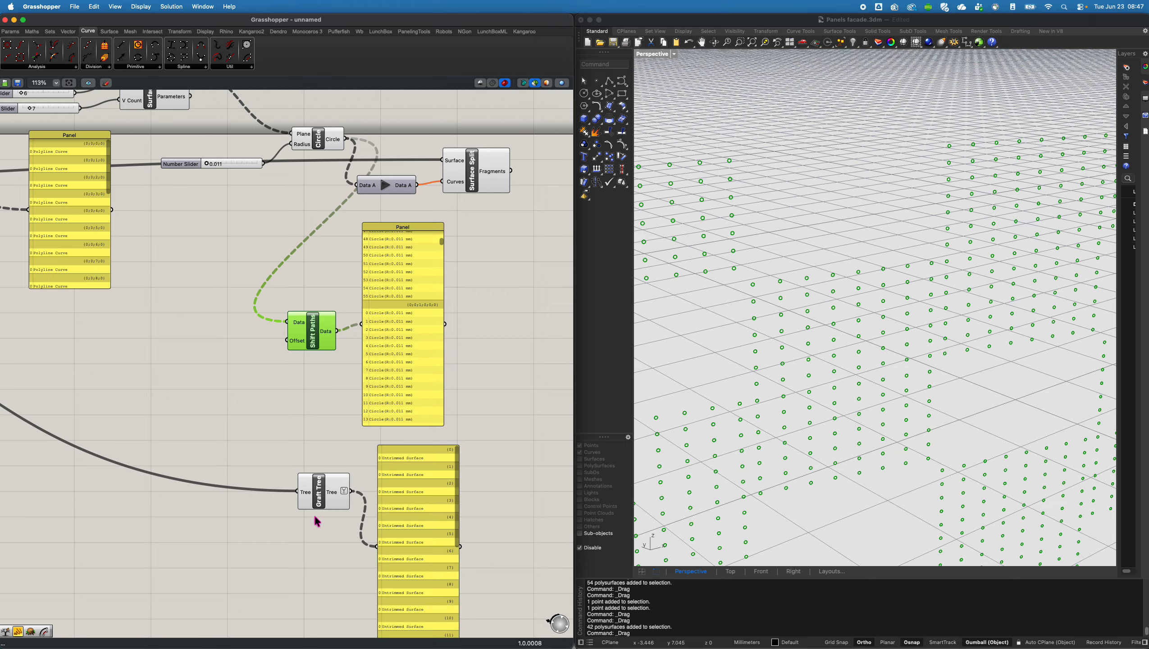
left_click_drag(317, 522, 283, 306)
right_click_drag(731, 213, 740, 214)
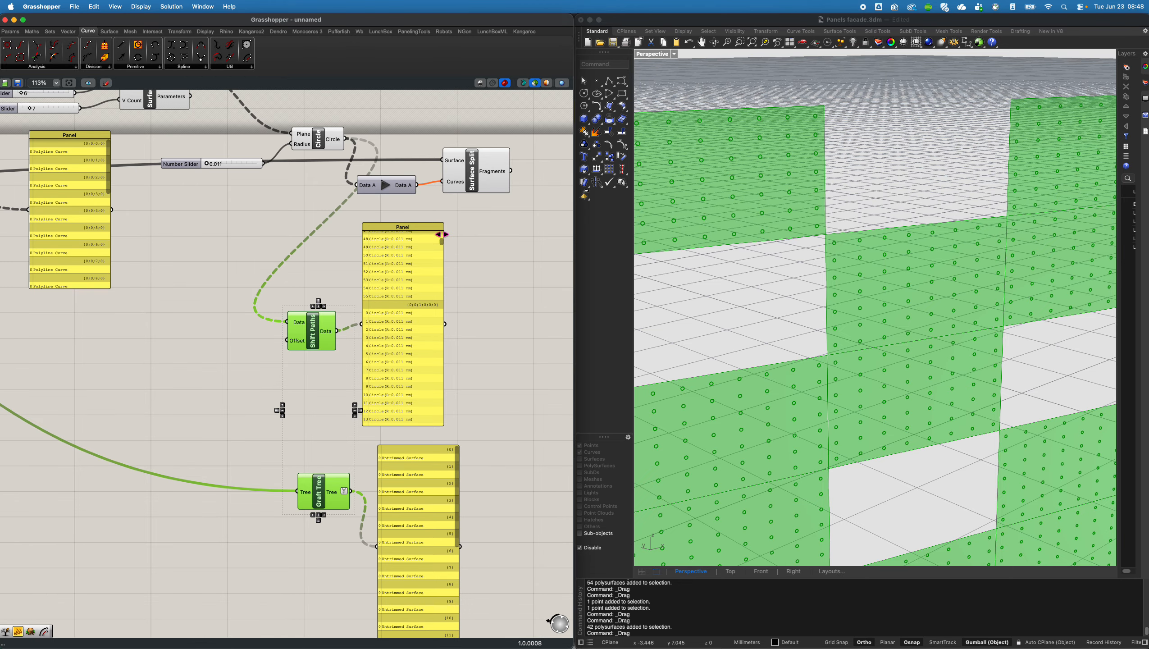
left_click_drag(441, 246, 440, 238)
right_click(330, 333)
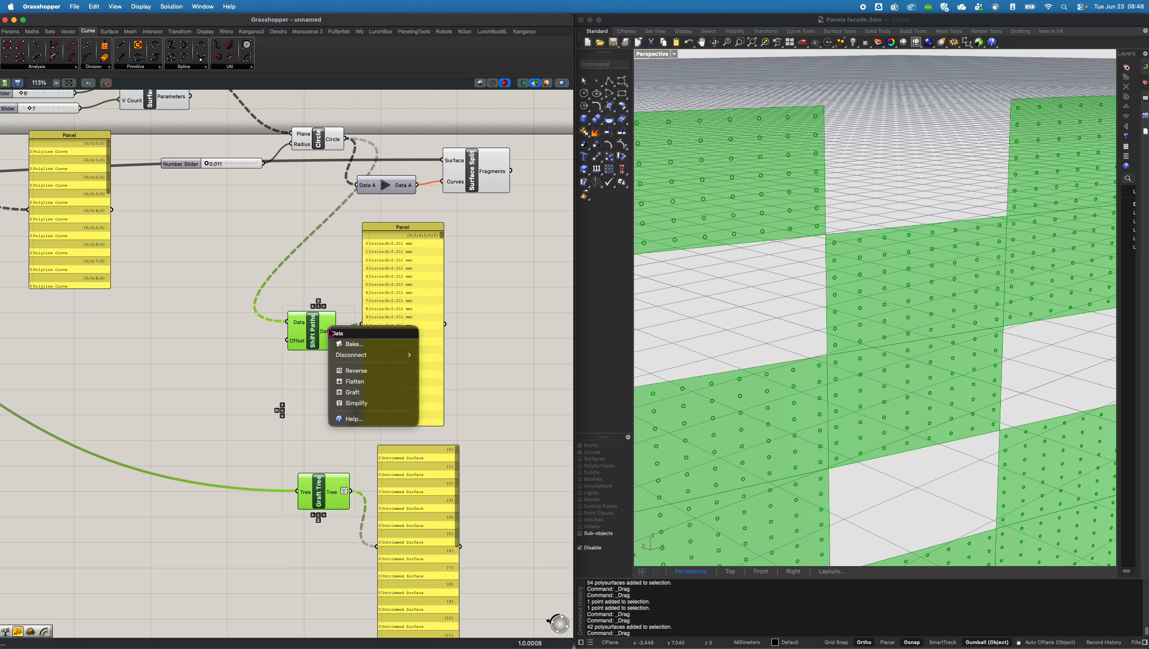
left_click(359, 402)
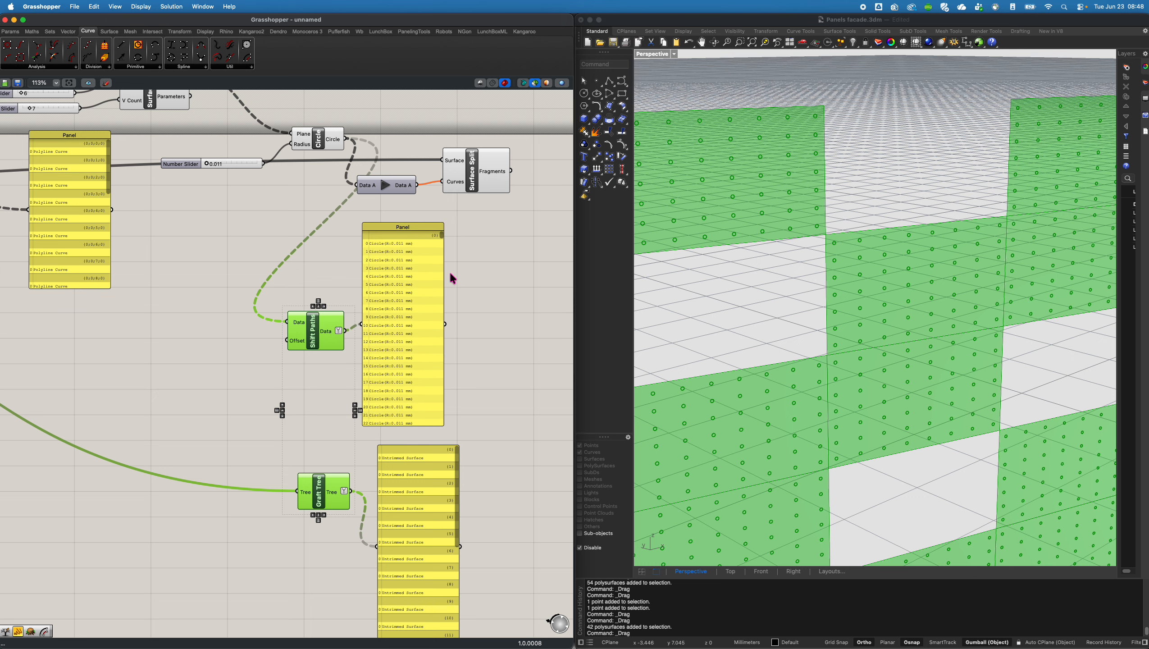
left_click_drag(443, 289, 495, 287)
left_click_drag(492, 237, 496, 252)
Rearrange the definition, placing Shift Paths directly after Circle and moving Graft Tree up below the Data Dam.
right_click_drag(375, 284, 387, 315)
left_click(322, 354)
left_click_drag(325, 359, 279, 249)
left_click(309, 354)
left_click(291, 399)
left_click_drag(290, 384, 303, 325)
left_click_drag(470, 203, 497, 182)
right_click_drag(460, 213, 369, 267)
left_click_drag(320, 391, 451, 409)
left_click_drag(190, 310, 307, 172)
left_click_drag(240, 225, 222, 196)
left_click(308, 175)
left_click_drag(307, 172, 304, 173)
Connect Shift Paths' output to the Data Dam and Graft Tree's output to Surface Split's Surface input, repositioning Surface Split.
left_click_drag(333, 168, 314, 282)
left_click_drag(241, 389, 392, 224)
left_click_drag(440, 239, 479, 282)
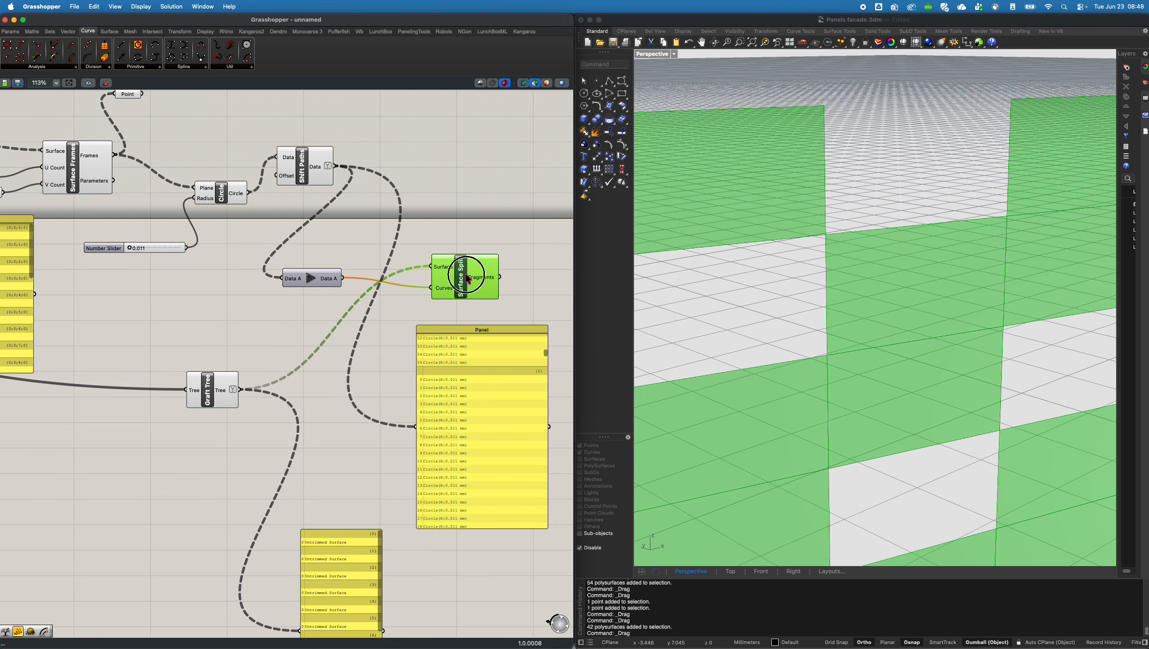
Release the circle data held in the Data Dam and select Surface Split to inspect the split panels.
left_click(310, 278)
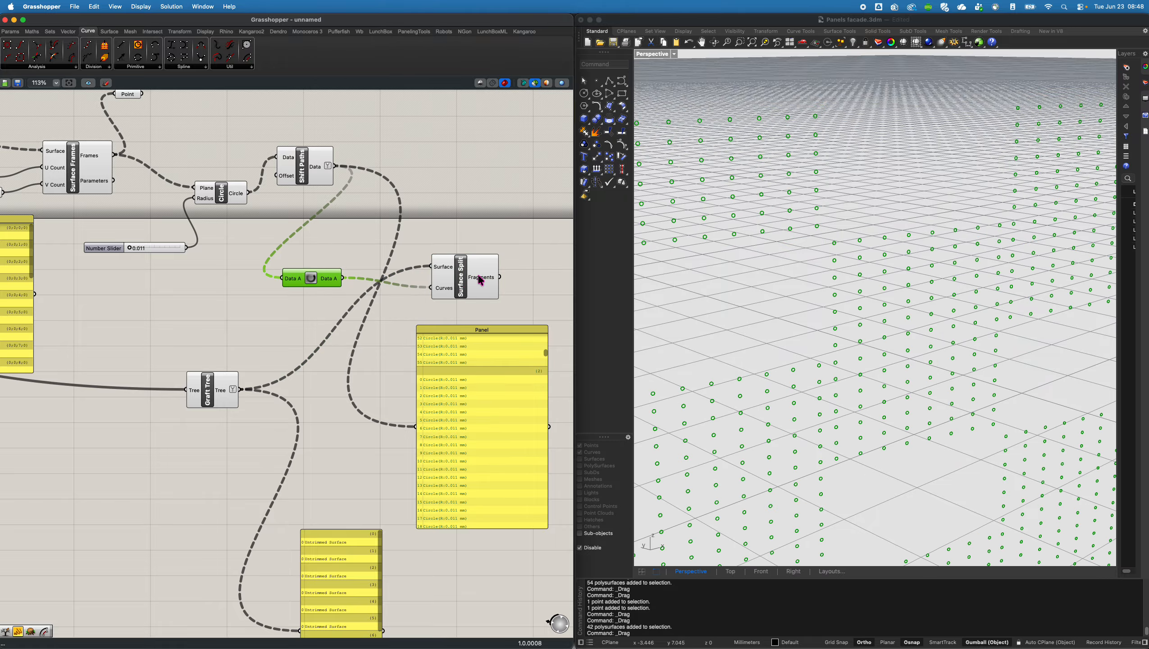
left_click(480, 281)
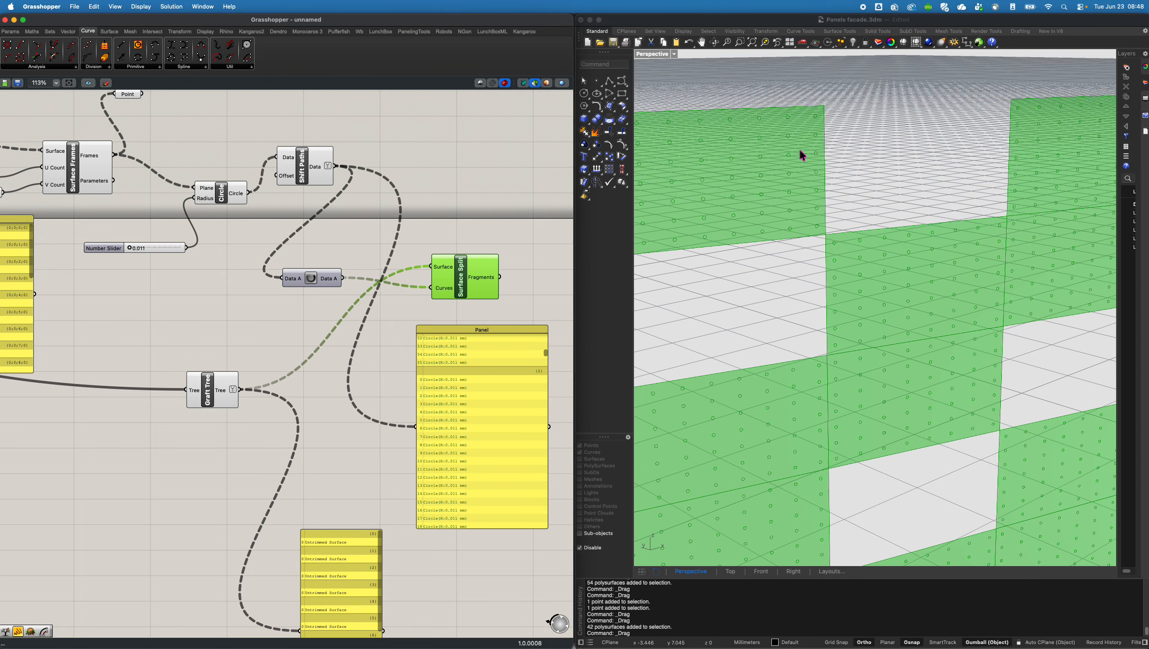
mouse_move(489, 281)
scroll(736, 124, "up", 5)
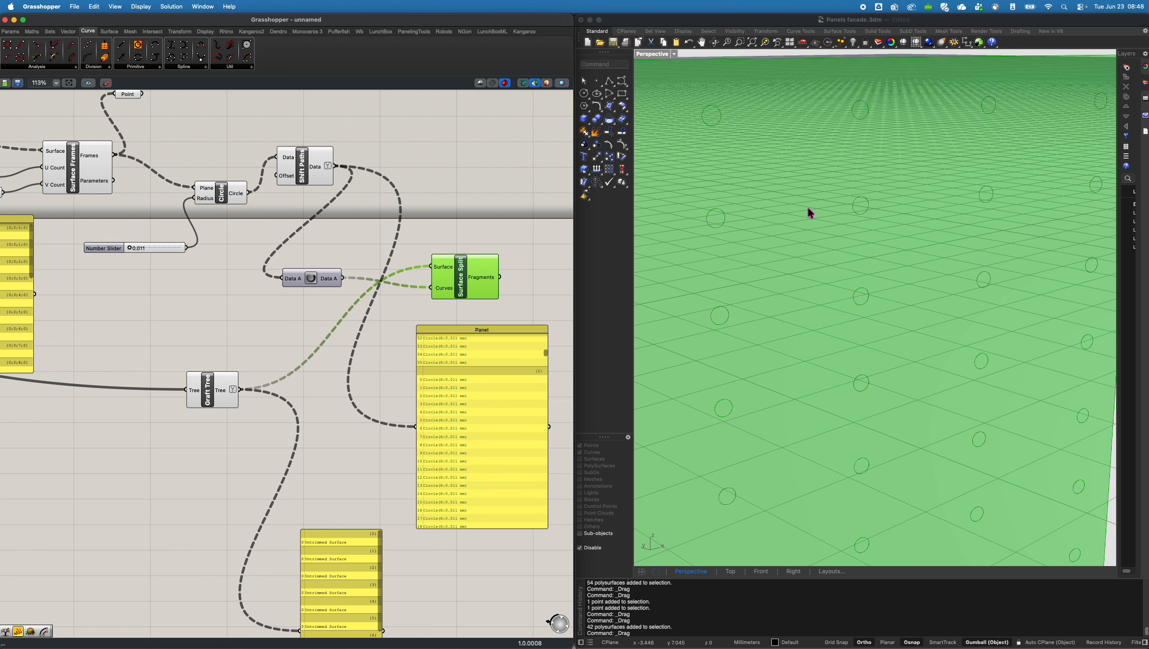
Add a List Item component, connect Surface Split's Fragments output to its List input, and connect its Item output to the data panel.
right_click_drag(454, 275, 358, 277)
double_click(447, 275)
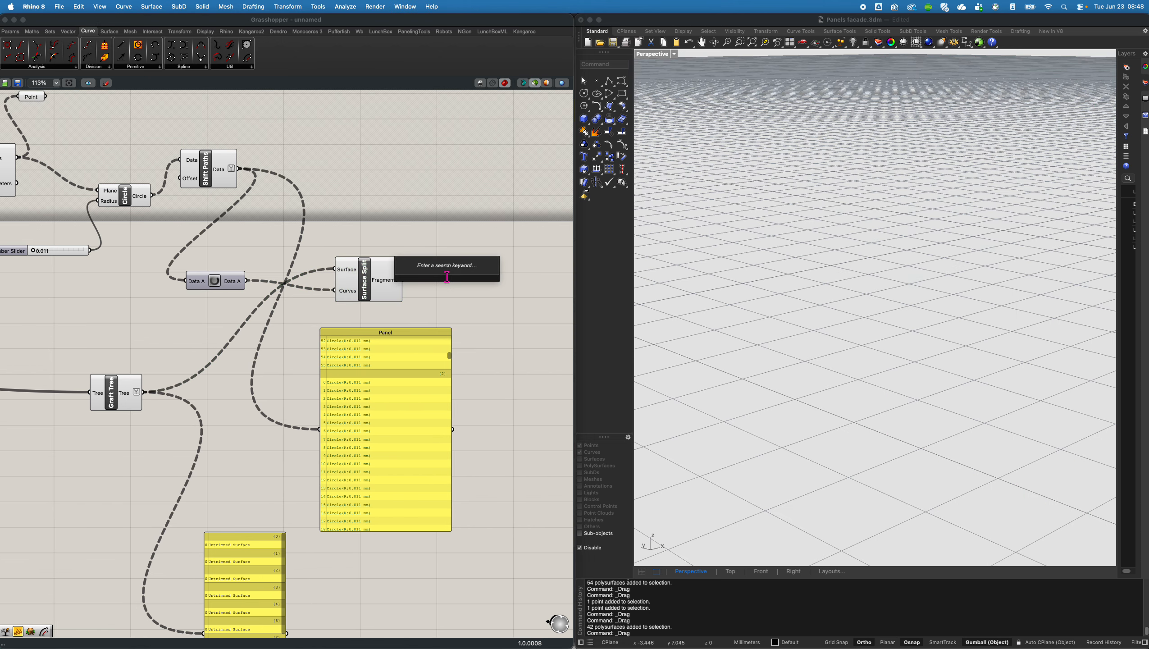
type("list item")
key("Return")
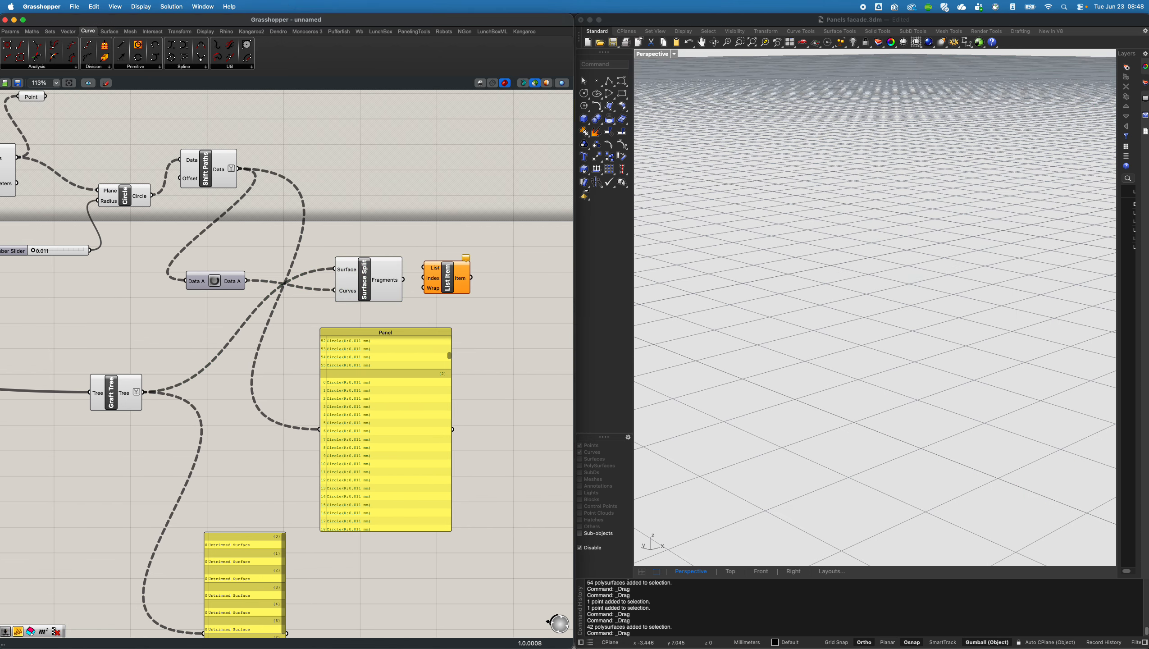
scroll(389, 277, "down", 1)
left_click_drag(403, 280, 321, 427)
left_click(446, 281)
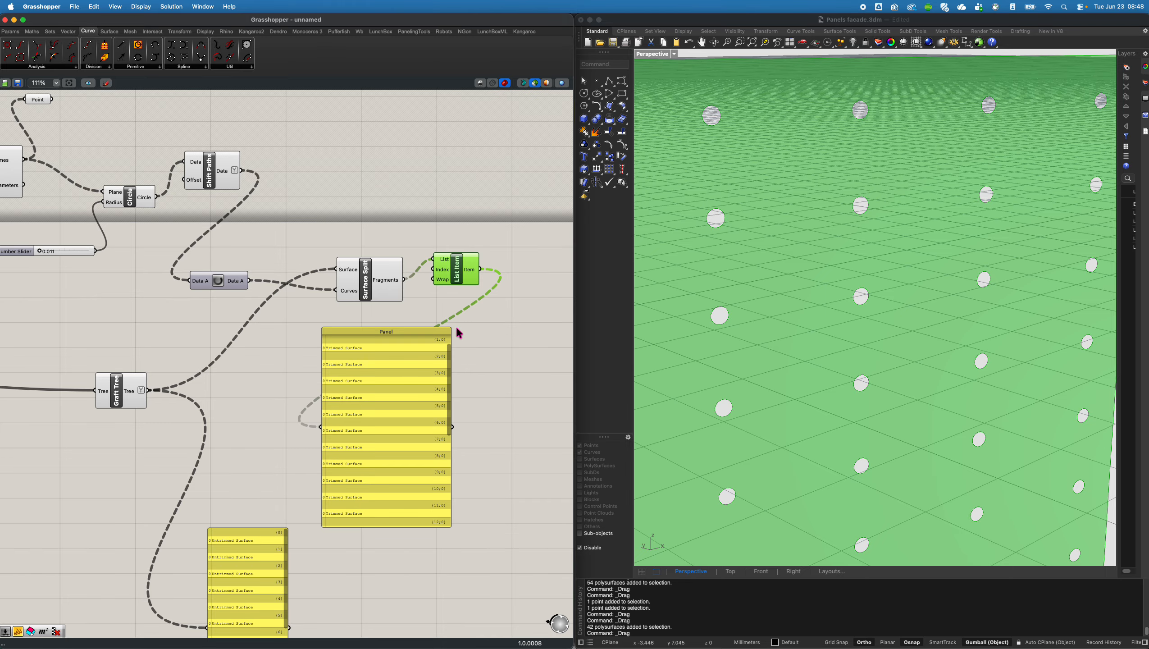
Examine List Item's surface data in the panel and the highlighted perforated panels in the Rhino viewport.
scroll(450, 366, "down", 5)
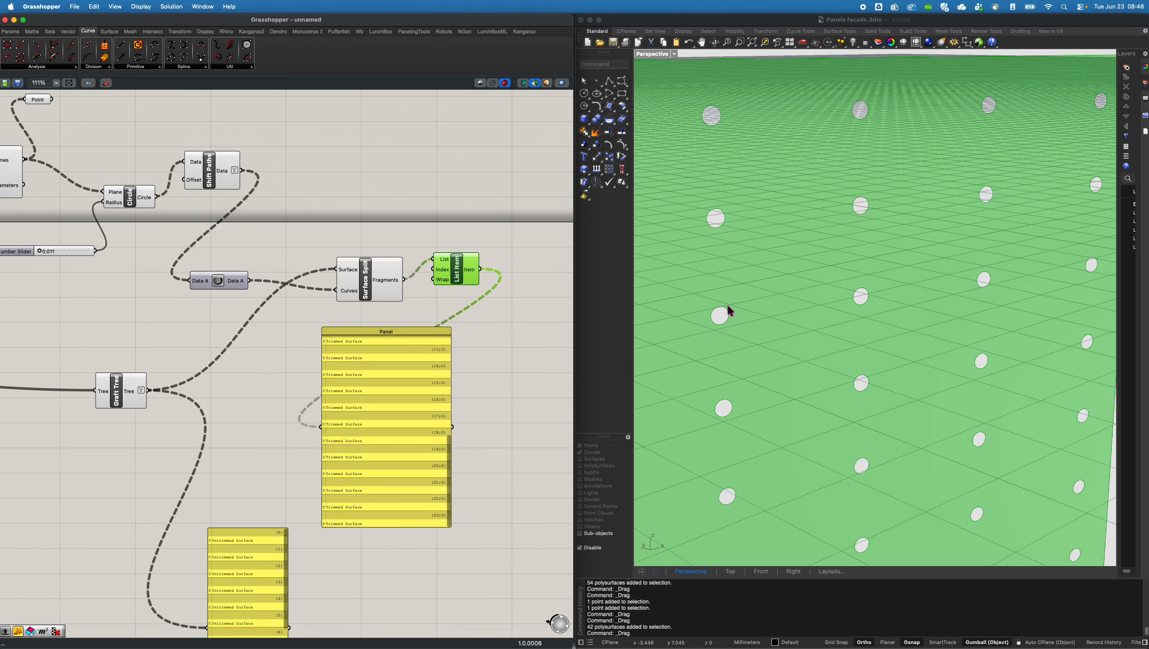
scroll(730, 316, "down", 10)
right_click(467, 232)
left_click(804, 314)
scroll(878, 272, "up", 5)
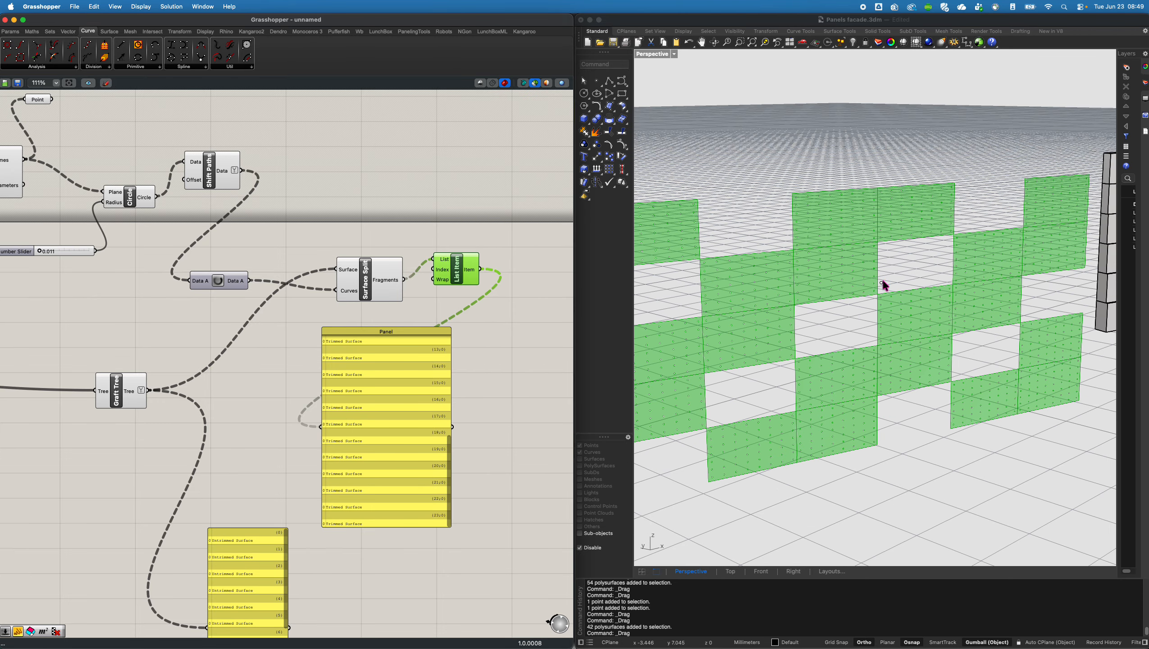
scroll(884, 285, "up", 5)
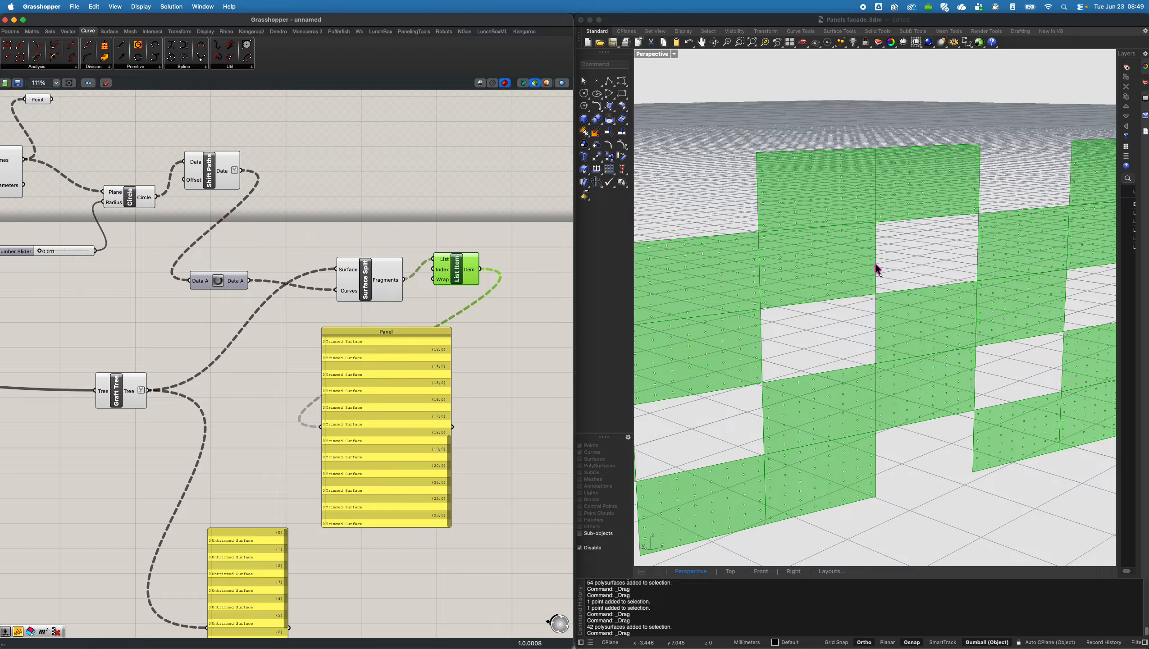
left_click(878, 270)
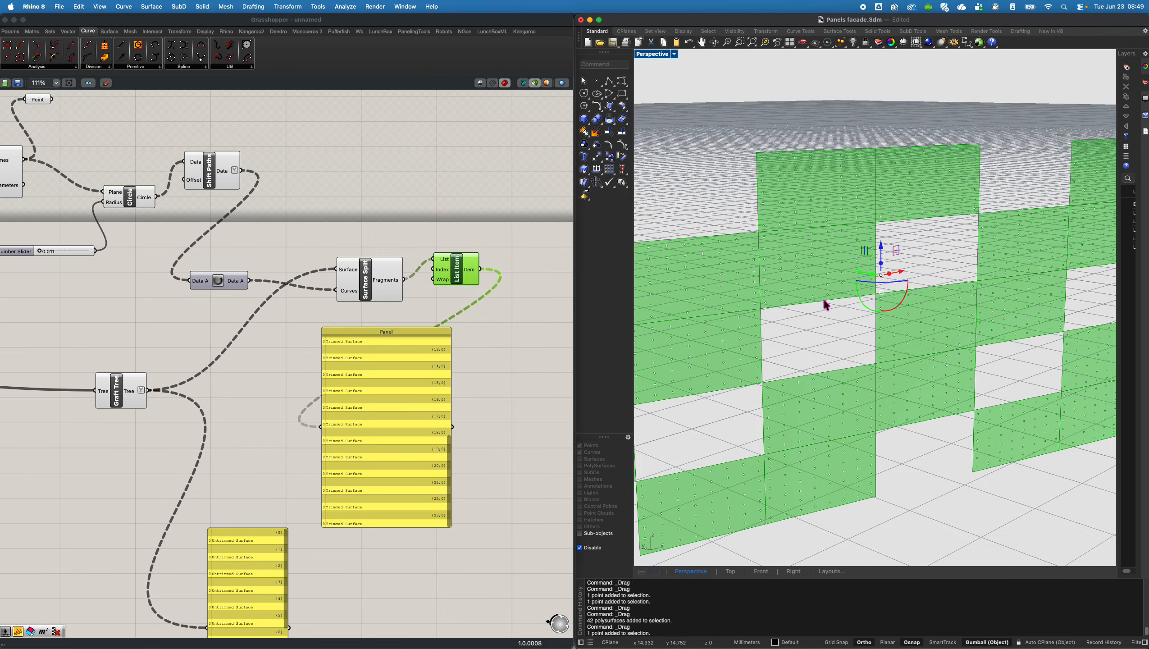
Bake List Item's perforated panel surfaces into the Rhino model.
right_click_drag(483, 278, 436, 259)
left_click(438, 176)
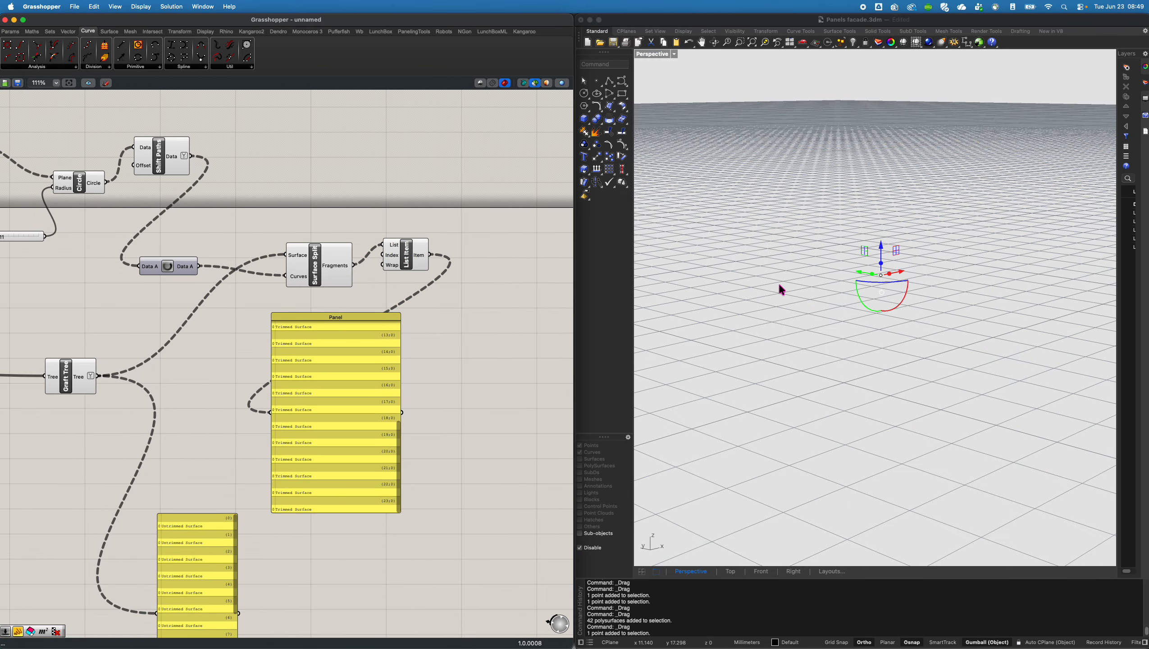
left_click(410, 262)
right_click(406, 245)
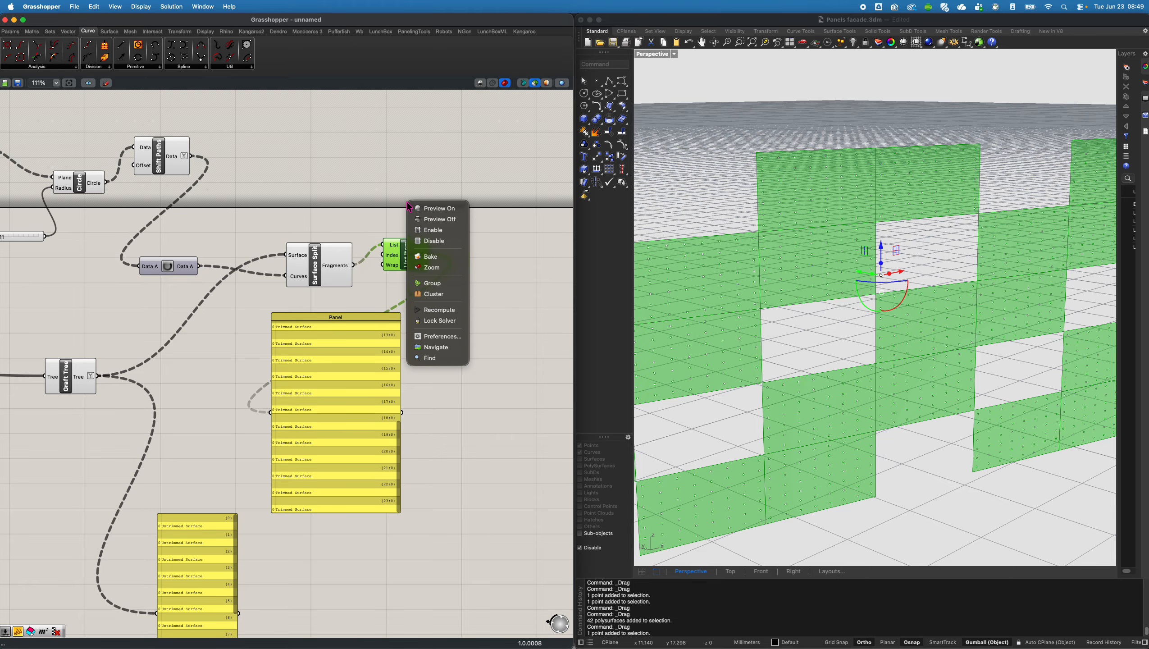
left_click(439, 264)
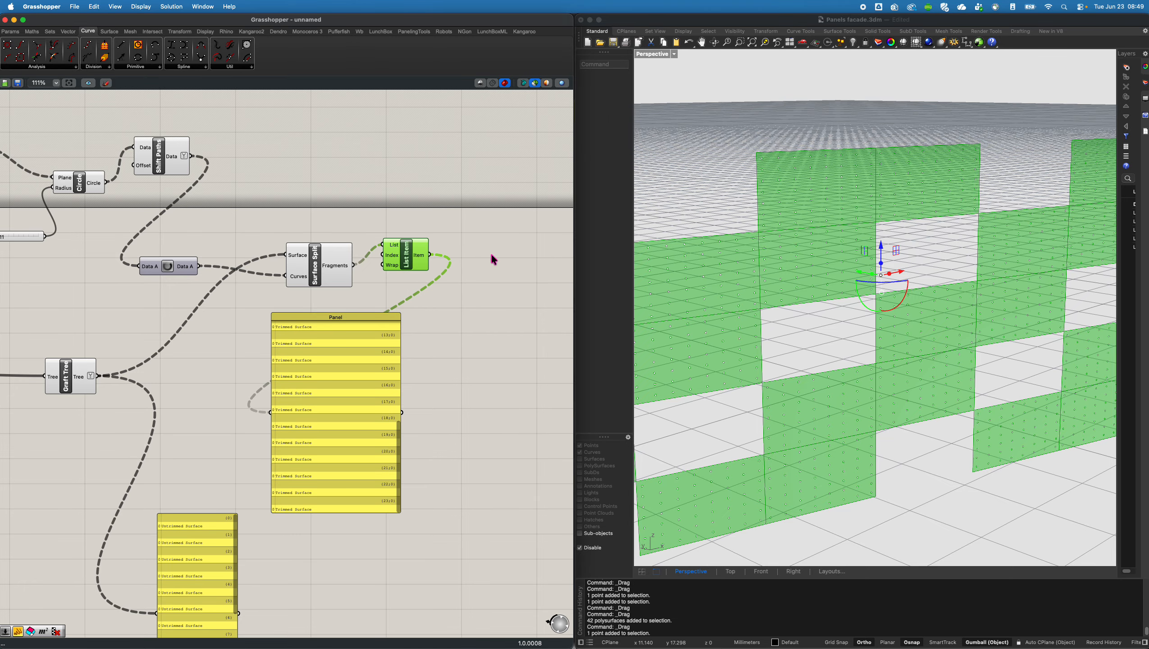
left_click(501, 340)
Move the point in Rhino away from the baked panels to the open ground in front of them.
right_click_drag(921, 304, 784, 313)
scroll(885, 324, "down", 7)
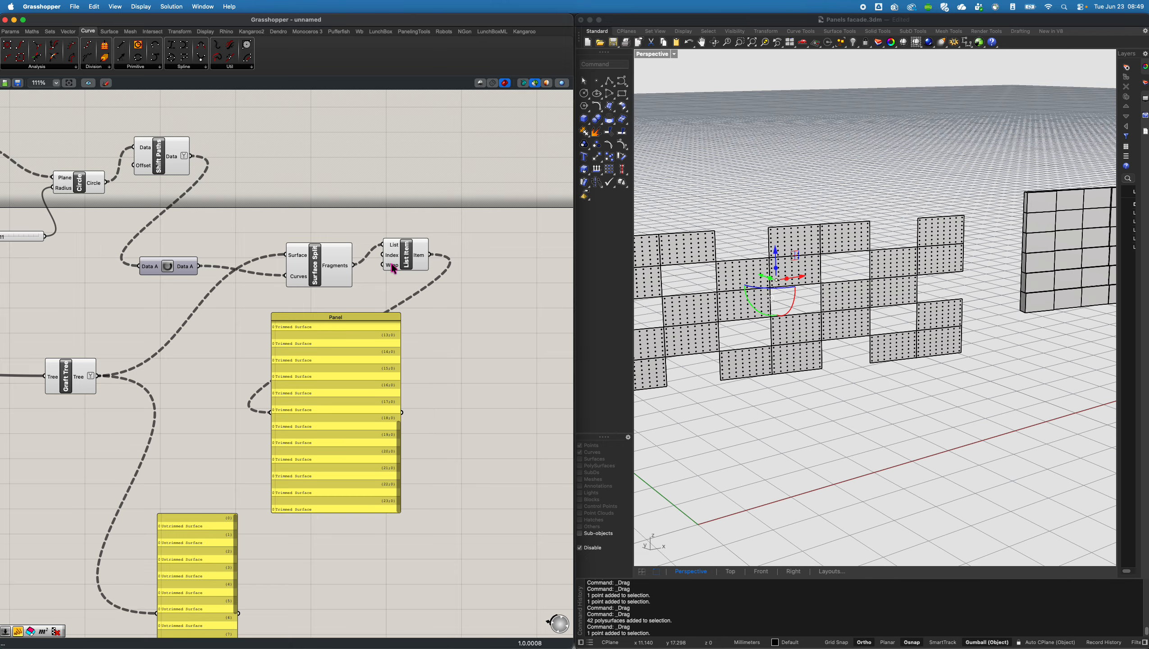
scroll(866, 275, "up", 8)
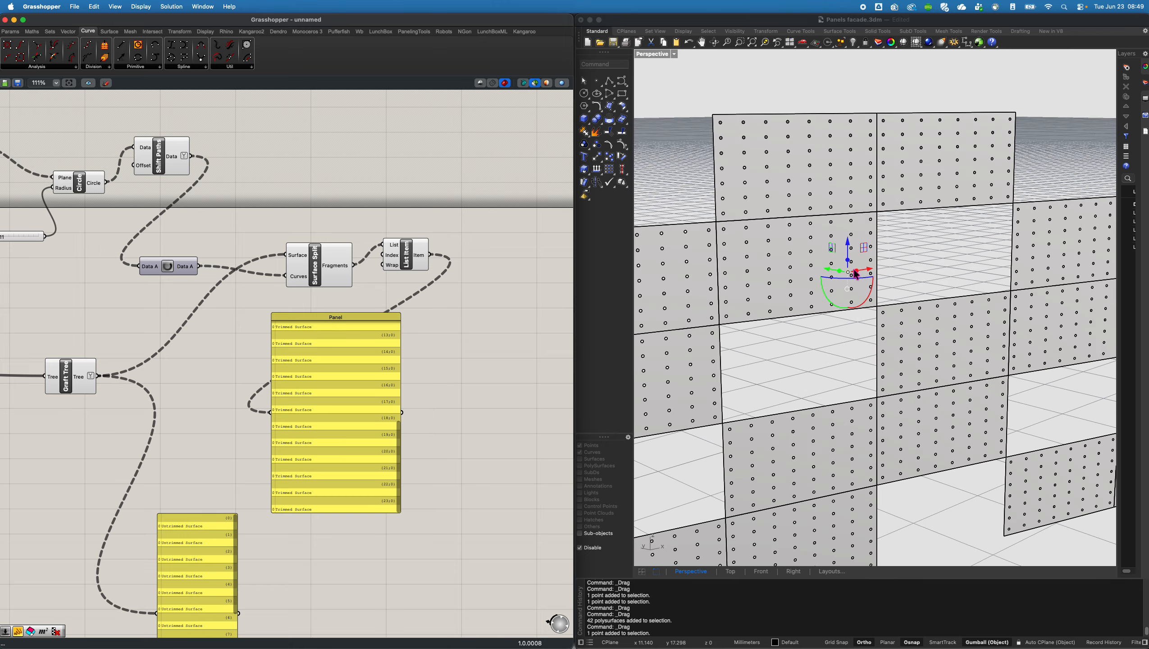
scroll(871, 269, "down", 10)
right_click_drag(881, 259, 851, 295)
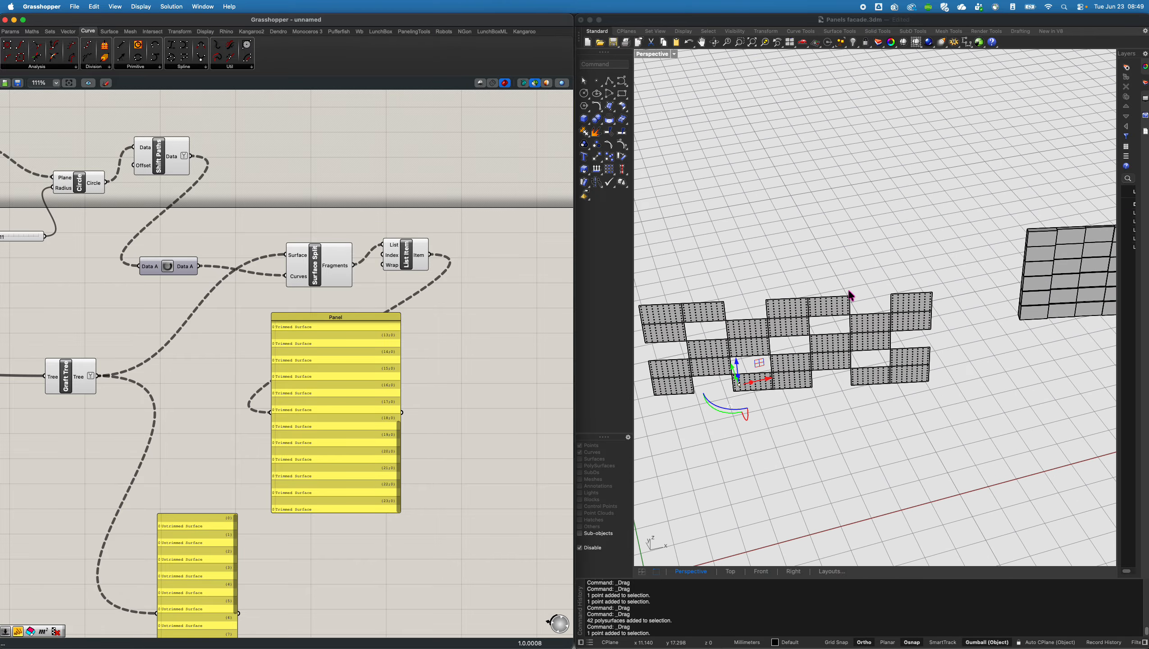
left_click_drag(732, 367, 754, 408)
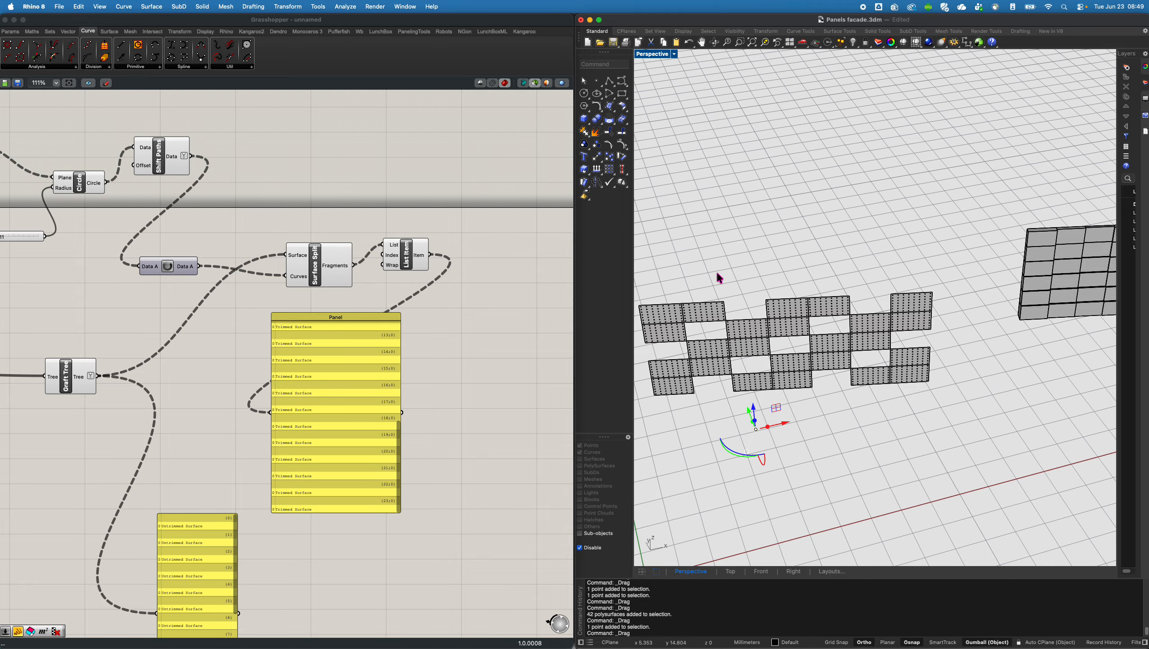
left_click(828, 273)
Select the 24 baked perforated surfaces and move them past the earlier baked facades, away from the live panels.
right_click_drag(822, 278, 851, 274)
left_click_drag(680, 275, 1041, 412)
scroll(812, 348, "down", 8)
left_click_drag(861, 350, 1110, 331)
right_click_drag(1003, 341, 885, 291, "shift")
left_click(980, 352)
scroll(950, 323, "down", 2)
scroll(938, 329, "up", 10)
right_click_drag(795, 305, 976, 281, "shift")
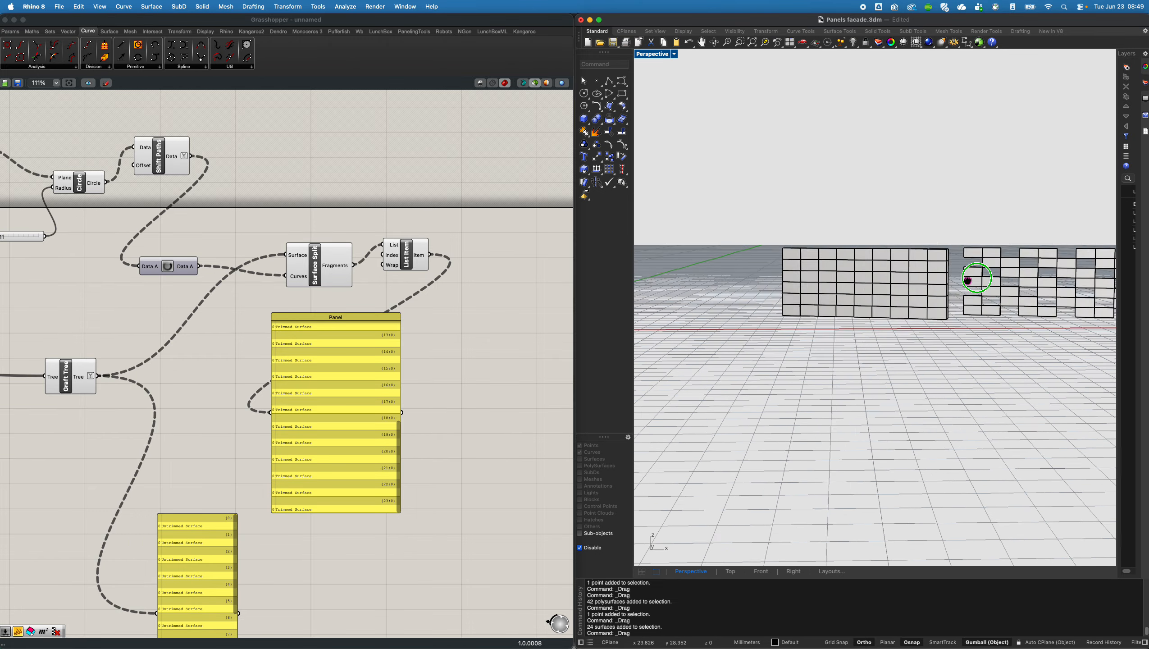
right_click_drag(854, 273, 892, 310)
Highlight the perforated panels from List Item and set the Circle's radius slider to 0.038.
left_click(403, 257)
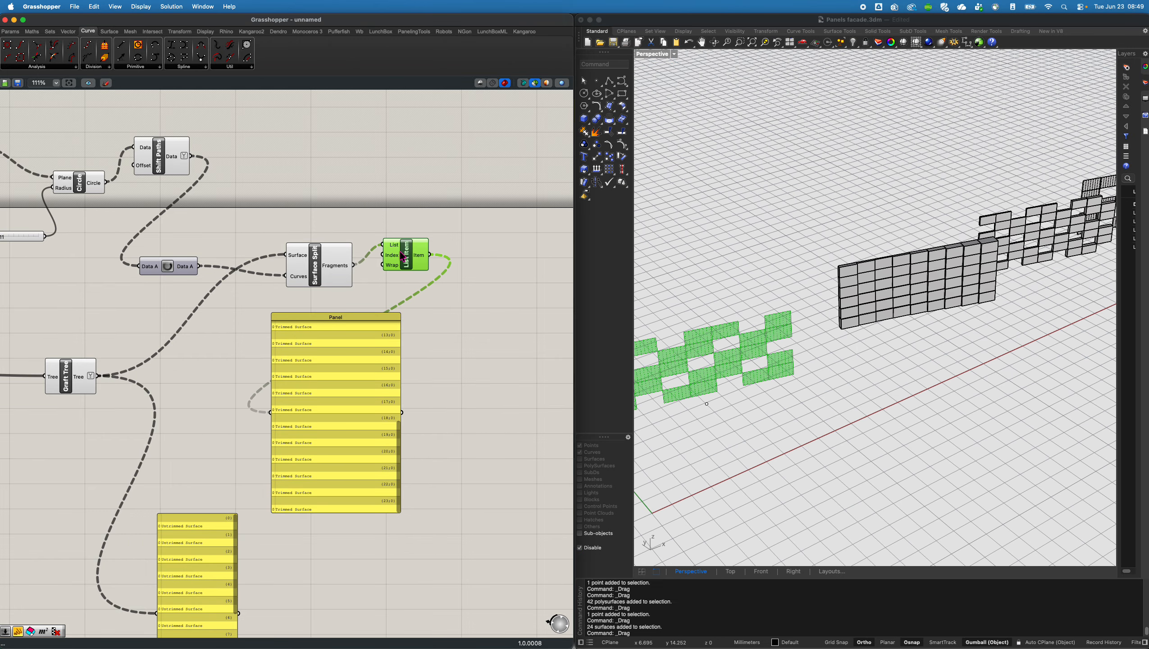
scroll(796, 332, "up", 8)
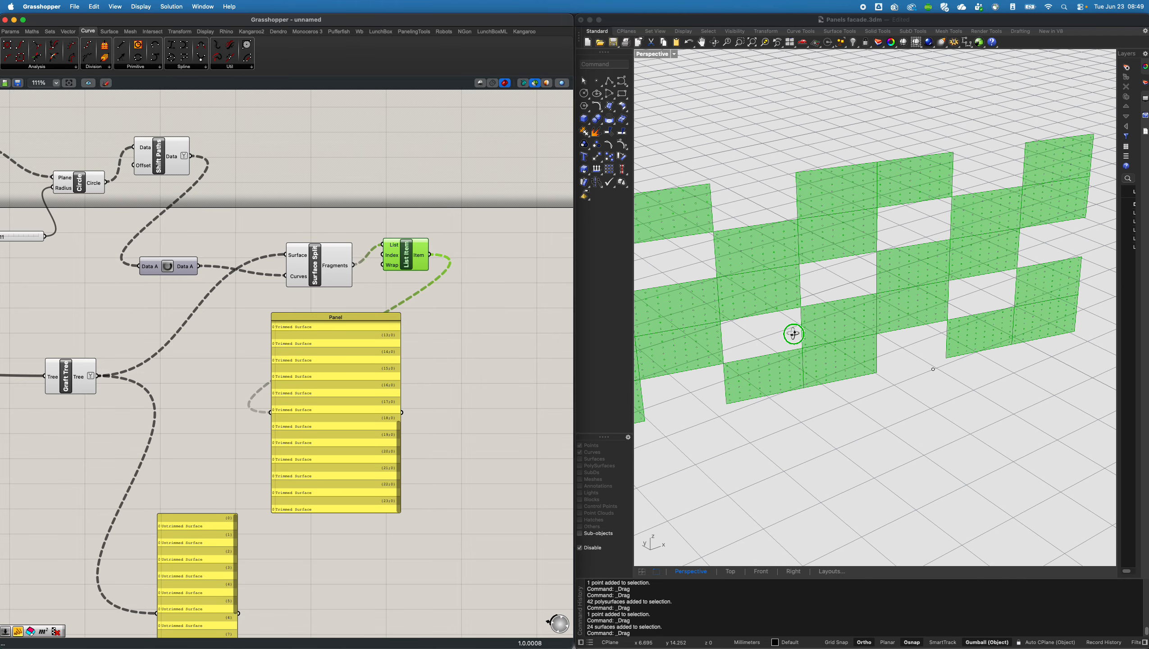
right_click_drag(234, 259, 368, 271)
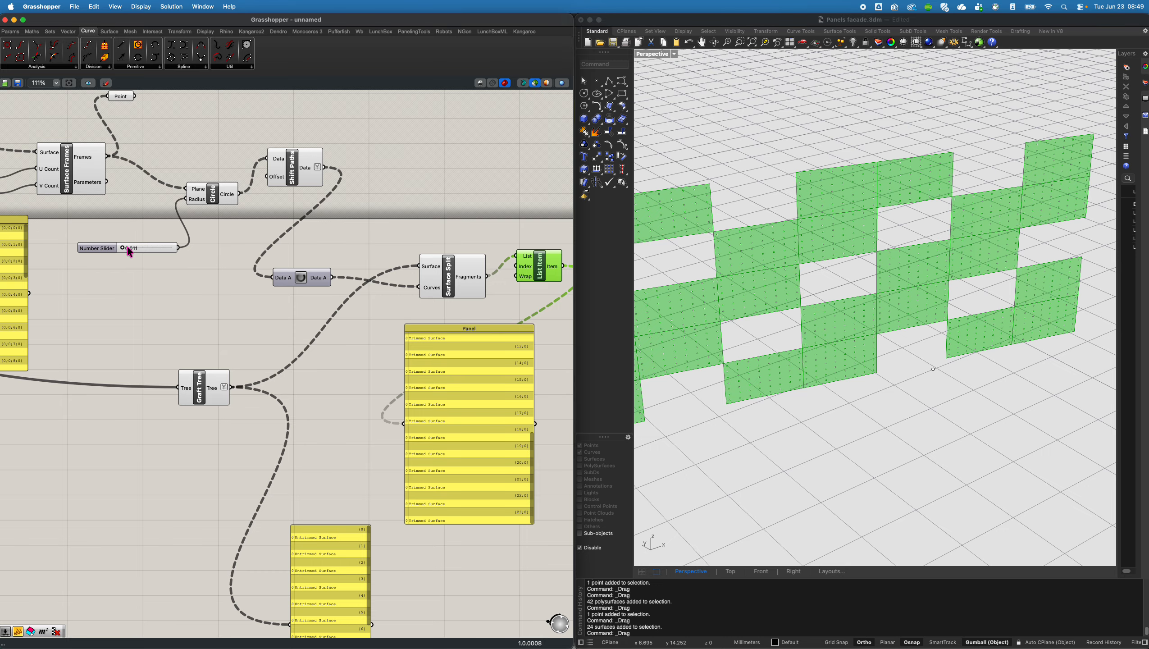
left_click_drag(123, 249, 123, 249)
Release the Data Dam to pass the resized circles to Surface Split, and highlight List Item's perforated panels in the viewport.
left_click(297, 178)
right_click_drag(342, 272, 322, 265)
left_click(428, 272)
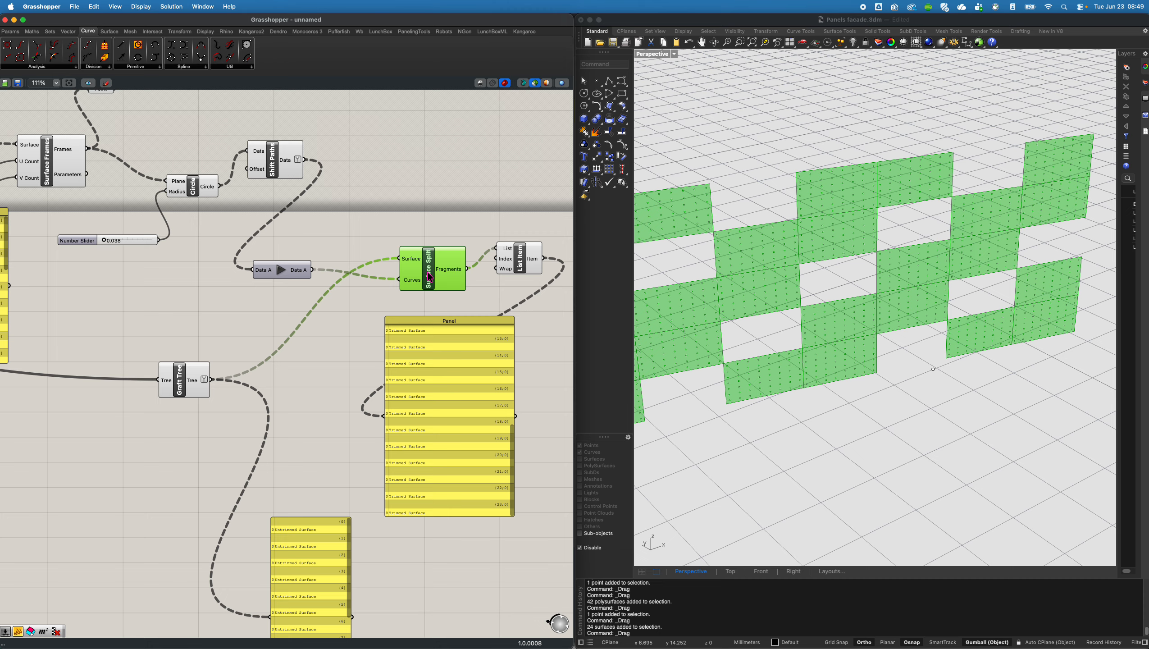
left_click(279, 271)
left_click(523, 256)
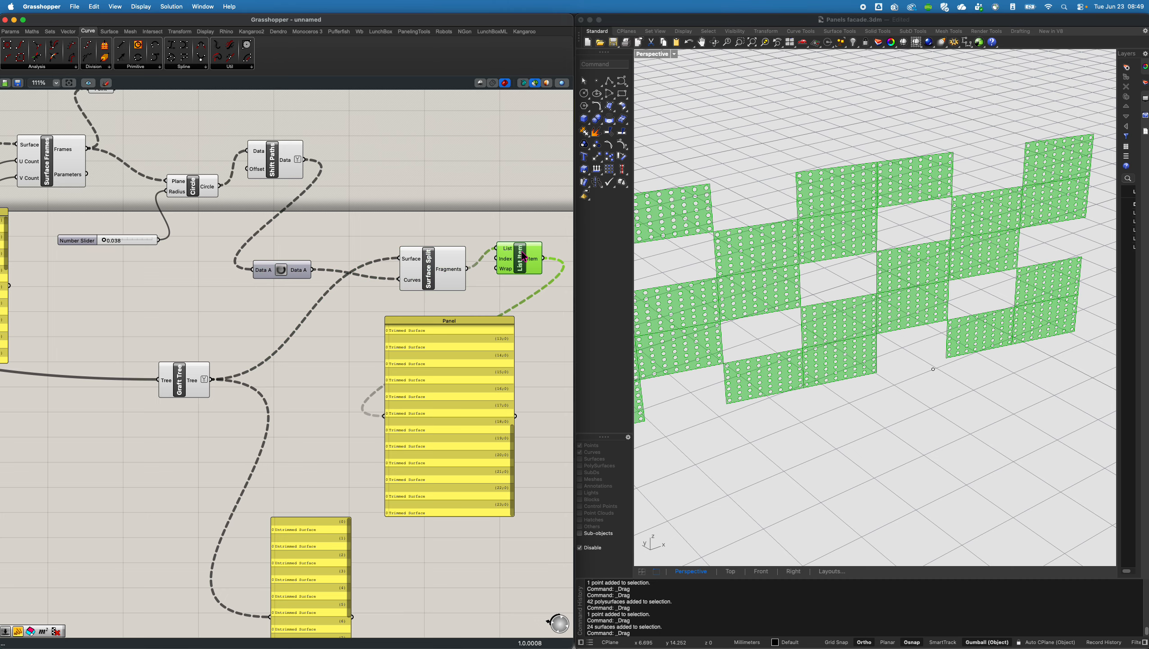
right_click_drag(815, 306, 845, 280)
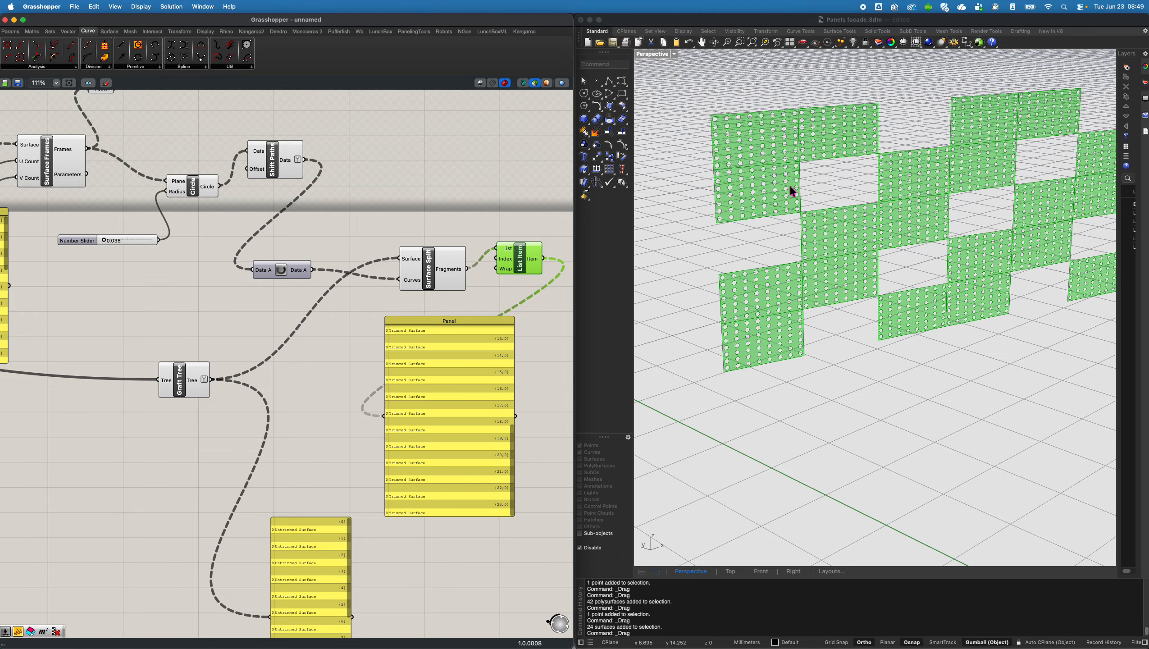
Highlight the Isotrim subdivision of the facade surface and set Divide Domain's V Count slider to 8.
right_click_drag(263, 291, 407, 289)
right_click_drag(239, 321, 475, 312)
mouse_move(278, 294)
right_mouse_down()
mouse_move(375, 325)
mouse_move(480, 304)
mouse_move(357, 289)
mouse_move(425, 287)
right_mouse_up()
left_click(200, 300)
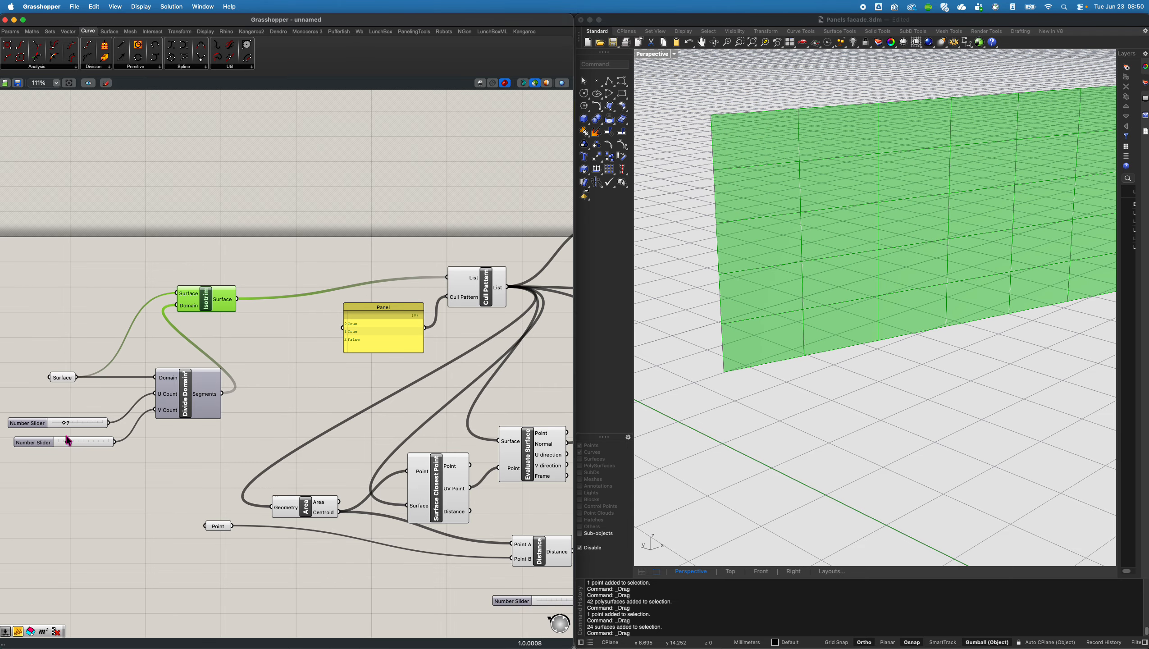
left_click_drag(68, 443, 76, 443)
Compare the source Surface with its Isotrim subdivision in the Rhino viewport.
right_click_drag(914, 241, 820, 270, "shift")
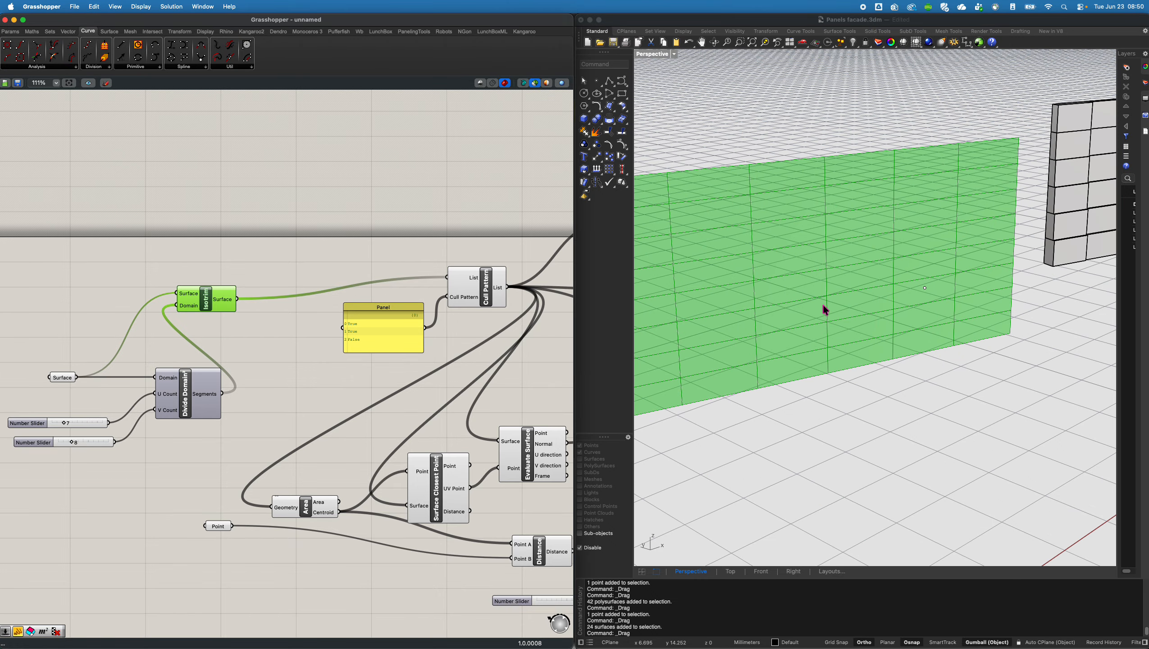
left_click(62, 381)
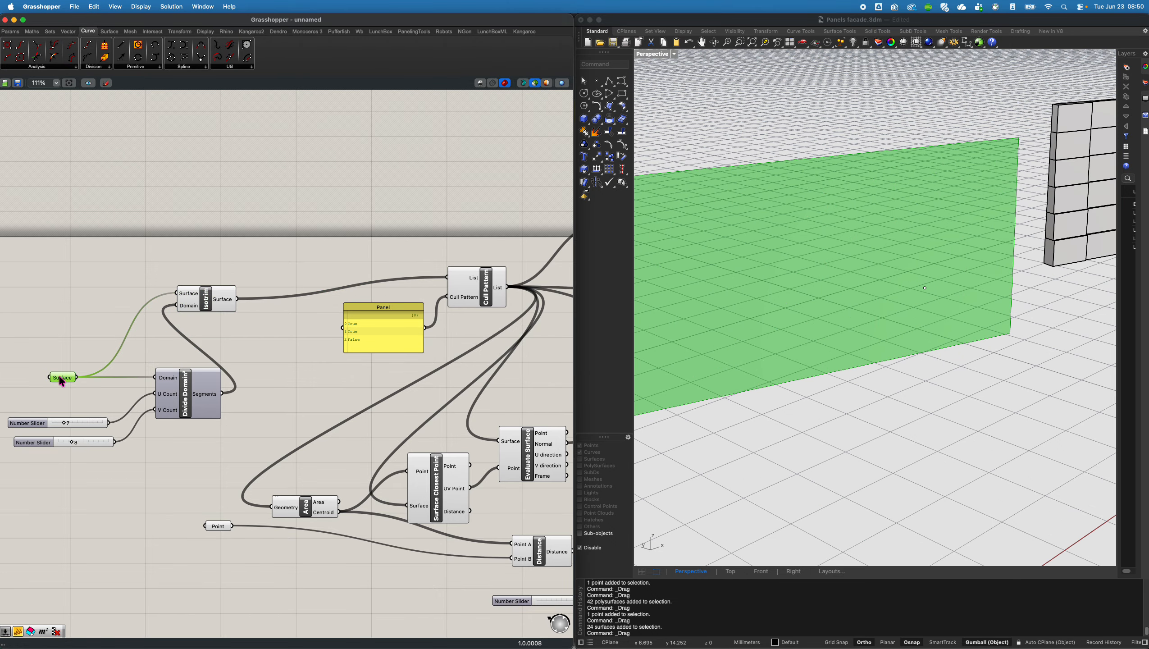
left_click(173, 408)
left_click(206, 301)
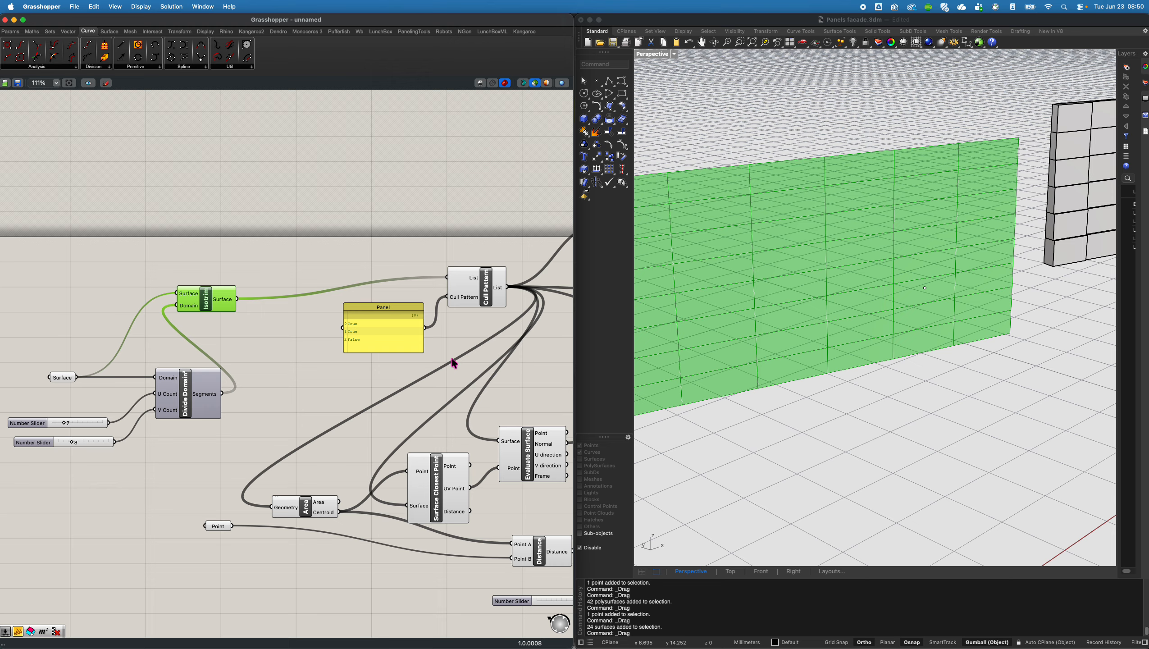